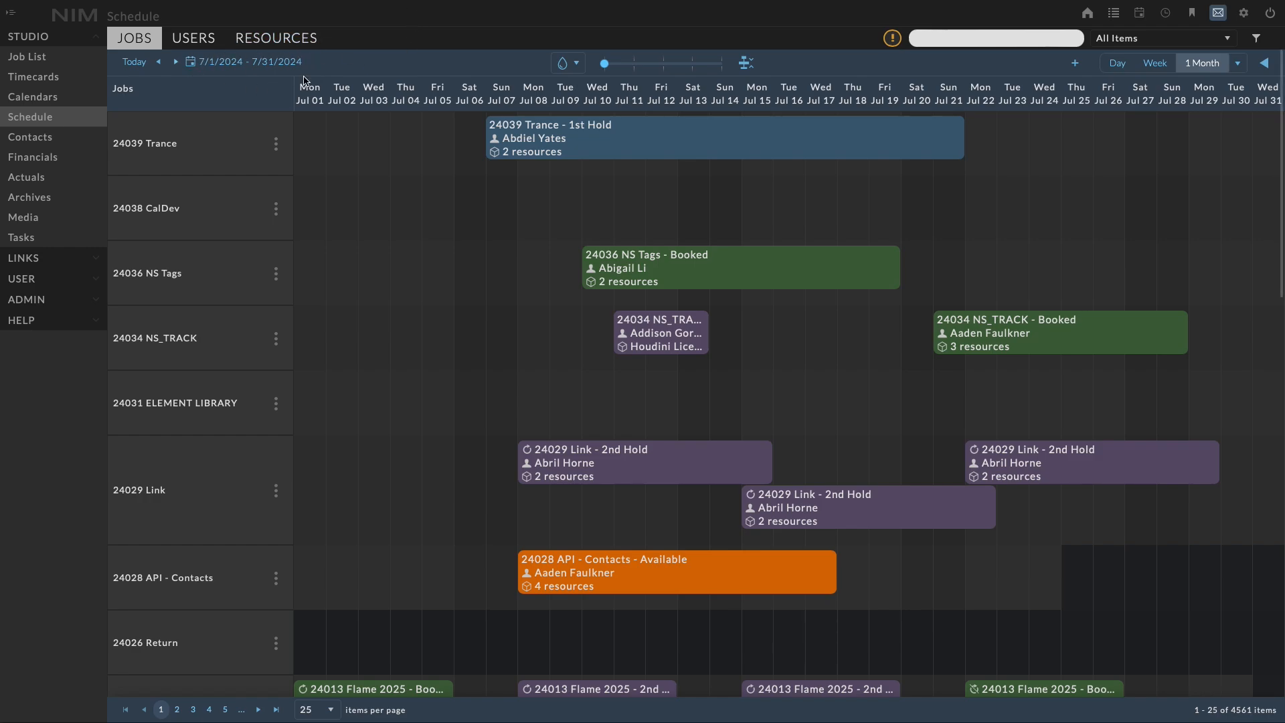
# - Browse the schedule's date picker back to May 2024 and its 2024 month overview, and step the date range one month back and forward
pyautogui.click(252, 62)
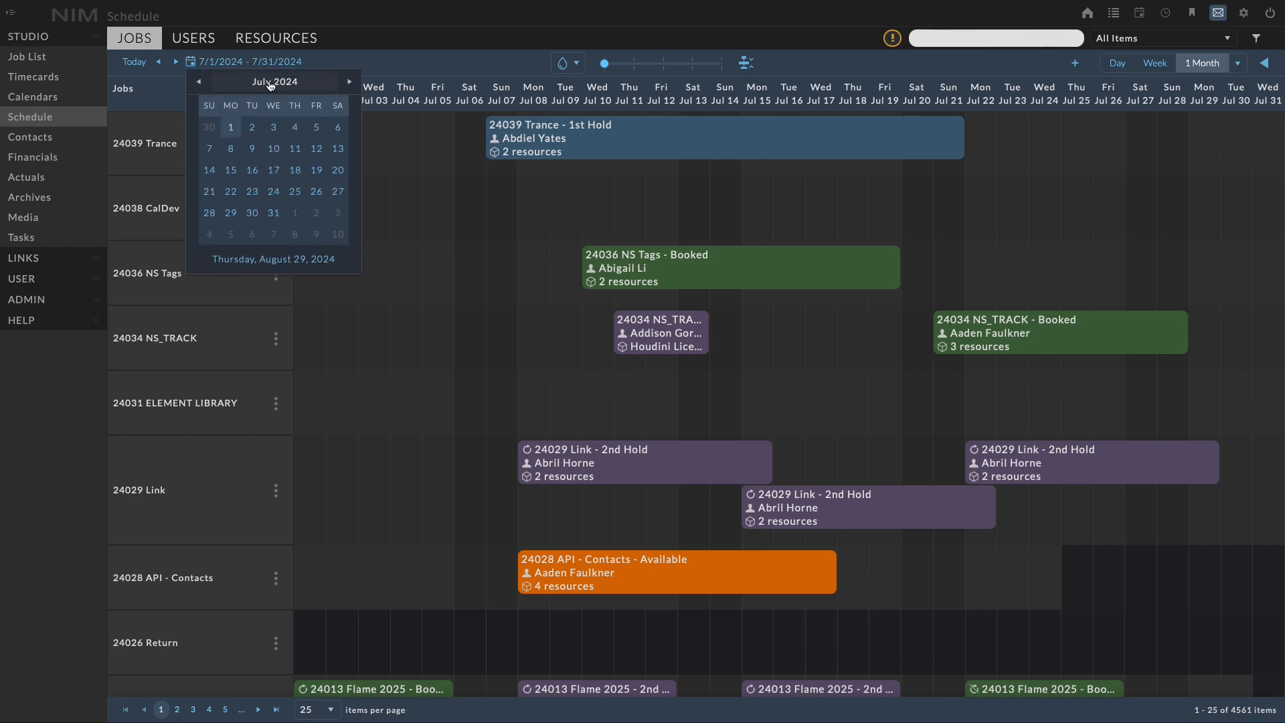
pyautogui.click(199, 81)
pyautogui.click(200, 82)
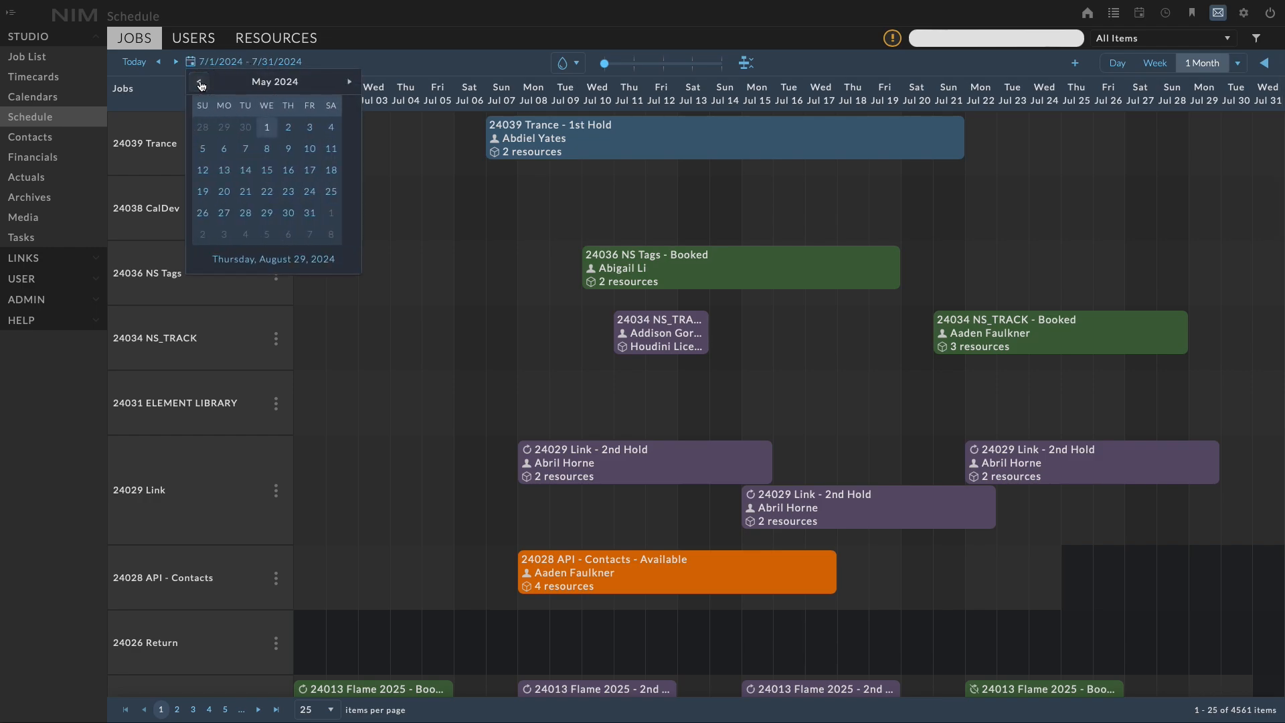
pyautogui.click(276, 81)
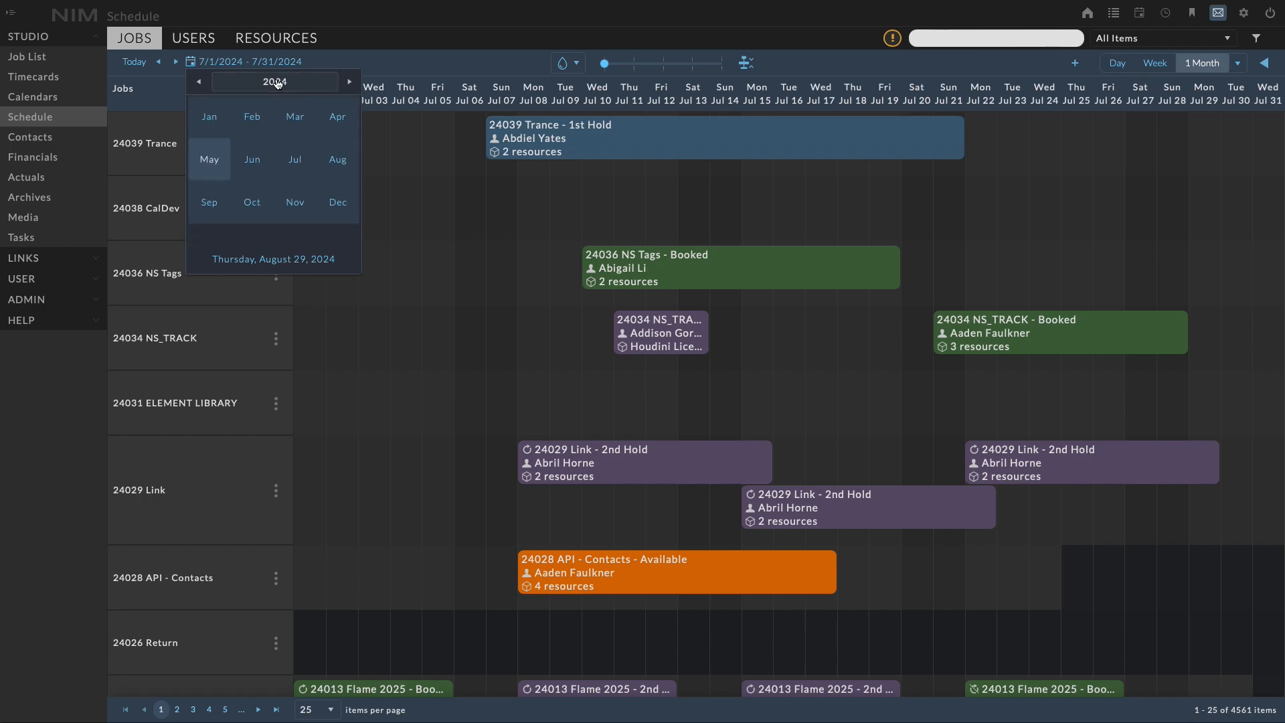
pyautogui.click(254, 120)
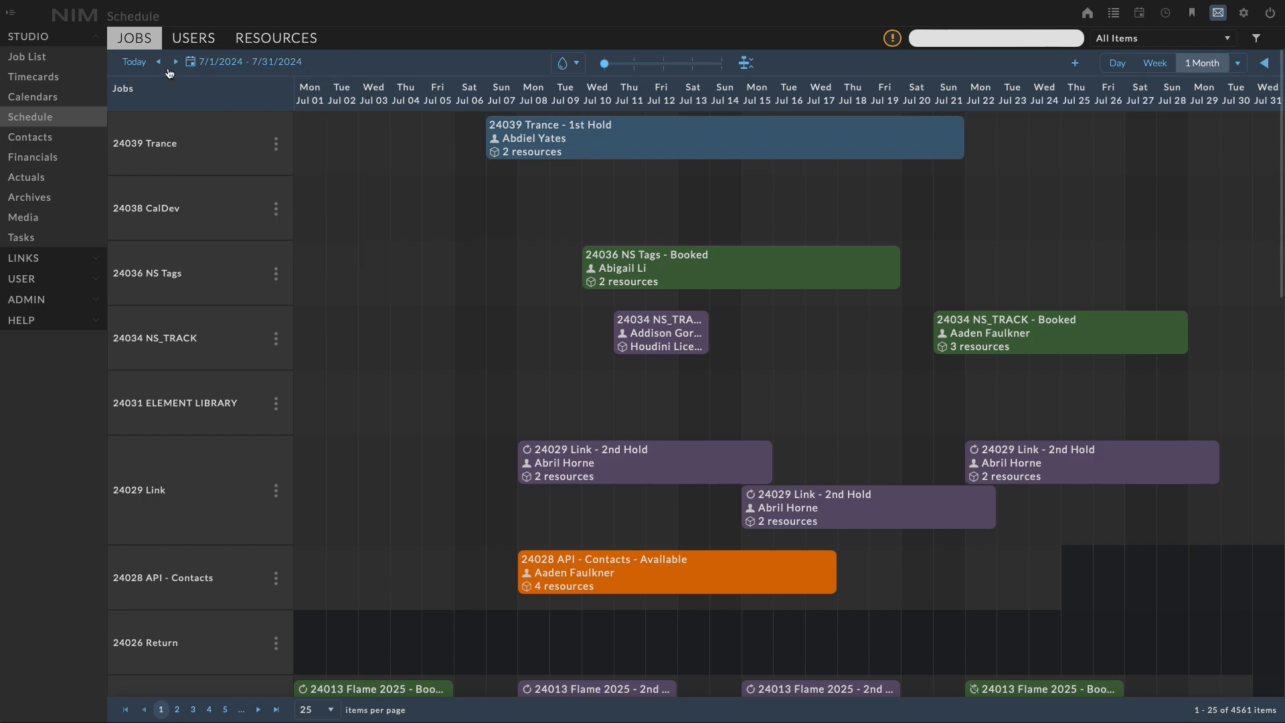
pyautogui.click(161, 63)
pyautogui.click(173, 64)
# - Review the multi-month range options, view the jobs schedule by week and day, and return it to the 1 Month range
pyautogui.click(1239, 64)
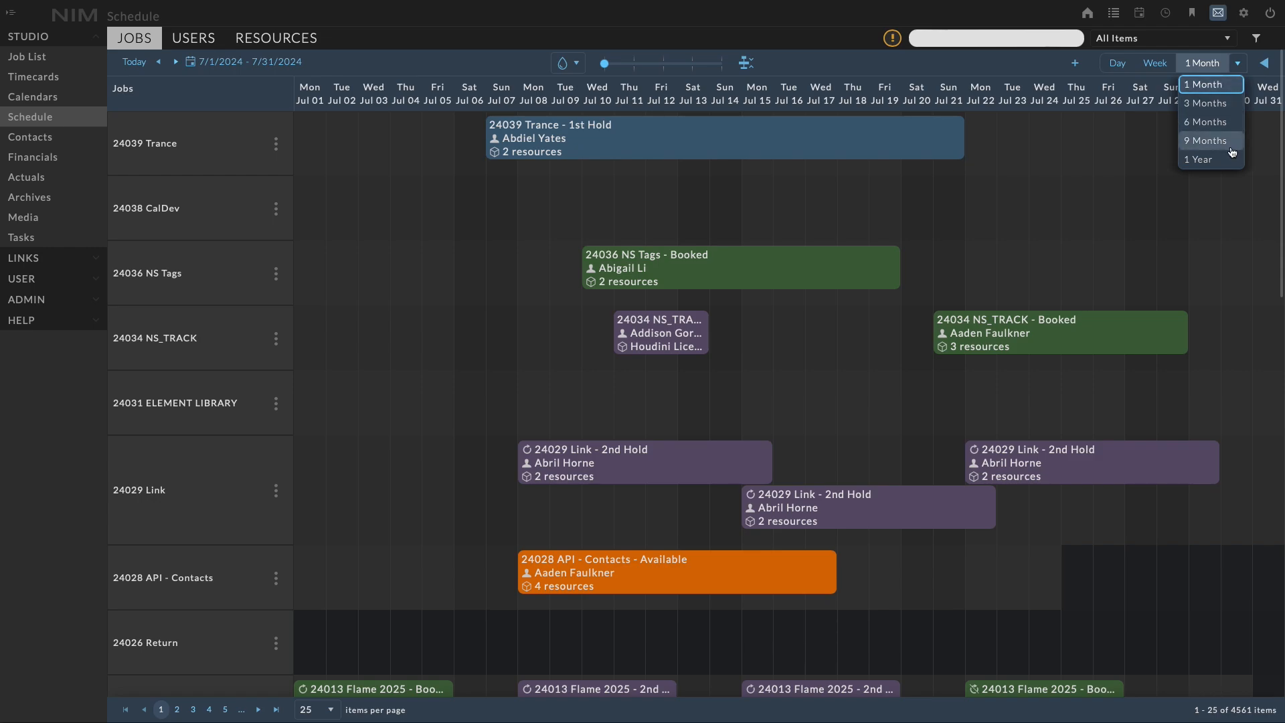
pyautogui.click(1196, 84)
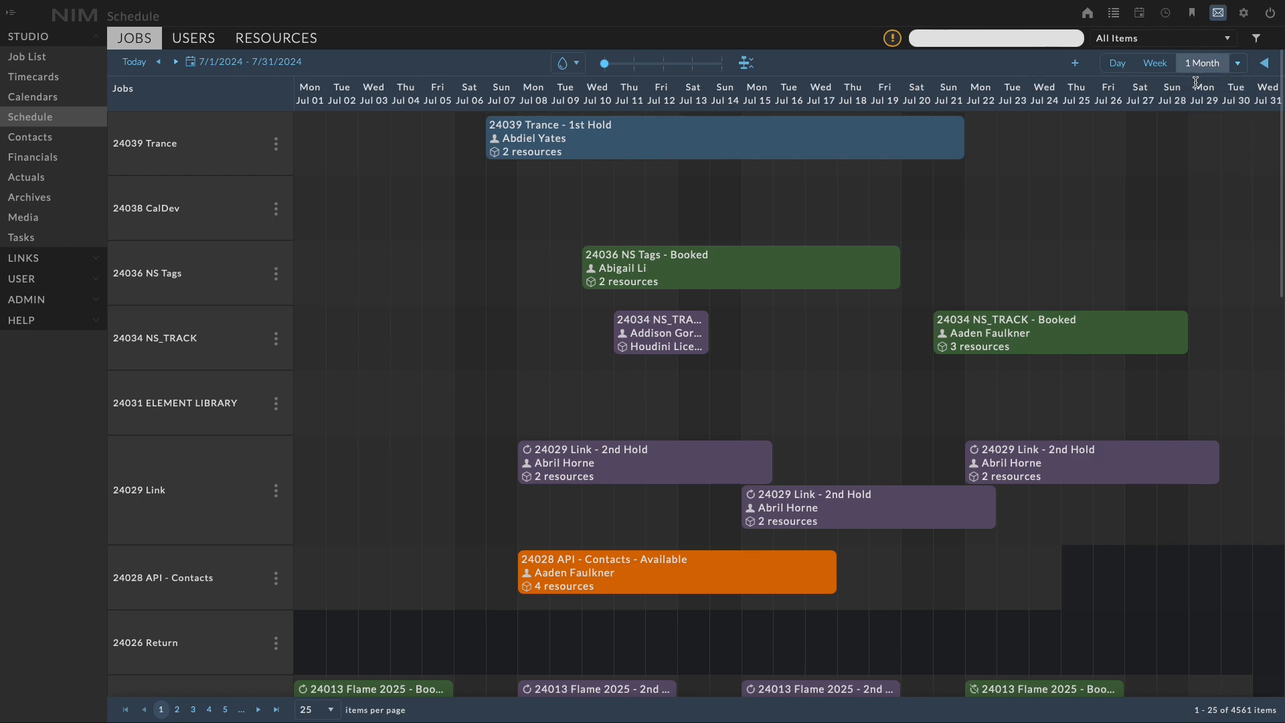
pyautogui.click(1155, 64)
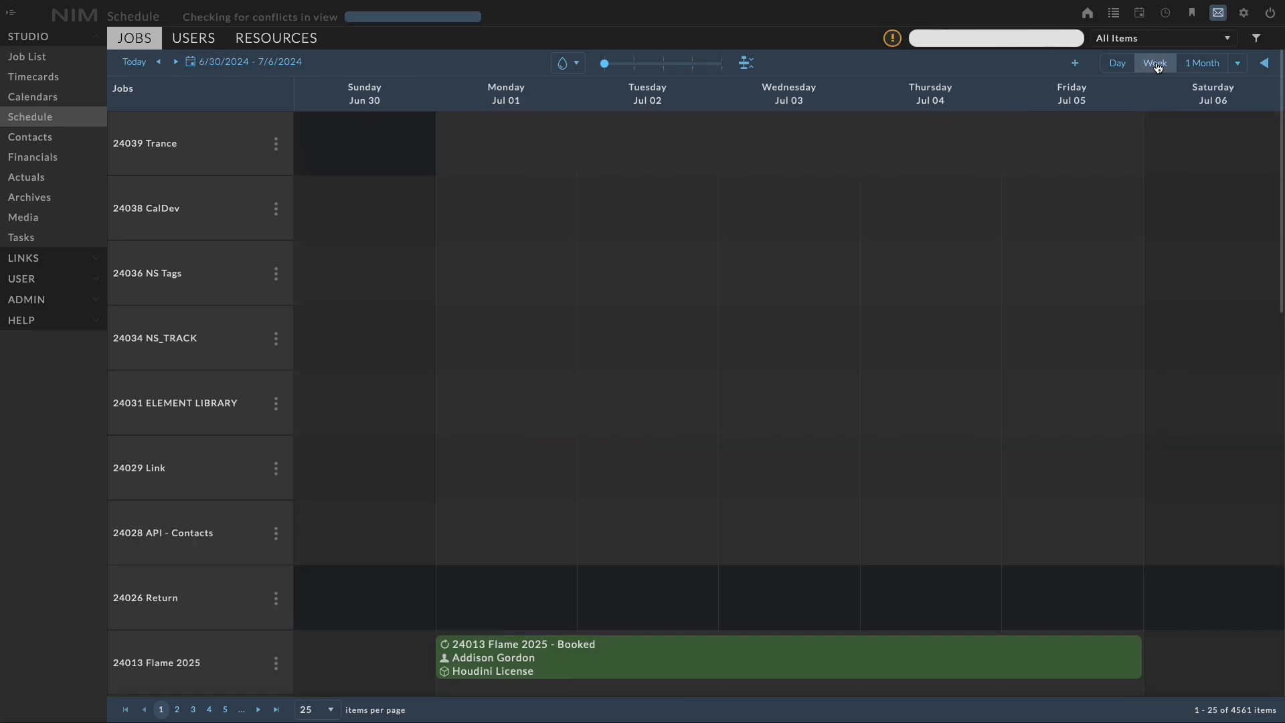
pyautogui.click(1120, 67)
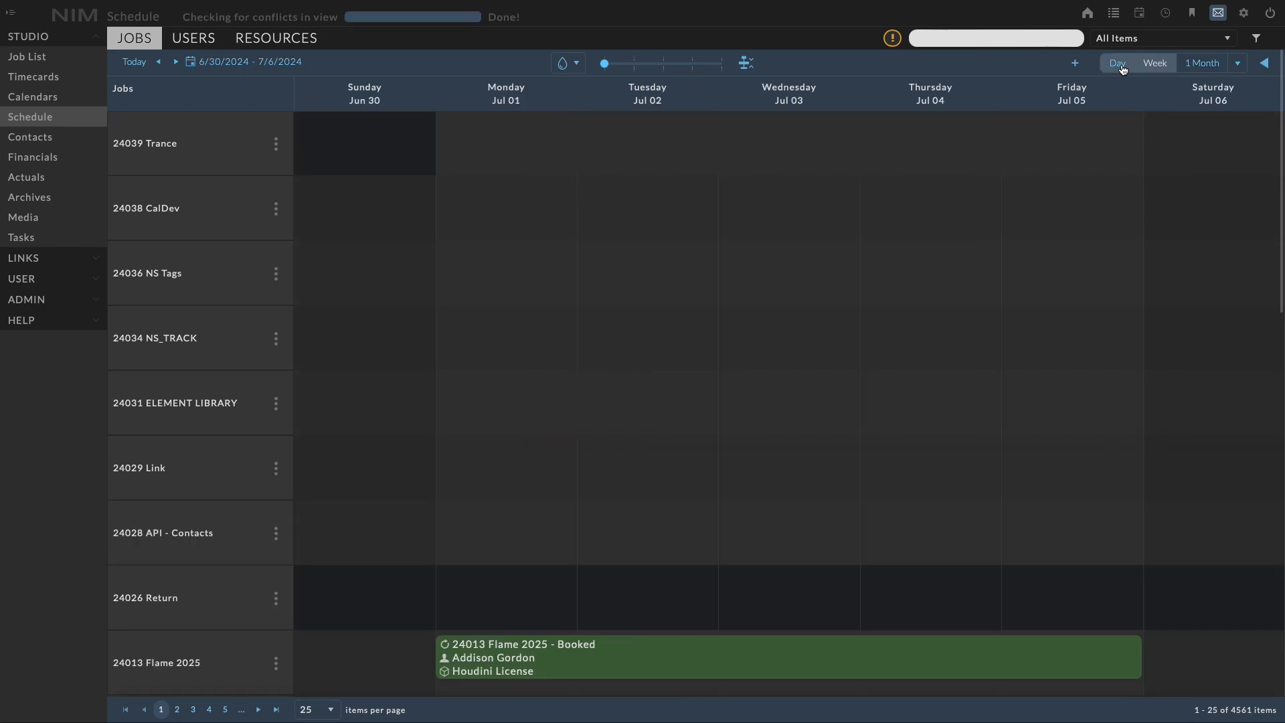
pyautogui.click(1202, 63)
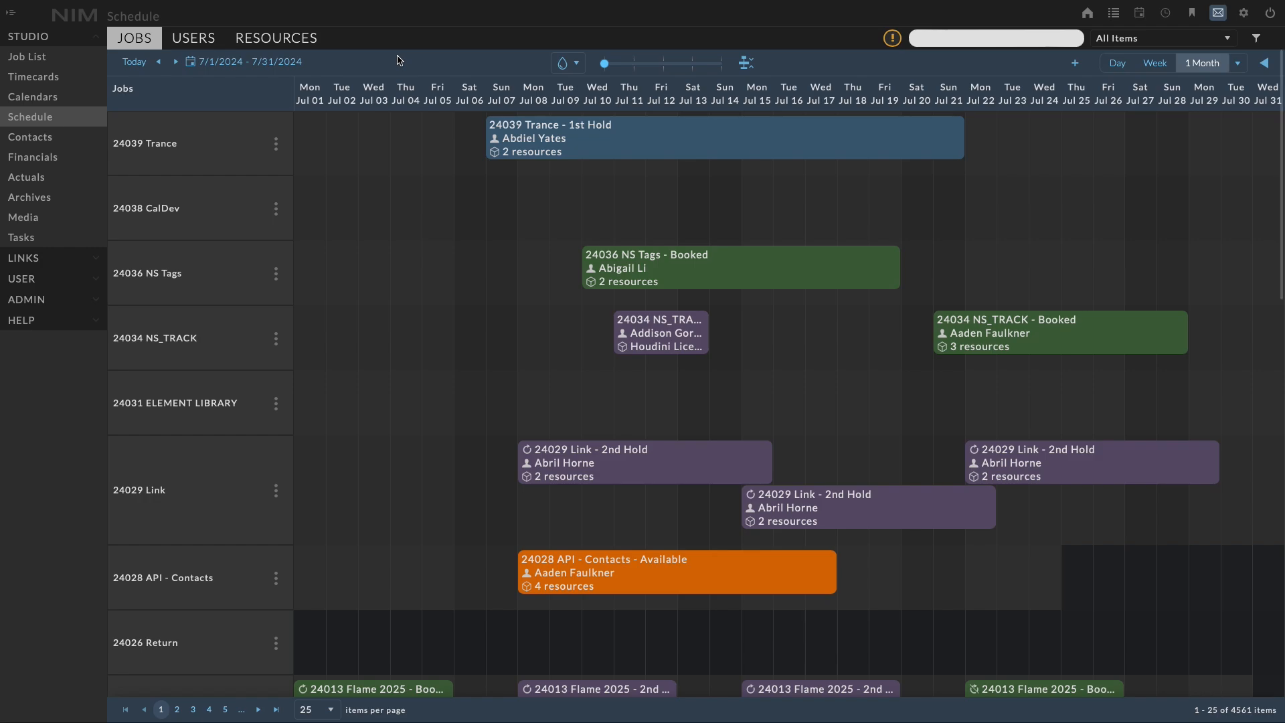
# - Review the 24038 CalDev job's details and the actions available for that job
pyautogui.moveTo(242, 216)
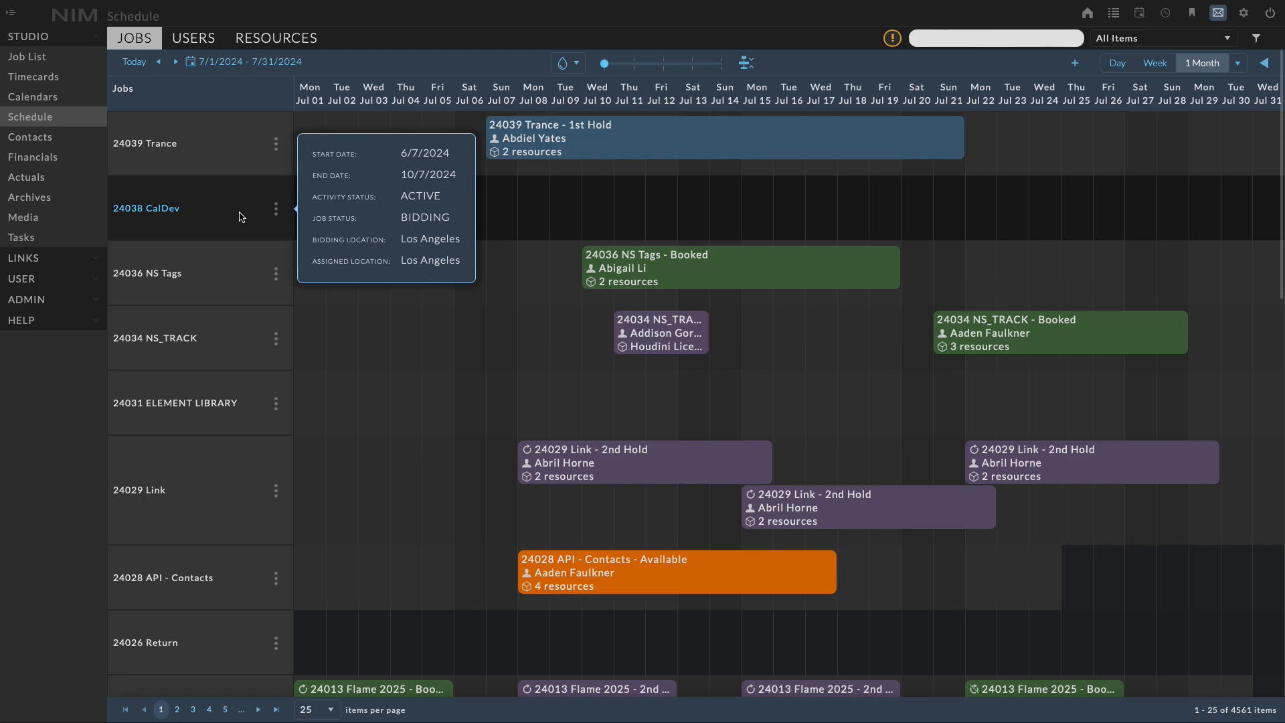
pyautogui.click(276, 209)
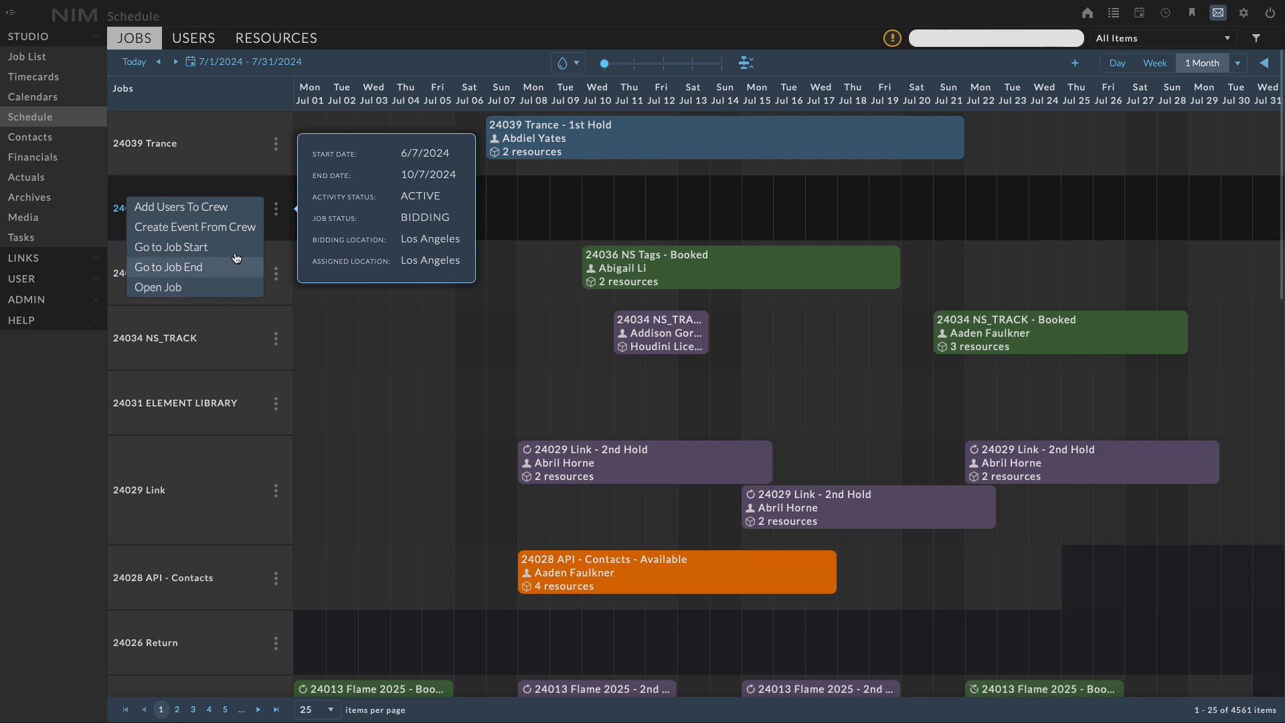
pyautogui.click(445, 59)
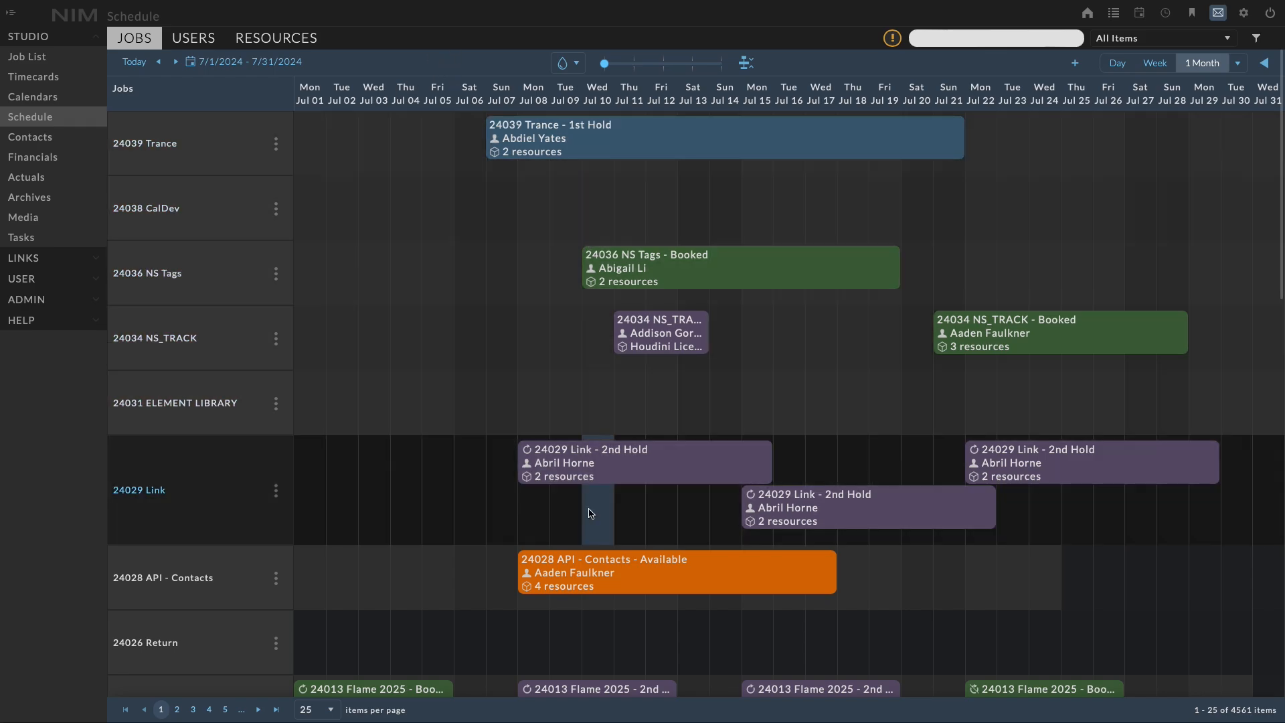
# - Color the job events by location and by job, and restore Status Colors
pyautogui.click(579, 65)
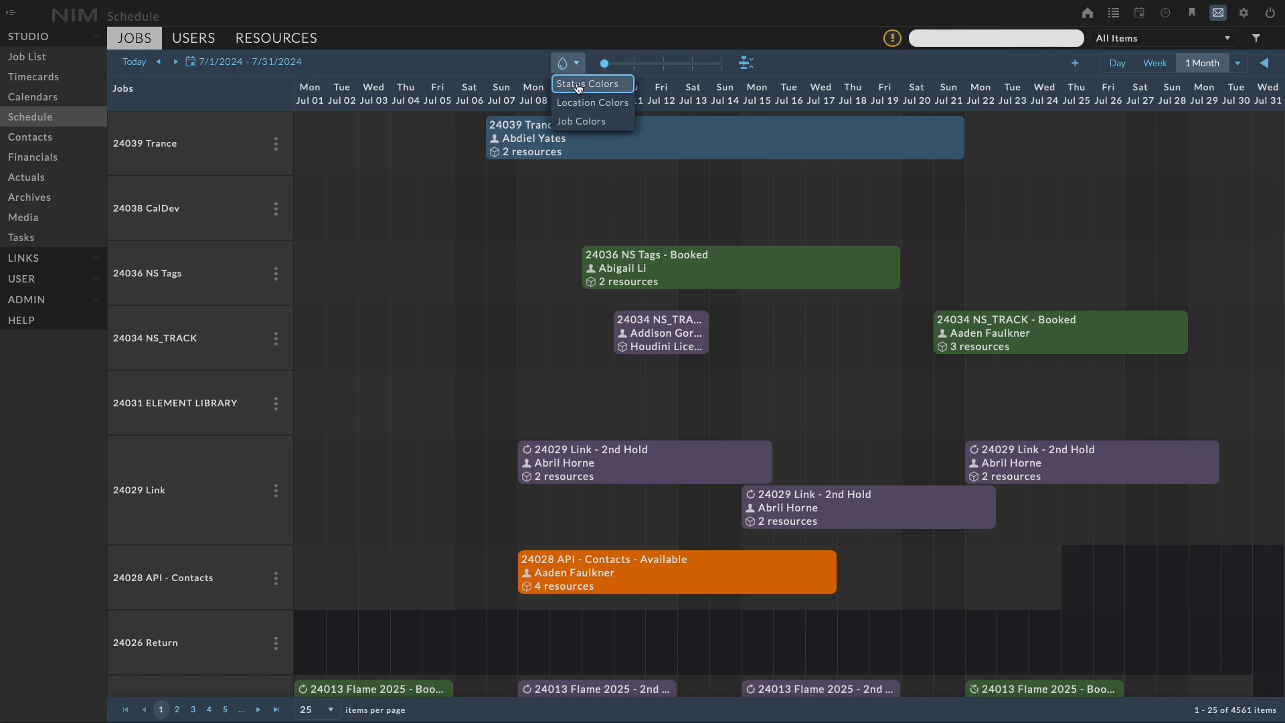
pyautogui.click(626, 105)
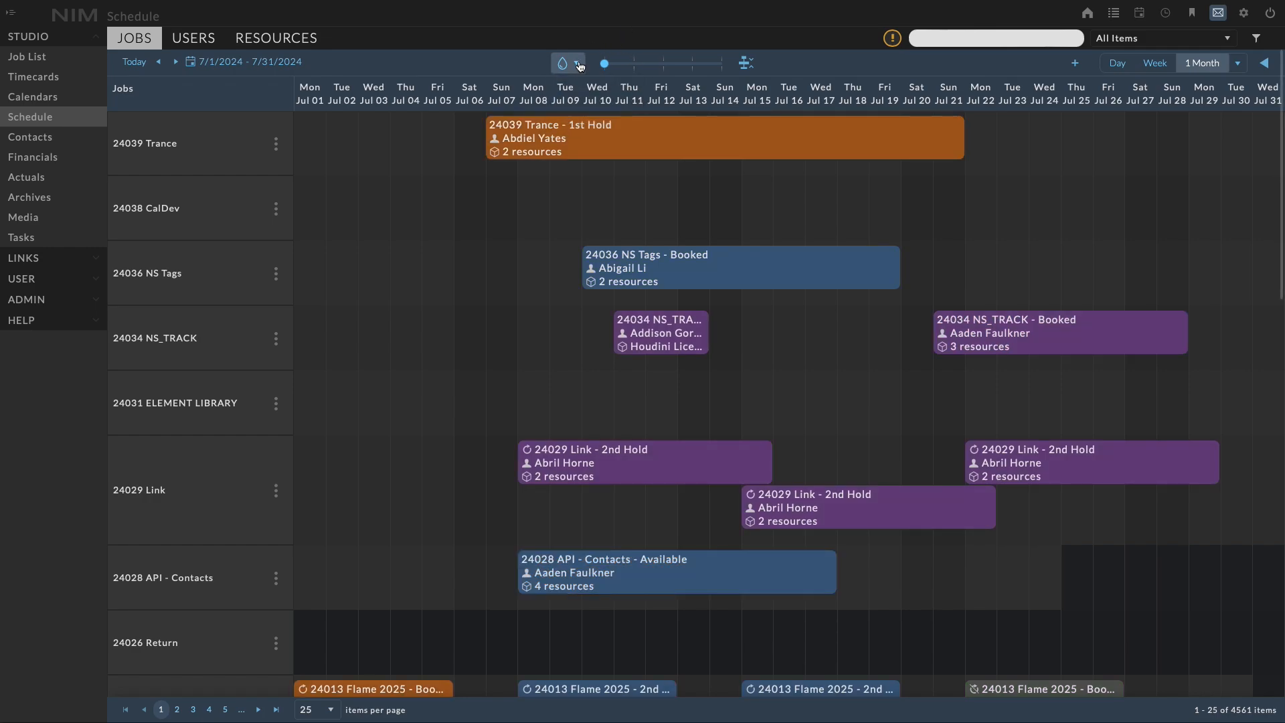
pyautogui.click(596, 121)
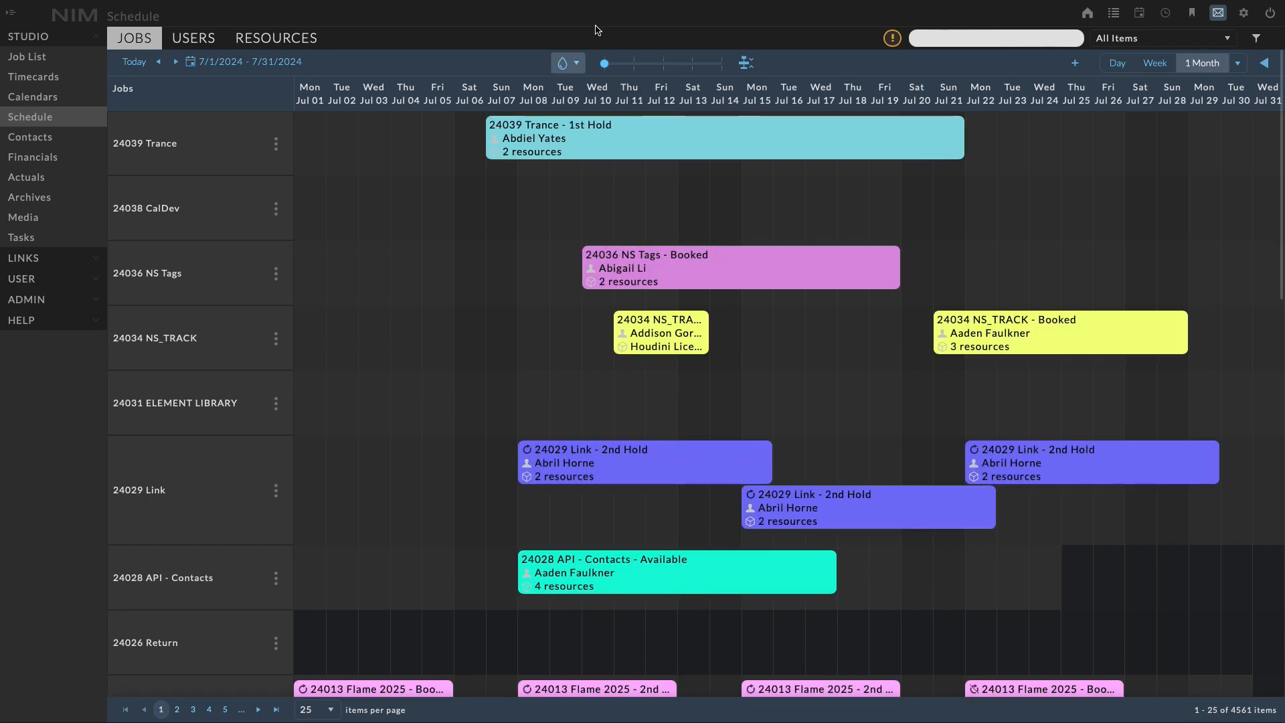
pyautogui.click(577, 63)
pyautogui.click(585, 89)
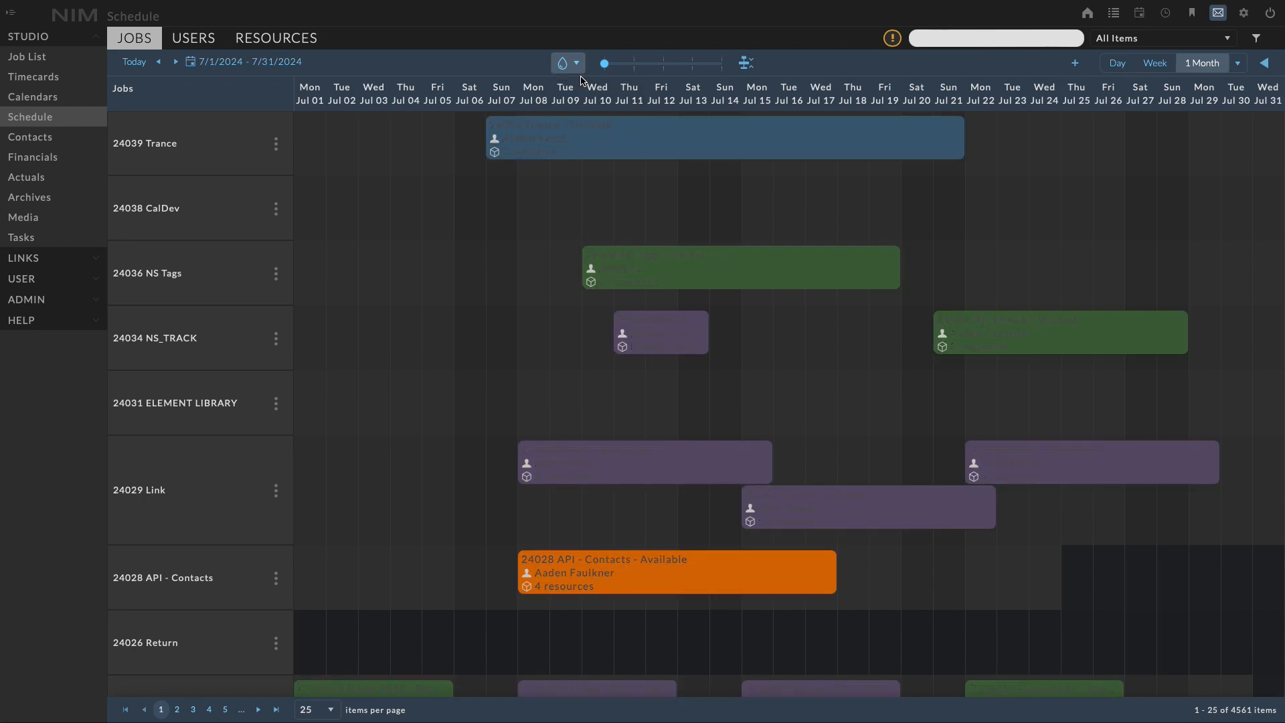
pyautogui.click(494, 58)
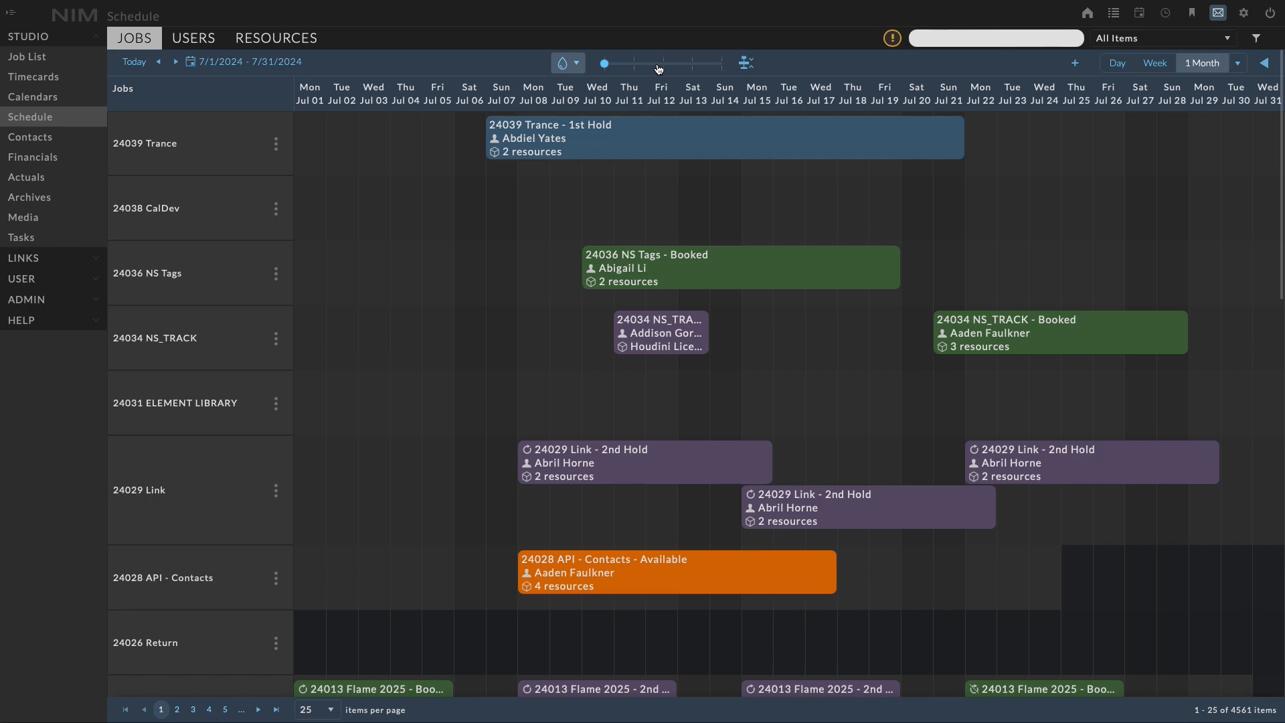
# - Inspect the jobs timeline at maximum zoom and zoom fully back out, and switch the compact row layout on and off again
pyautogui.click(721, 64)
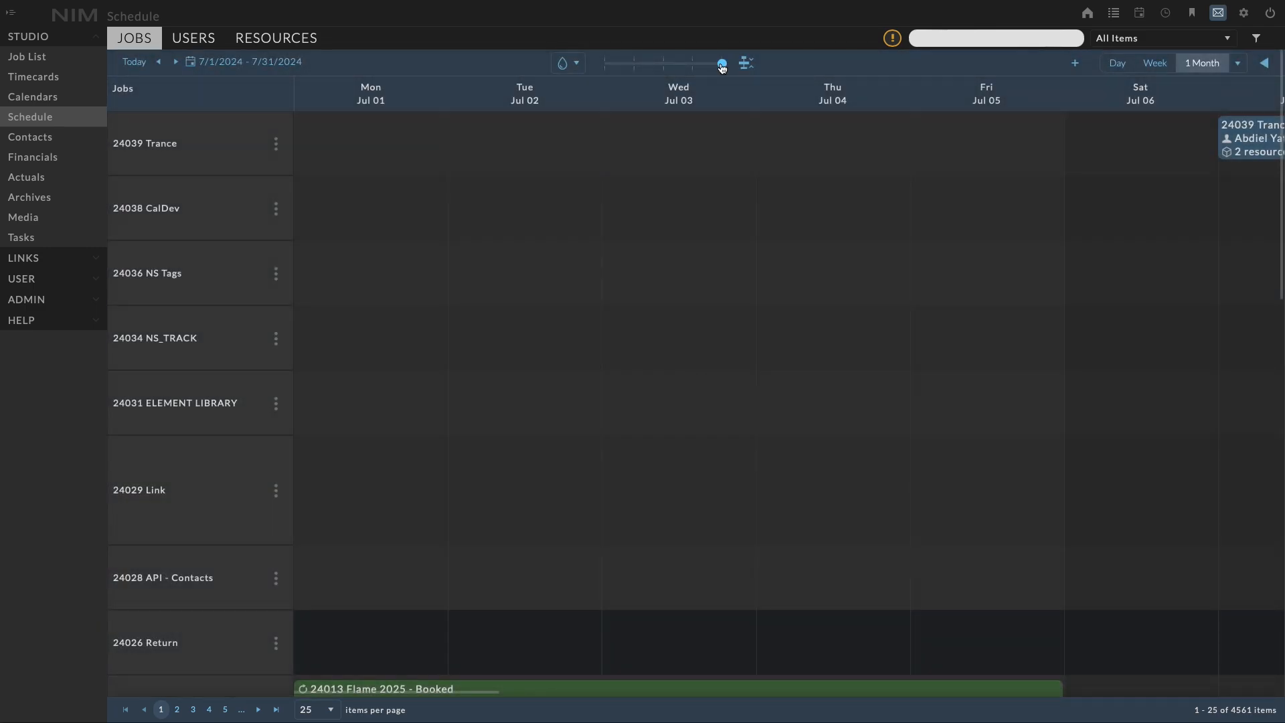
pyautogui.hscroll(10, 696, 337)
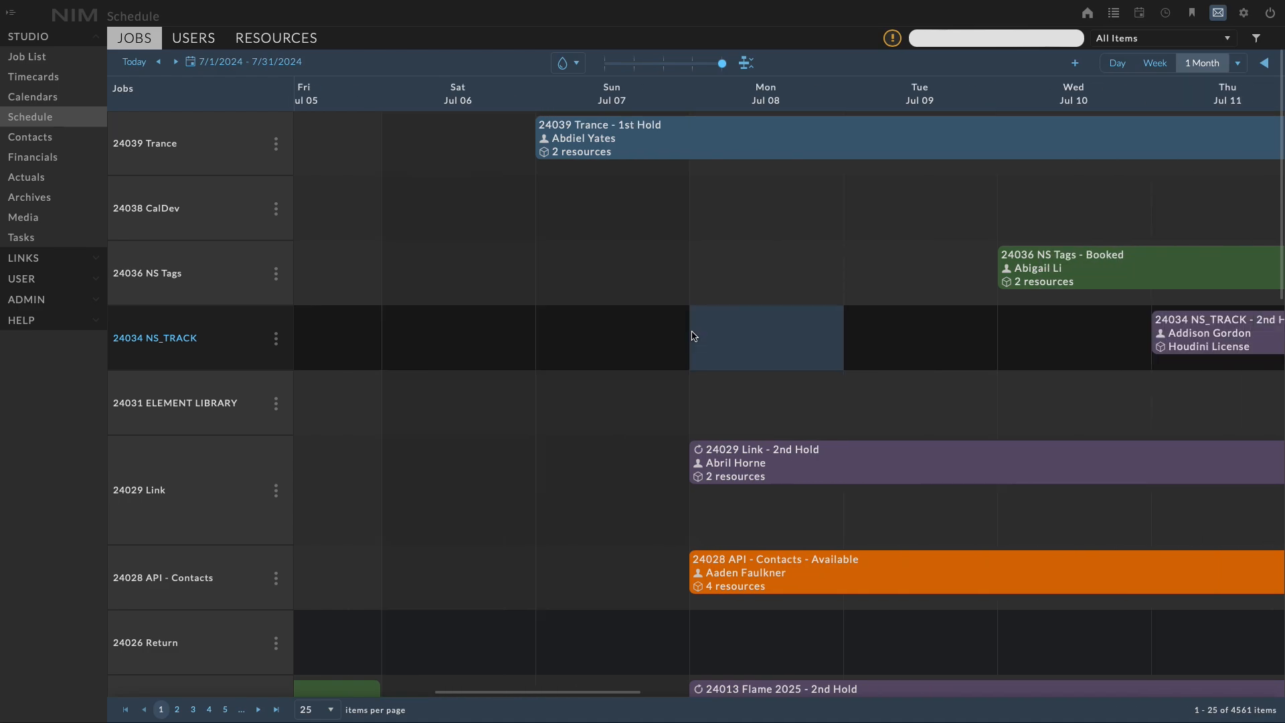
pyautogui.hscroll(1, 682, 335)
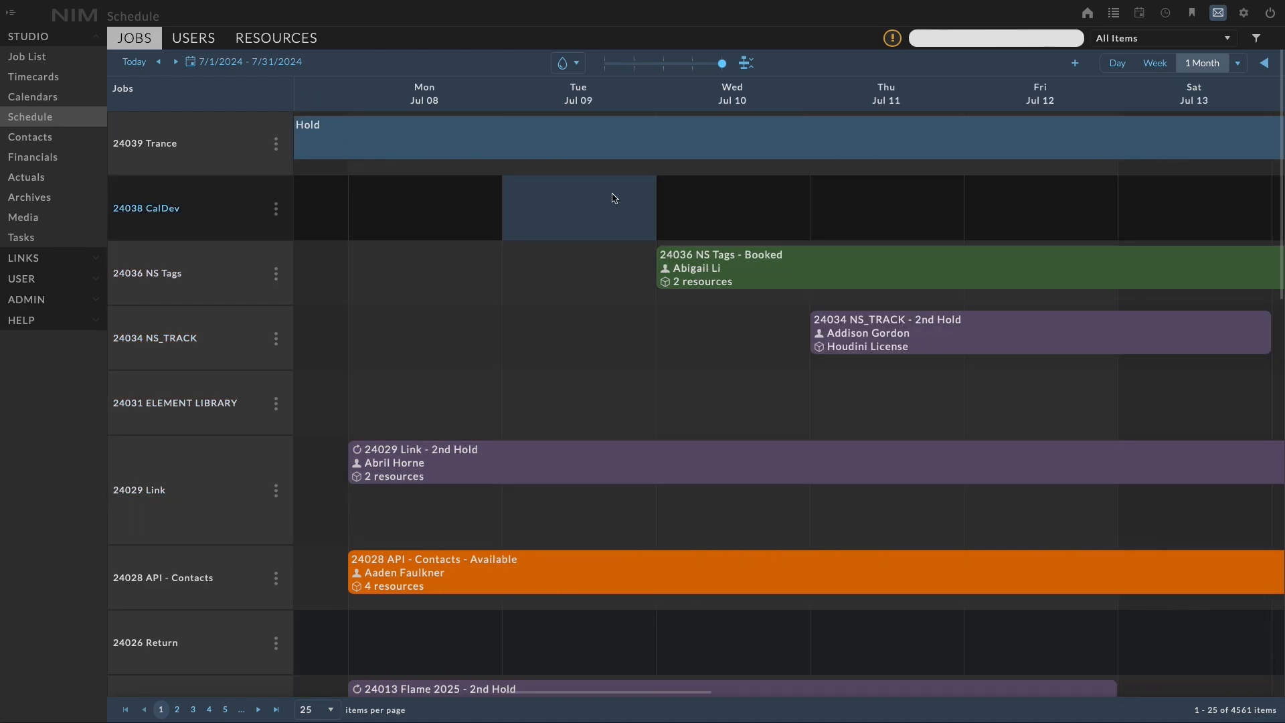
pyautogui.click(604, 63)
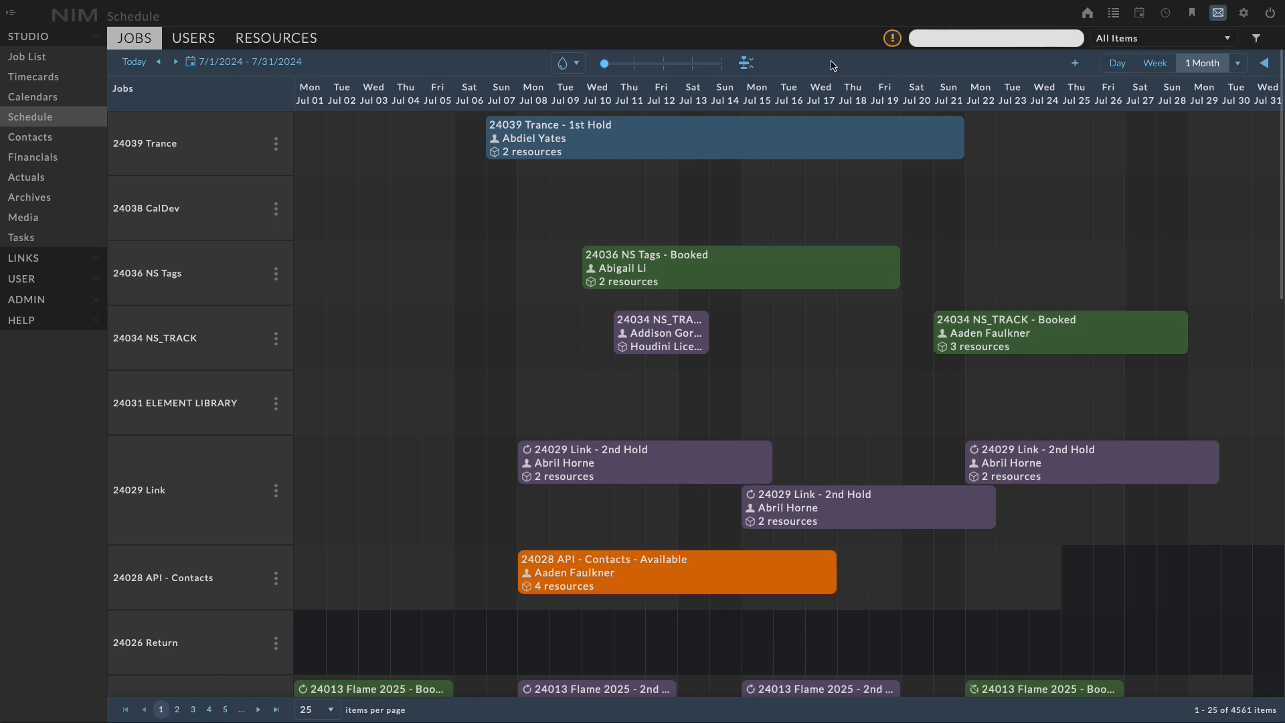
pyautogui.click(746, 64)
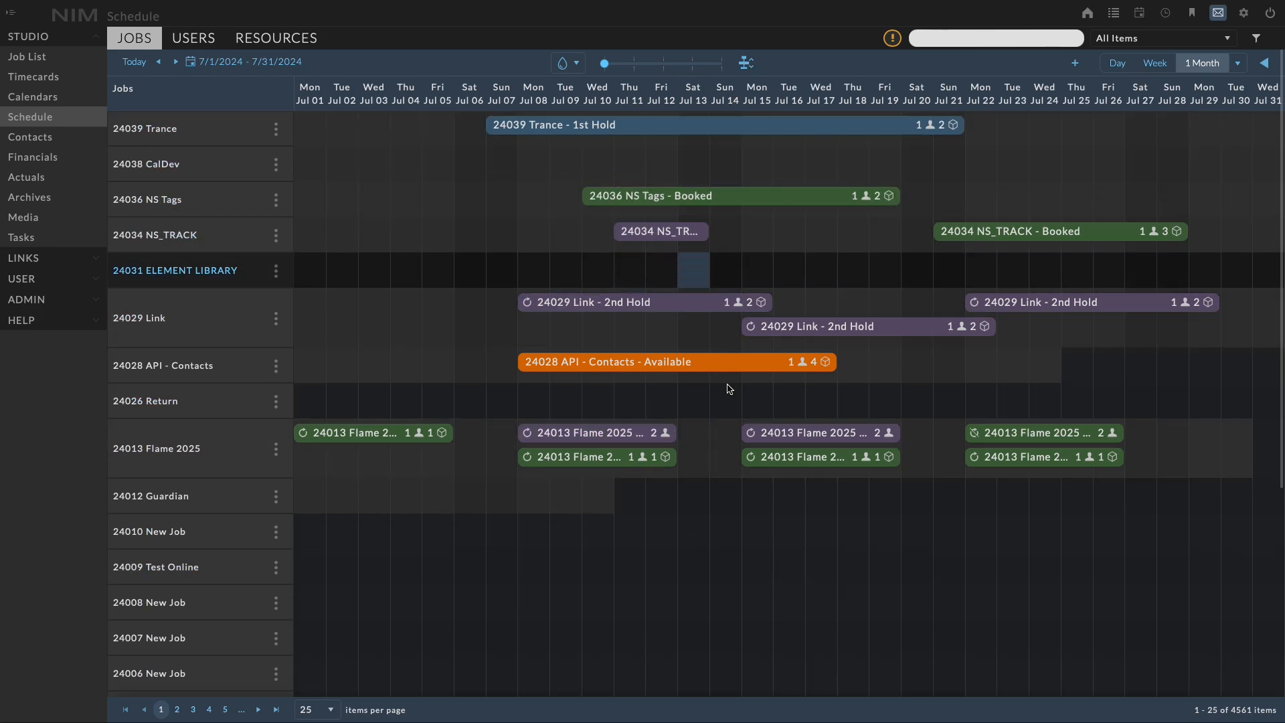
pyautogui.click(748, 65)
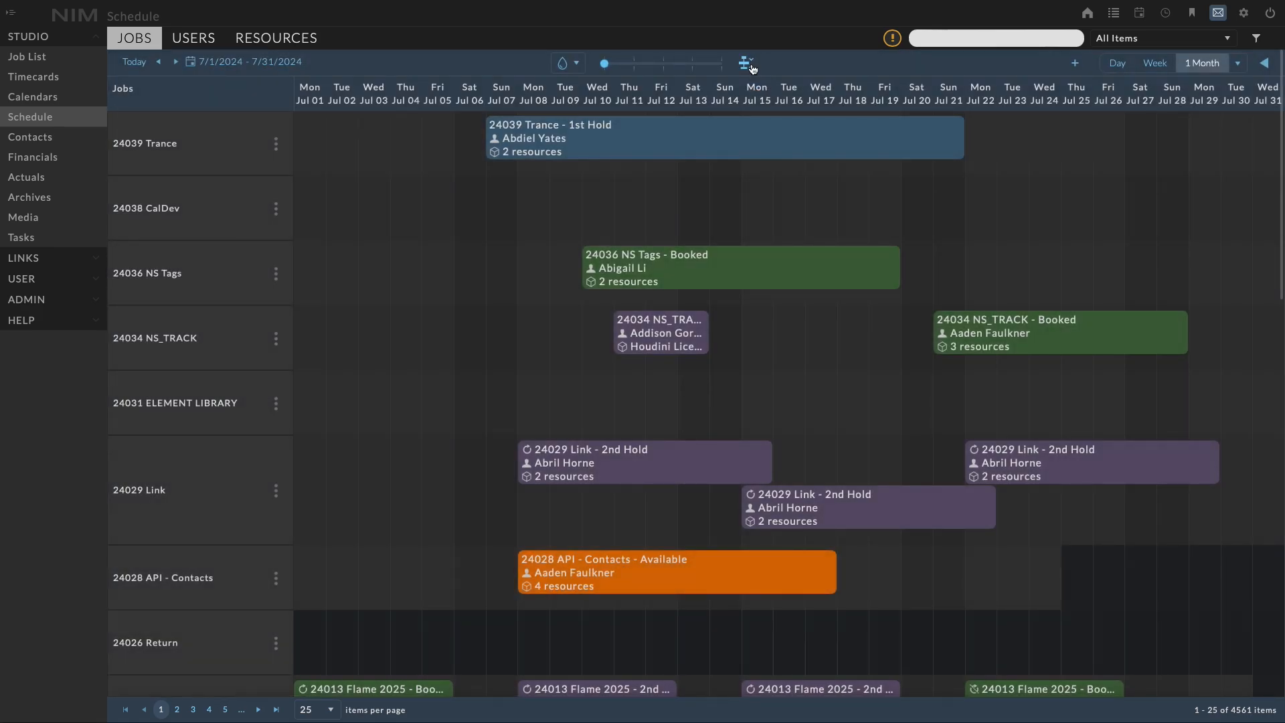
# - Switch the schedule to the Users view and review the first listed user's details
pyautogui.click(193, 38)
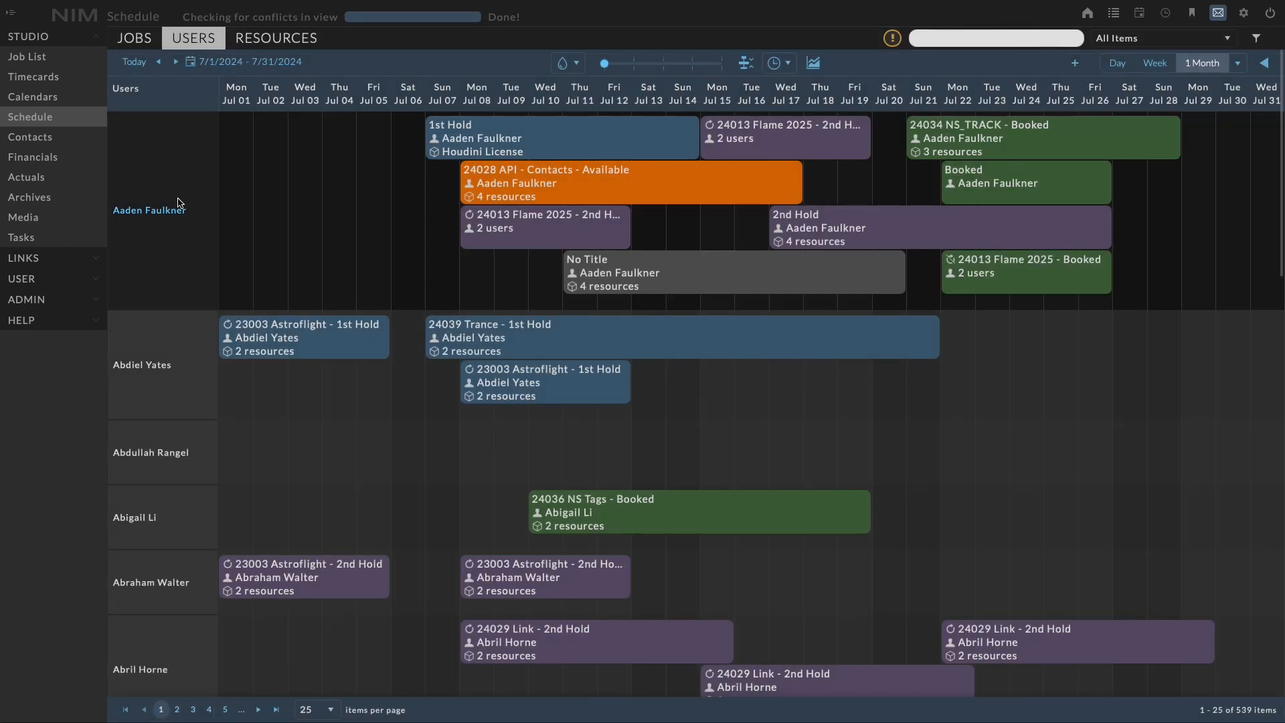
pyautogui.moveTo(176, 221)
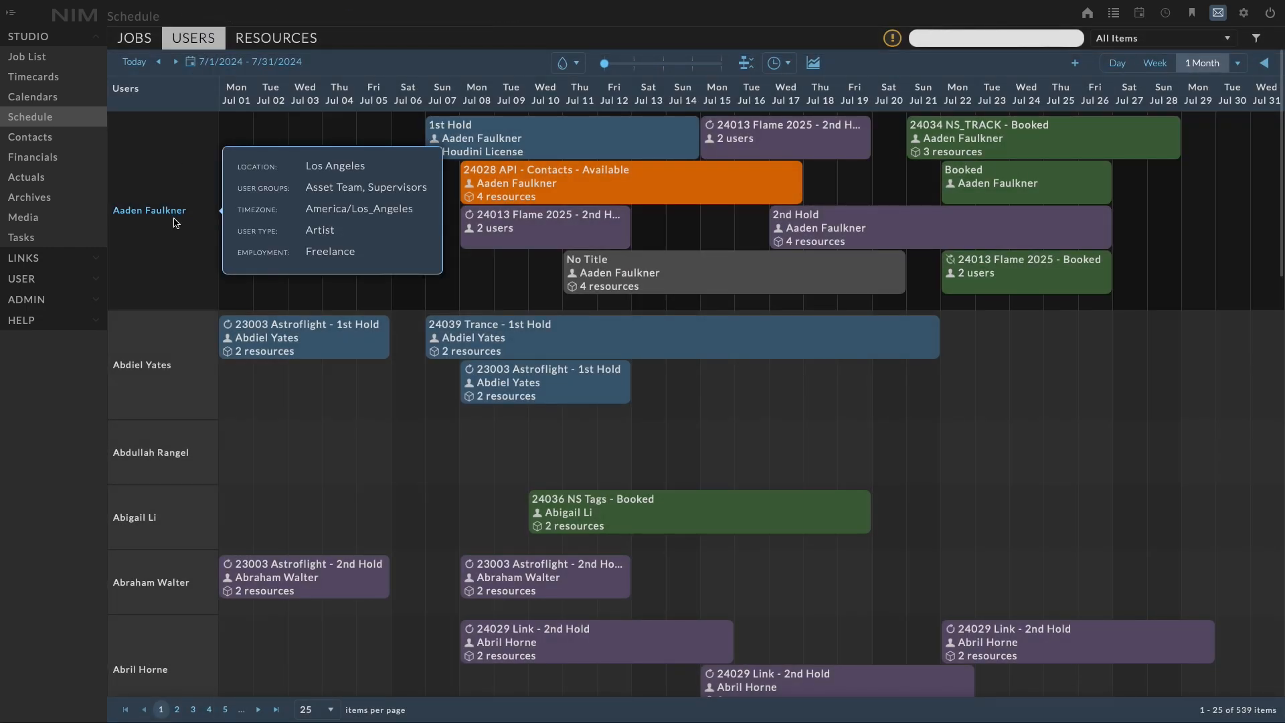
pyautogui.moveTo(167, 380)
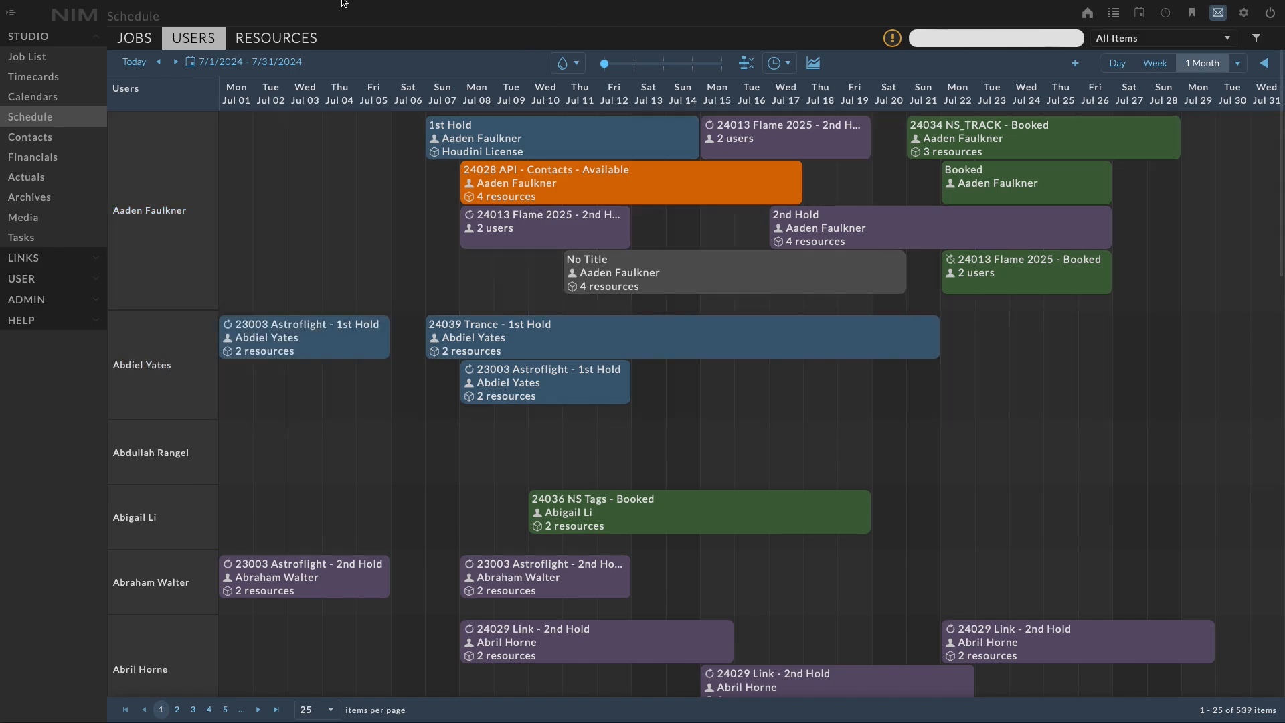
# - Color the events in the Users schedule by location and by job, and restore Status Colors
pyautogui.click(568, 63)
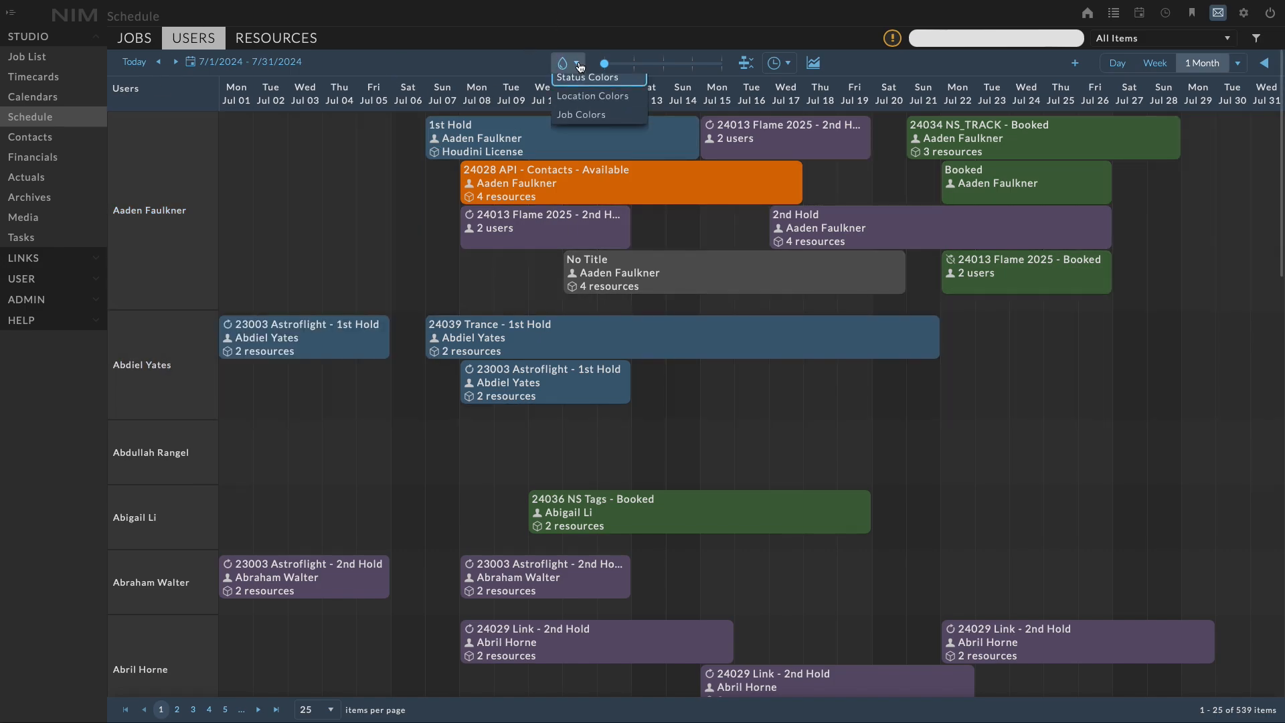
pyautogui.click(580, 120)
pyautogui.click(568, 62)
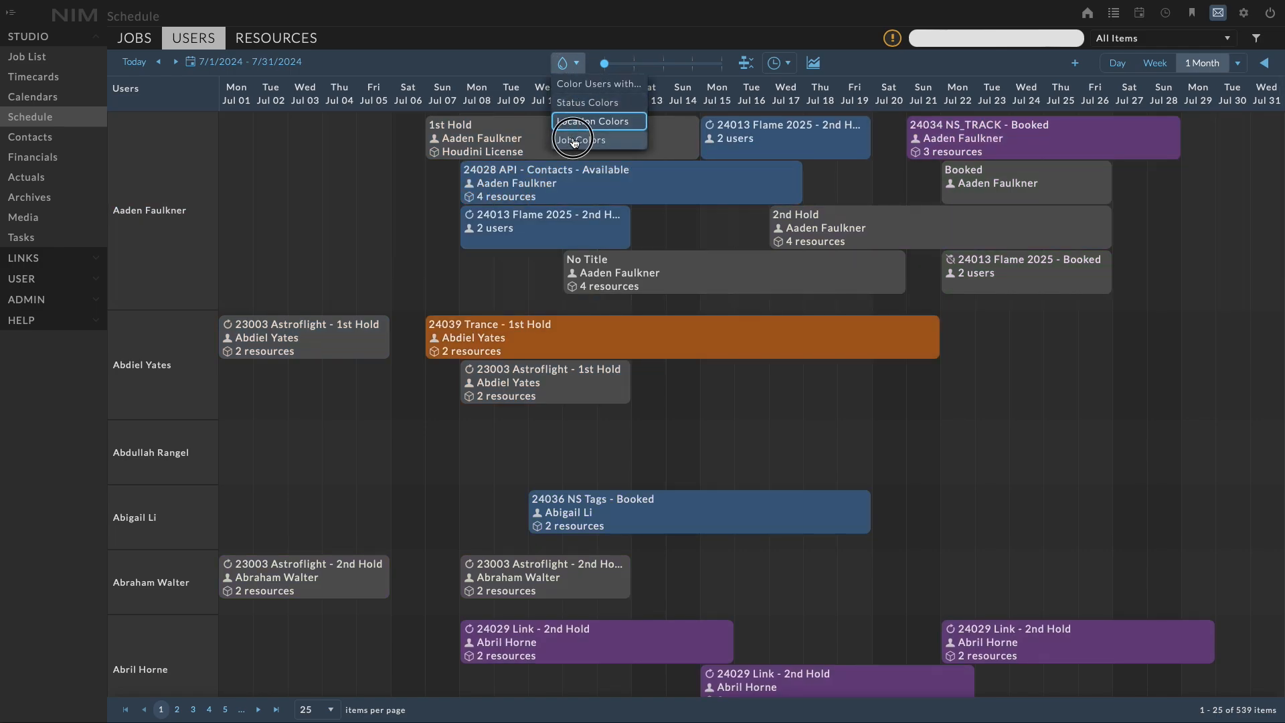
pyautogui.click(581, 139)
pyautogui.click(568, 63)
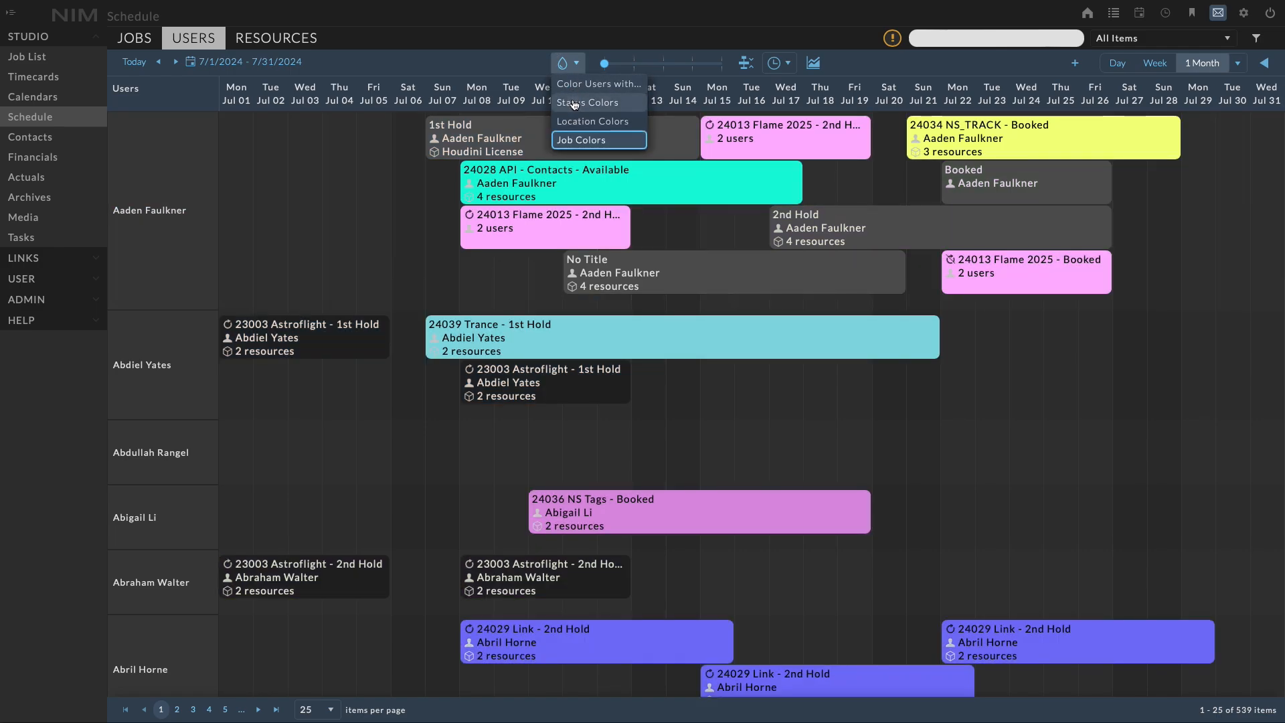
pyautogui.click(579, 102)
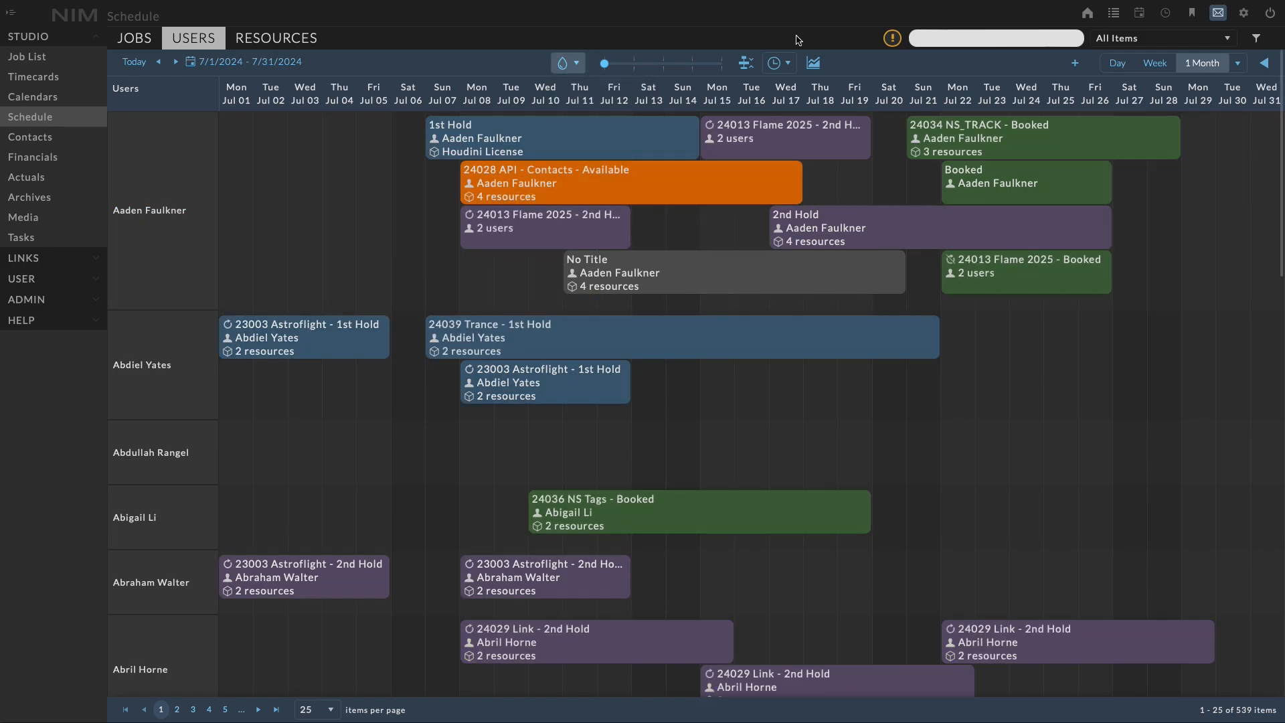
pyautogui.click(840, 61)
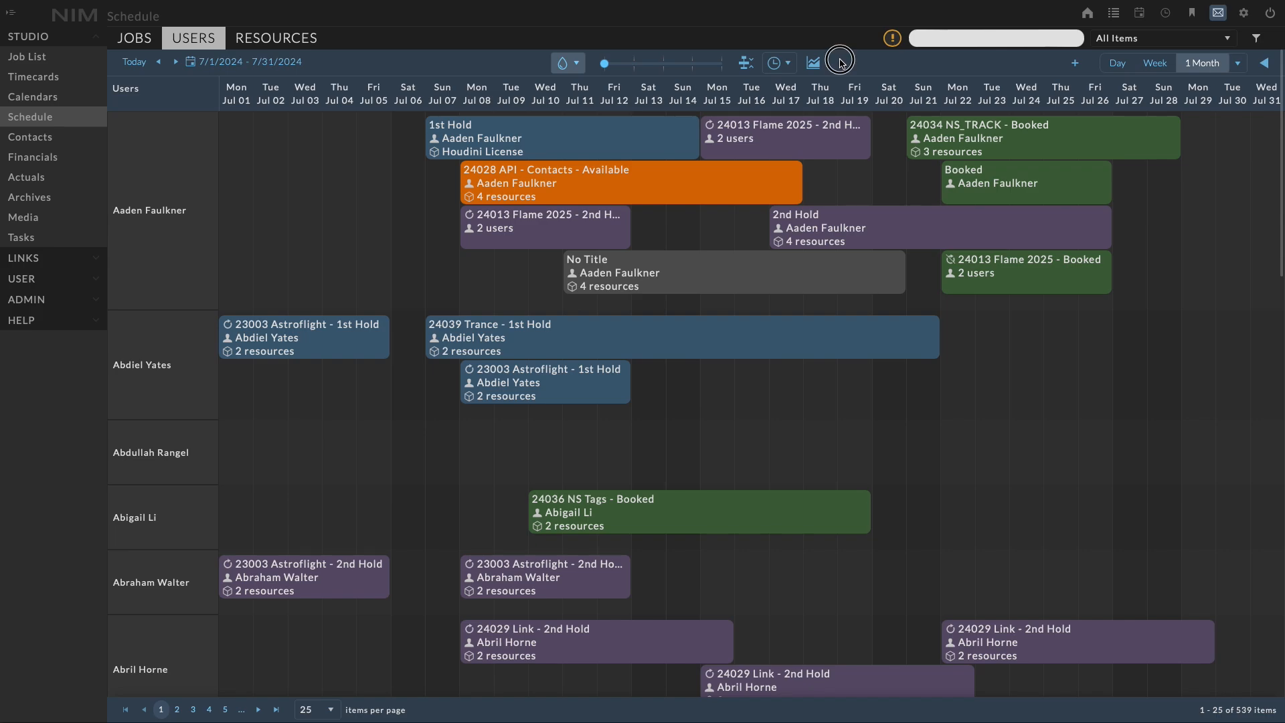
# - Show the users' utilization by hour, and switch the display to Utilization By Percentage
pyautogui.click(789, 67)
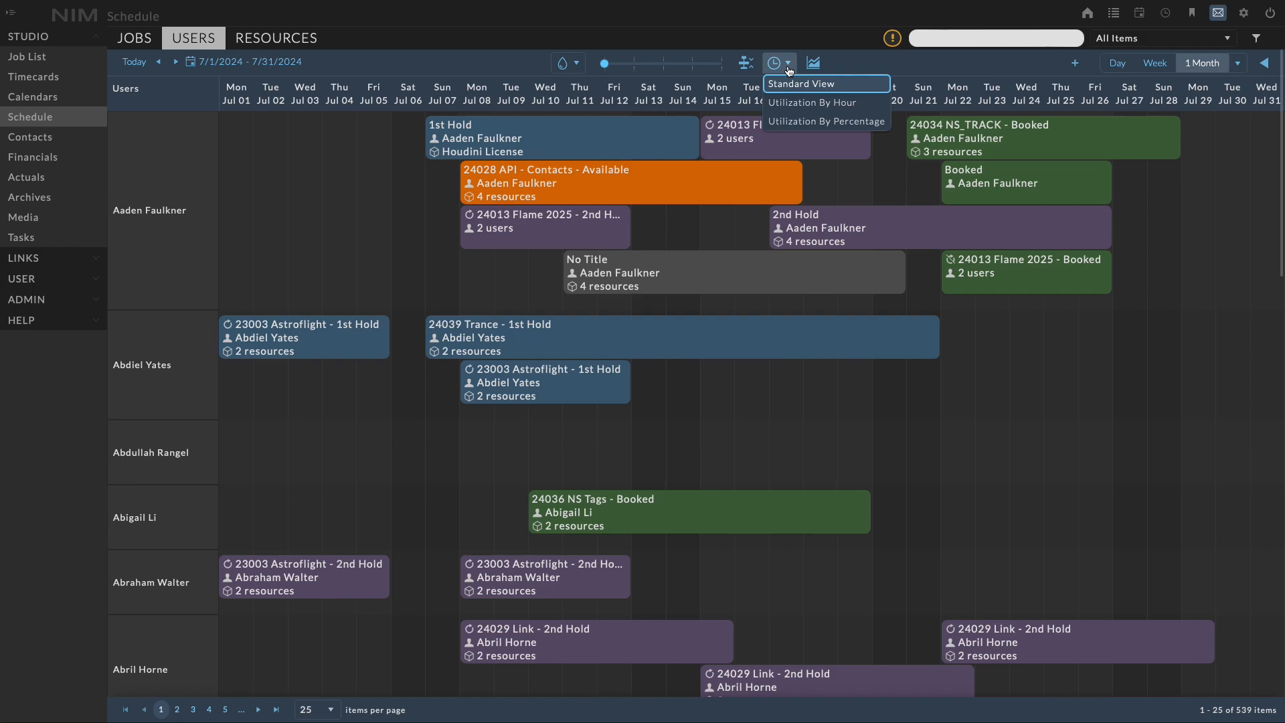
pyautogui.click(828, 104)
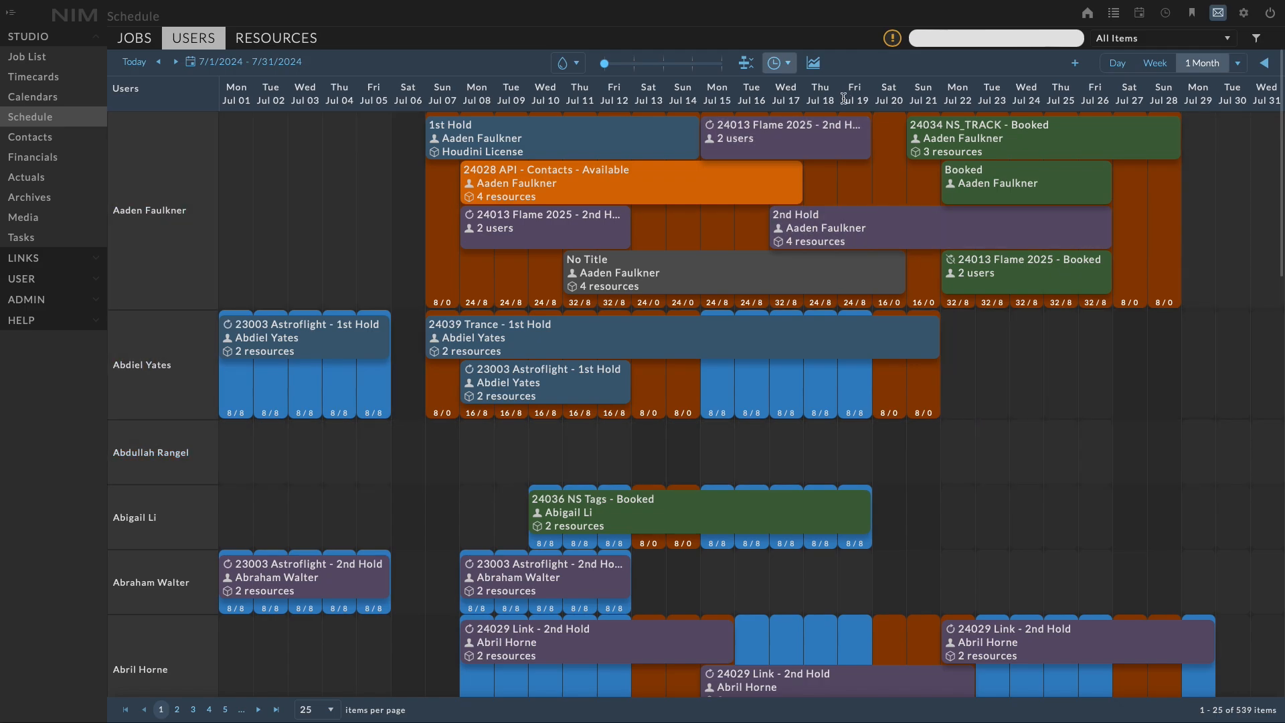
pyautogui.click(786, 64)
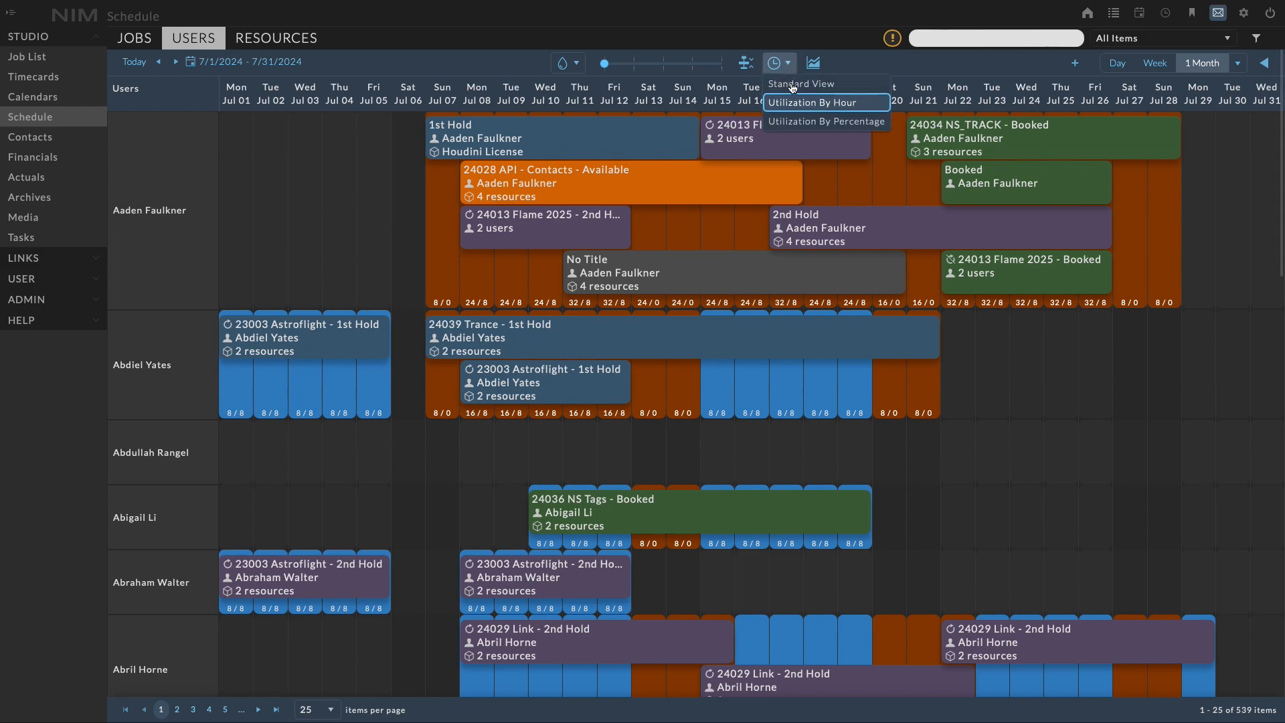
pyautogui.click(816, 123)
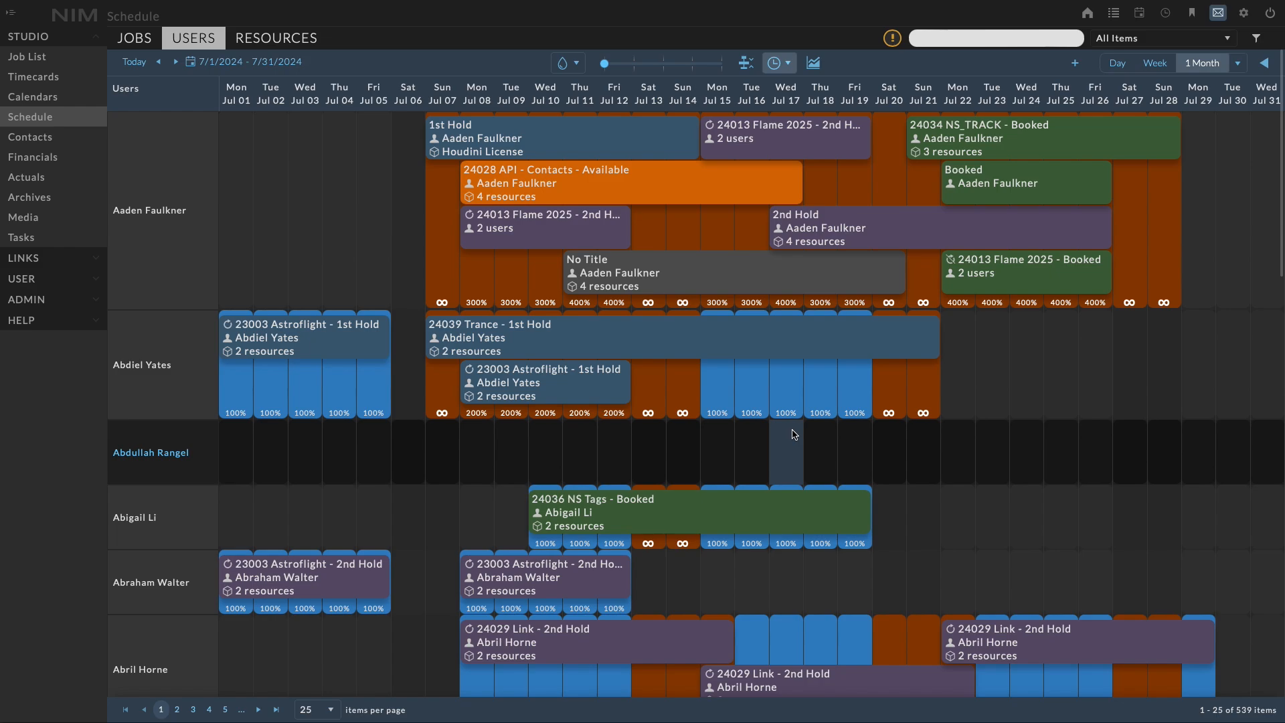
# - Turn off the utilization display in the Users schedule rows and show the utilization chart below the timeline
pyautogui.click(782, 63)
pyautogui.click(800, 84)
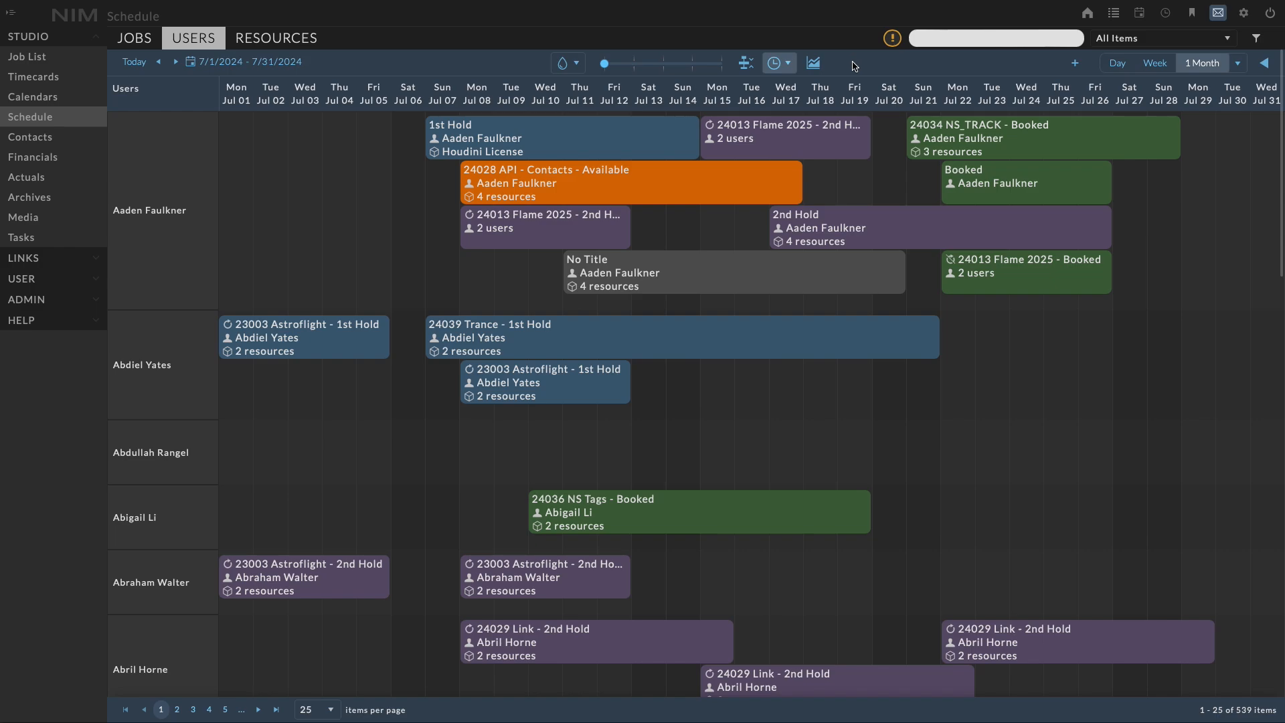
pyautogui.click(814, 65)
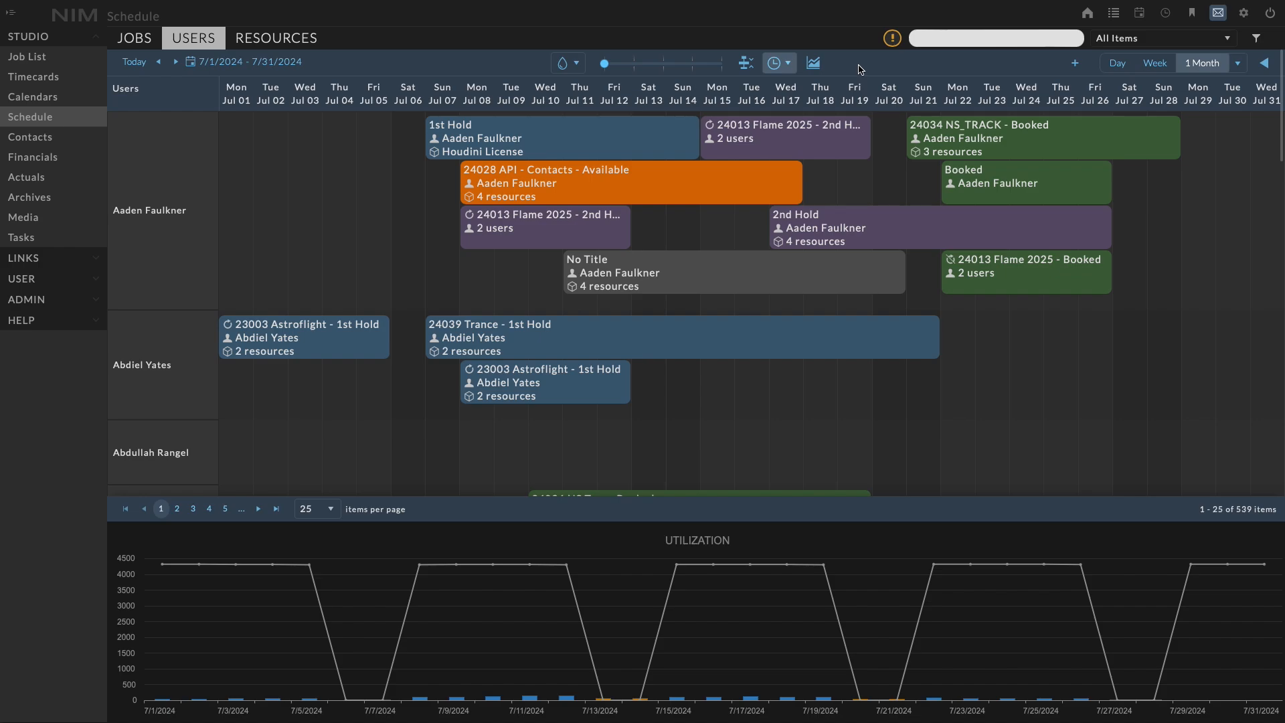
pyautogui.moveTo(808, 565)
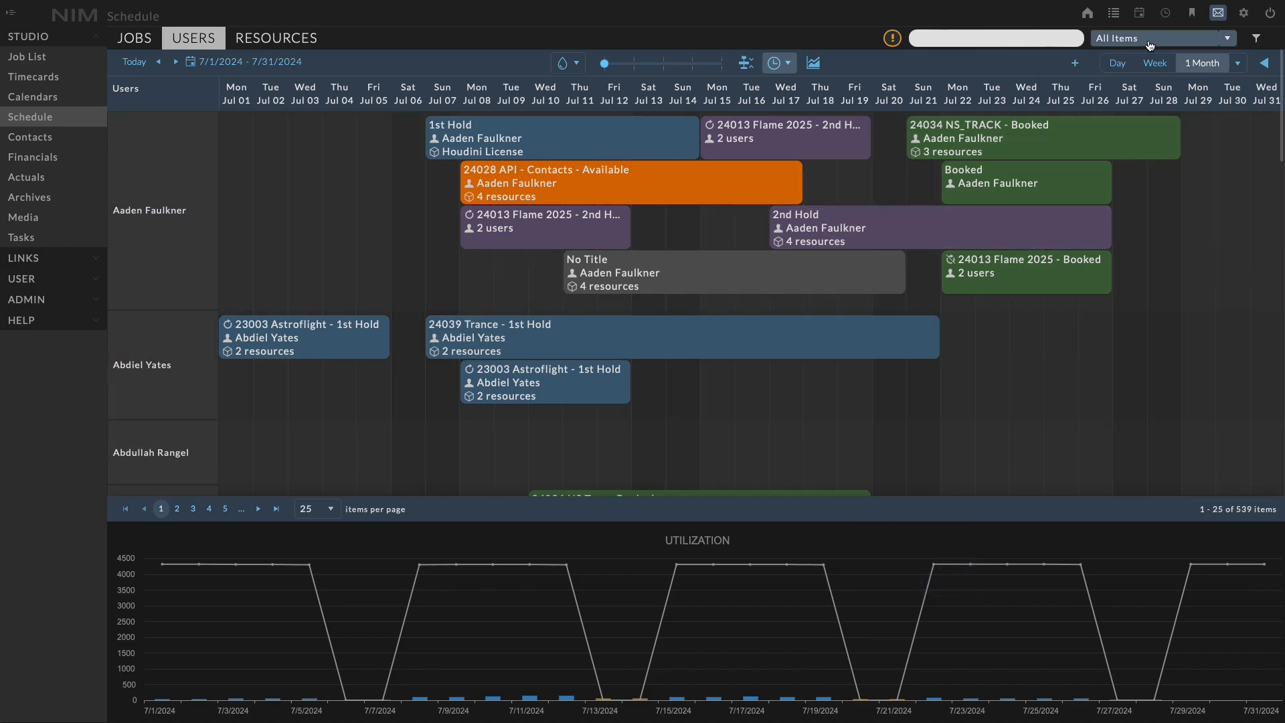
# - Apply the saved Animators filter to the Users schedule and review the filtered utilization chart
pyautogui.click(1148, 43)
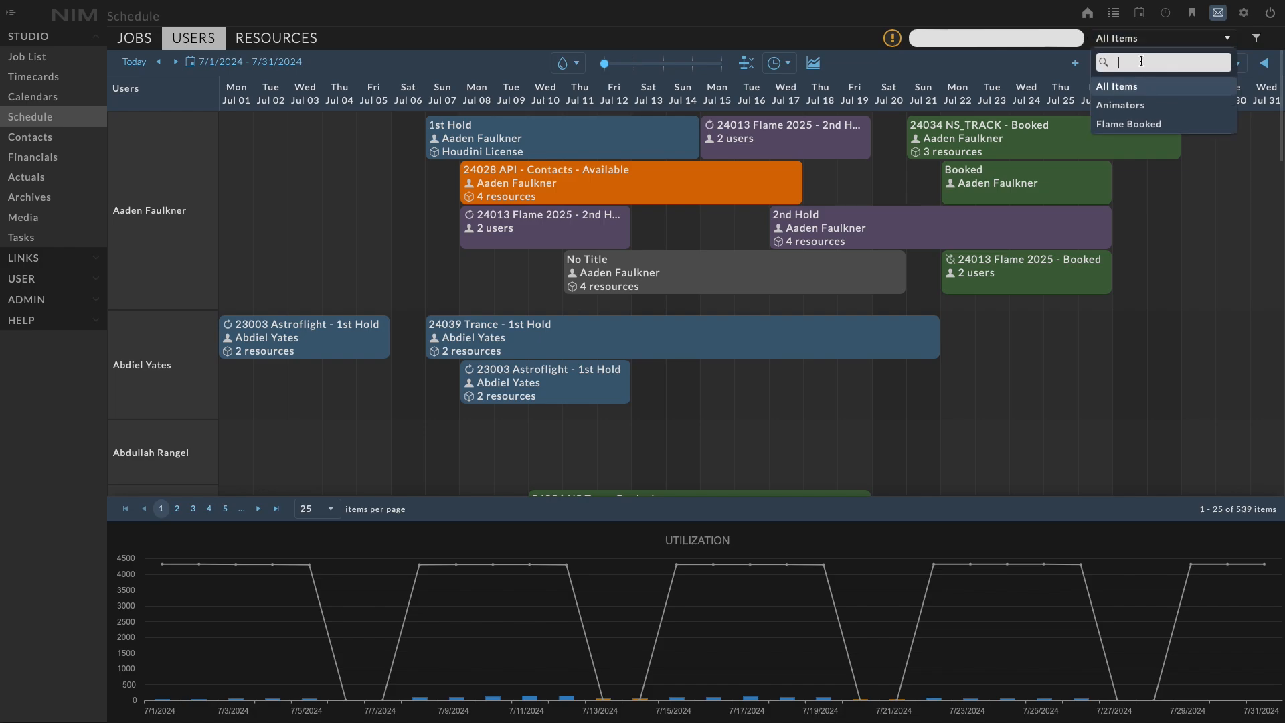
pyautogui.click(1131, 107)
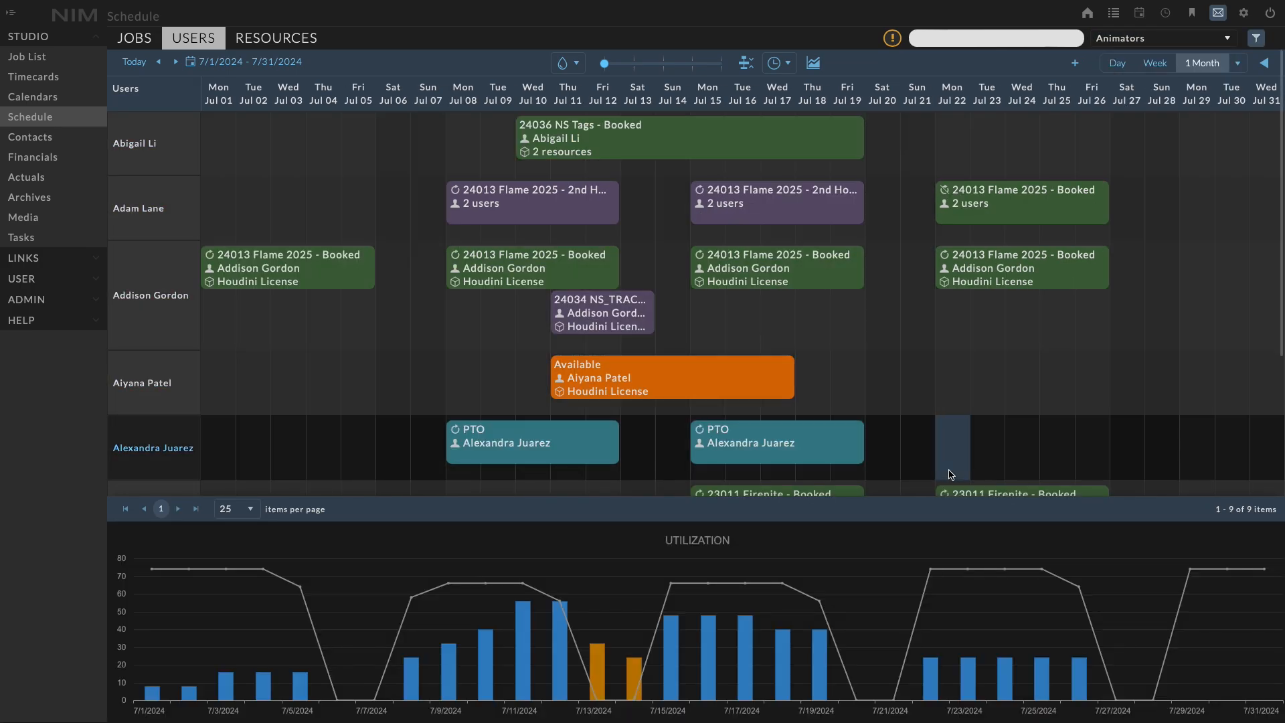
pyautogui.moveTo(758, 580)
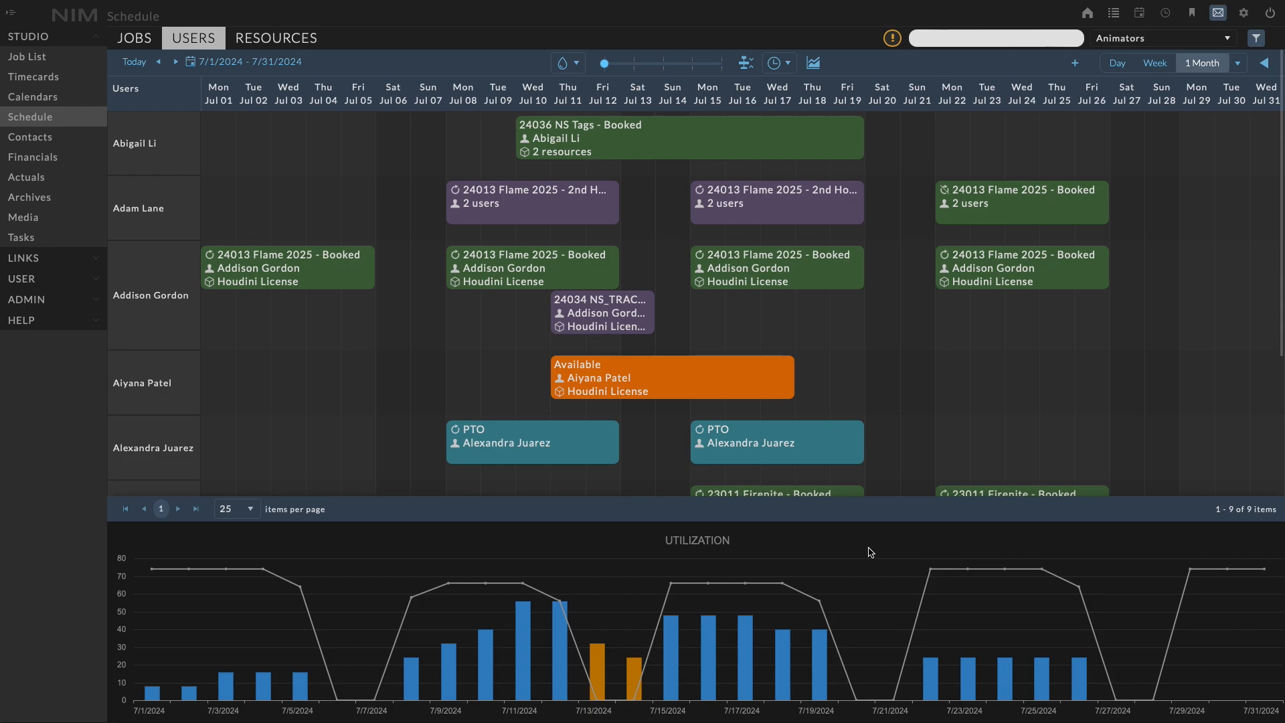
# - Switch the schedule to the Resources view and filter its events to the Booked status
pyautogui.click(276, 38)
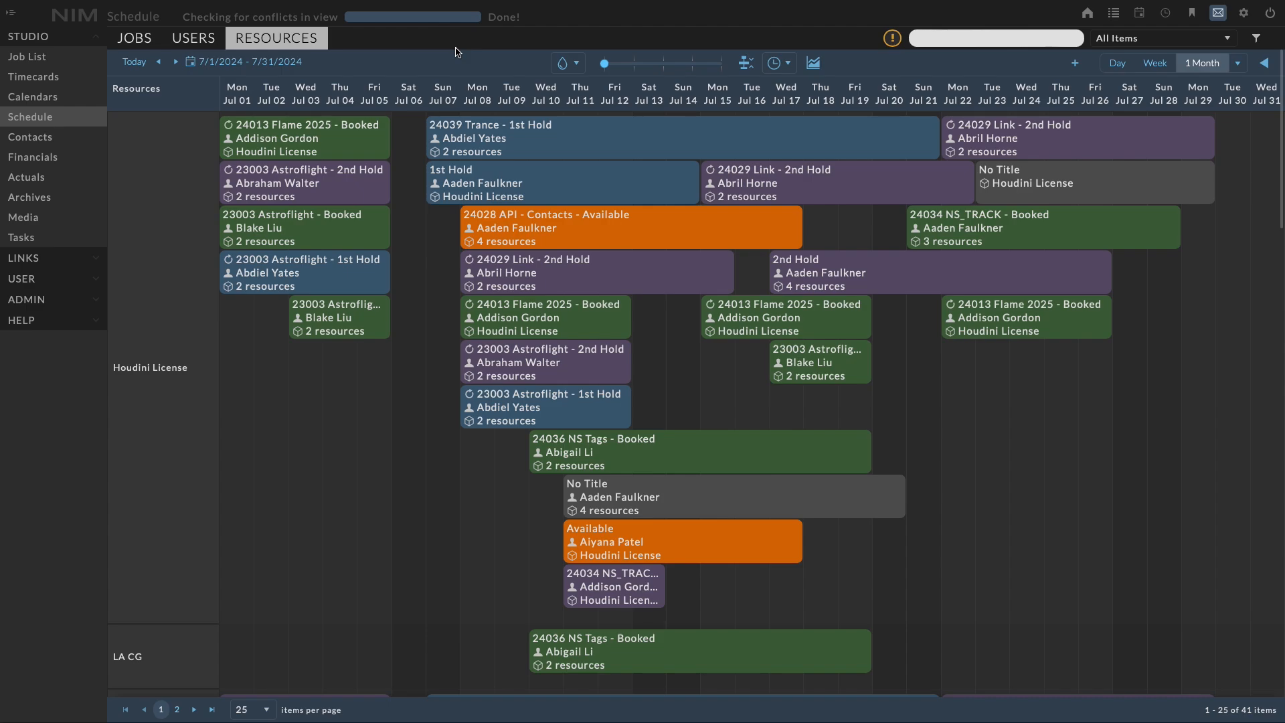
pyautogui.moveTo(204, 317)
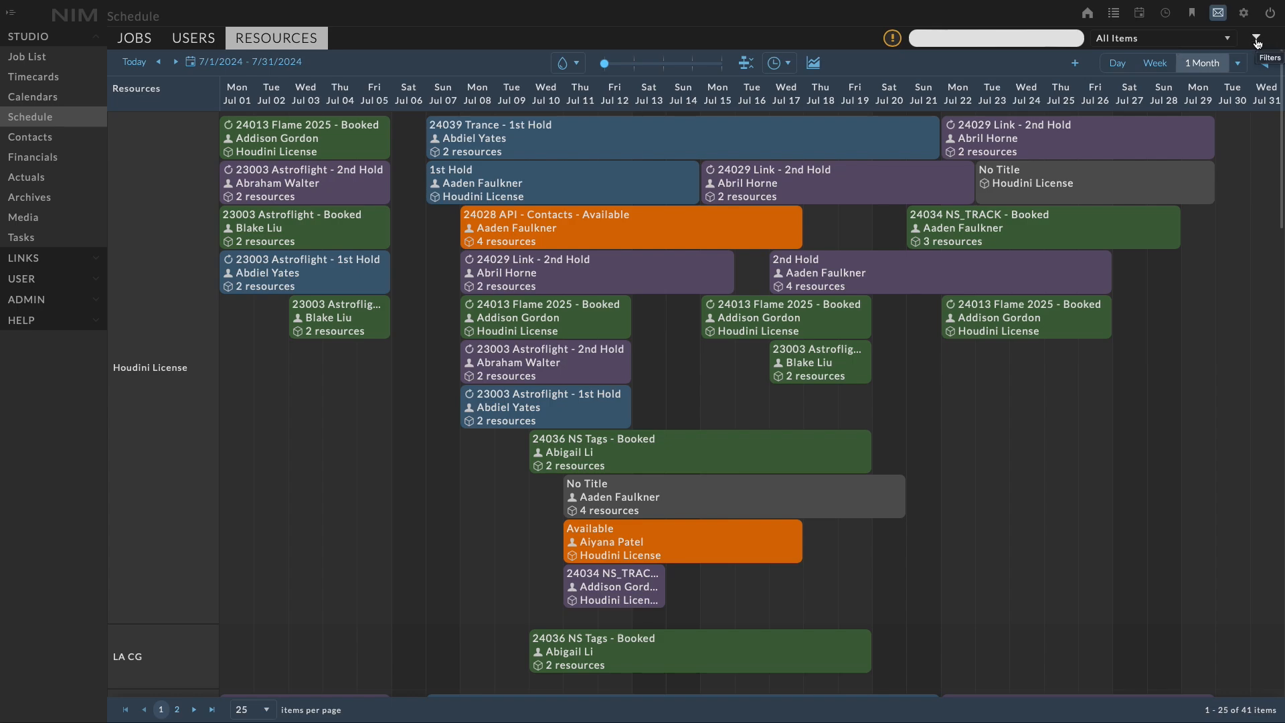
pyautogui.click(1257, 41)
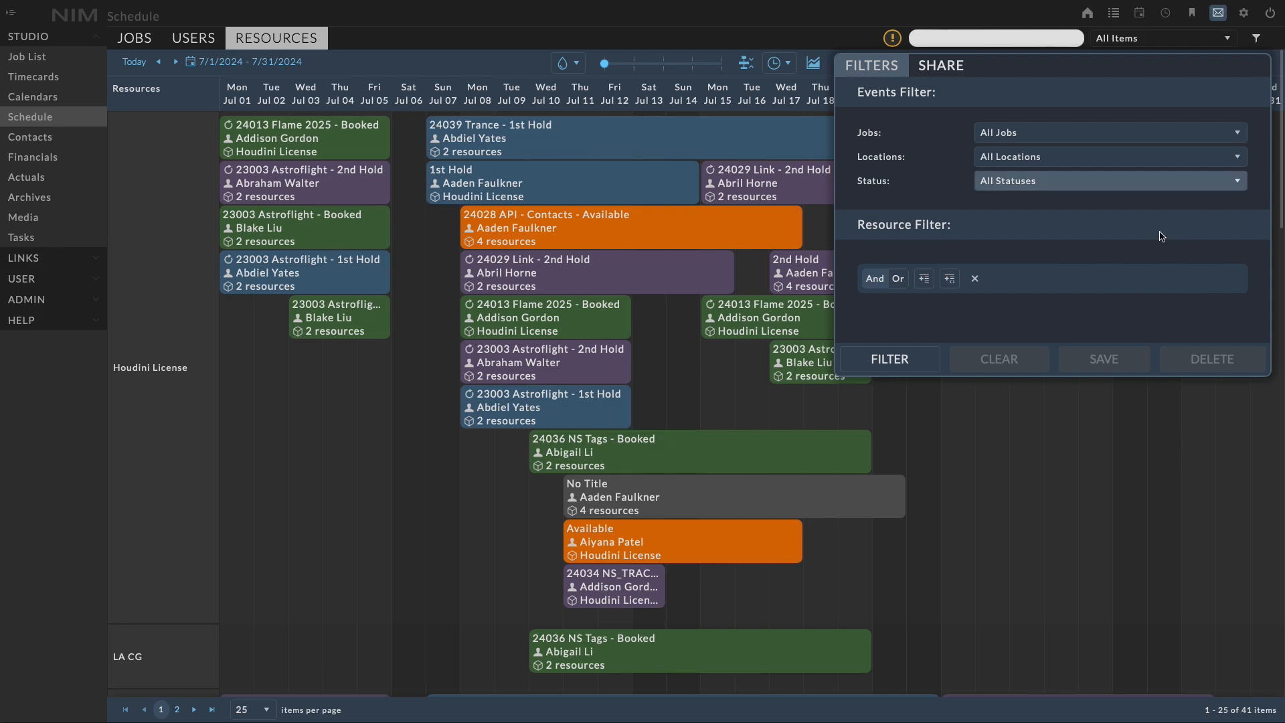
pyautogui.click(1070, 186)
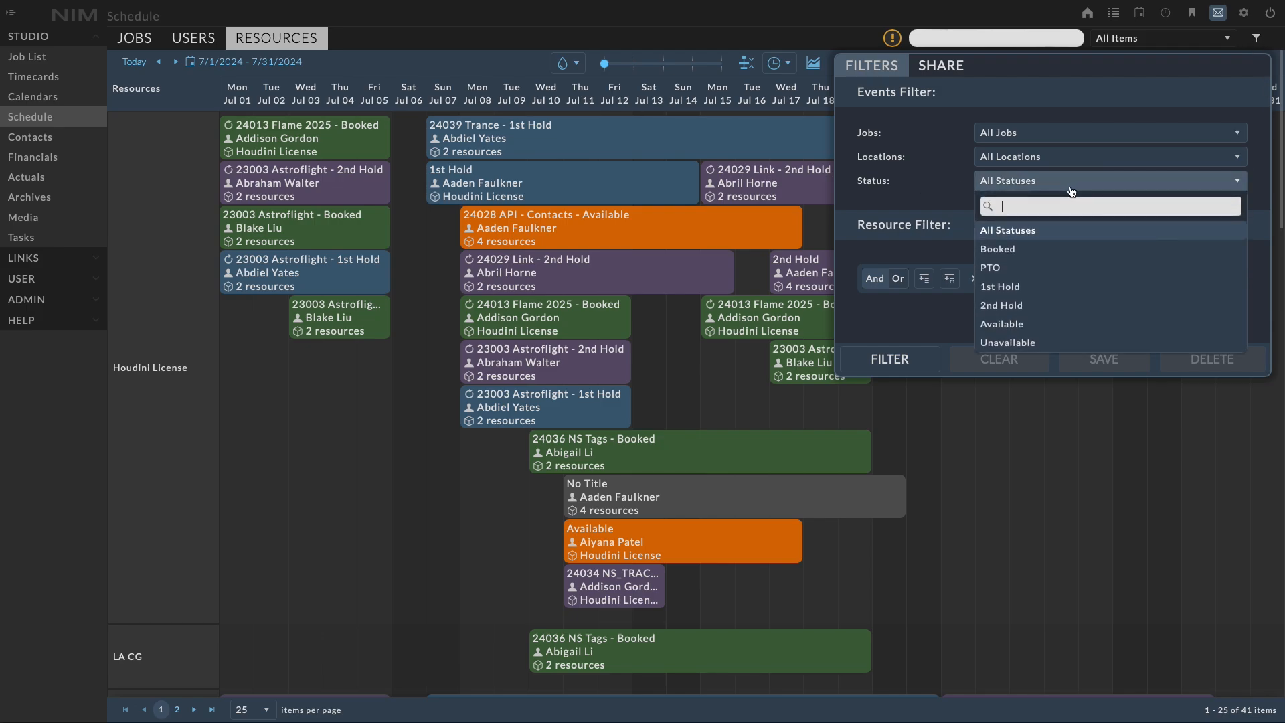
pyautogui.click(1028, 249)
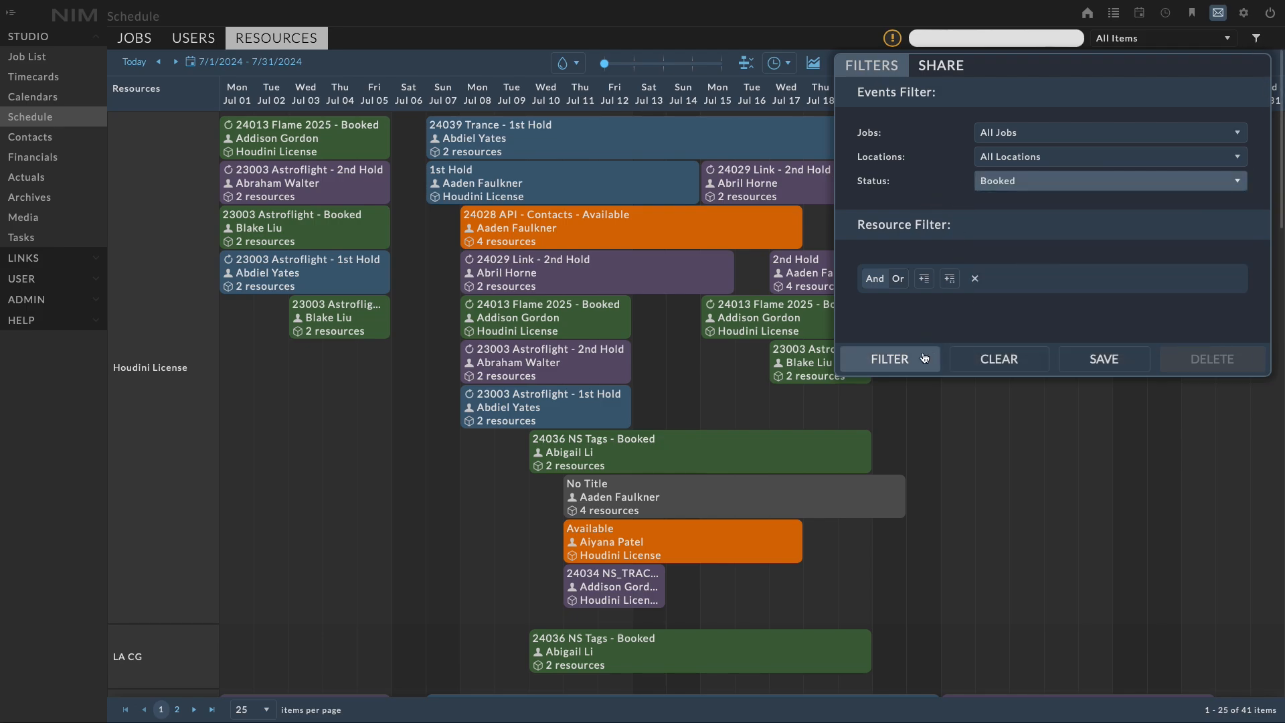
pyautogui.click(900, 359)
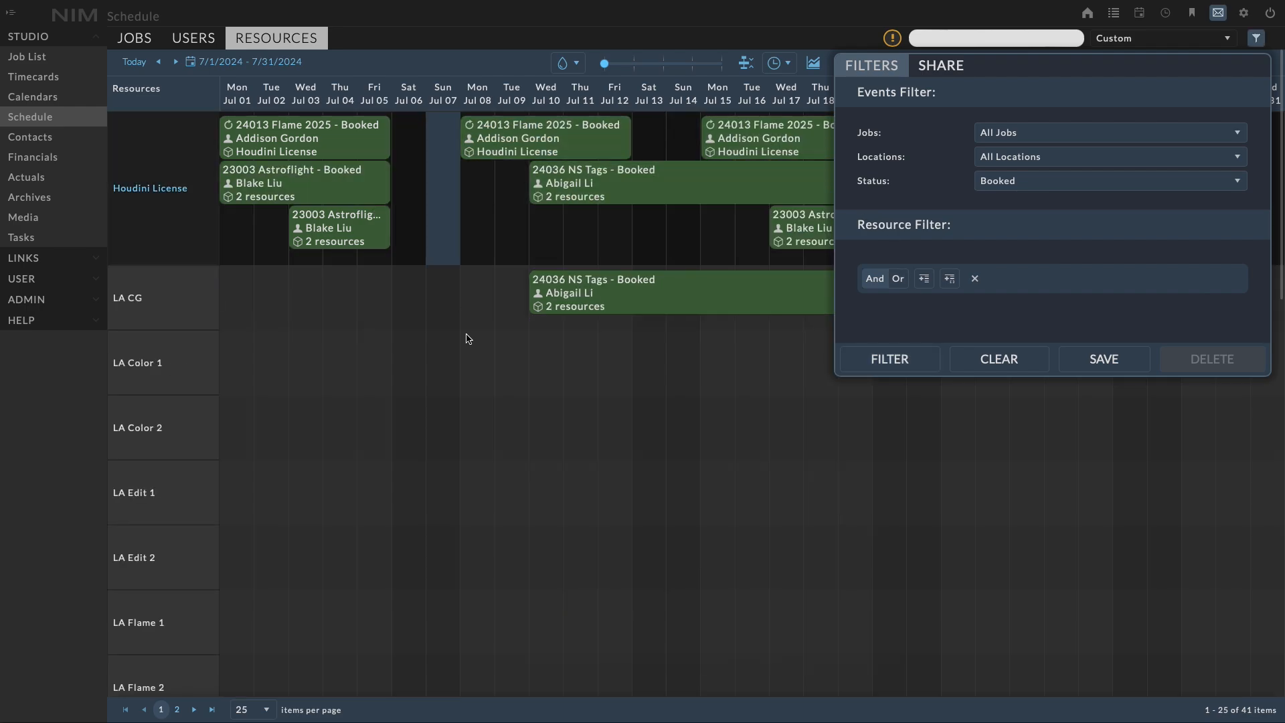
pyautogui.click(519, 34)
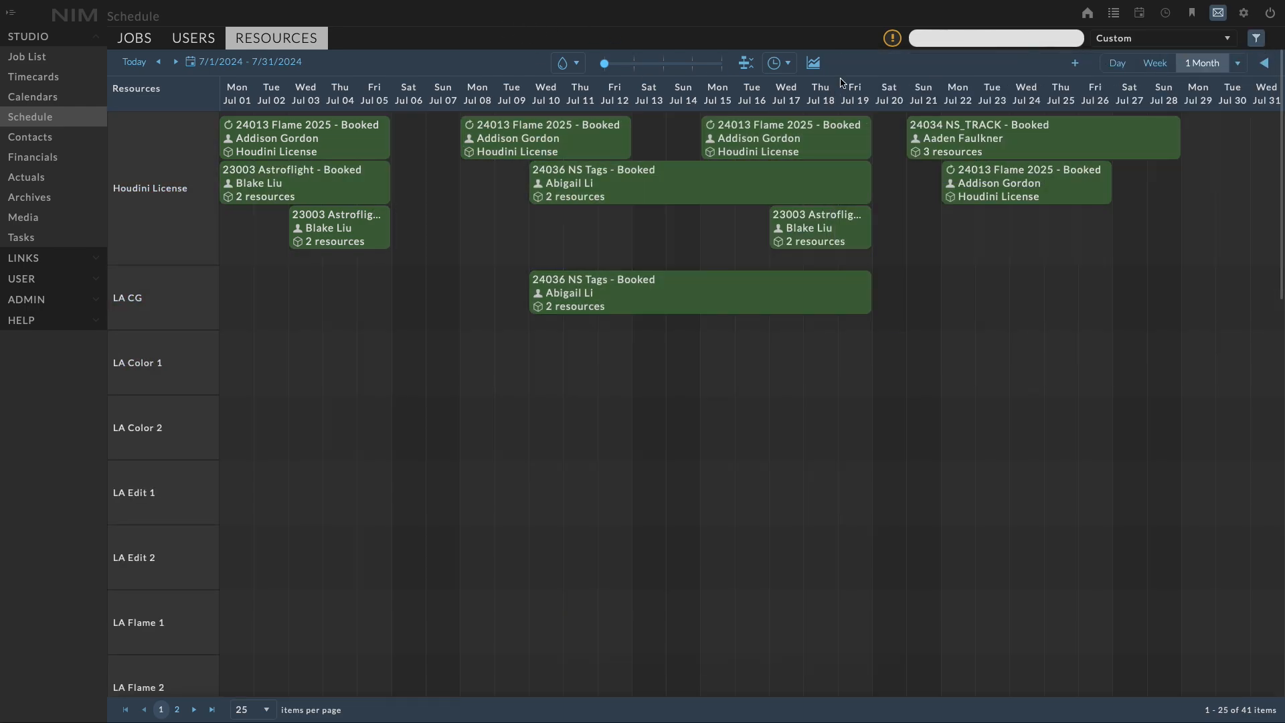
# - Display the resources' utilization in the schedule rows and show the utilization chart below the timeline
pyautogui.click(782, 63)
pyautogui.click(791, 102)
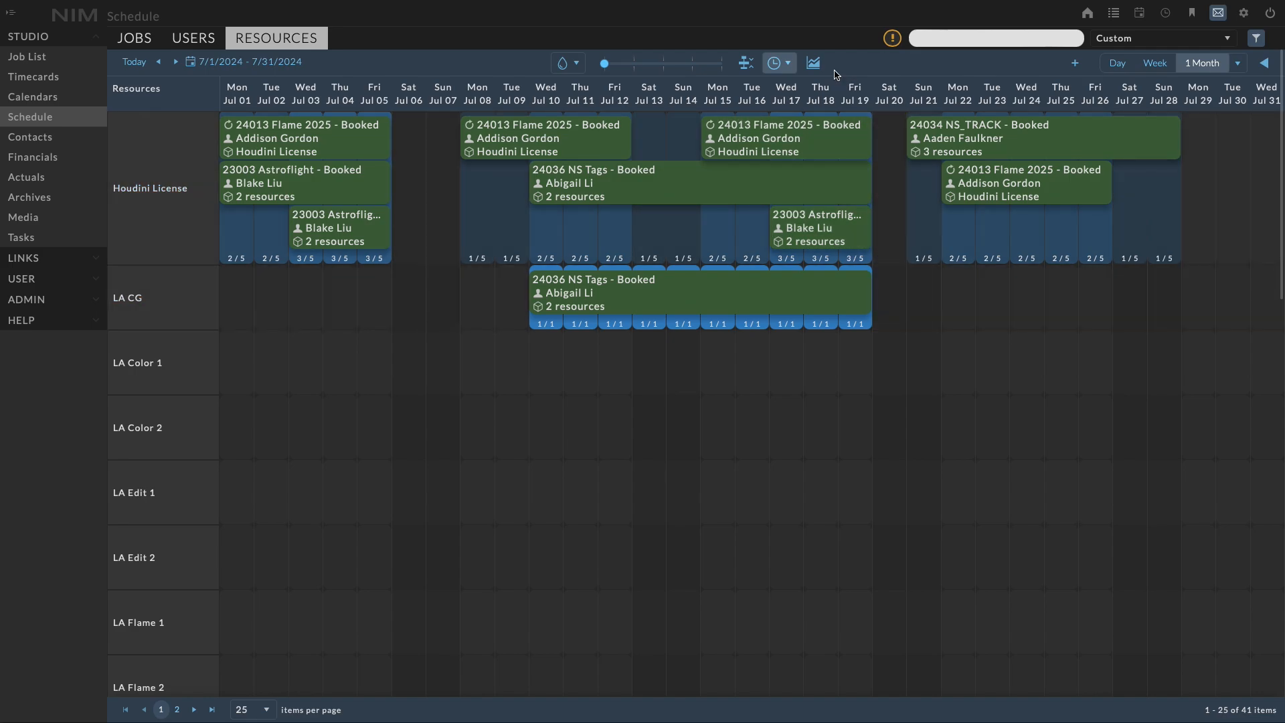
pyautogui.click(813, 63)
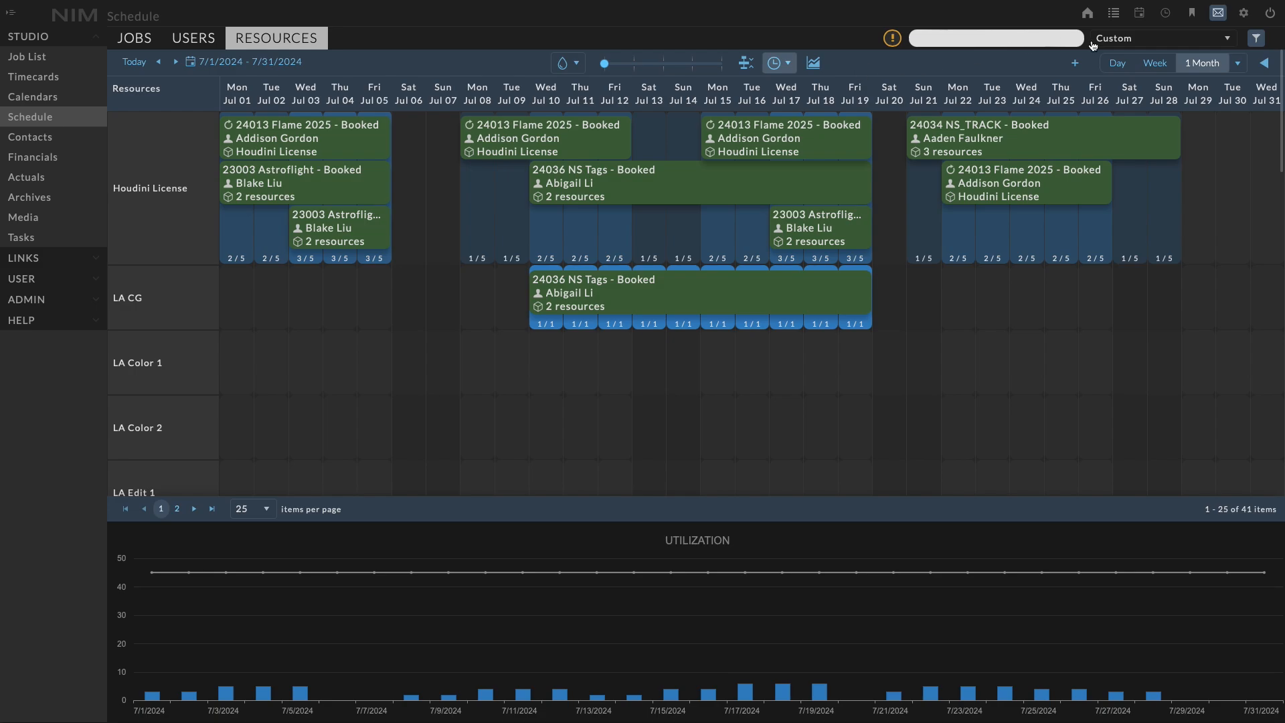
# - Filter the resources to names containing "houdi" and advance the date range to 9/1/2024 - 9/30/2024
pyautogui.click(1258, 40)
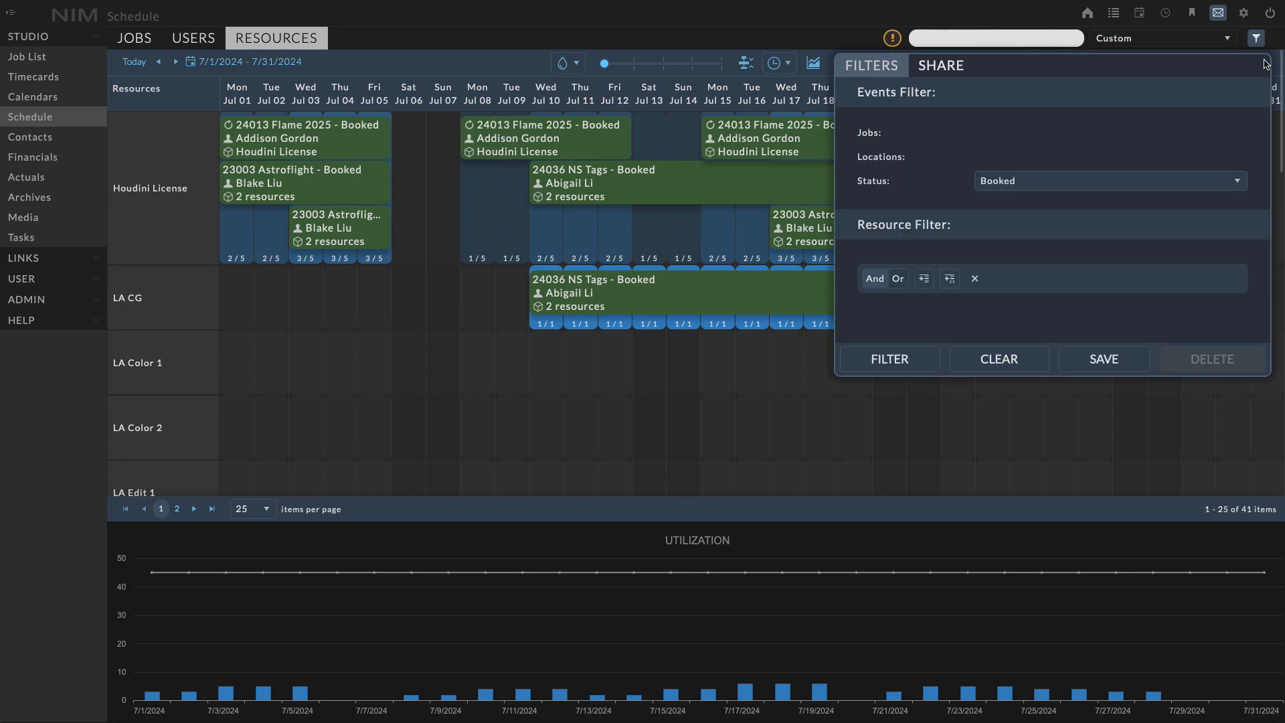
pyautogui.click(924, 279)
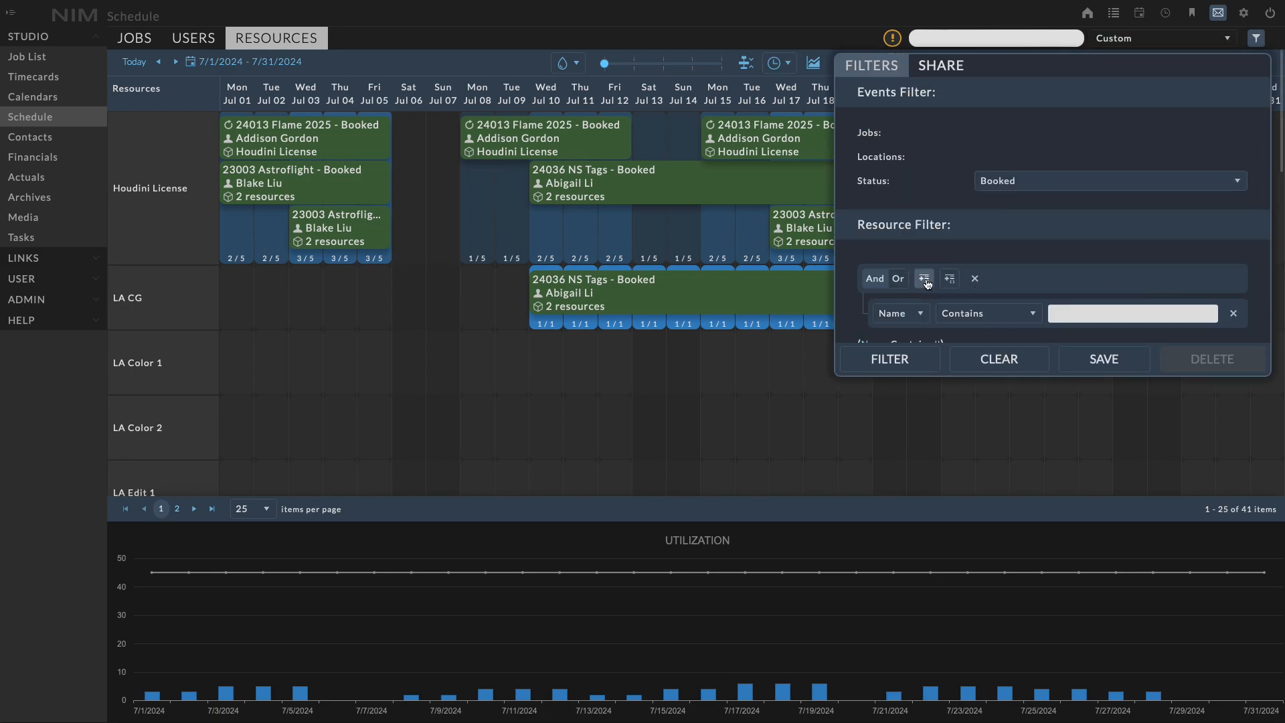
pyautogui.click(1068, 312)
pyautogui.write('houdi')
pyautogui.press('Return')
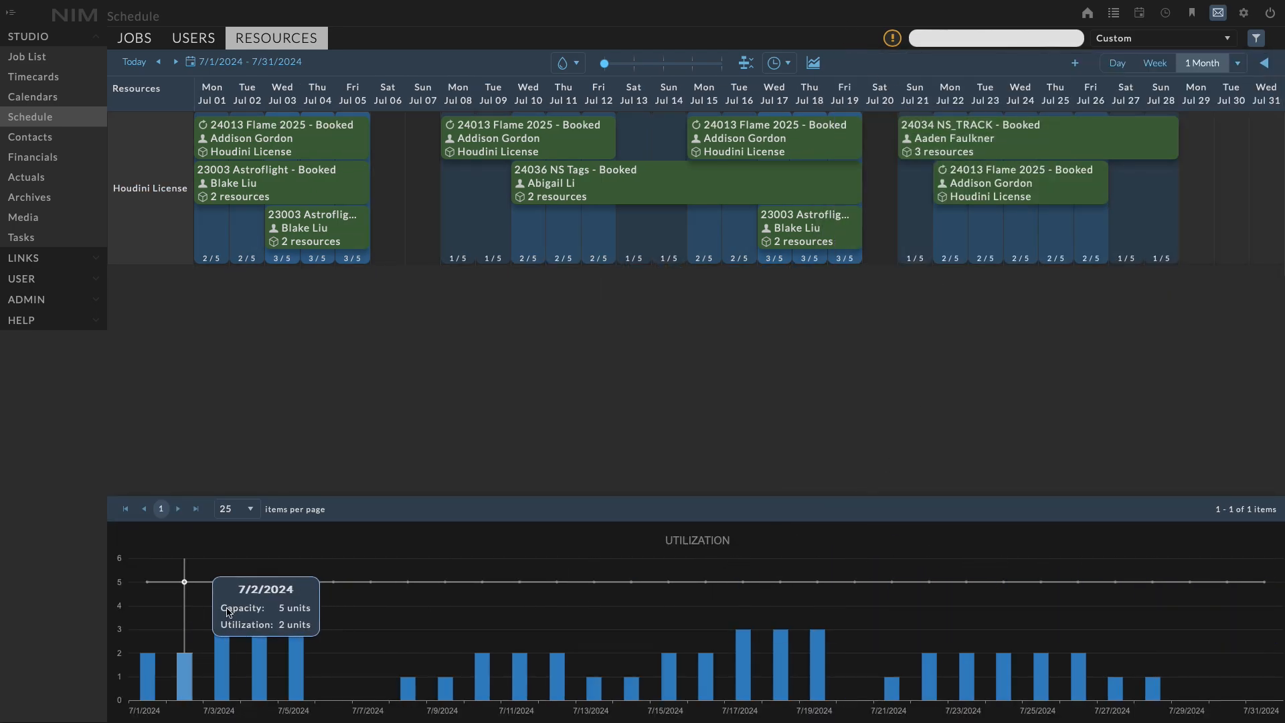
pyautogui.doubleClick(174, 62)
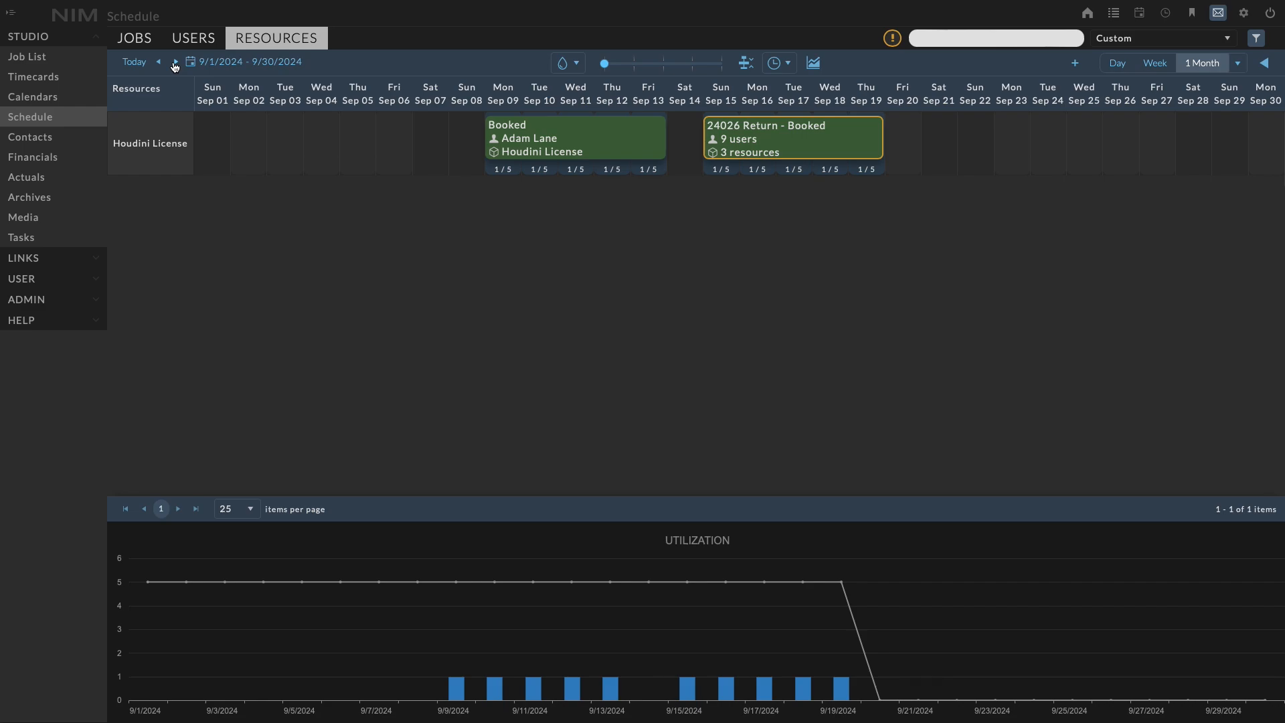
pyautogui.moveTo(882, 696)
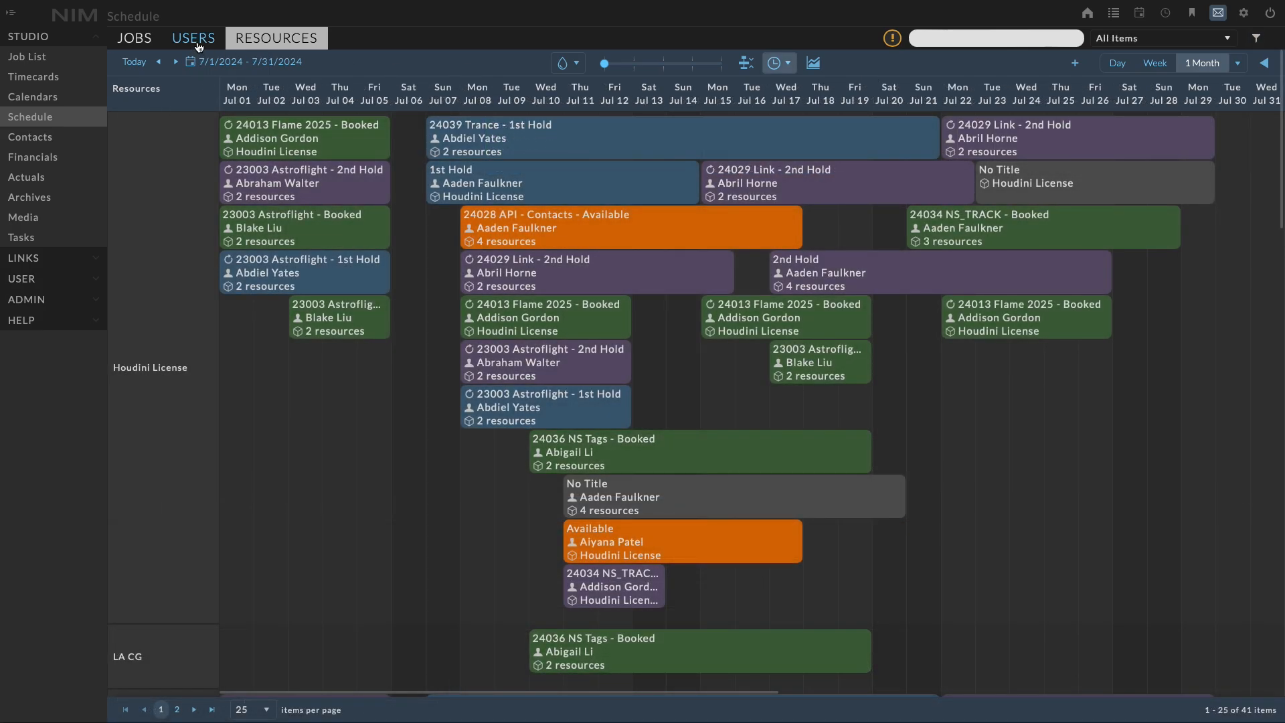
# - Advance the Jobs view to August 2024 and jump the timeline to the start and the end of job 24034 NS_TRACK
pyautogui.click(144, 43)
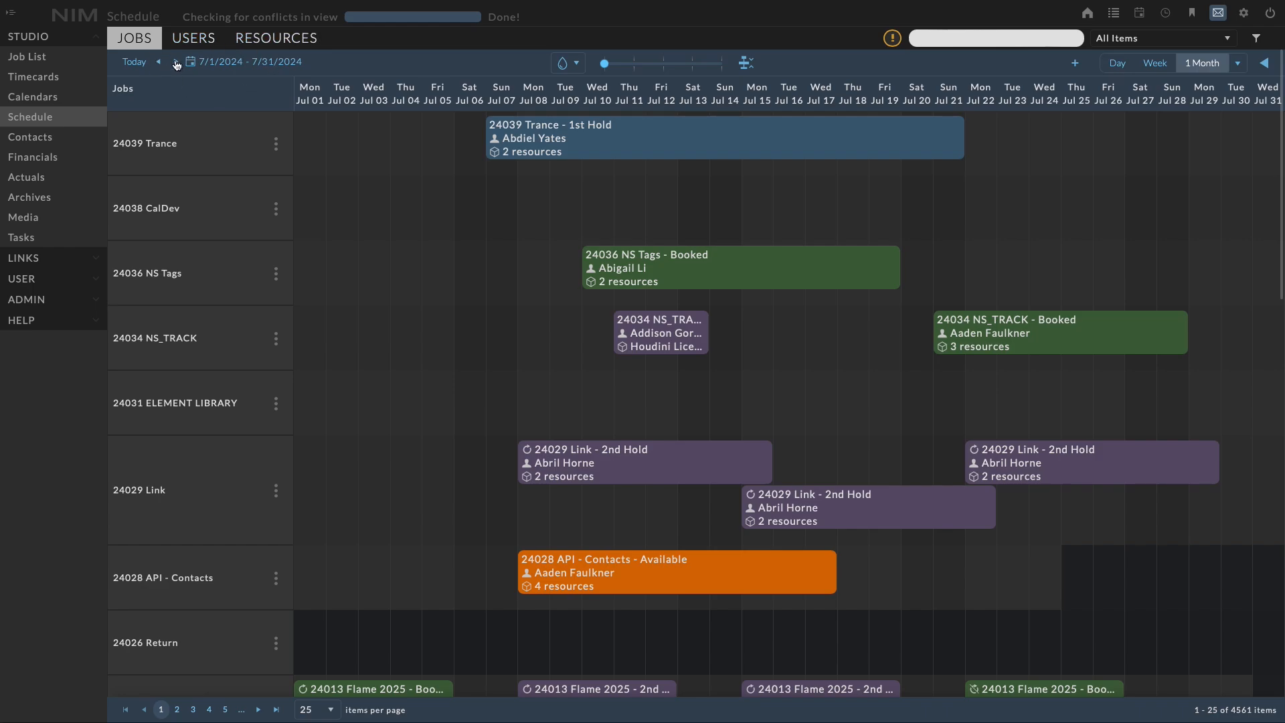
pyautogui.click(176, 62)
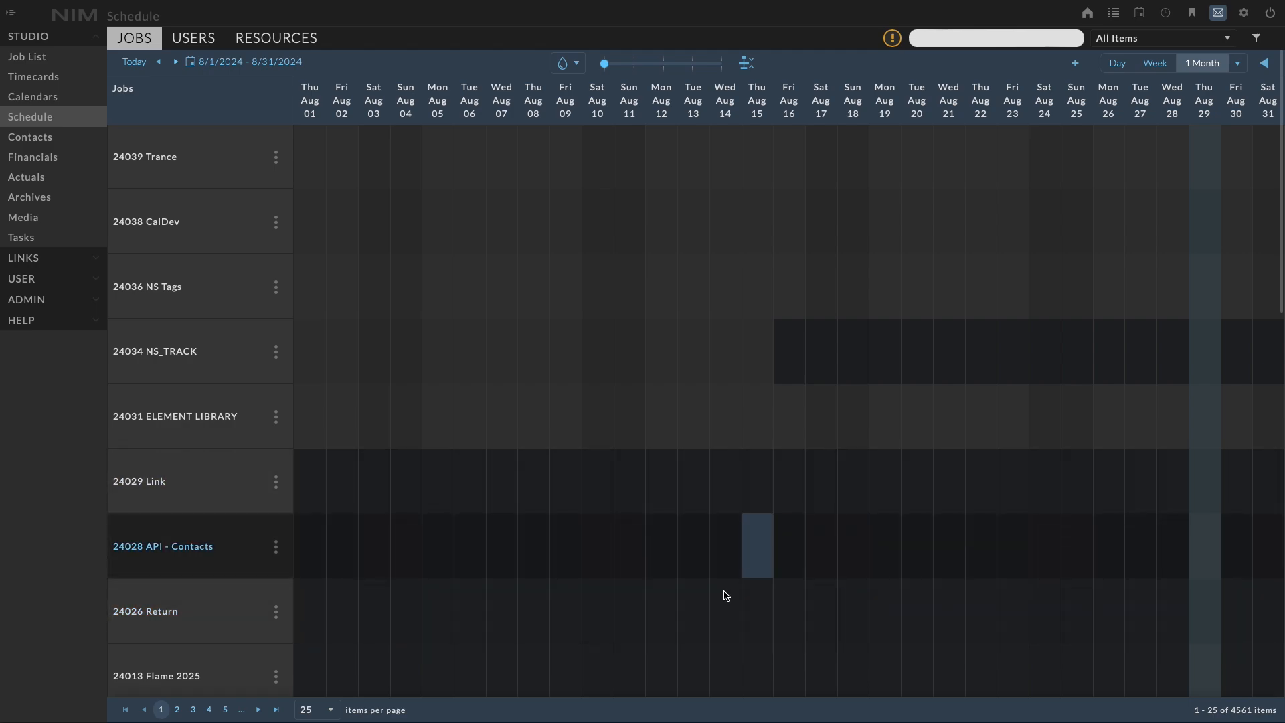
pyautogui.click(276, 352)
pyautogui.click(239, 397)
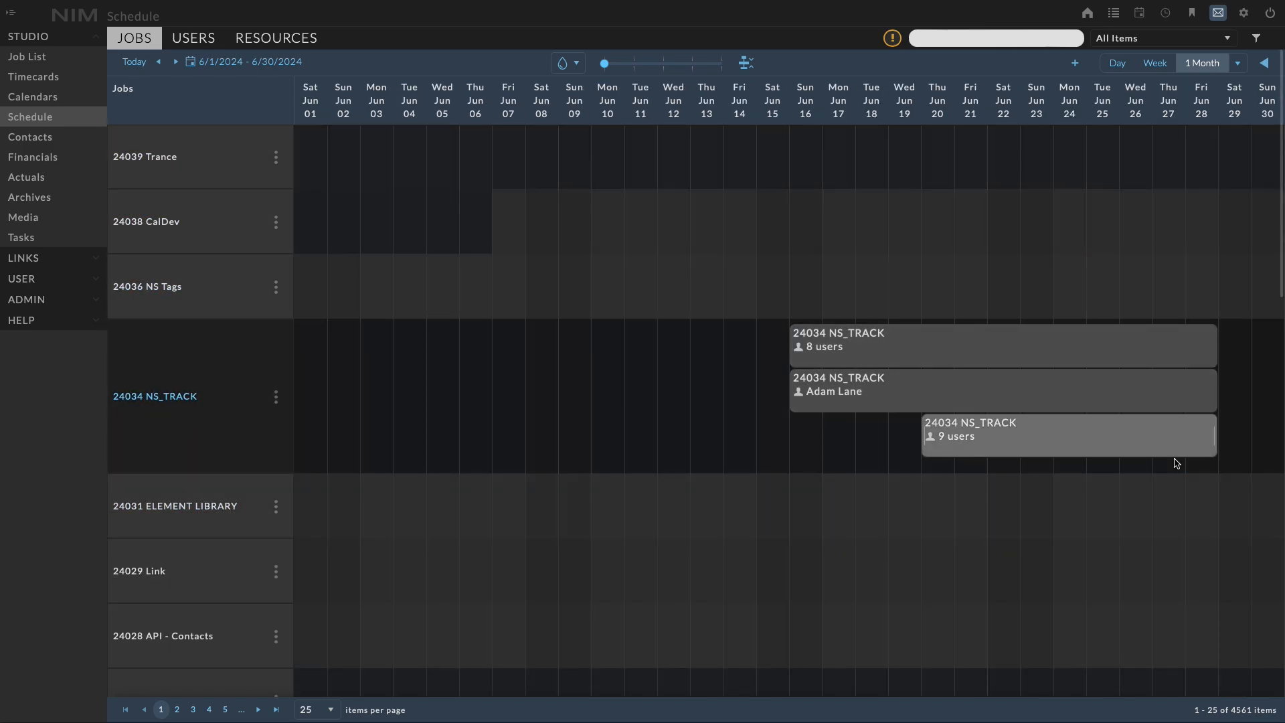
pyautogui.click(276, 398)
pyautogui.click(238, 455)
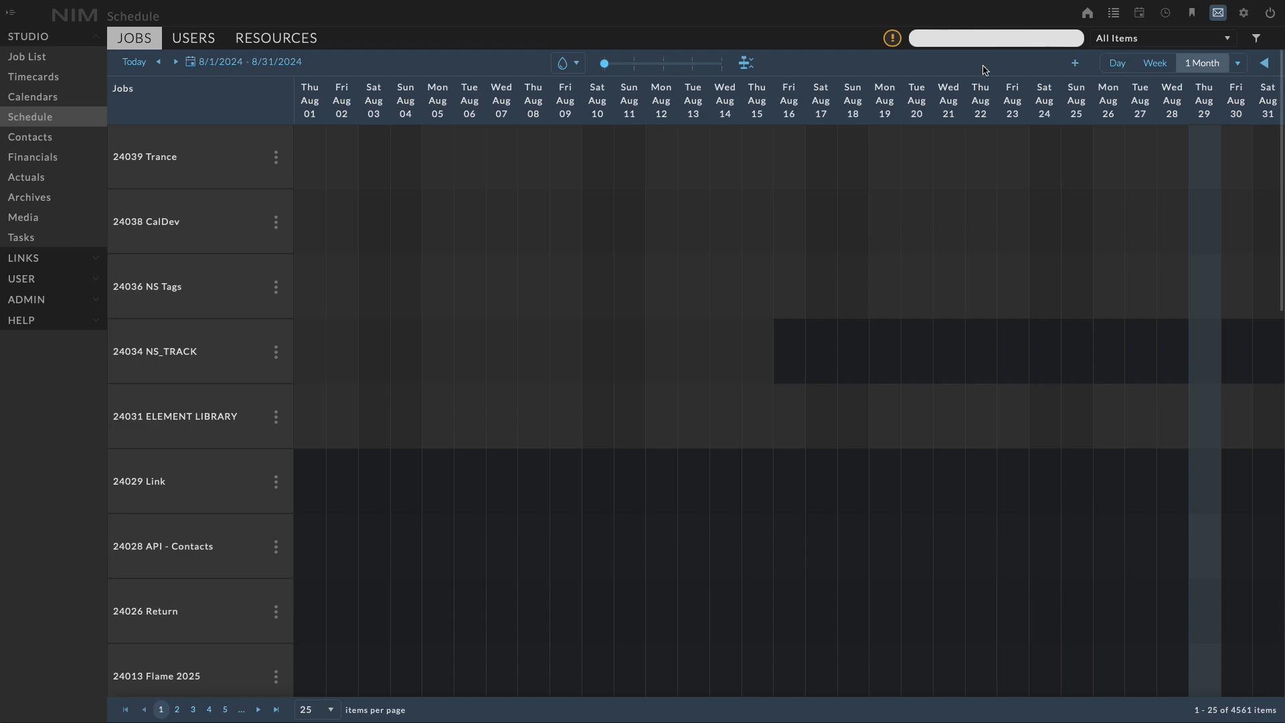
# - Start a new event with status Booked, location Los Angeles and job 24038 CalDev
pyautogui.click(1076, 65)
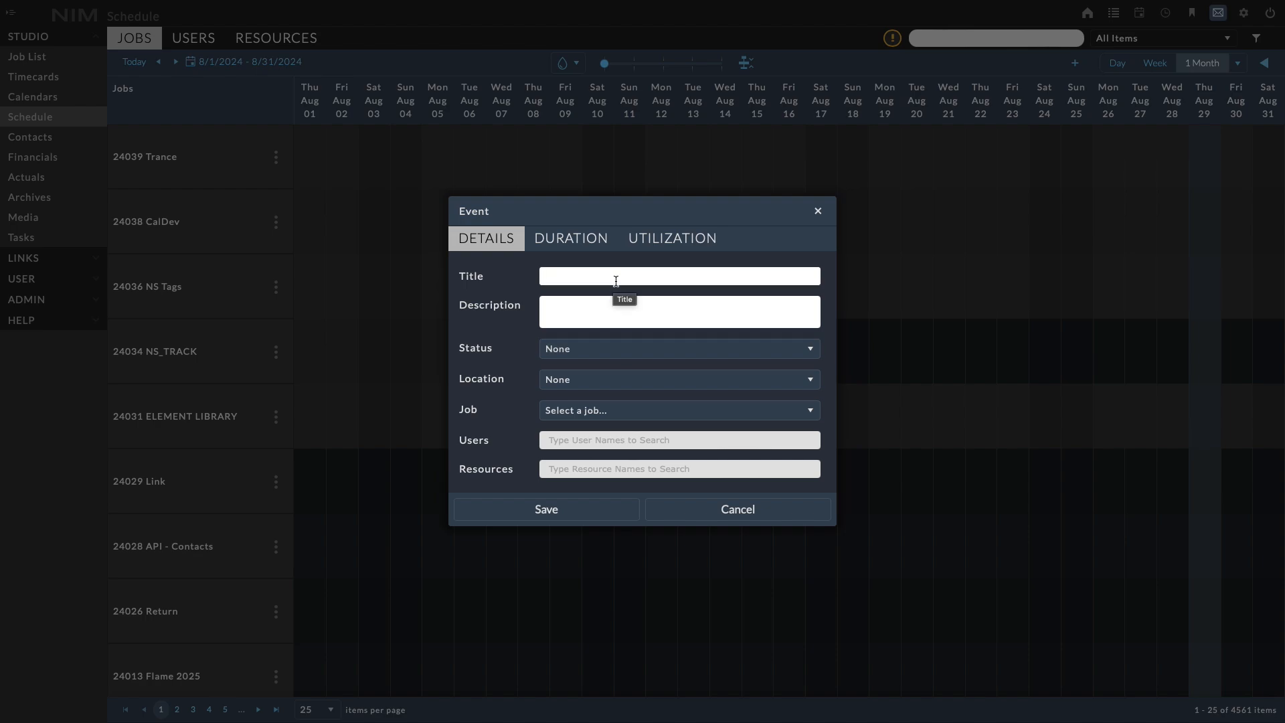
pyautogui.click(592, 349)
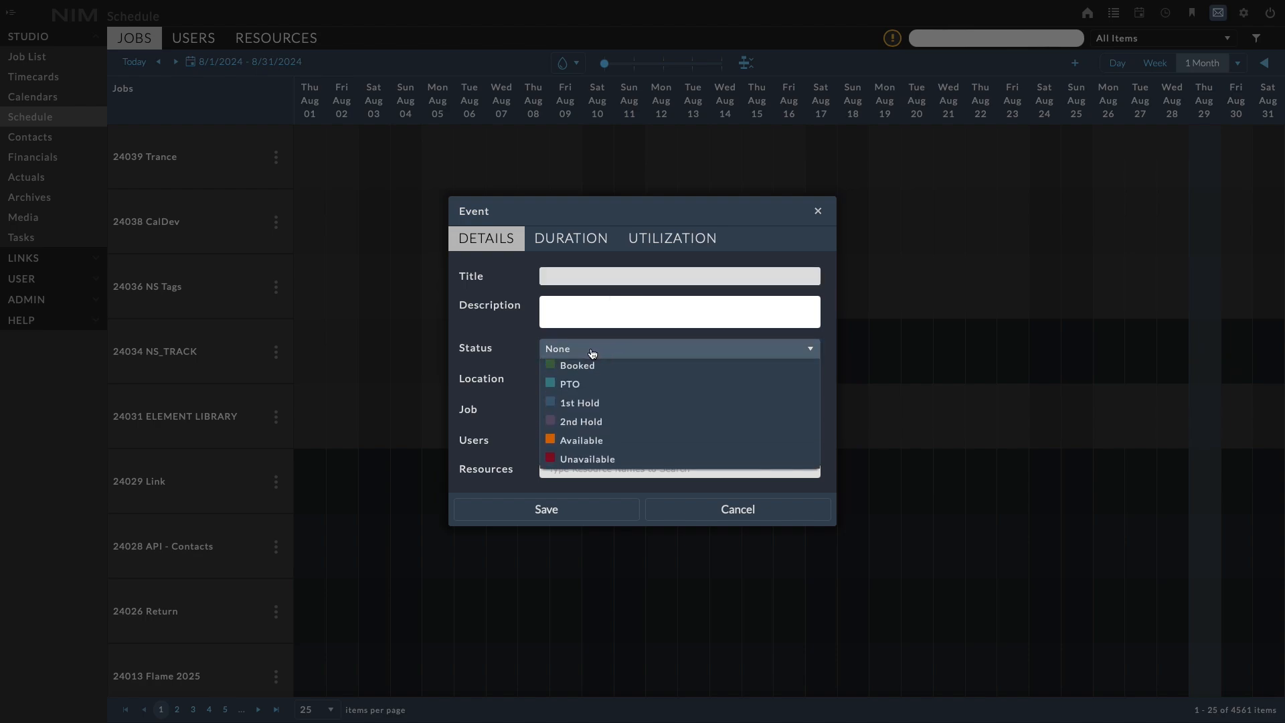
pyautogui.click(607, 387)
pyautogui.click(607, 379)
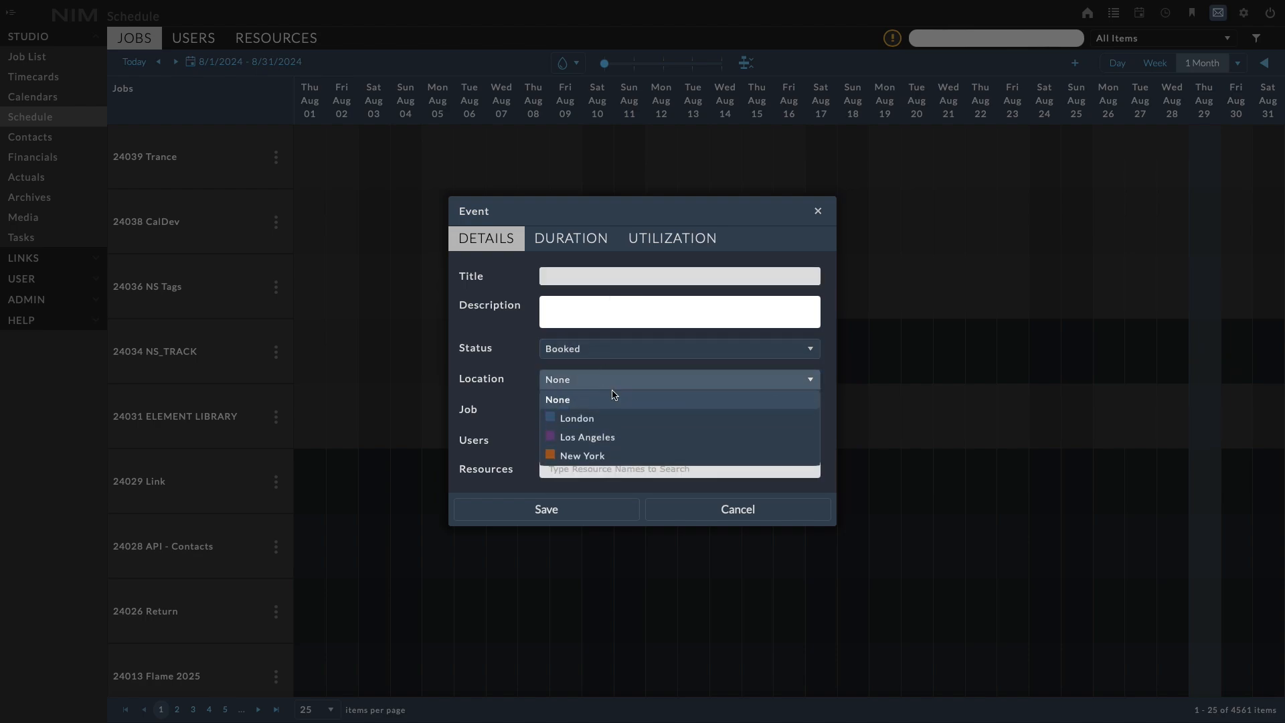
pyautogui.click(607, 436)
pyautogui.click(604, 420)
pyautogui.click(614, 493)
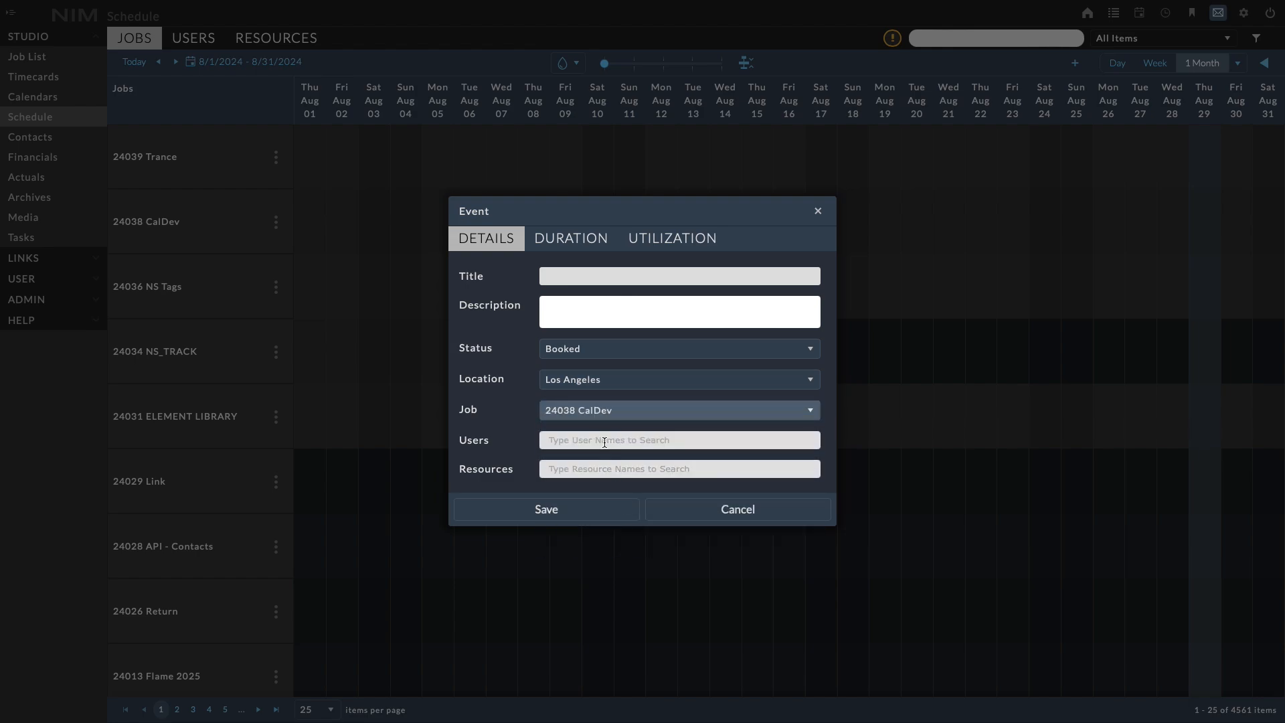
# - Assign the first listed user and the Houdini License resource to the new event
pyautogui.click(609, 443)
pyautogui.click(609, 456)
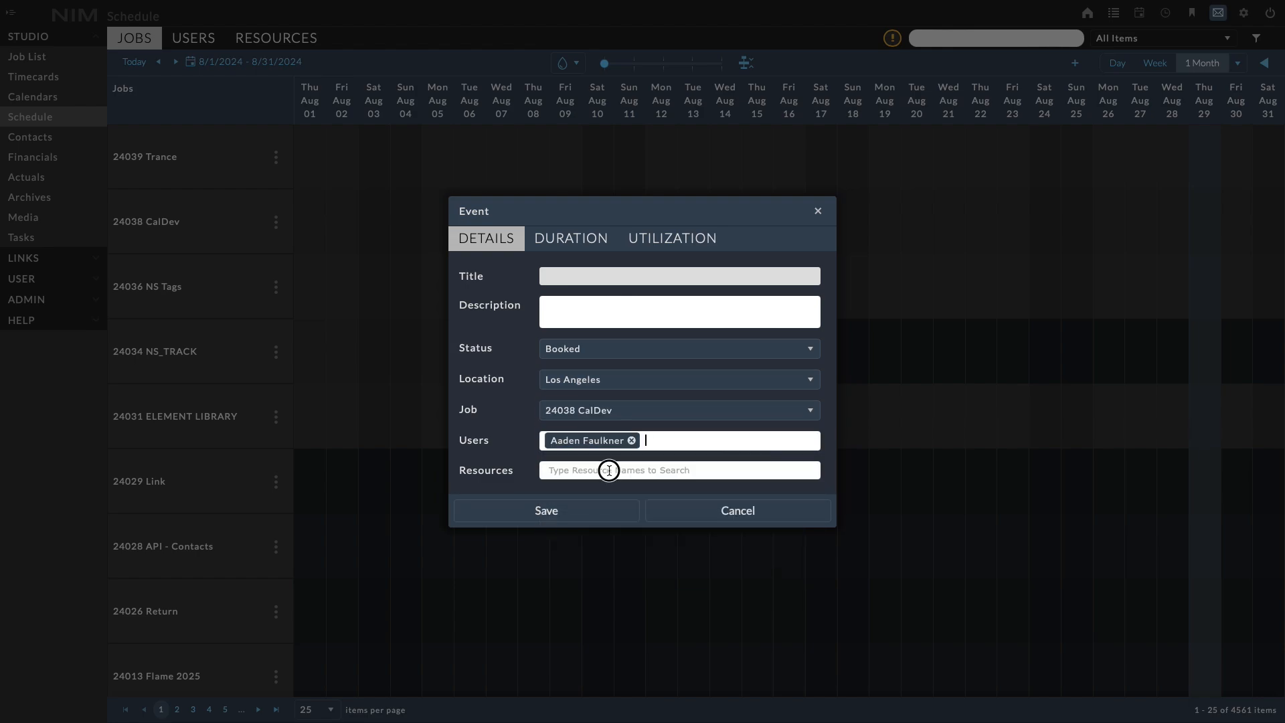
pyautogui.click(605, 469)
pyautogui.click(610, 496)
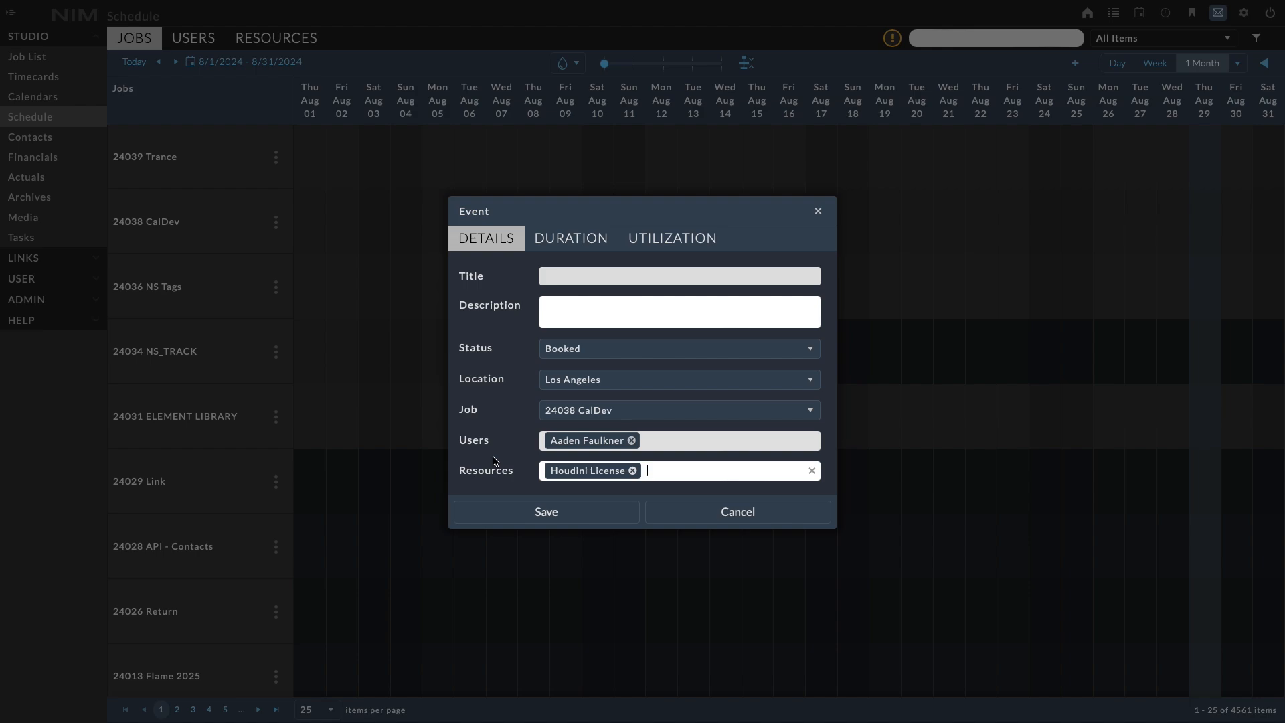
# - Turn off the all-day setting in the new event's duration
pyautogui.click(572, 240)
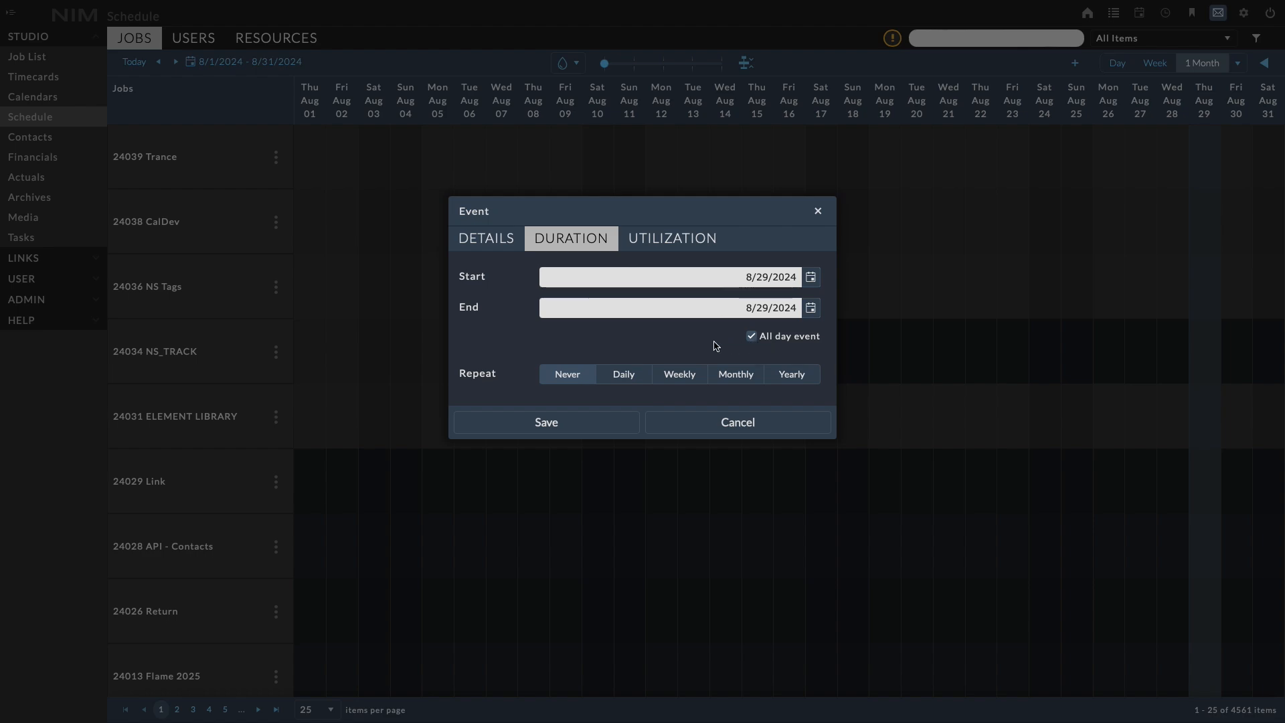
pyautogui.click(751, 336)
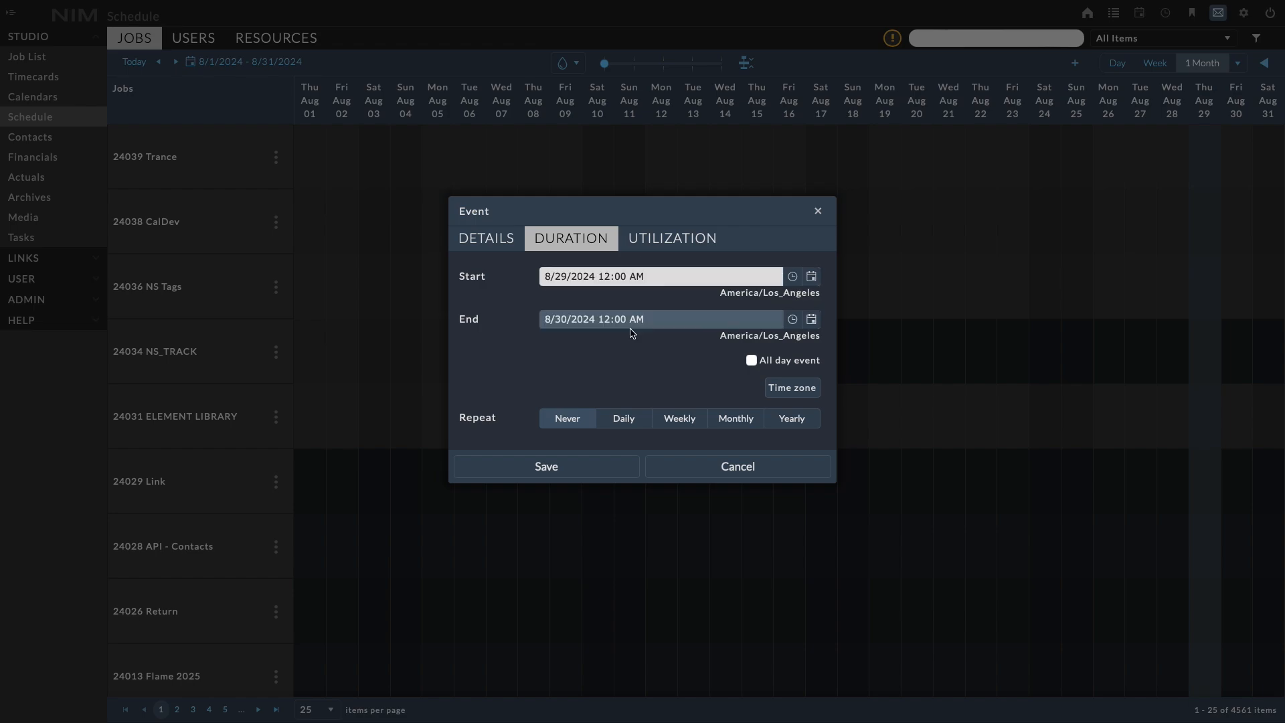
# - Try turning off separate start and end time zones for the event, and discard the time zone changes
pyautogui.click(810, 392)
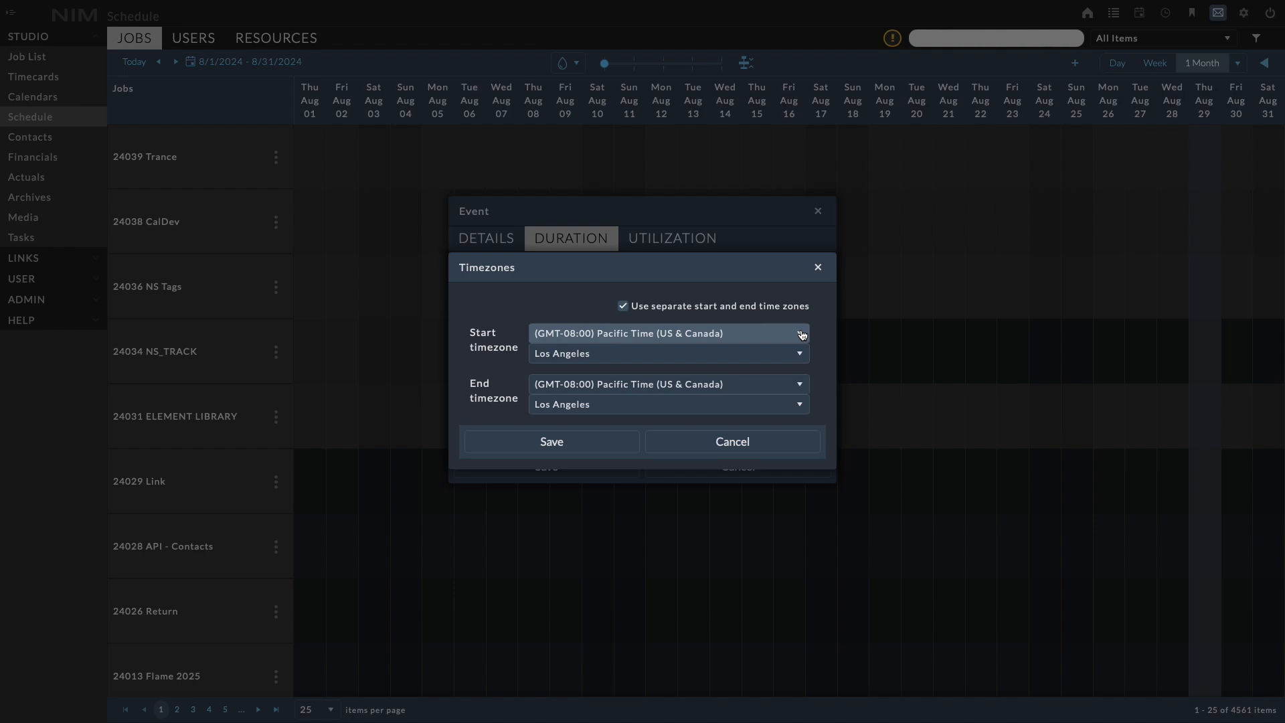
pyautogui.click(724, 311)
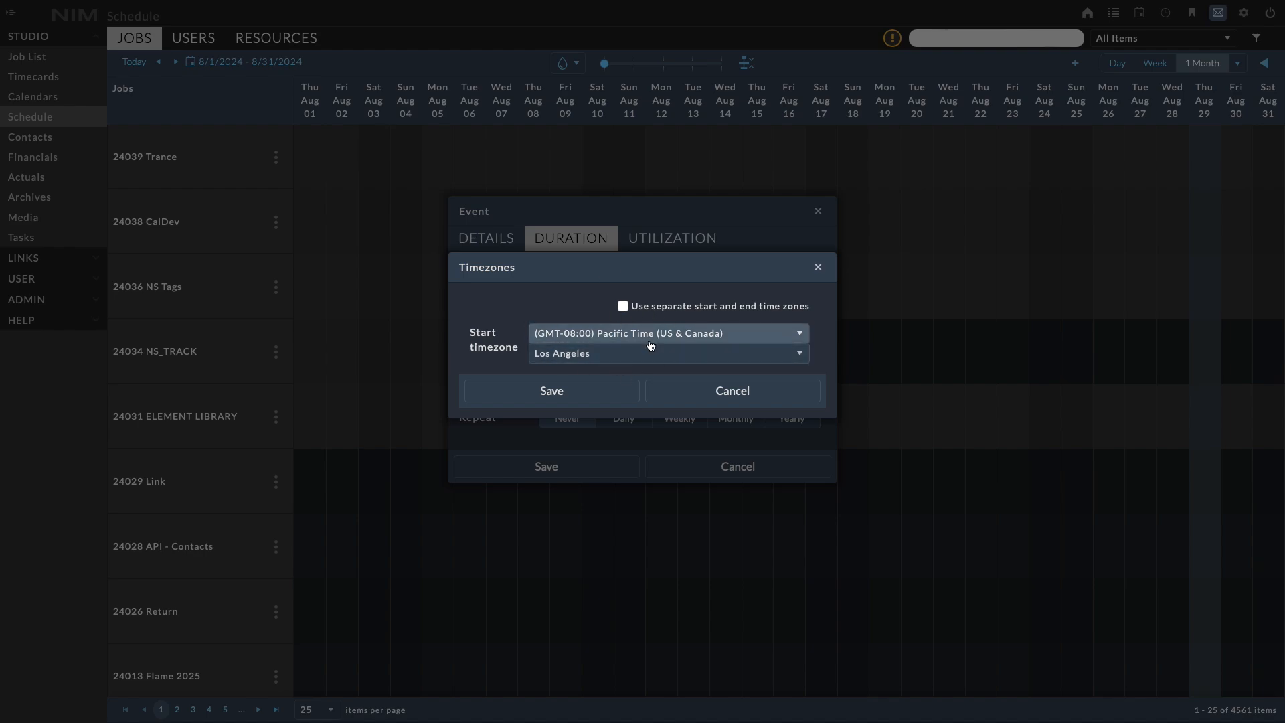
pyautogui.click(738, 394)
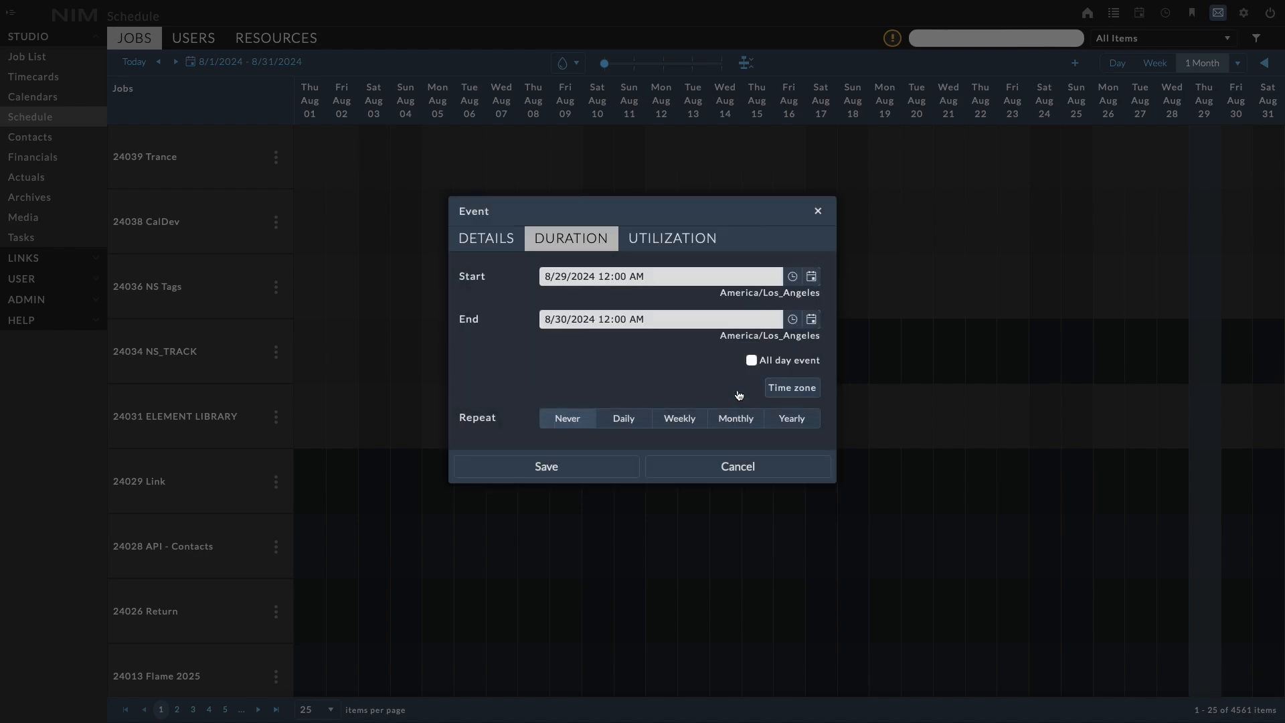
# - Make the new event all-day again and save it after reviewing the user and resource utilization units
pyautogui.click(751, 362)
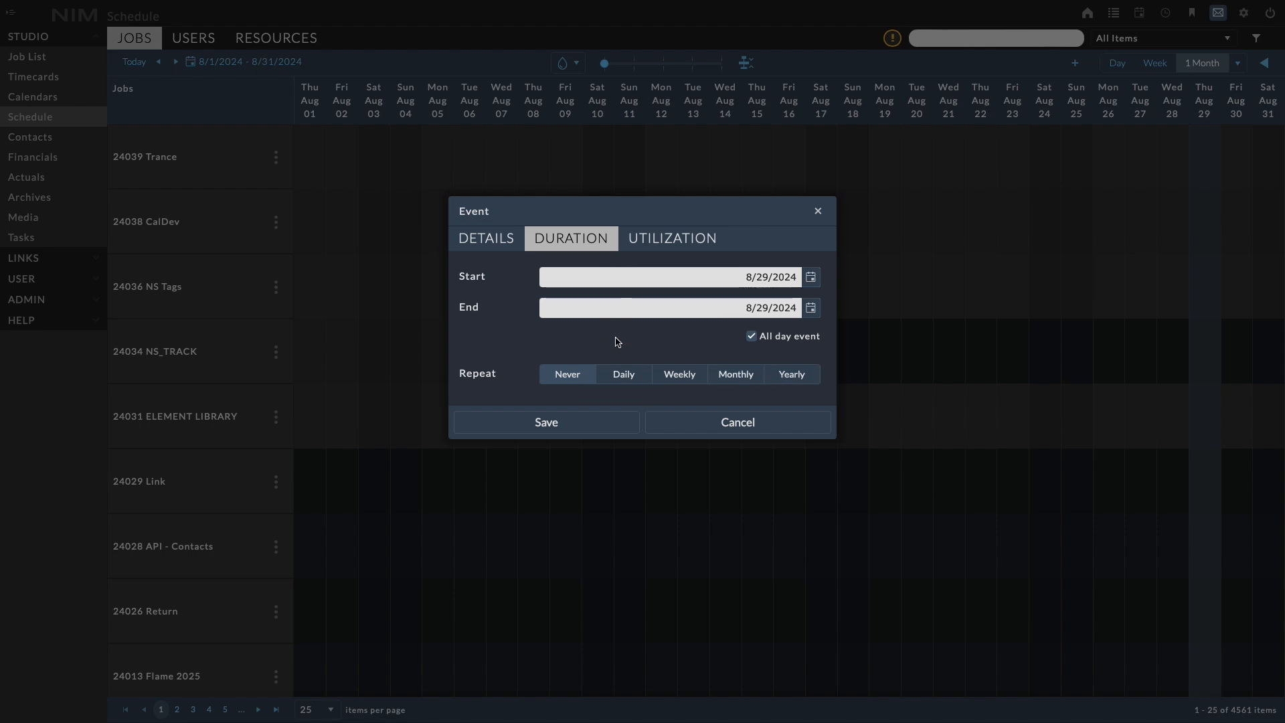
pyautogui.click(659, 242)
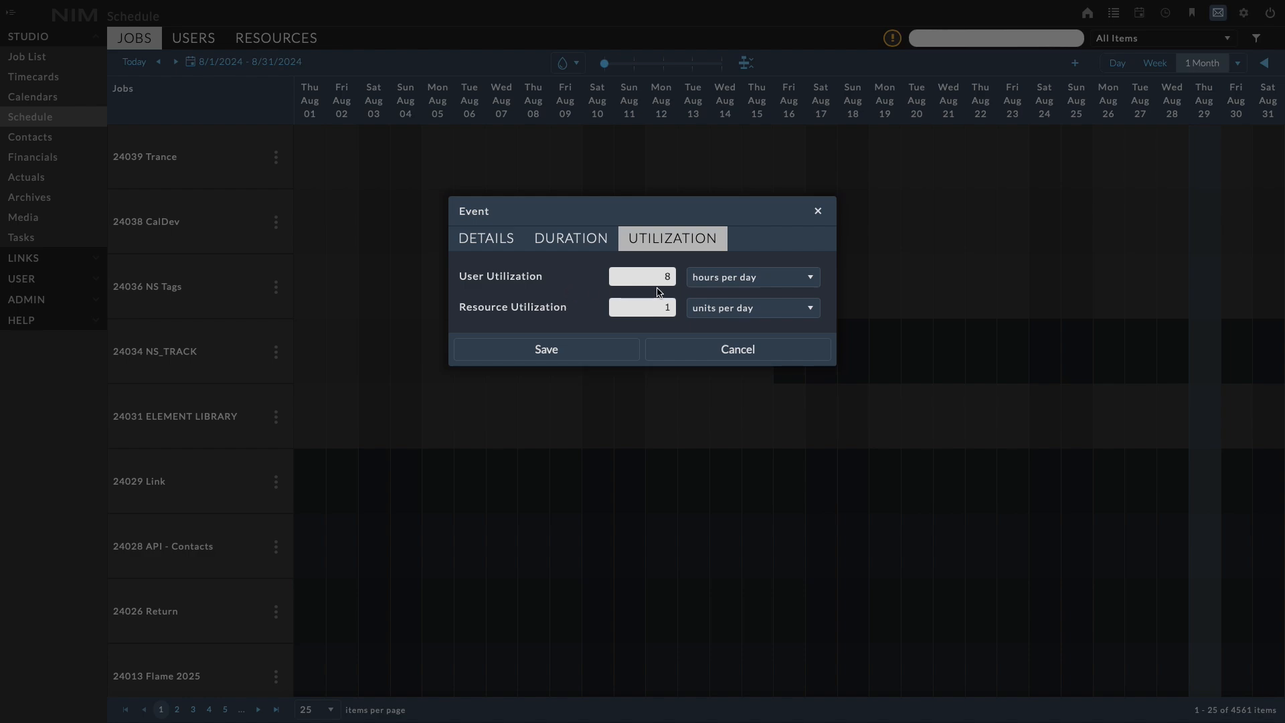
pyautogui.click(770, 279)
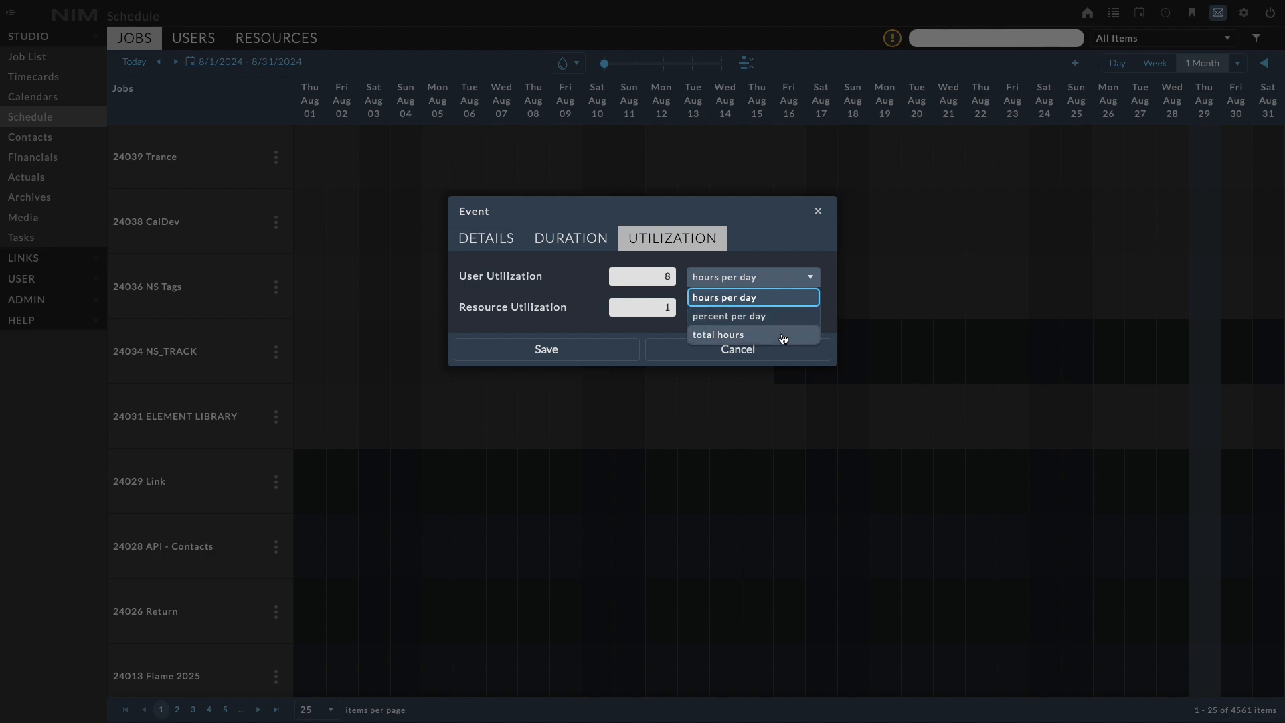
pyautogui.click(758, 258)
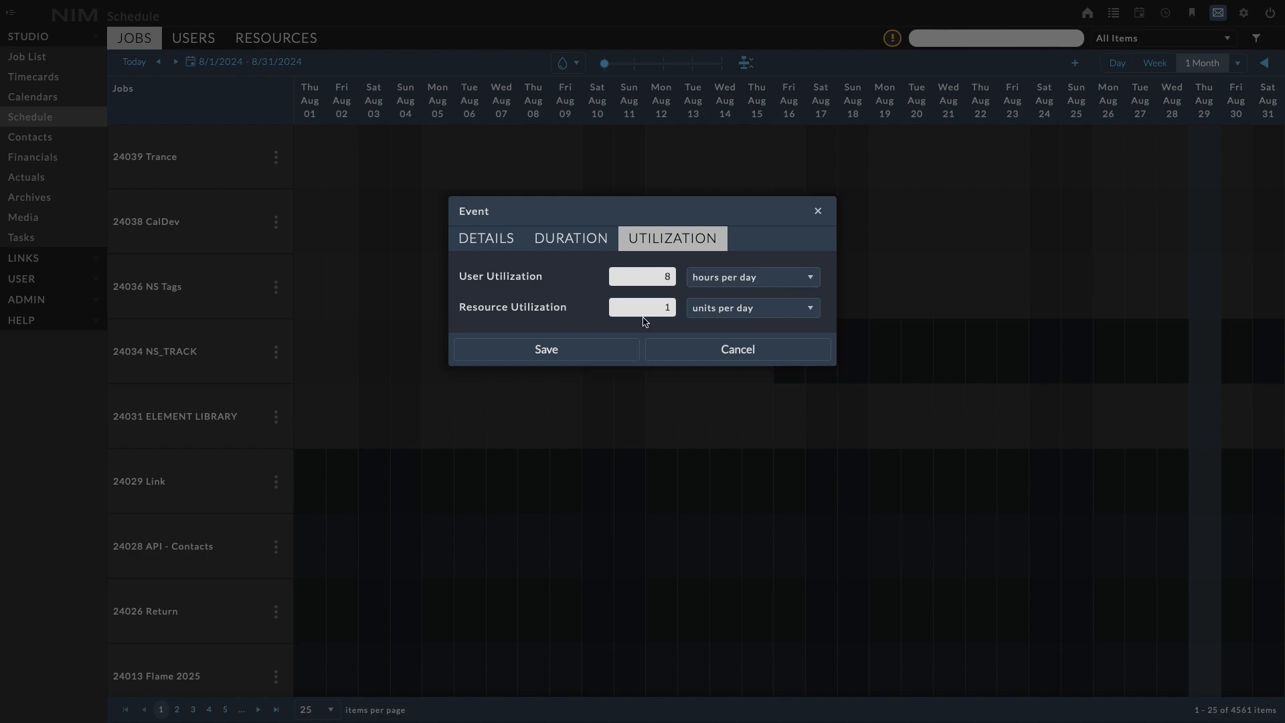
pyautogui.click(669, 311)
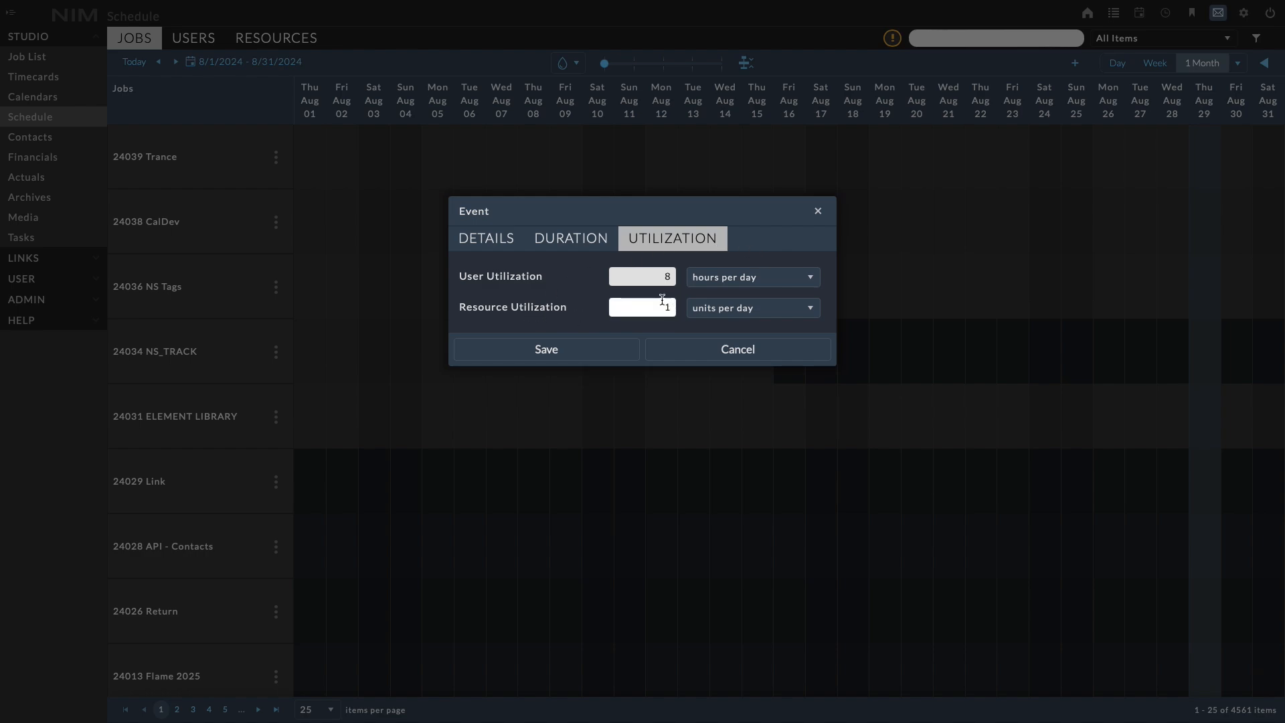
pyautogui.click(740, 311)
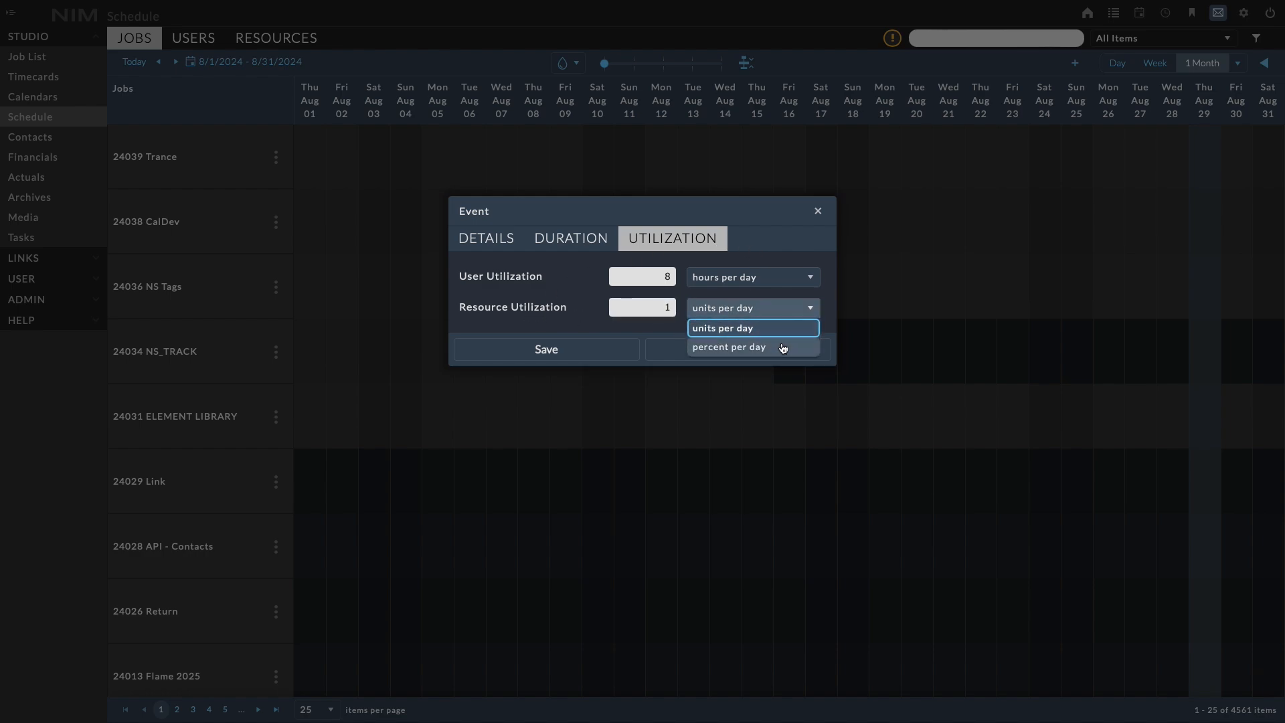
pyautogui.click(583, 318)
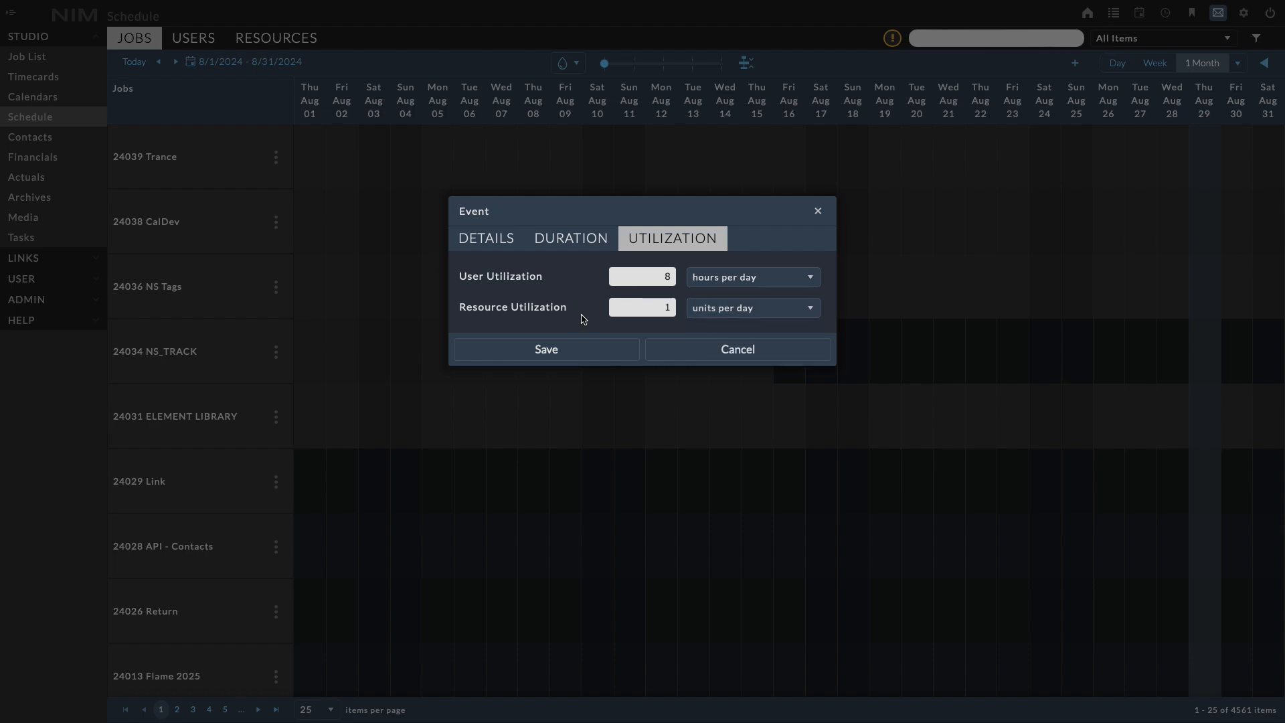
pyautogui.click(568, 357)
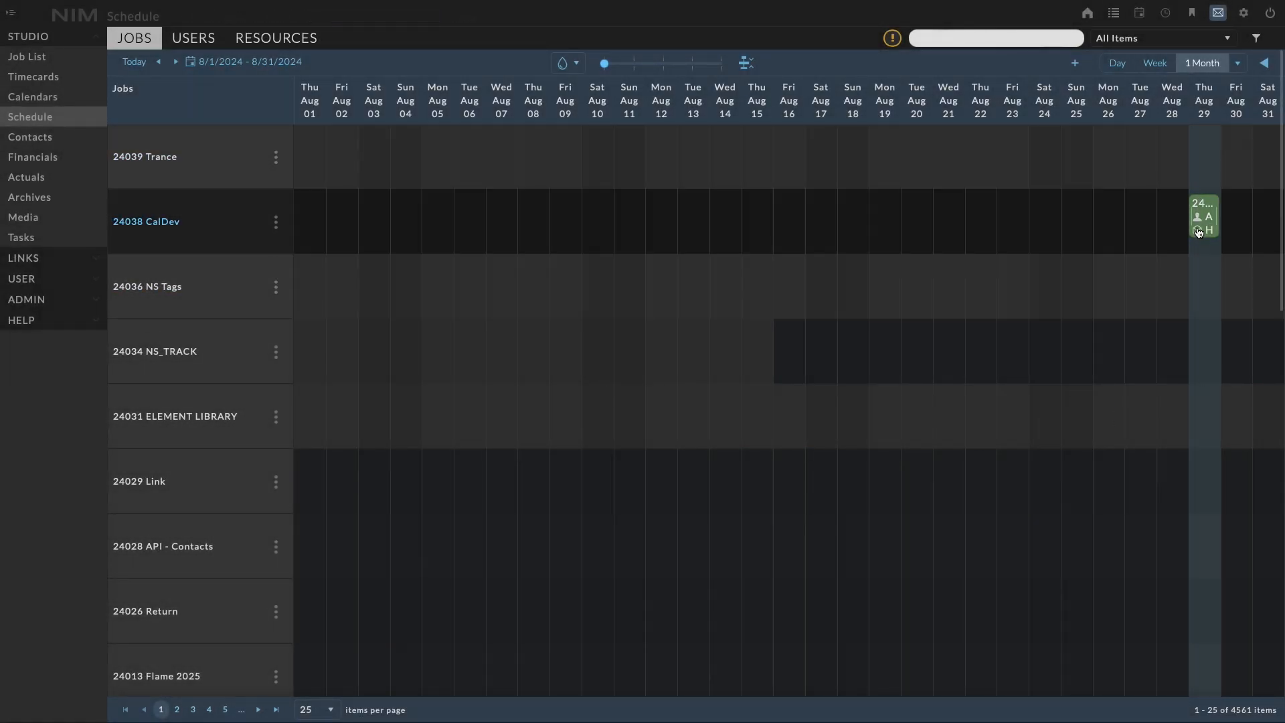
# - Stretch the booked 24038 CalDev event over several days and place it on August 12 to 16
pyautogui.moveTo(1191, 215); pyautogui.dragTo(1049, 213)
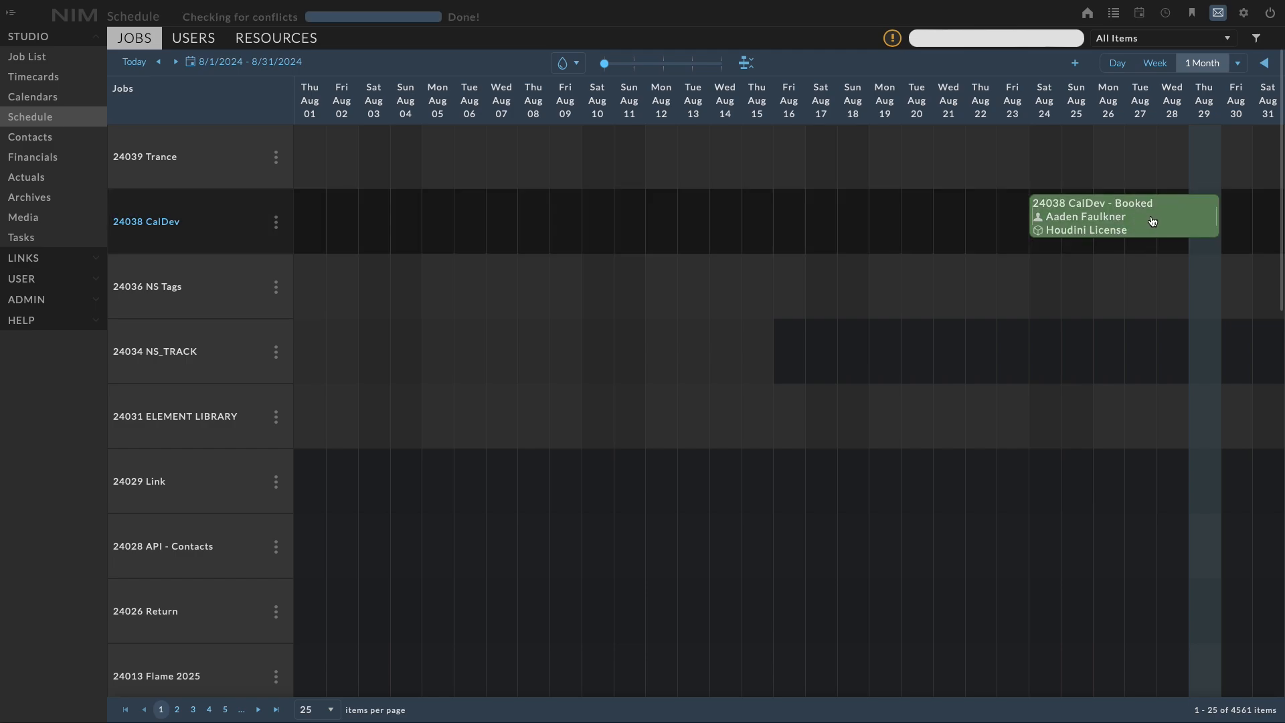
pyautogui.moveTo(1152, 215); pyautogui.dragTo(799, 216)
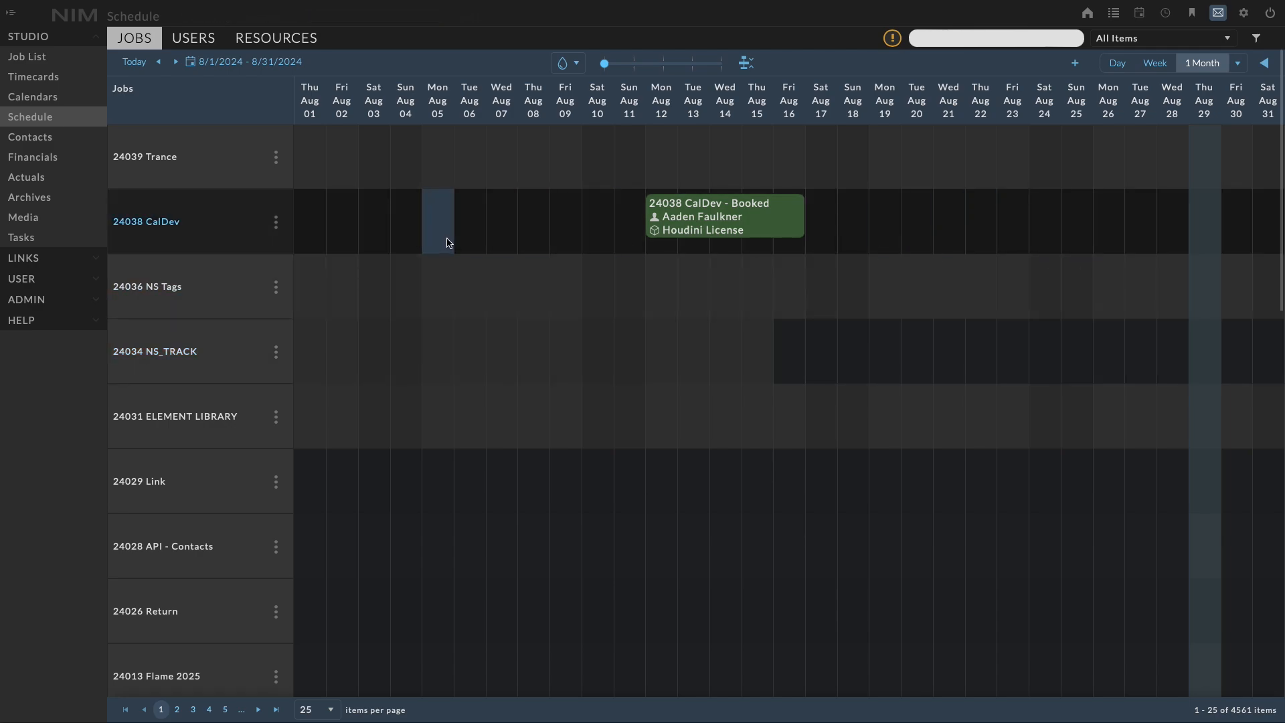
# - Start a new event for 24038 CalDev on August 5 with status 1st Hold and location Los Angeles
pyautogui.doubleClick(448, 242)
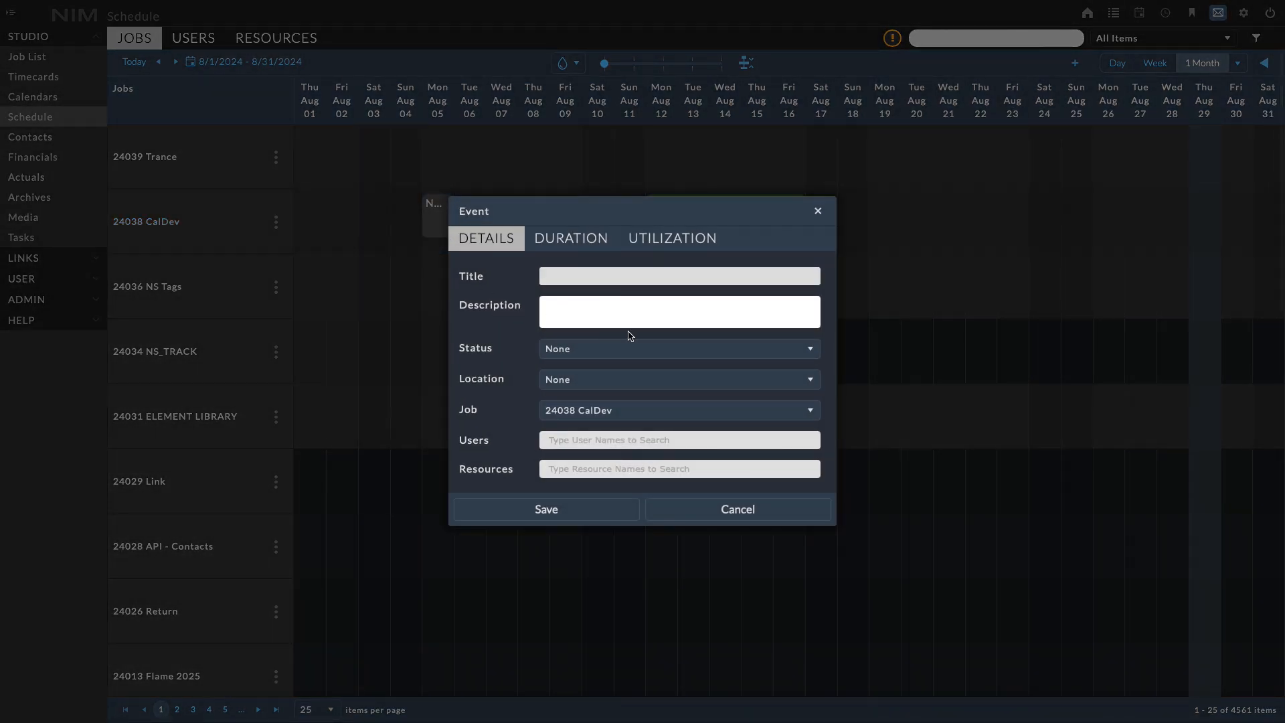
pyautogui.moveTo(680, 215); pyautogui.dragTo(763, 221)
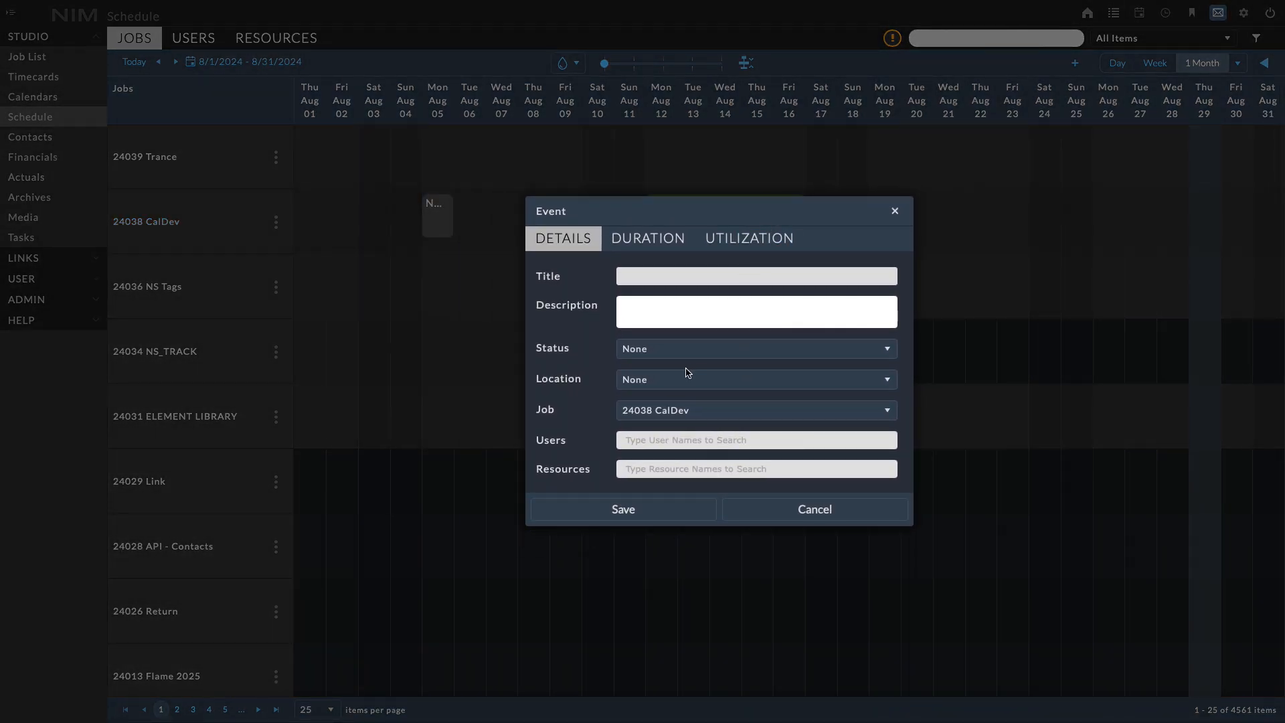
pyautogui.click(700, 347)
pyautogui.click(681, 429)
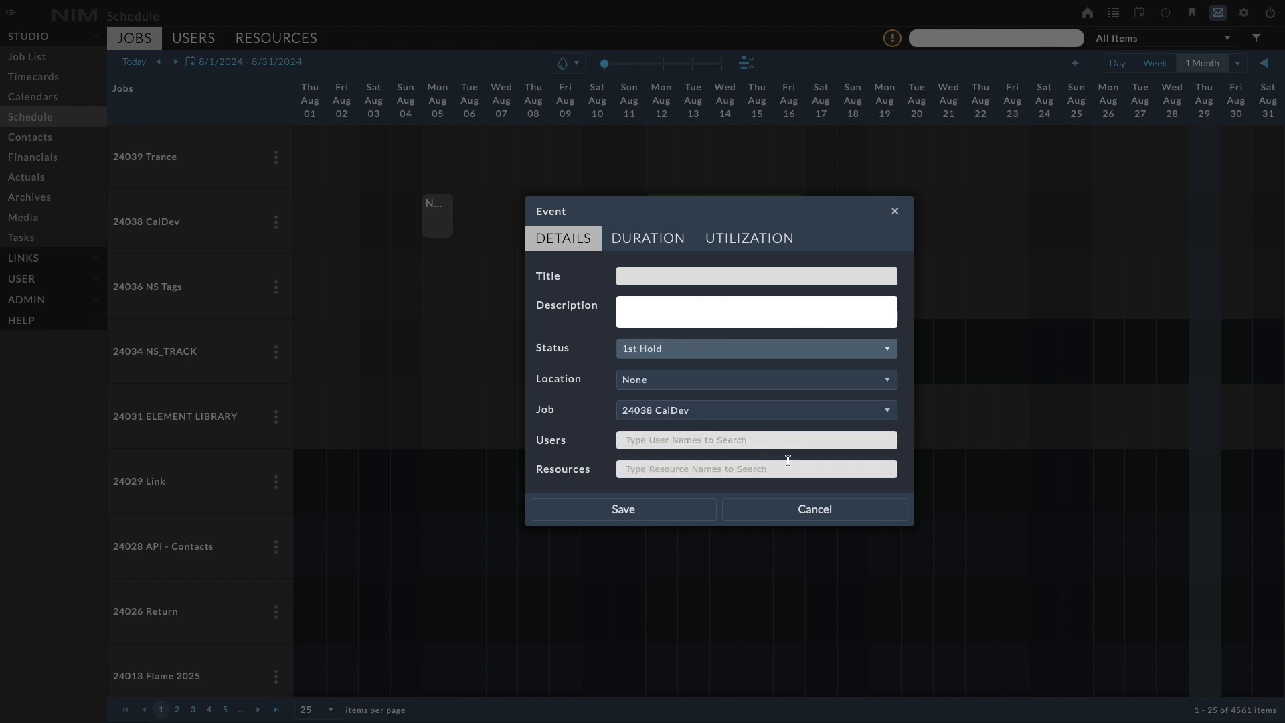
pyautogui.click(665, 381)
pyautogui.click(689, 438)
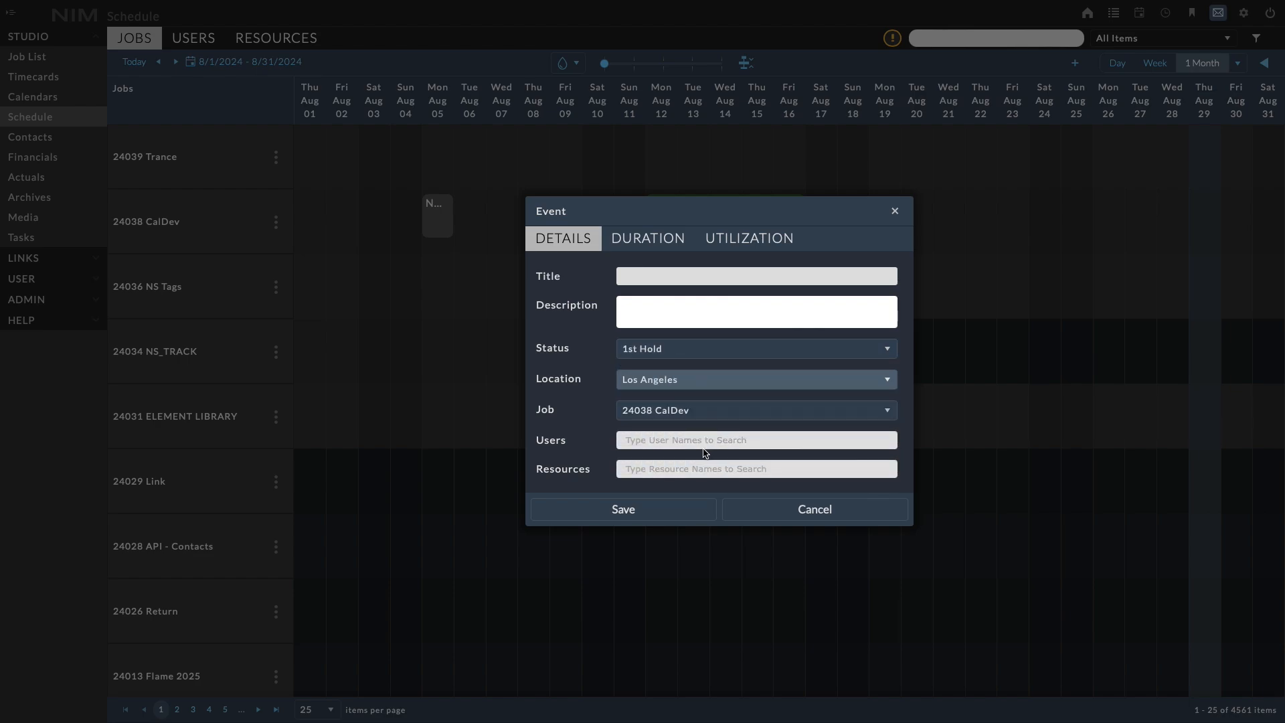
# - Assign the second listed user and the LA CG resource to the 1st Hold event
pyautogui.click(700, 444)
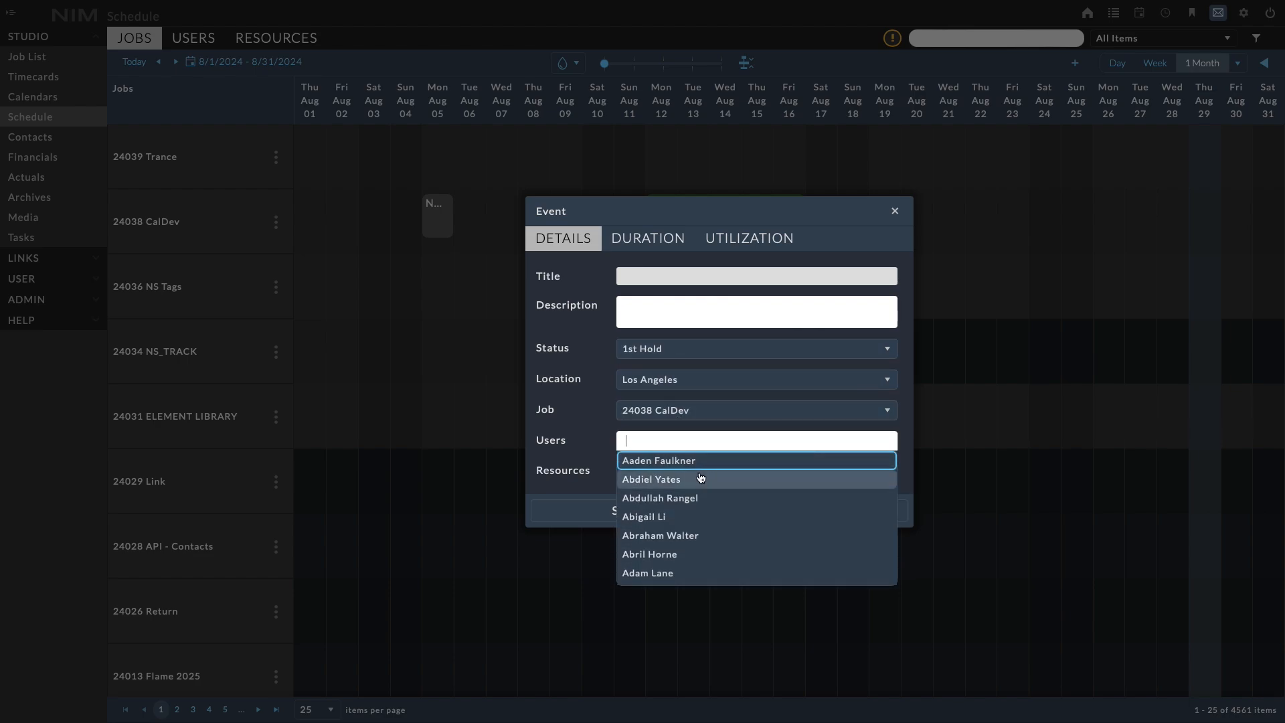
pyautogui.click(696, 479)
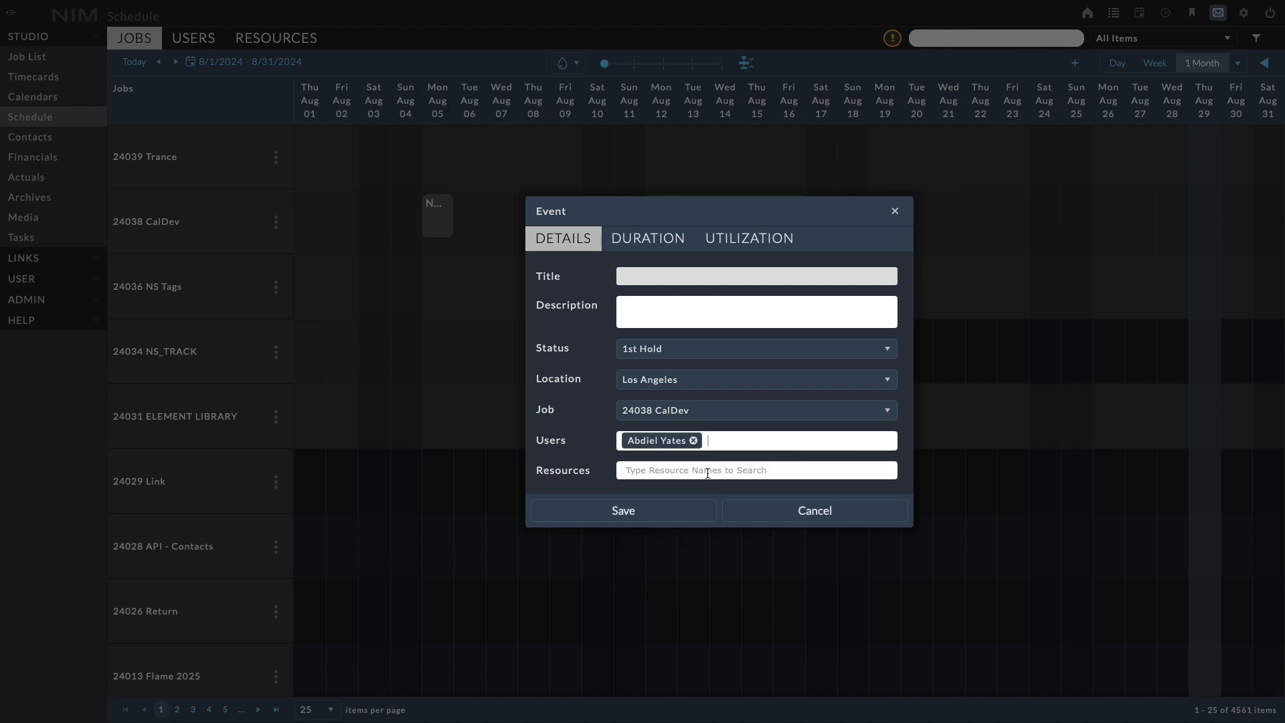
pyautogui.click(706, 475)
pyautogui.click(686, 508)
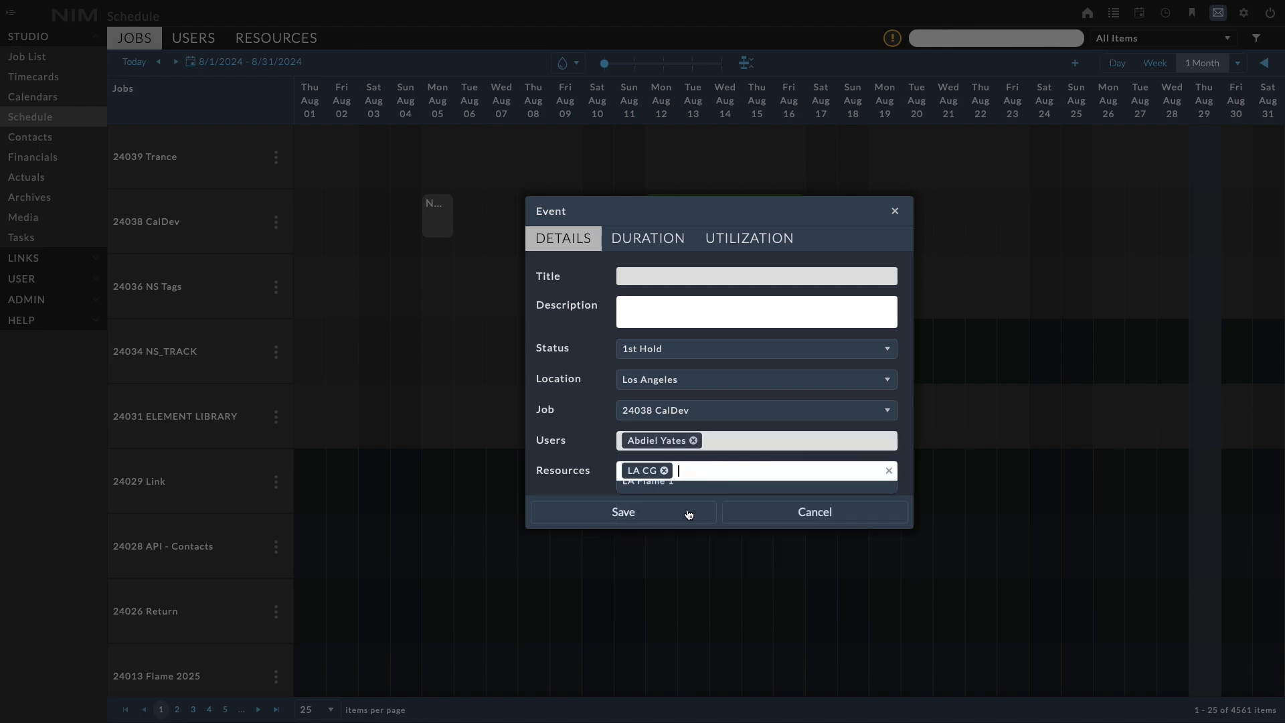
# - Set the 1st Hold event's end date to 8/9/2024
pyautogui.click(640, 250)
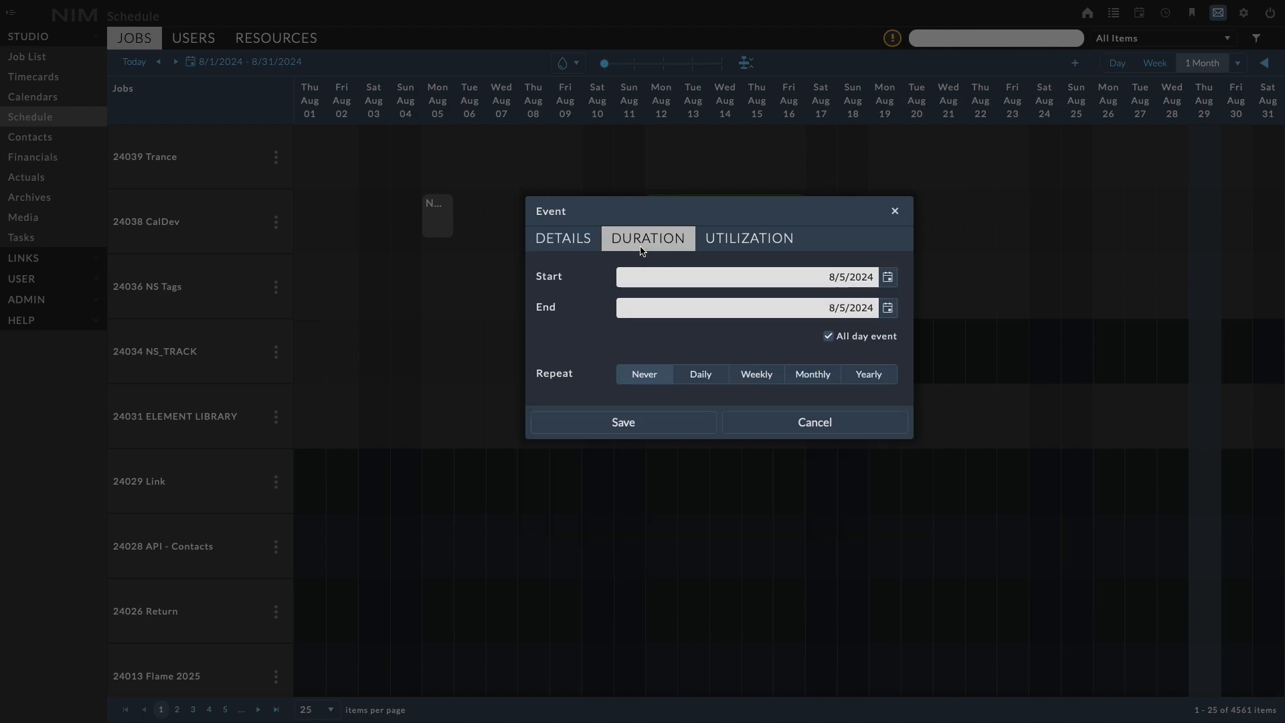
pyautogui.click(887, 307)
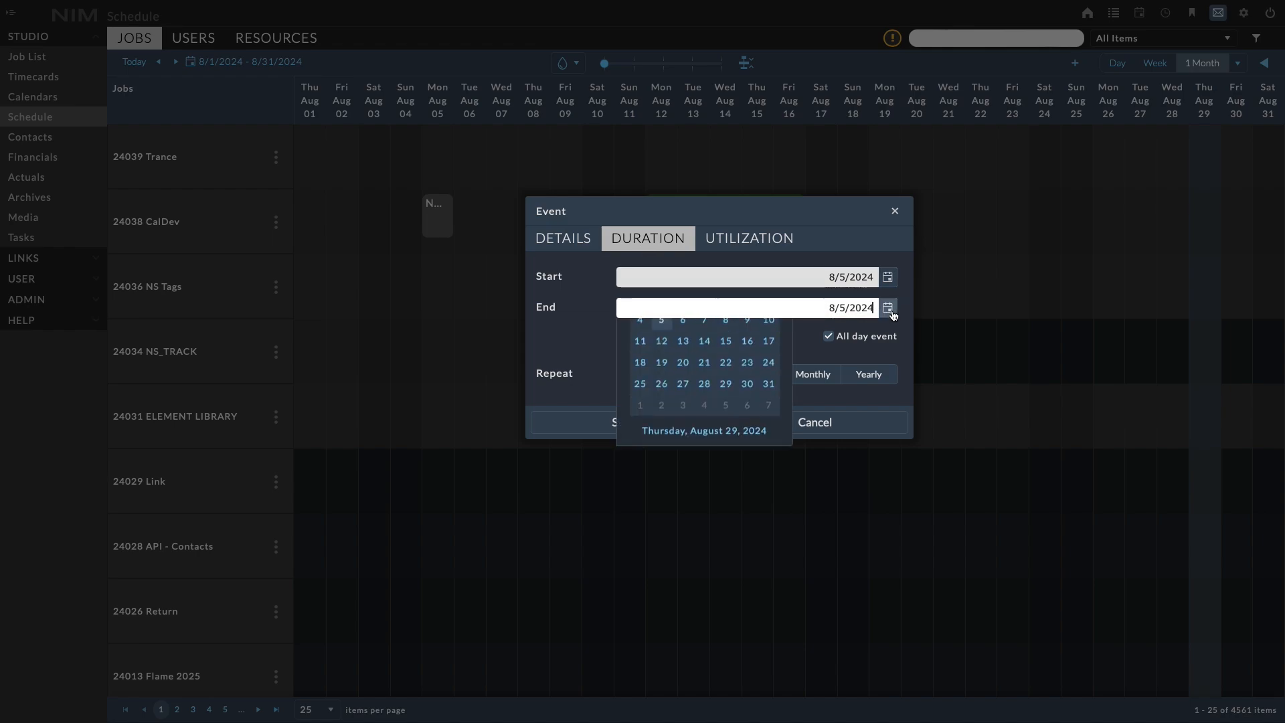
pyautogui.click(747, 399)
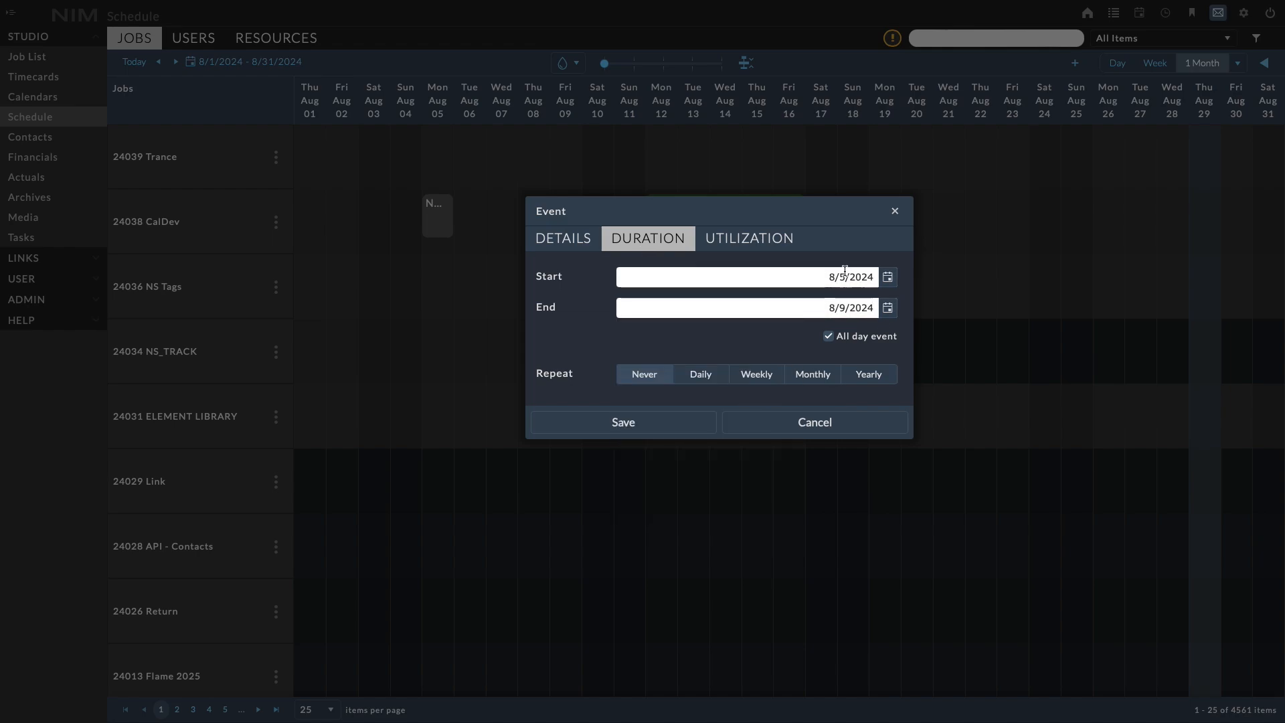
# - Repeat the 1st Hold event weekly, ending after 3 occurrences, and save it
pyautogui.click(751, 383)
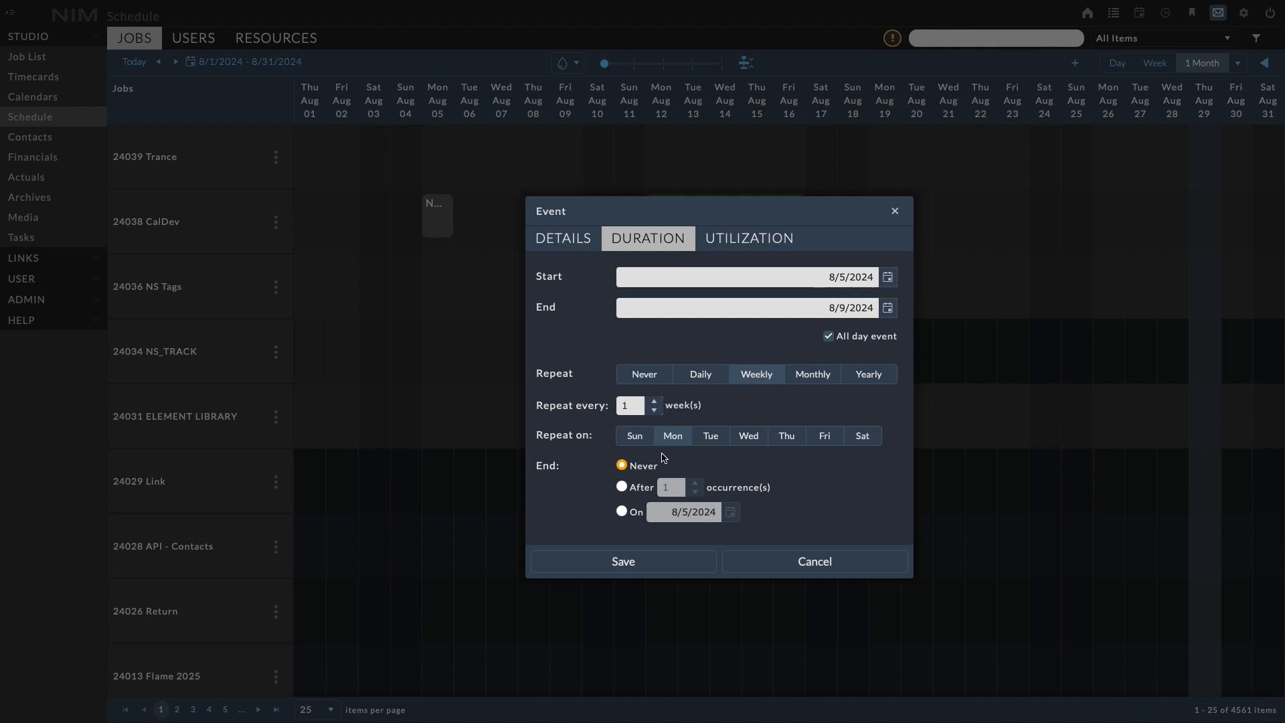
pyautogui.click(622, 487)
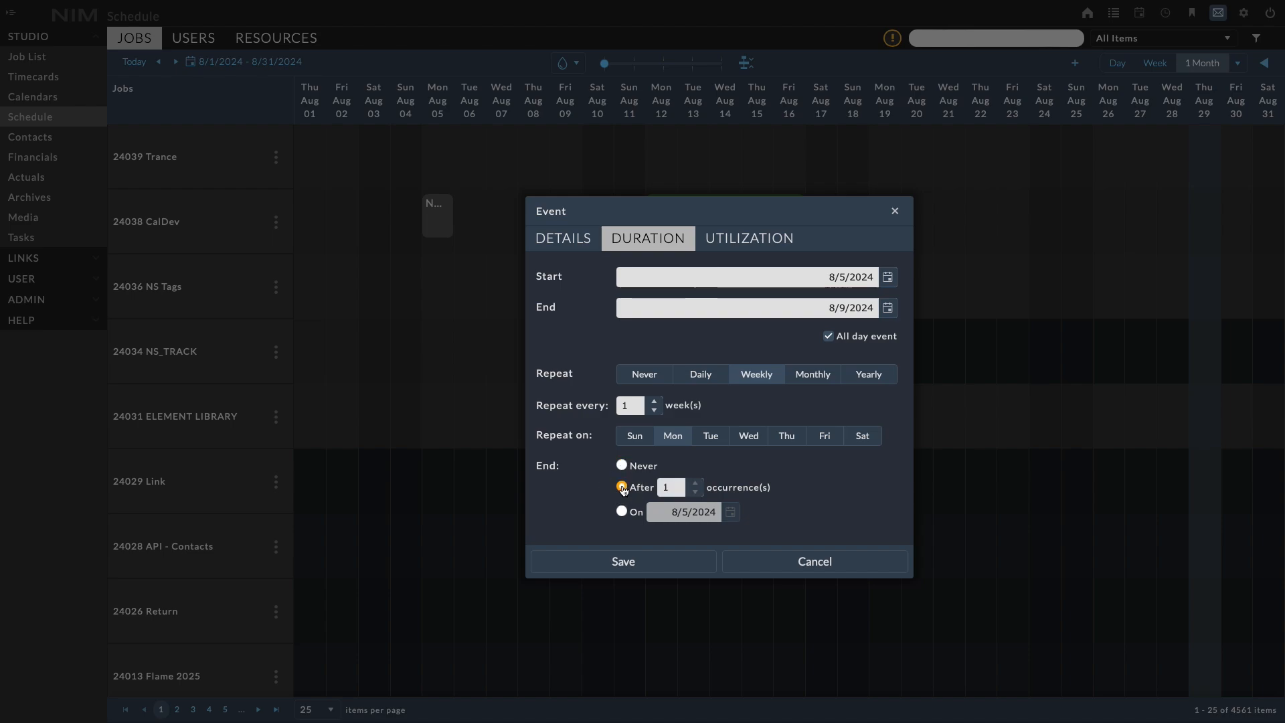
pyautogui.click(696, 483)
pyautogui.click(695, 484)
pyautogui.click(663, 561)
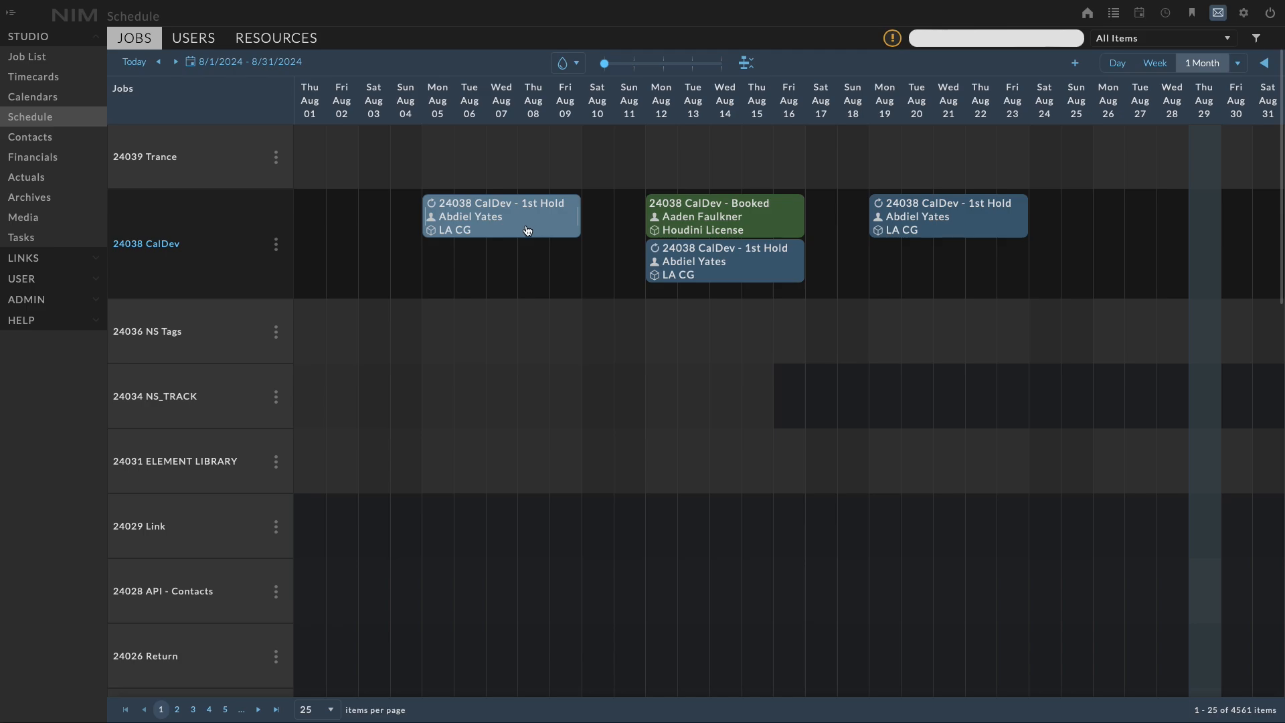
# - Move the whole recurring 1st Hold series from 24038 CalDev to the 24036 NS Tags job
pyautogui.click(527, 231)
pyautogui.moveTo(527, 231); pyautogui.dragTo(532, 331)
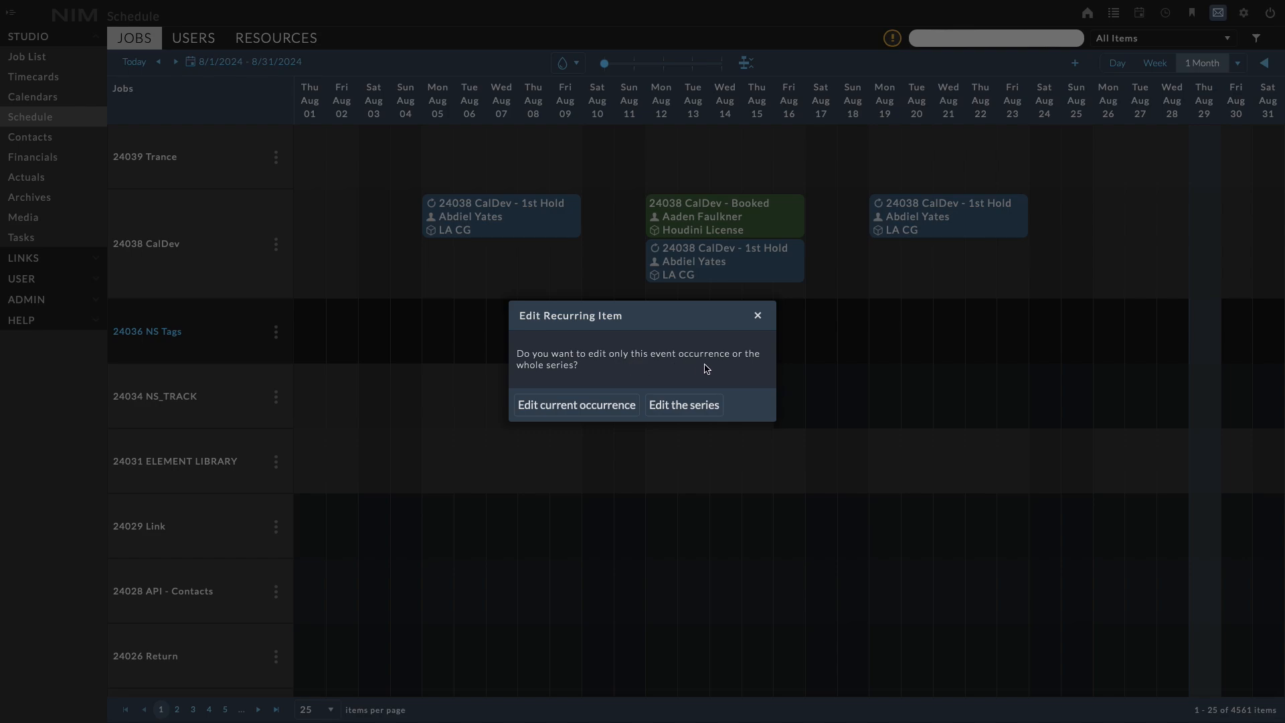
pyautogui.click(699, 406)
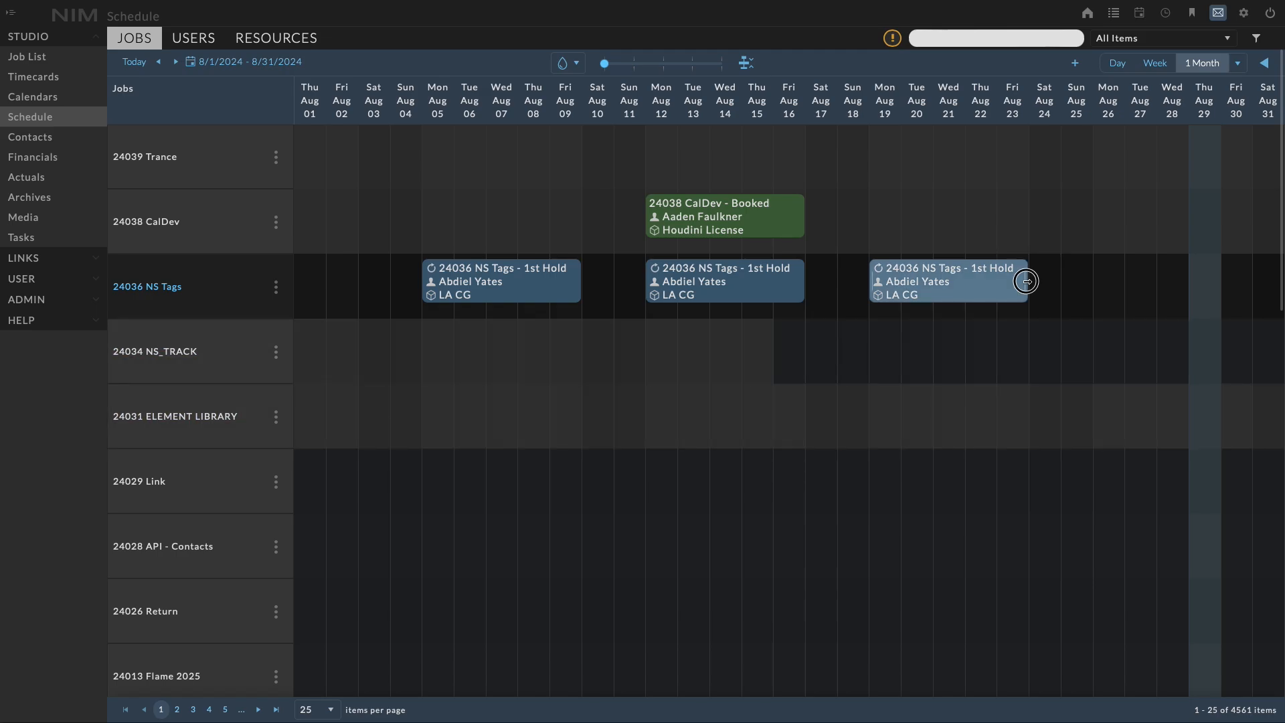
# - Shorten only the August 19 occurrence of the NS Tags series so it ends on August 21
pyautogui.moveTo(1026, 281); pyautogui.dragTo(962, 287)
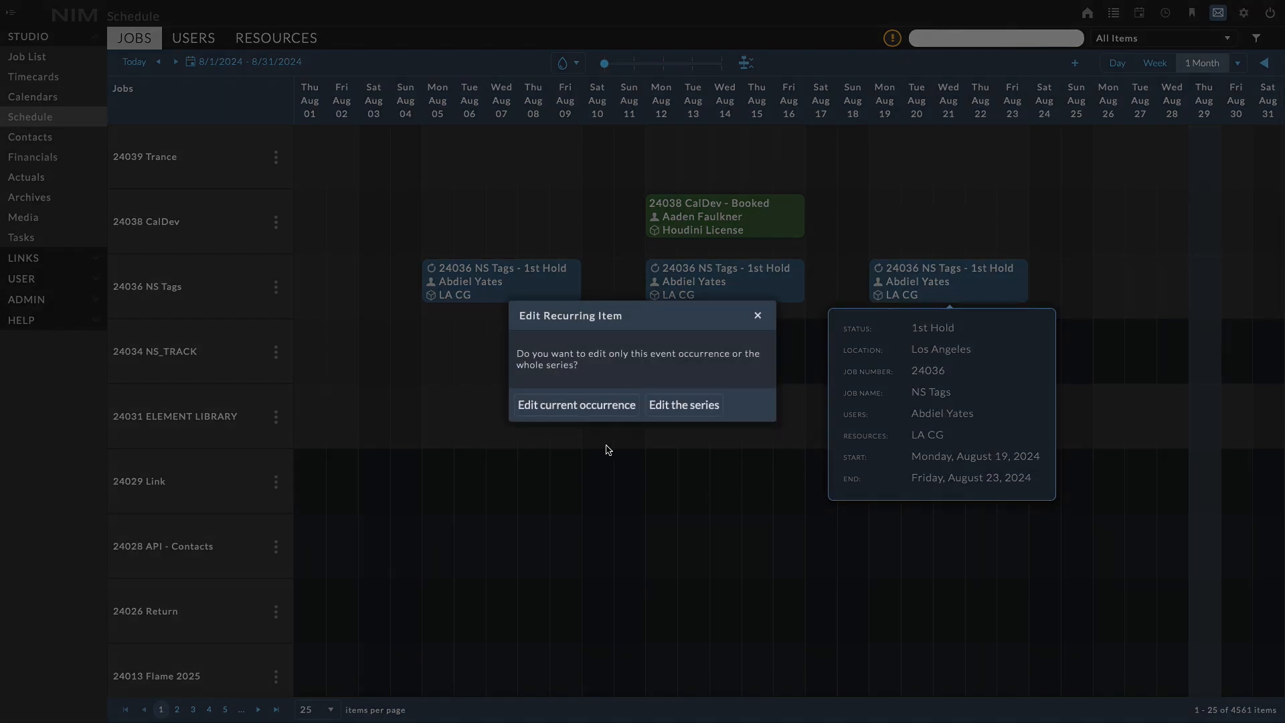
pyautogui.click(596, 406)
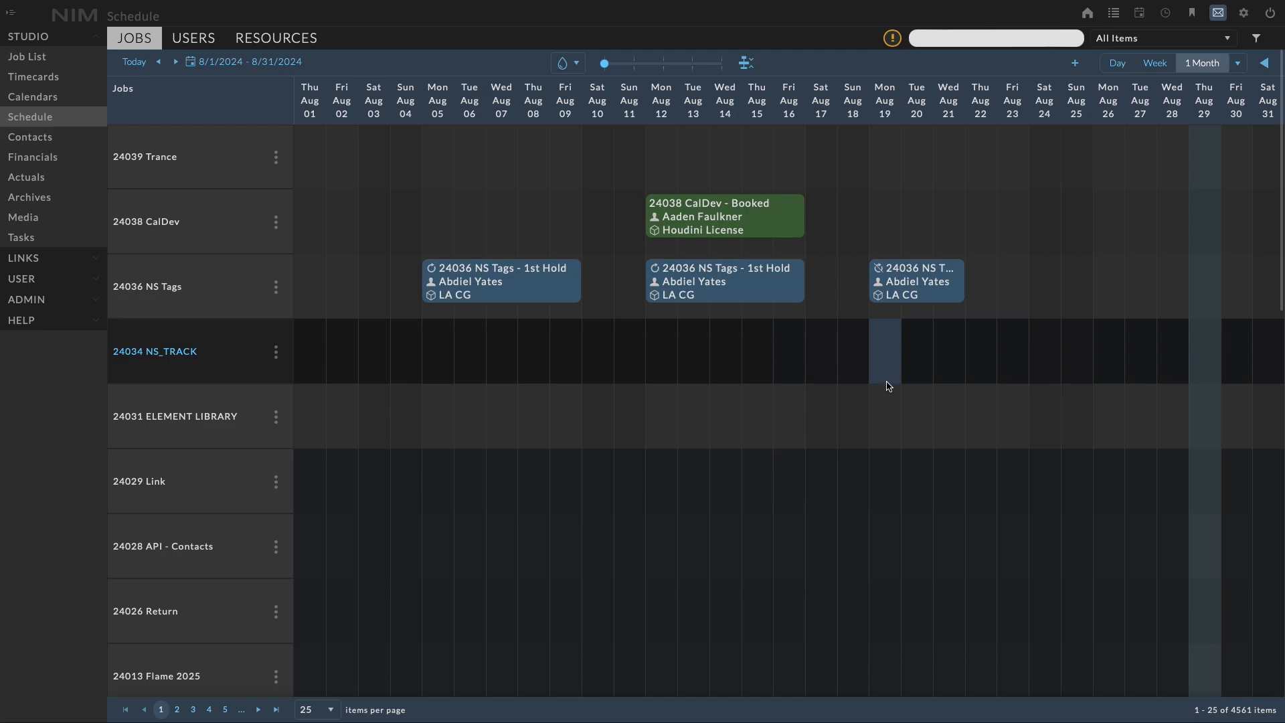
# - Open the whole NS Tags 1st Hold series for editing and reset the series
pyautogui.doubleClick(748, 290)
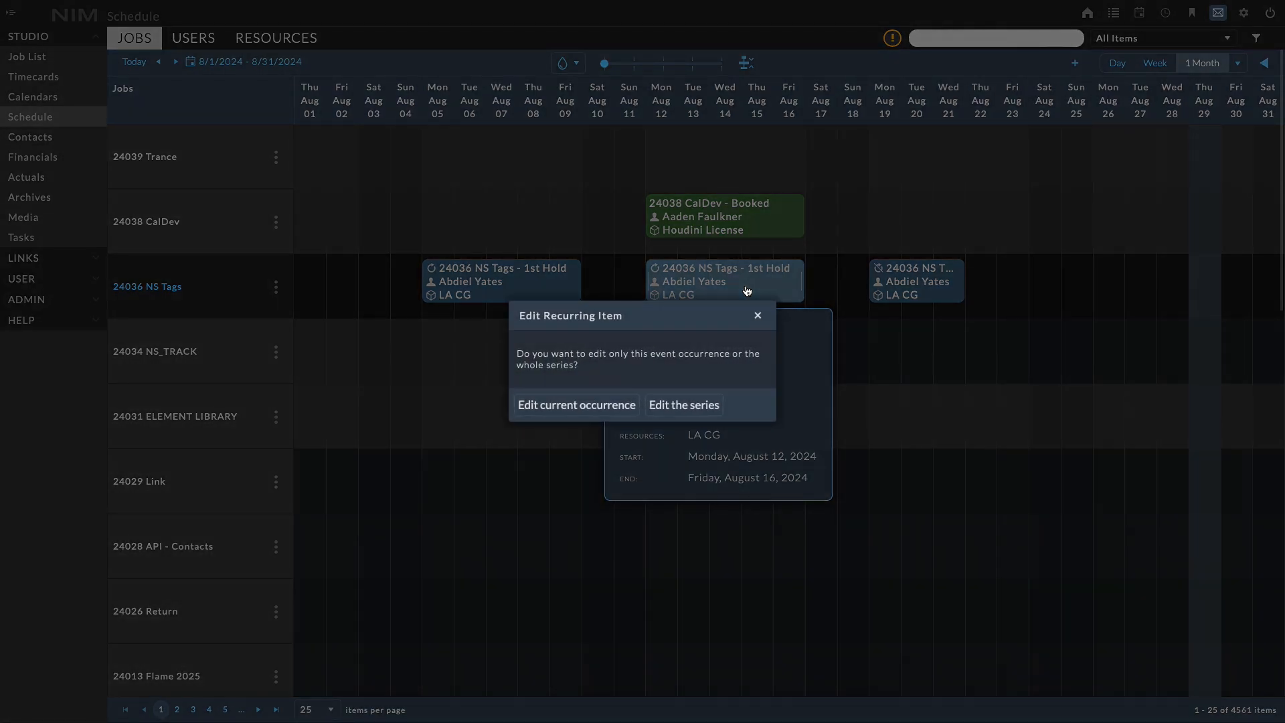
pyautogui.click(679, 406)
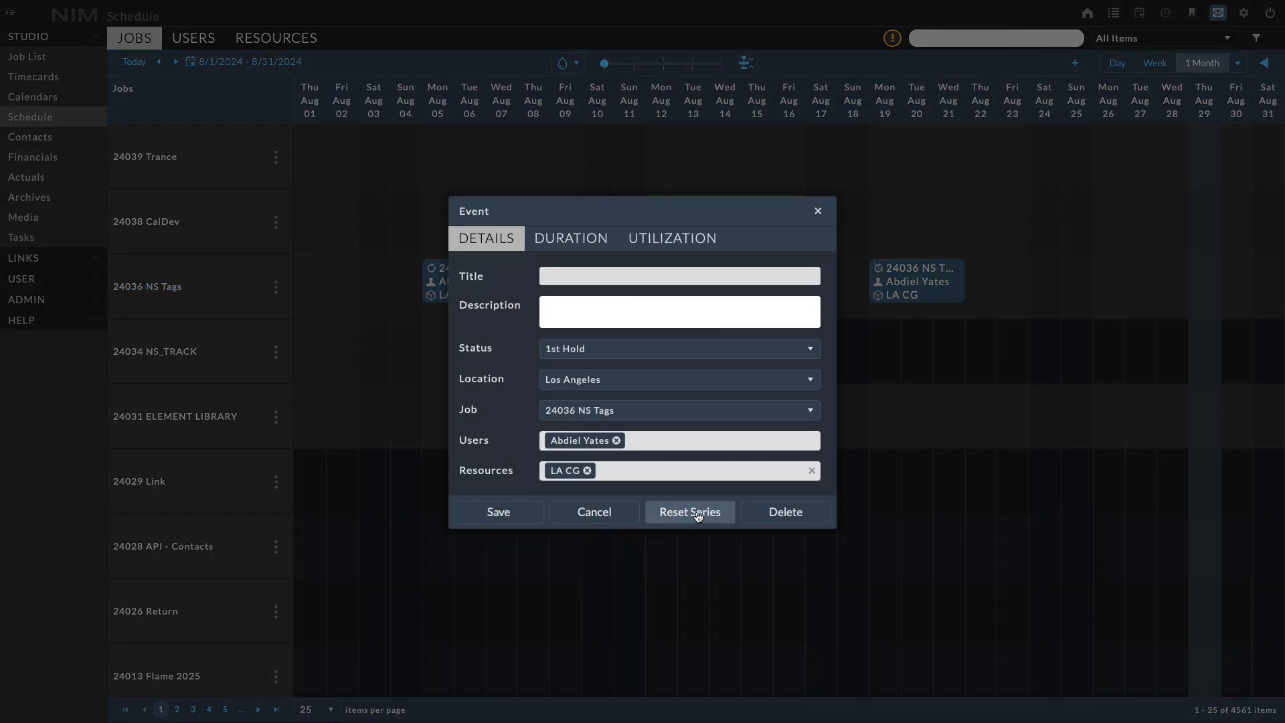
pyautogui.click(697, 514)
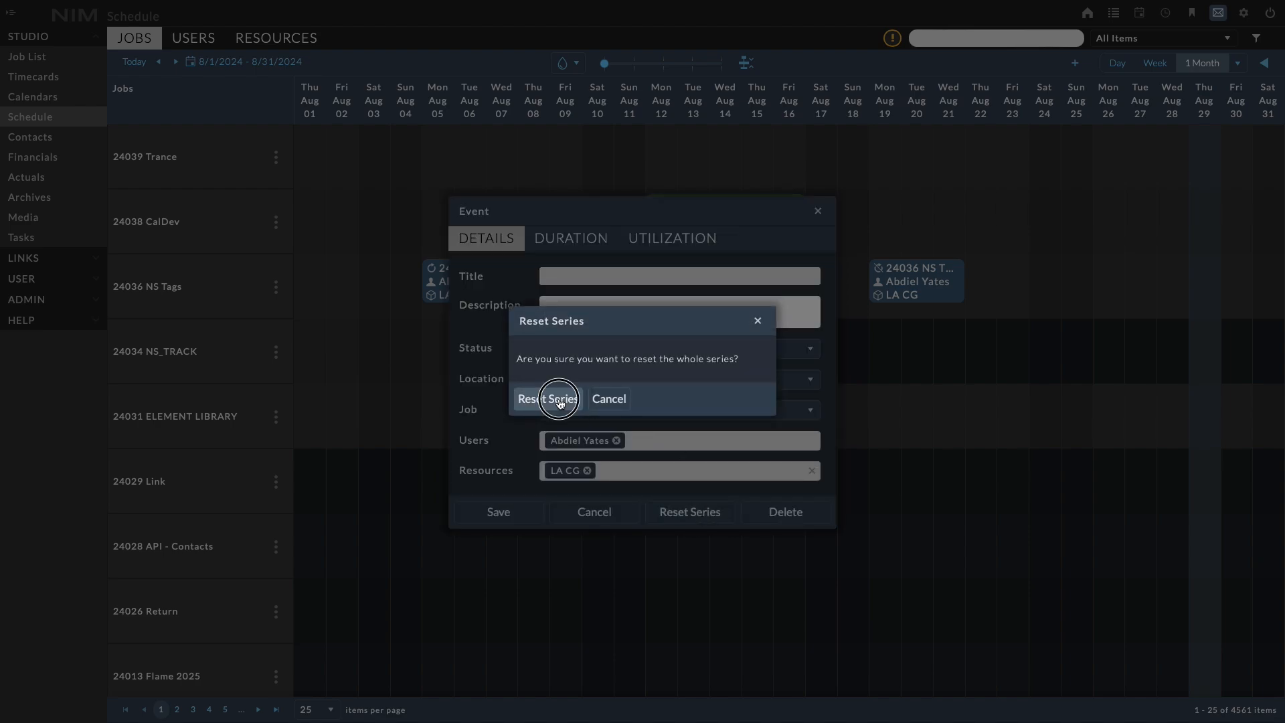
pyautogui.click(565, 409)
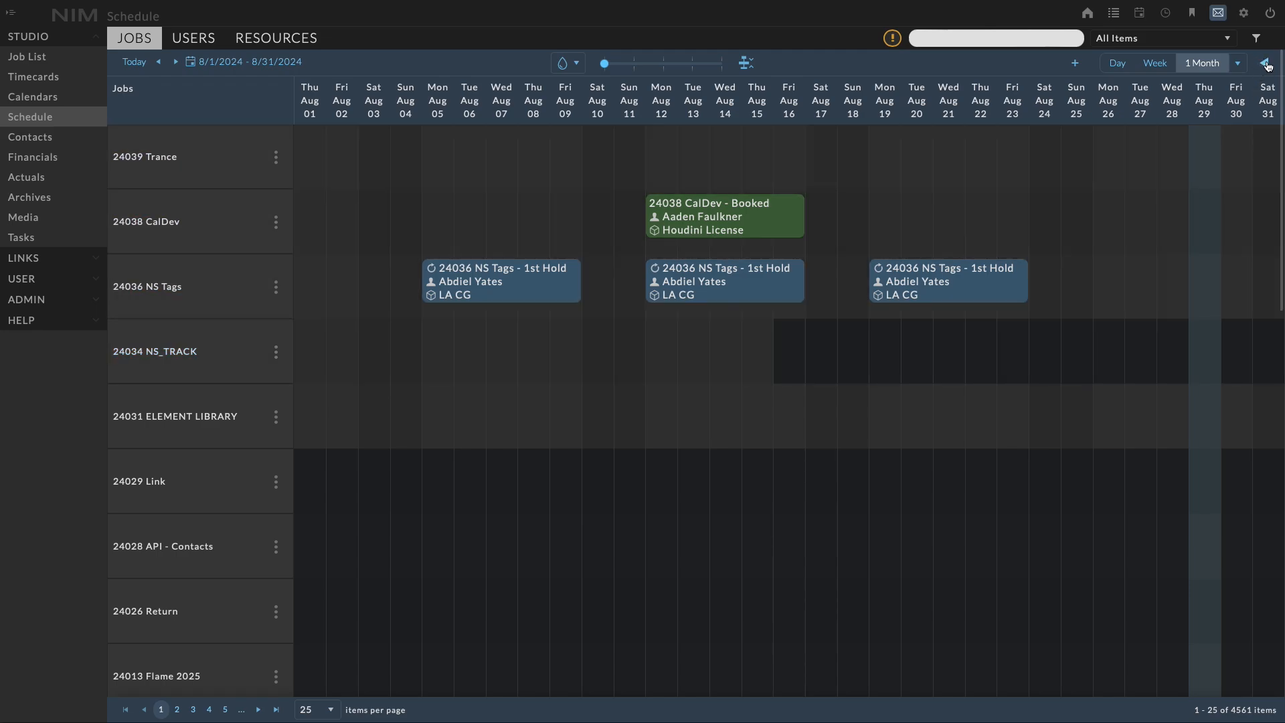
# - Show the schedule's Events side list and examine its users and resources, both individually and by group
pyautogui.click(1267, 64)
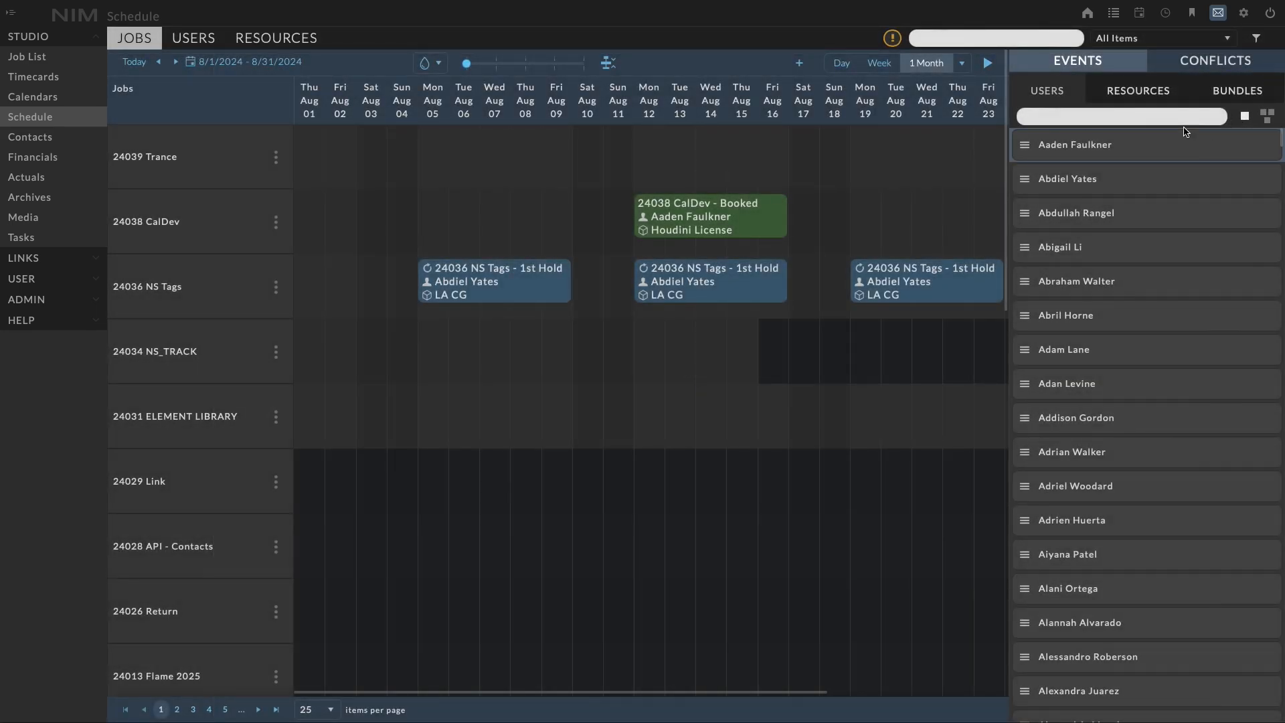
pyautogui.click(1259, 121)
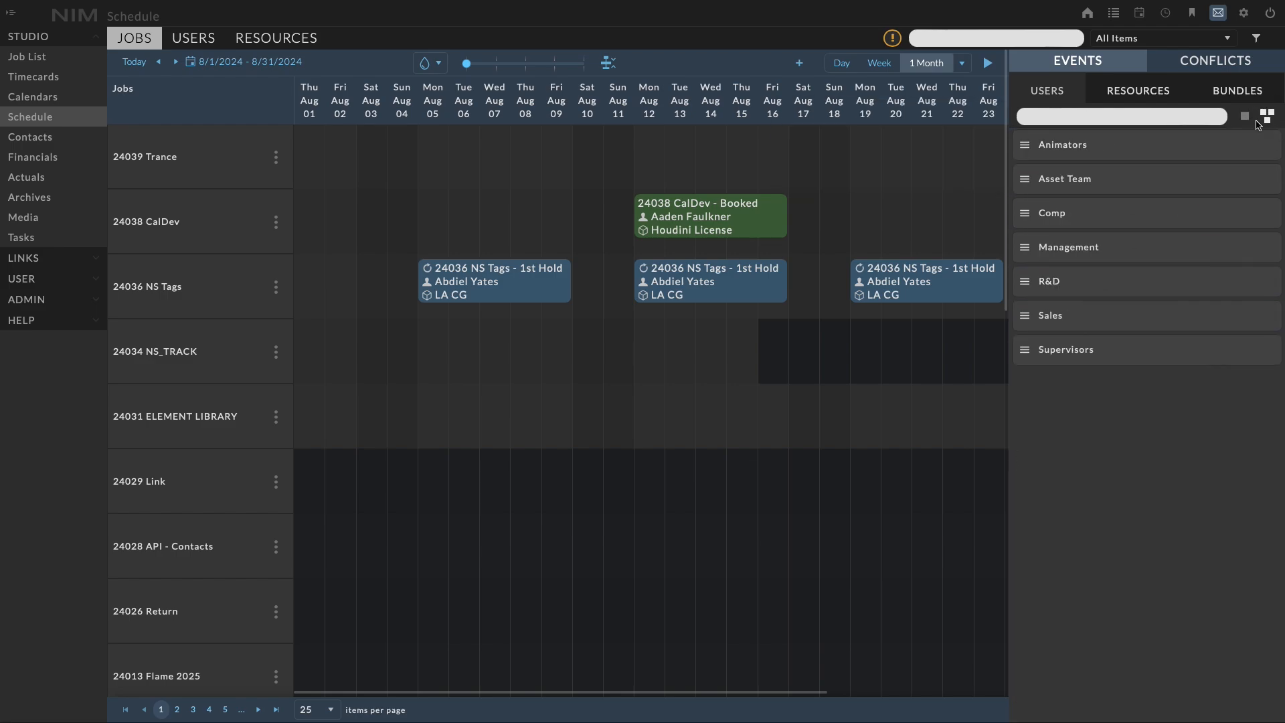
pyautogui.click(1244, 116)
pyautogui.click(1151, 94)
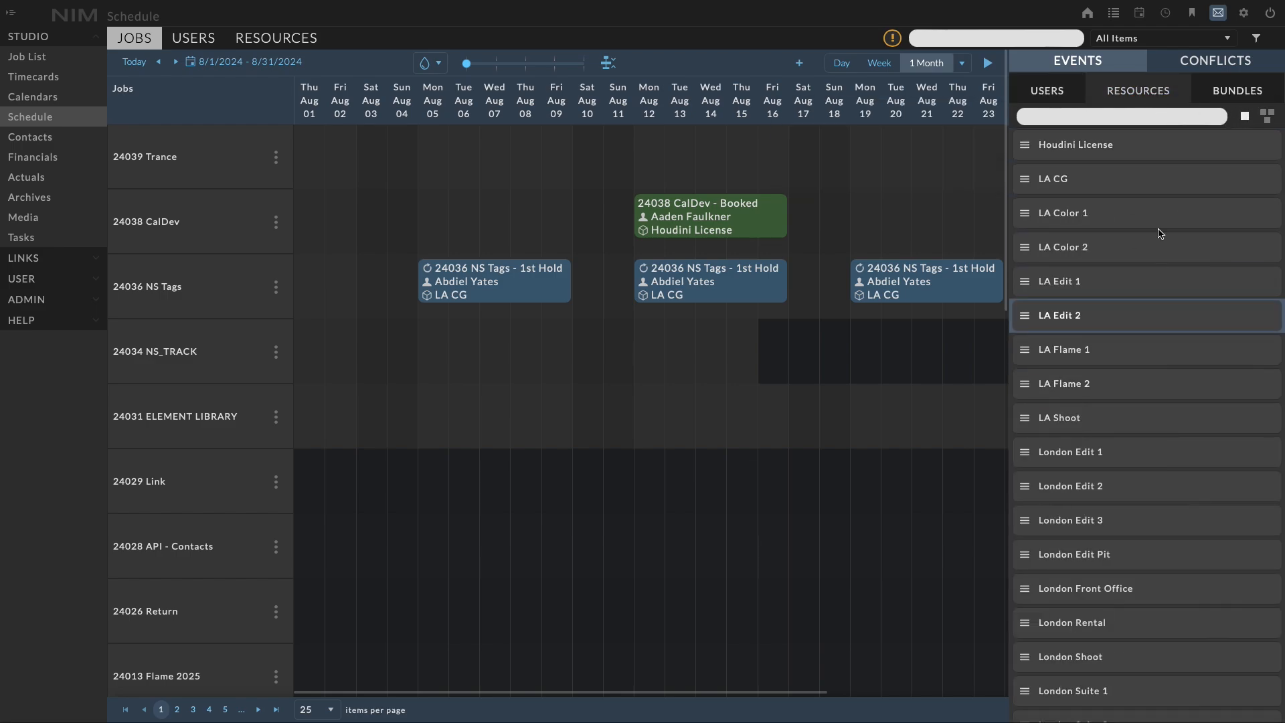
pyautogui.click(1267, 116)
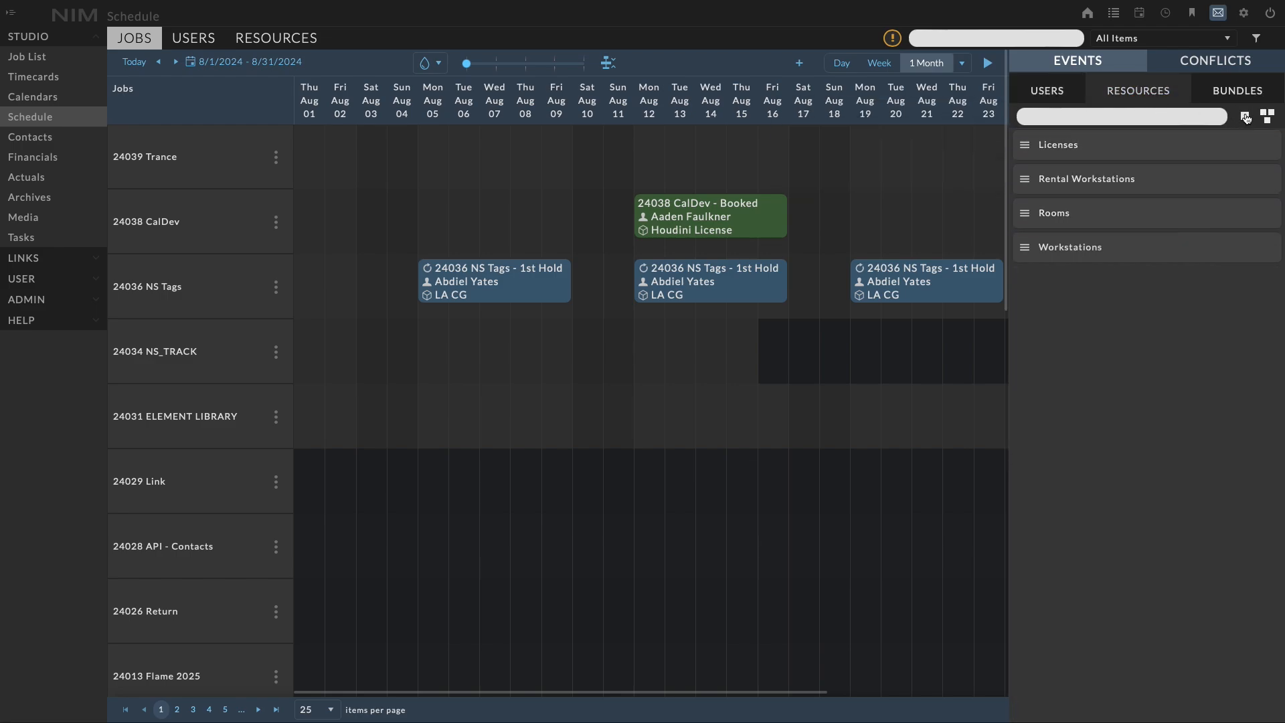
# - Schedule one individual user from the Animators group on the 24034 NS_TRACK job from August 5 to 15
pyautogui.click(1246, 117)
pyautogui.click(1237, 91)
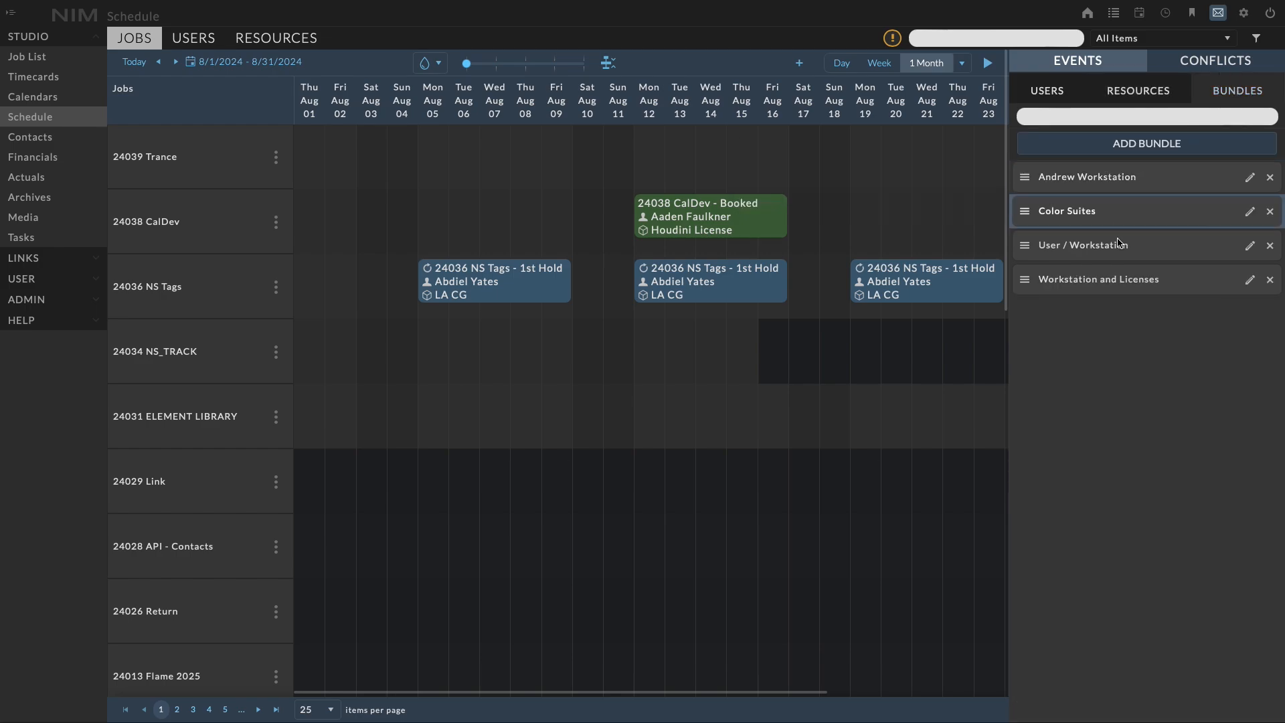
pyautogui.click(1034, 92)
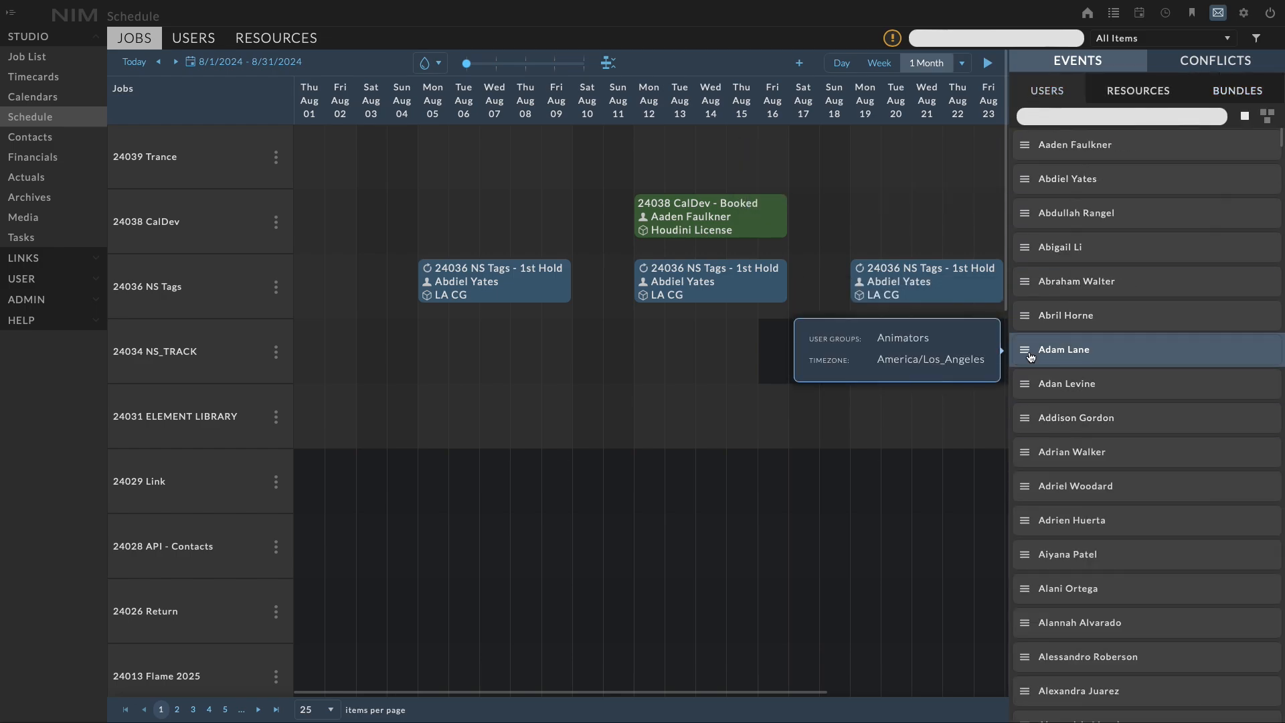
pyautogui.moveTo(1023, 349); pyautogui.dragTo(754, 346)
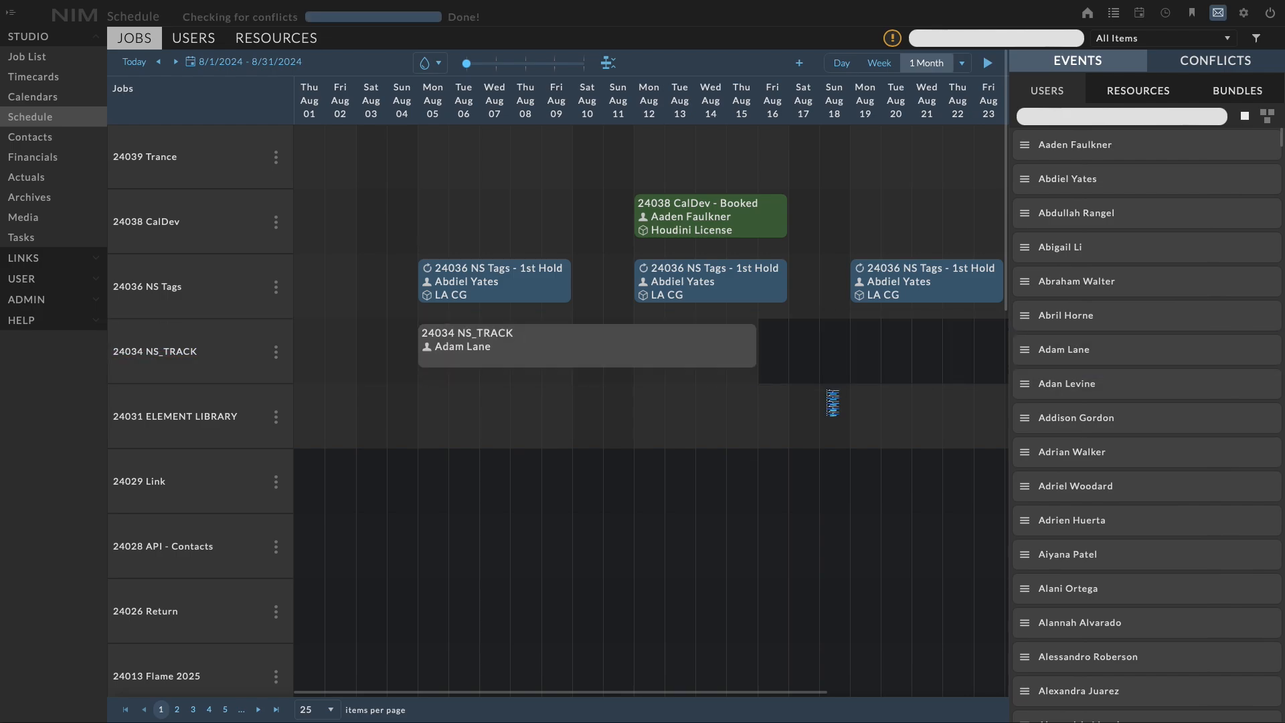
# - Add the Houdini License, LA CG and Maya License resources to the 24034 NS_TRACK event and check its details
pyautogui.click(1137, 91)
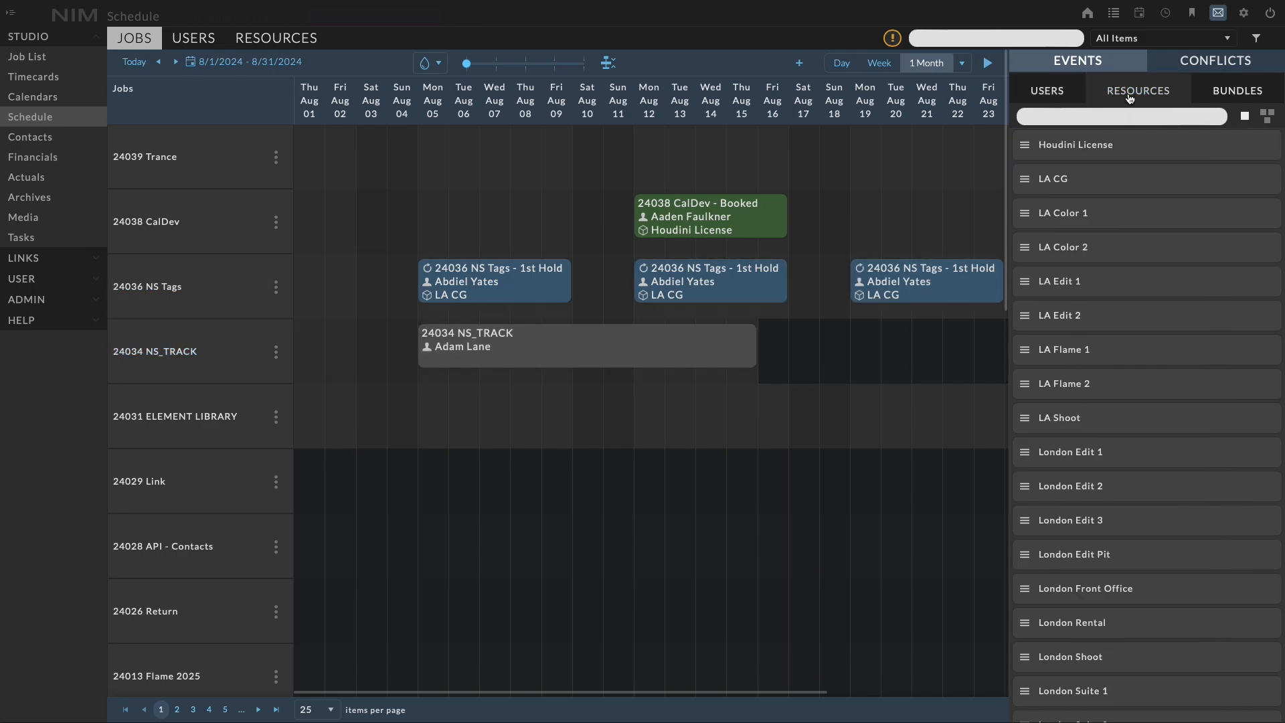
pyautogui.moveTo(1027, 146); pyautogui.dragTo(649, 348)
pyautogui.moveTo(1027, 179); pyautogui.dragTo(656, 361)
pyautogui.scroll(-4, 1071, 452)
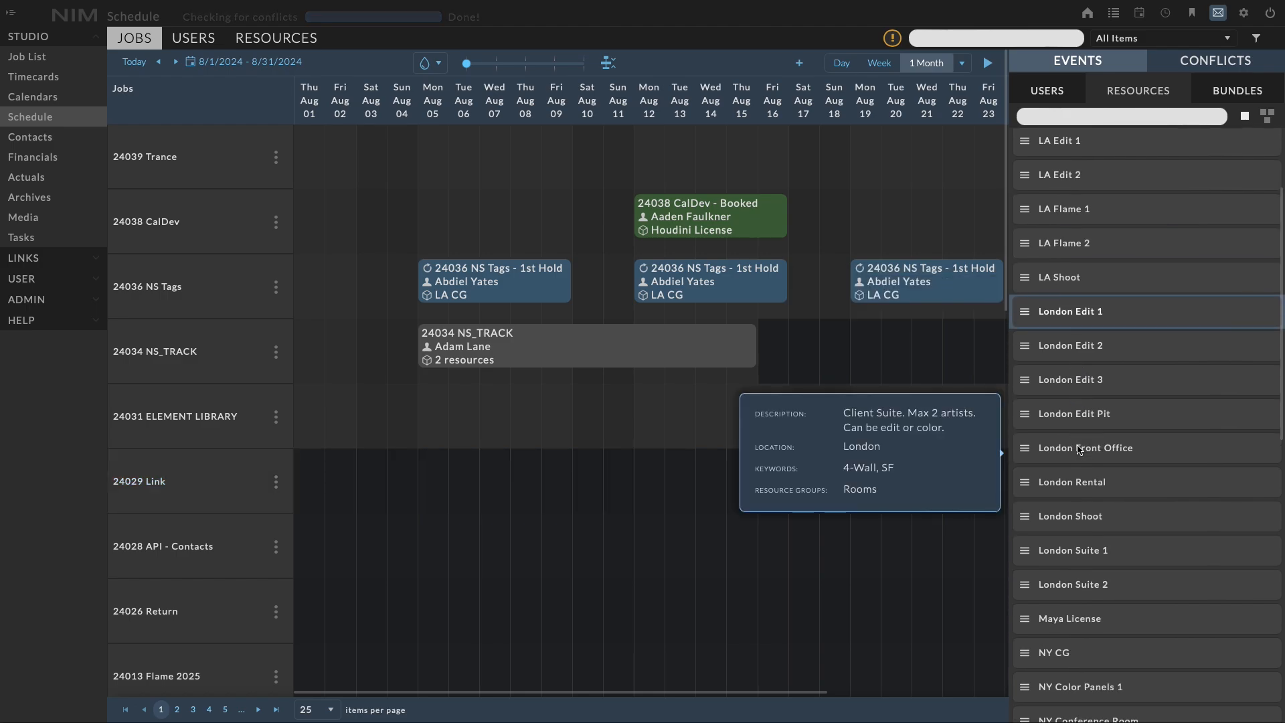
pyautogui.moveTo(1044, 478); pyautogui.dragTo(643, 357)
pyautogui.scroll(4, 1079, 361)
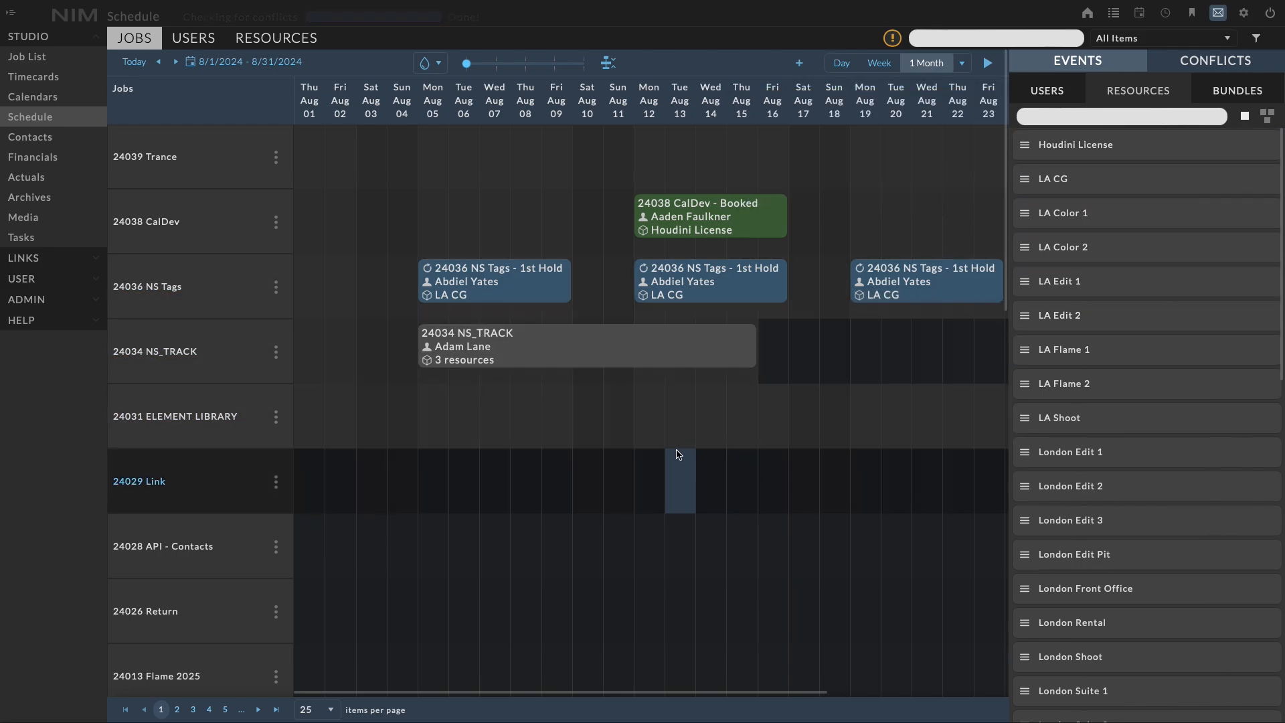
pyautogui.moveTo(639, 352)
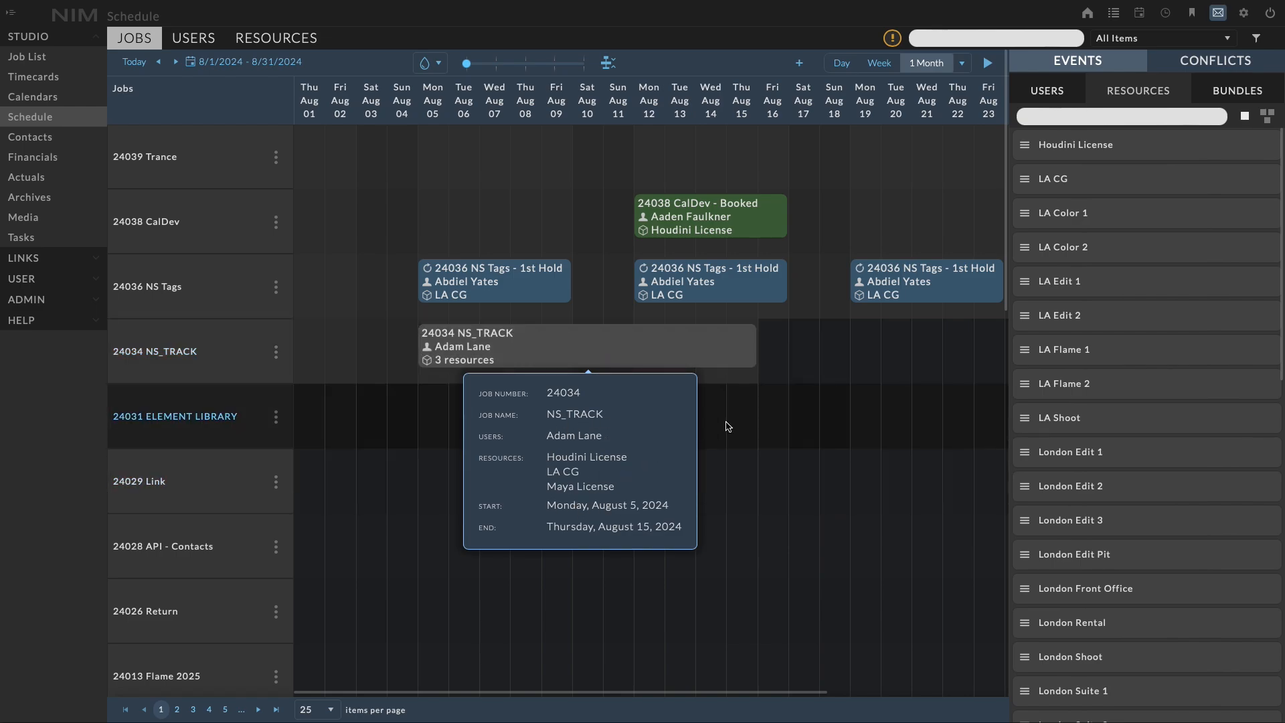
# - Extend the 24034 NS_TRACK event to August 16 and set its status to 2nd Hold
pyautogui.moveTo(767, 356); pyautogui.dragTo(779, 351)
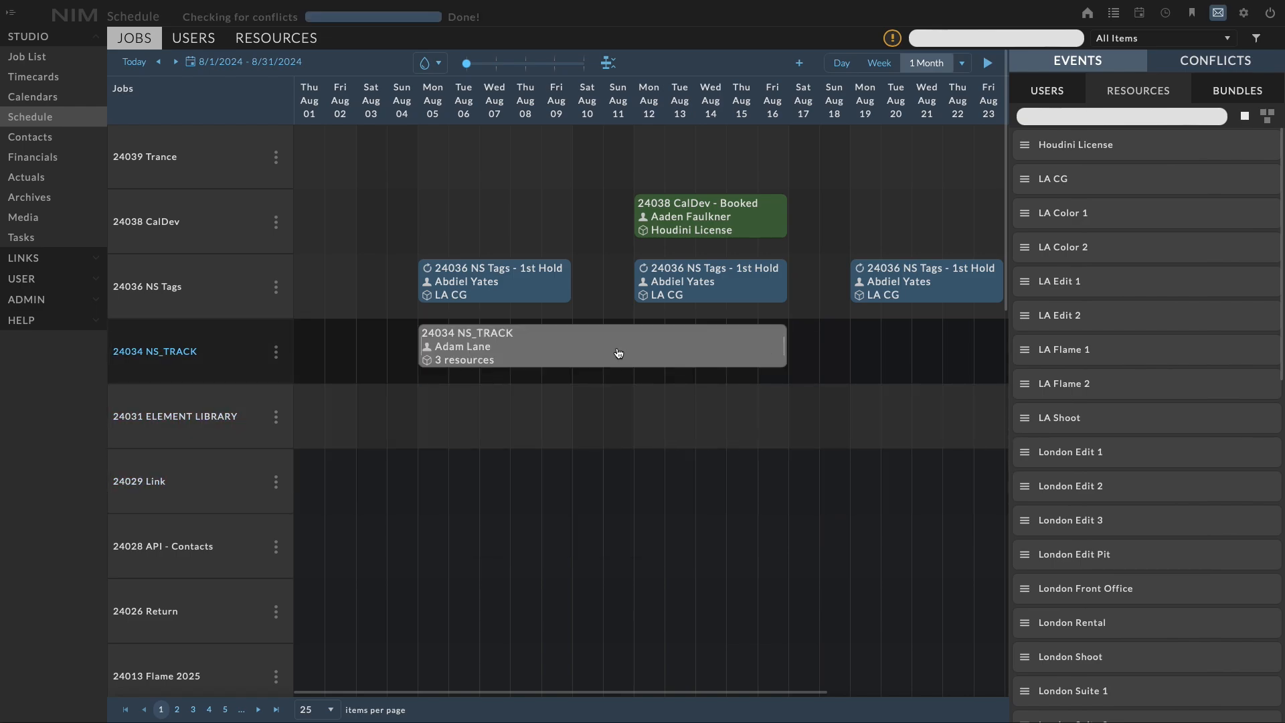
pyautogui.rightClick(612, 348)
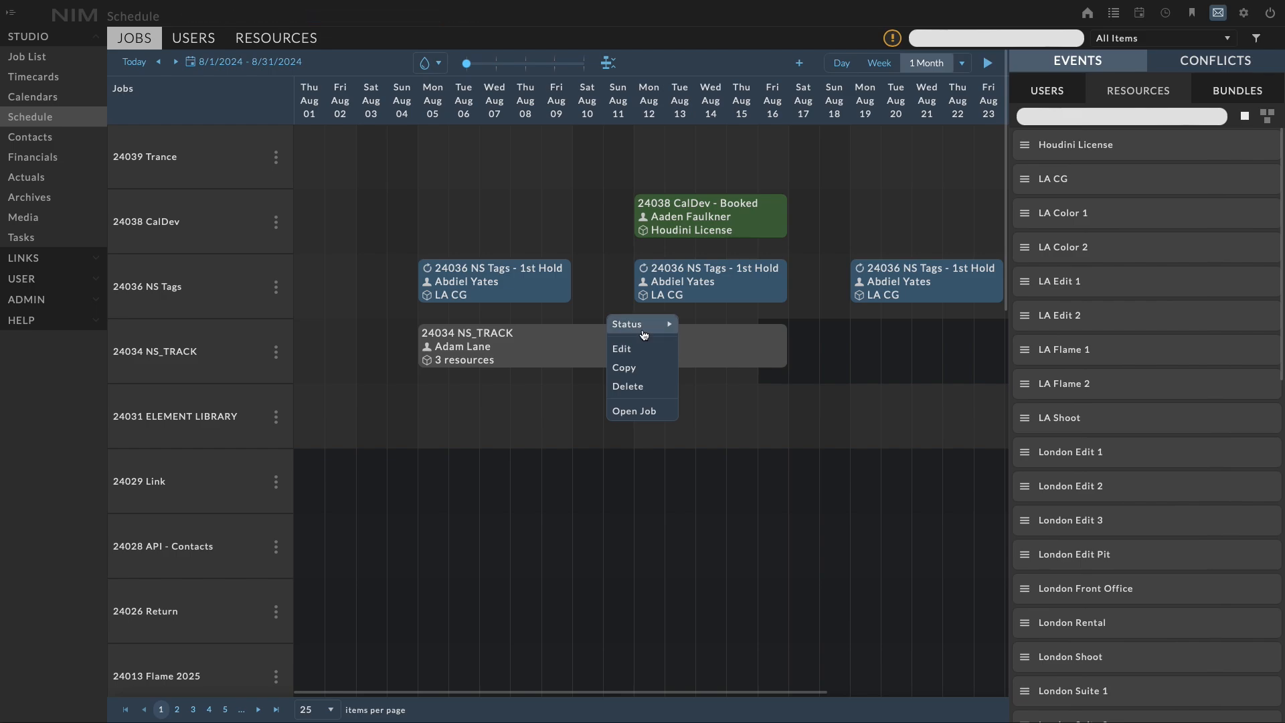
pyautogui.moveTo(647, 329)
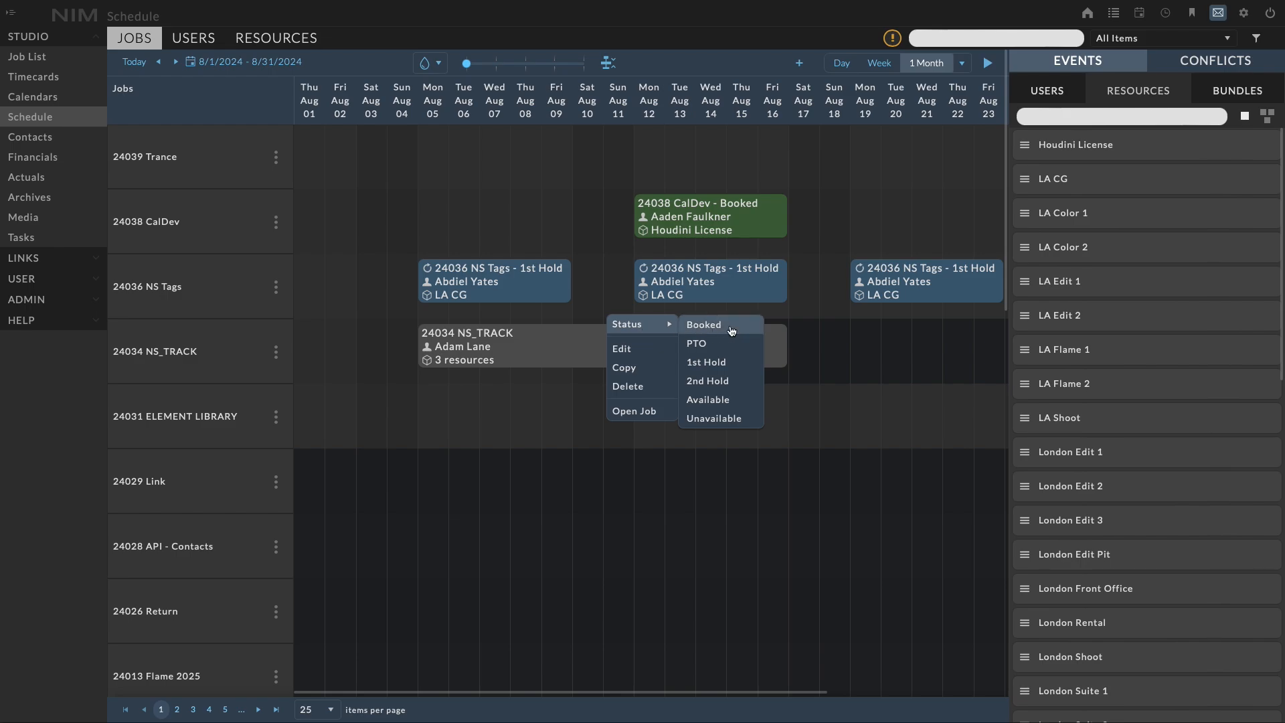
pyautogui.click(735, 381)
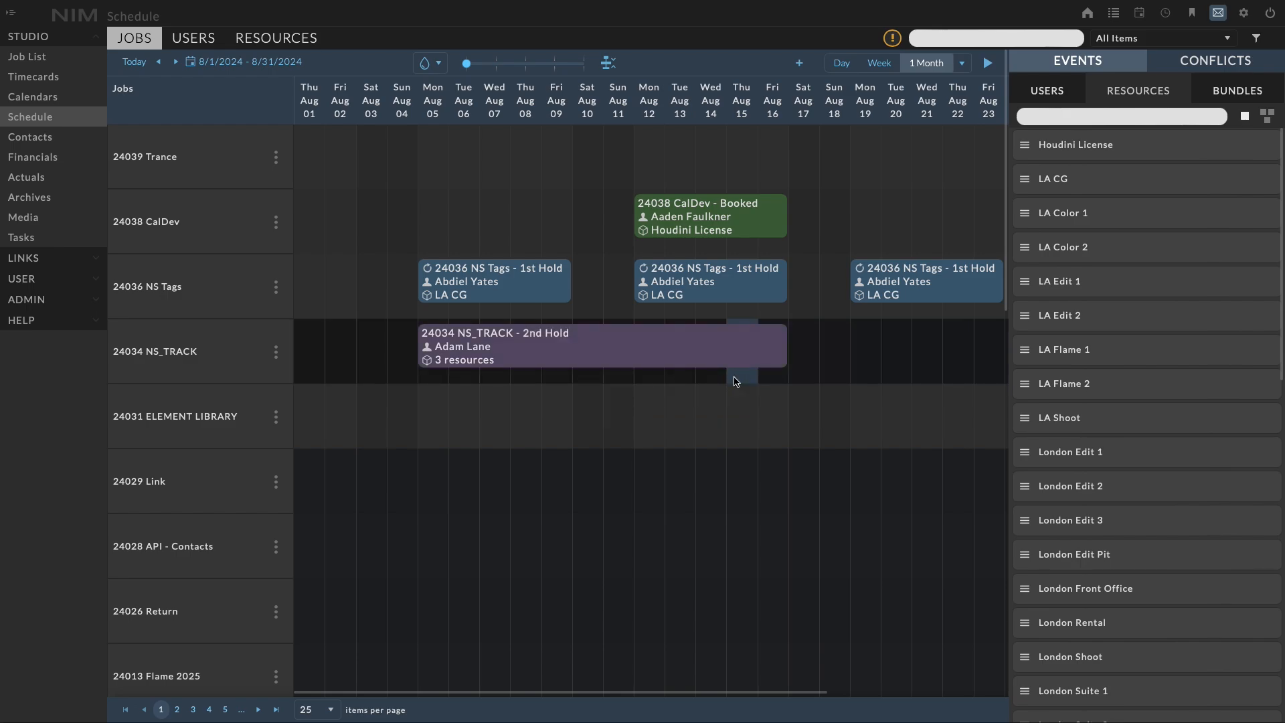
pyautogui.rightClick(692, 354)
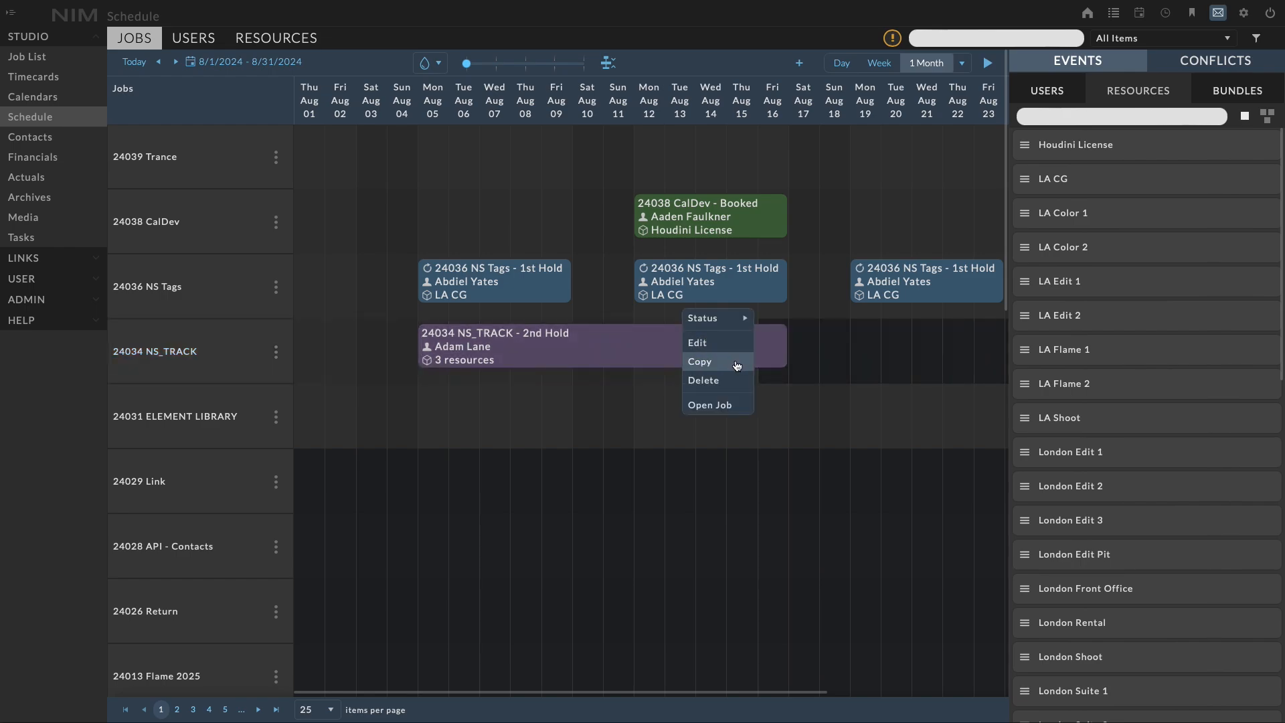
pyautogui.click(729, 405)
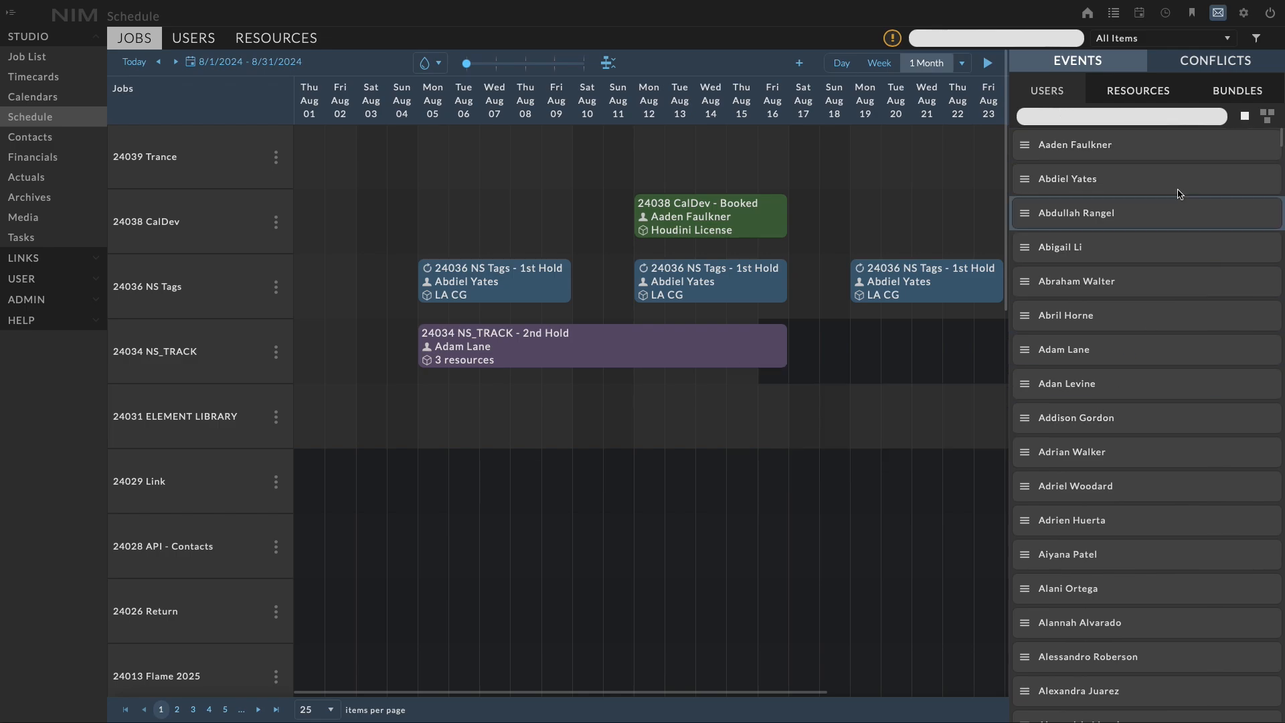
# - Schedule the whole Animators user group on 24034 NS_TRACK from August 5 and extend that event to August 22
pyautogui.click(1269, 116)
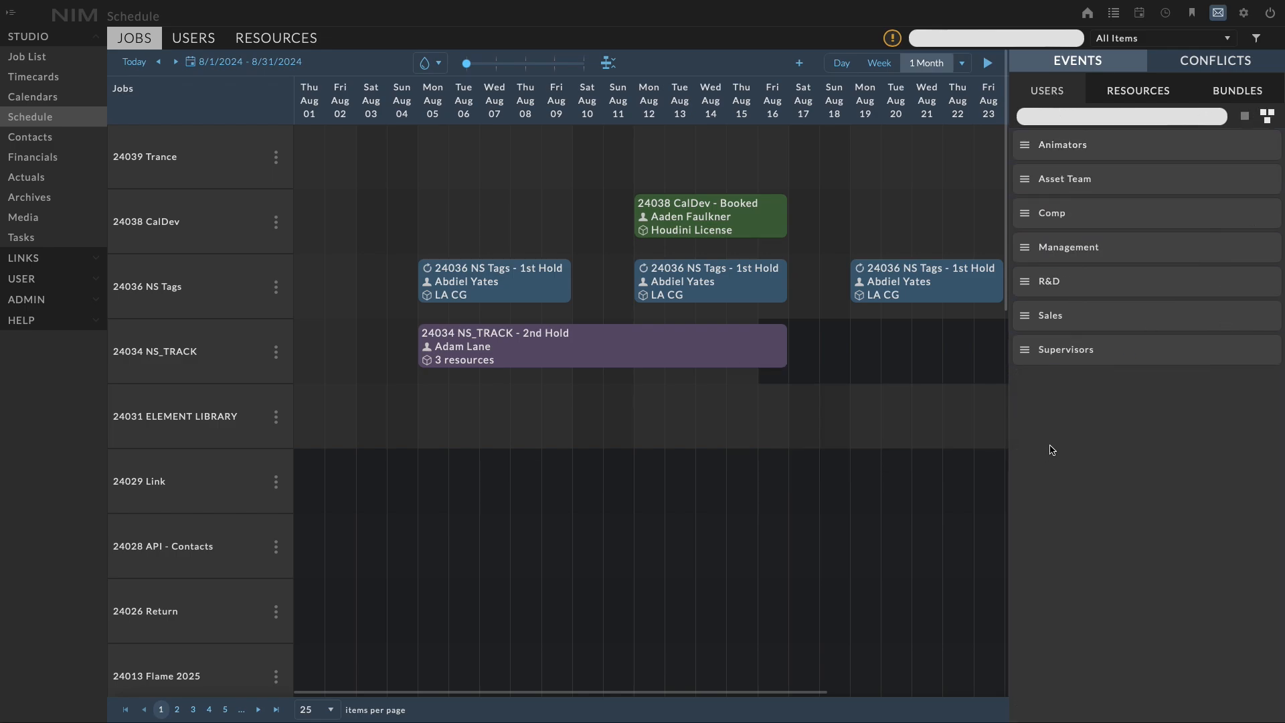
pyautogui.moveTo(1024, 145); pyautogui.dragTo(579, 439)
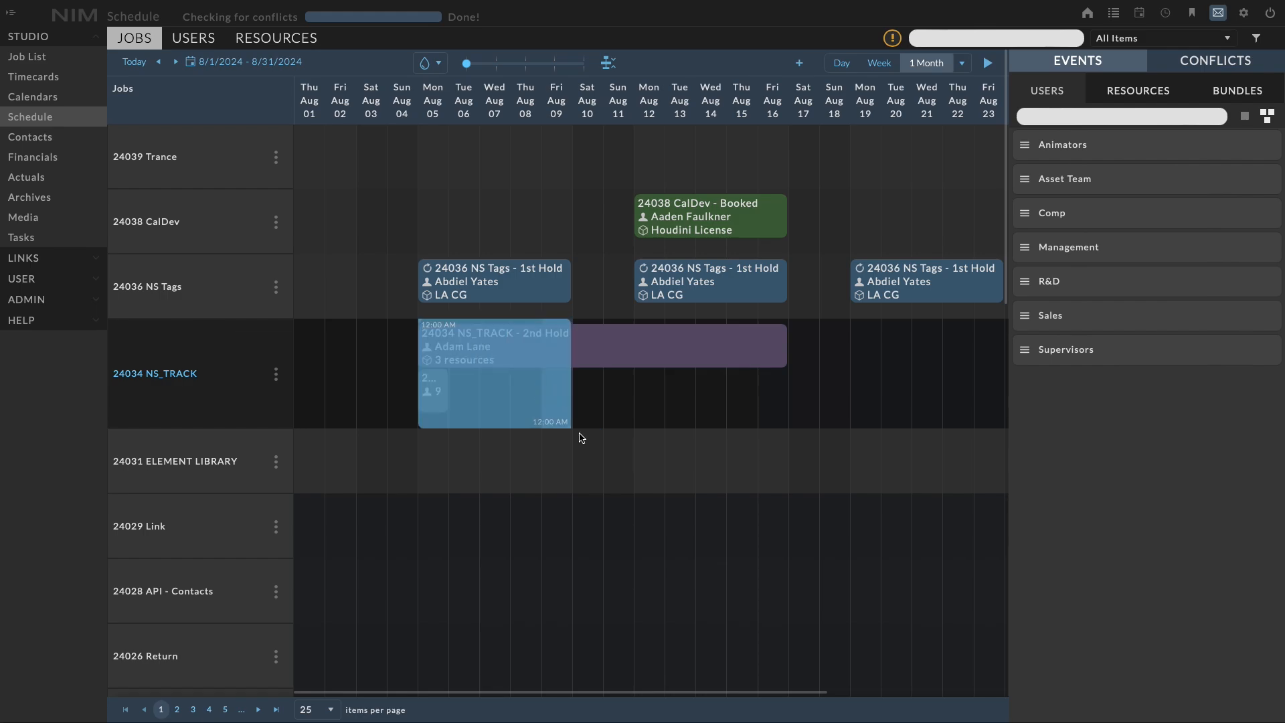
pyautogui.moveTo(522, 390)
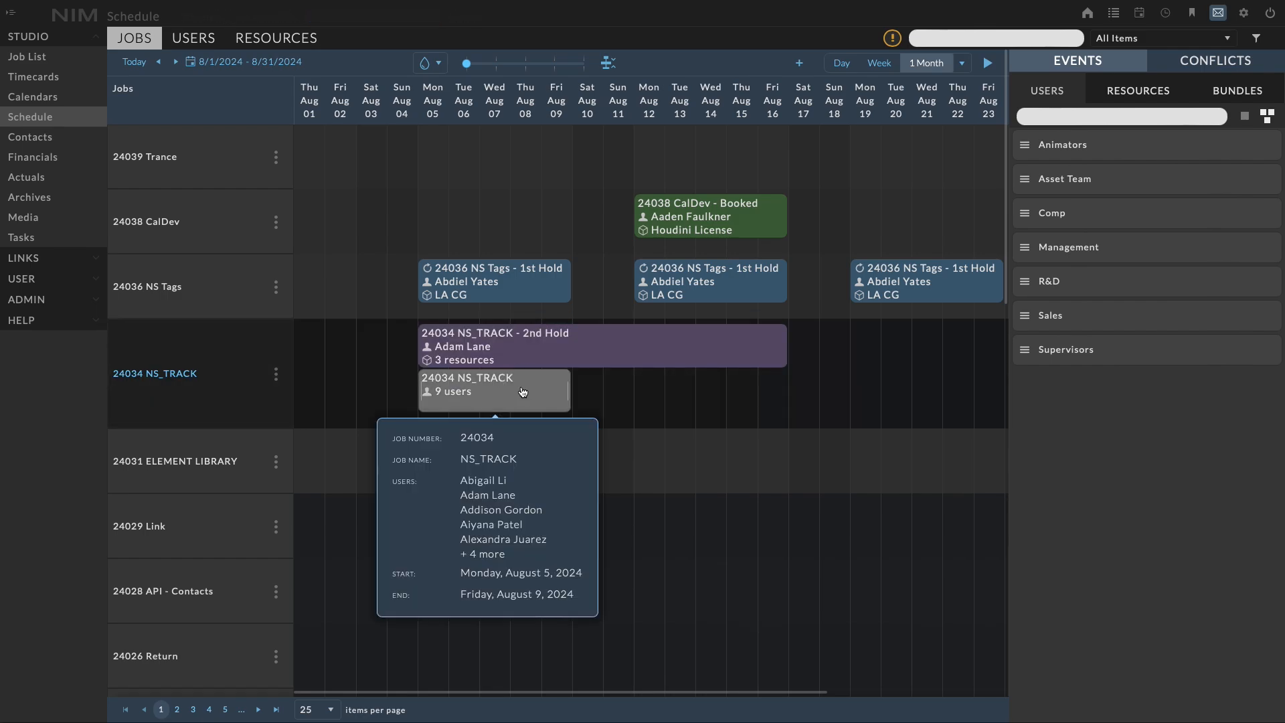
pyautogui.doubleClick(516, 388)
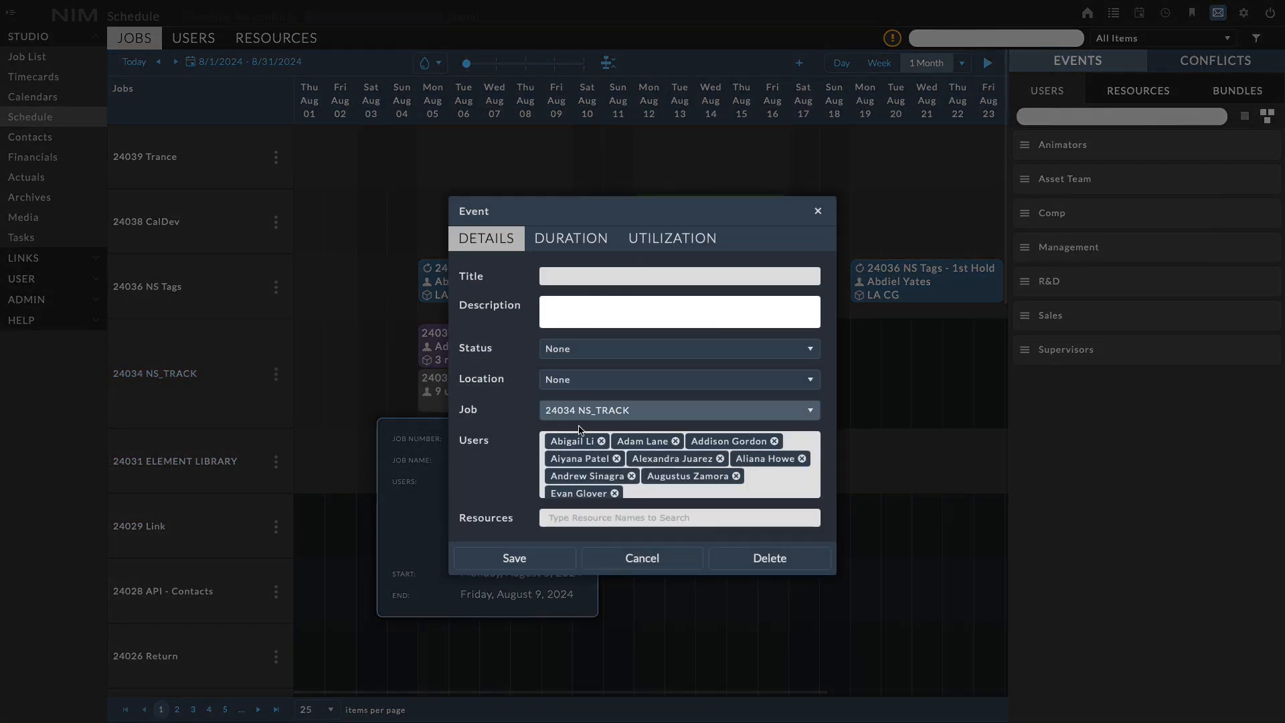
pyautogui.click(656, 562)
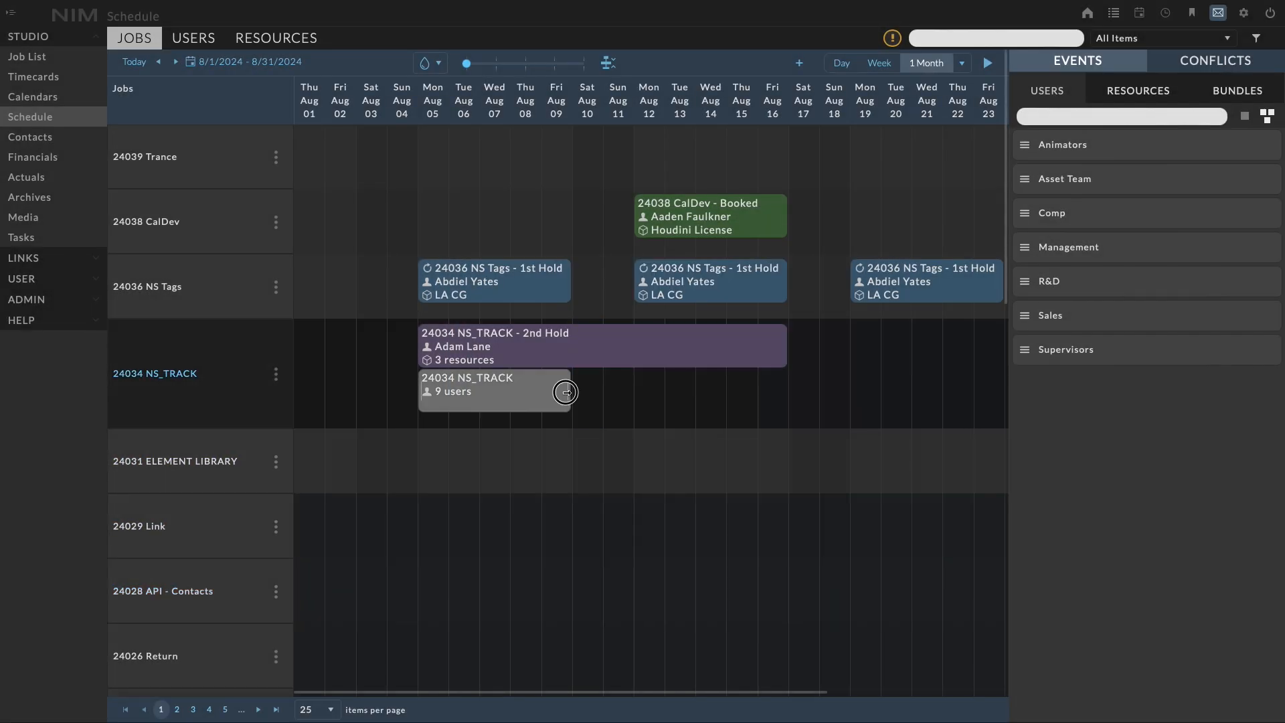
pyautogui.moveTo(565, 390); pyautogui.dragTo(953, 400)
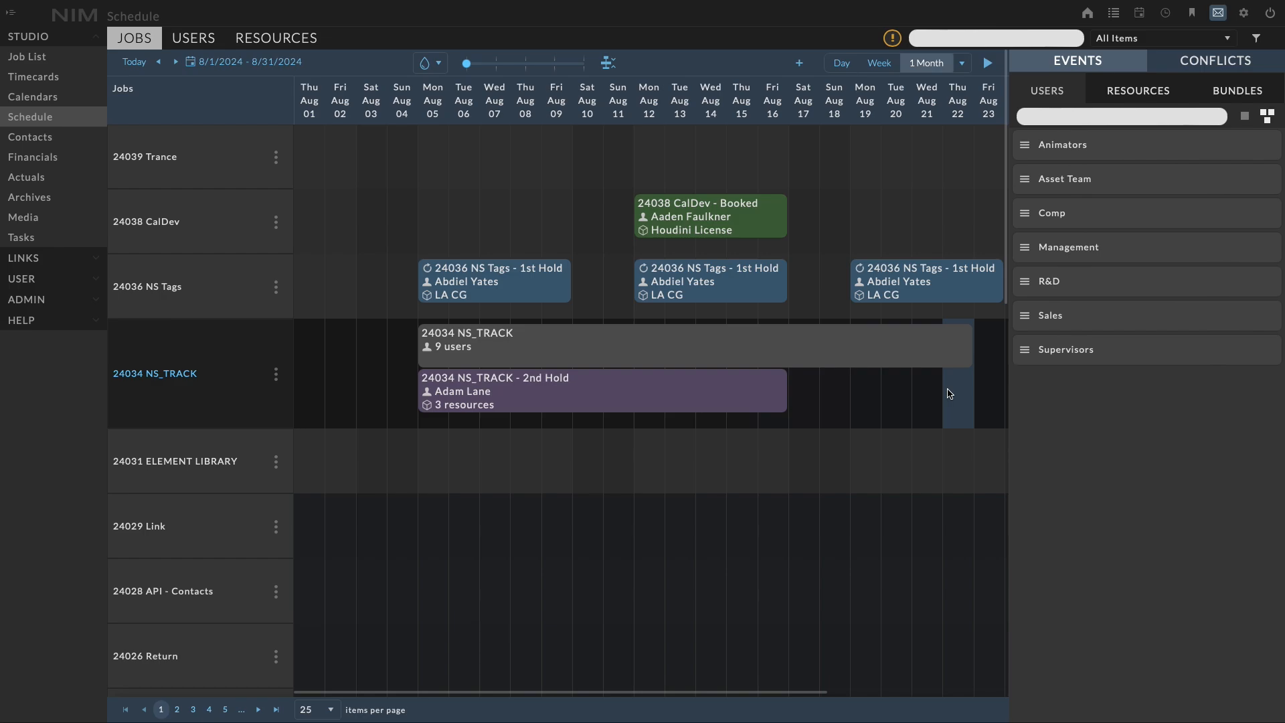
# - Review the single-user workstation bundle with Maya and Houdini licenses and schedule it on 24031 ELEMENT LIBRARY from August 8 to 18
pyautogui.click(1243, 94)
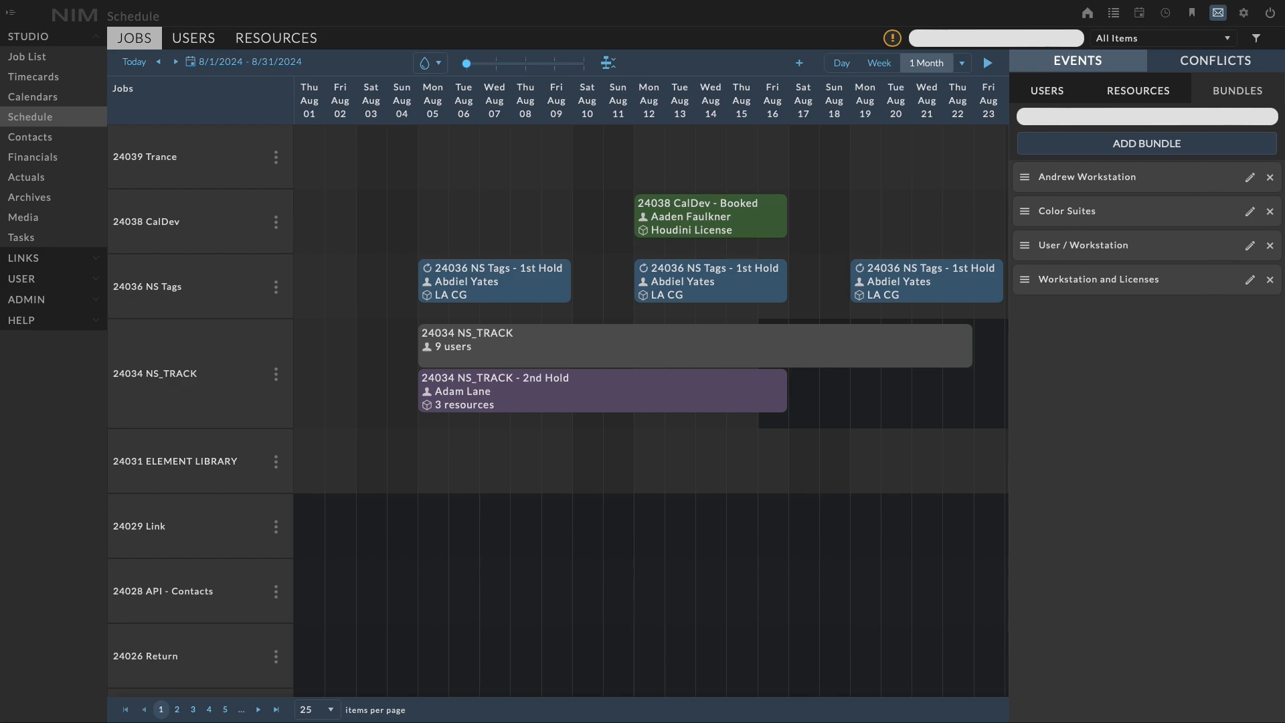
pyautogui.click(1250, 178)
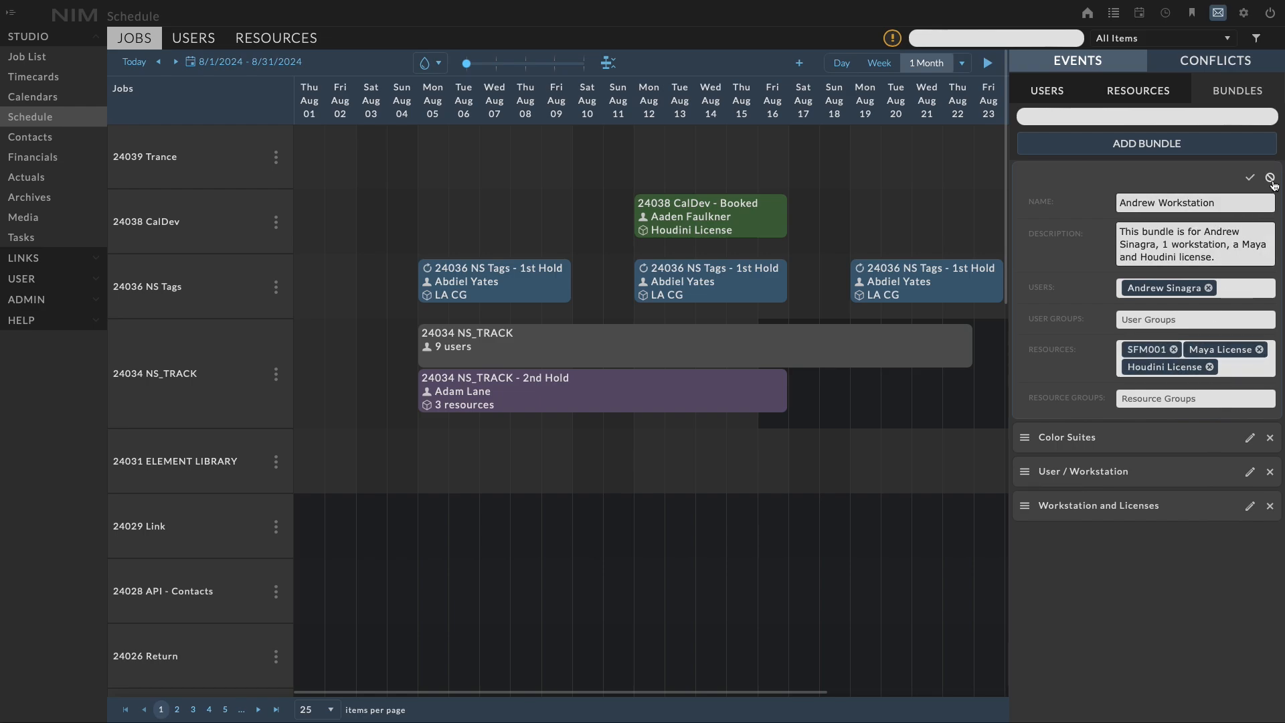
pyautogui.click(1269, 177)
pyautogui.click(1024, 177)
pyautogui.moveTo(1025, 178); pyautogui.dragTo(822, 468)
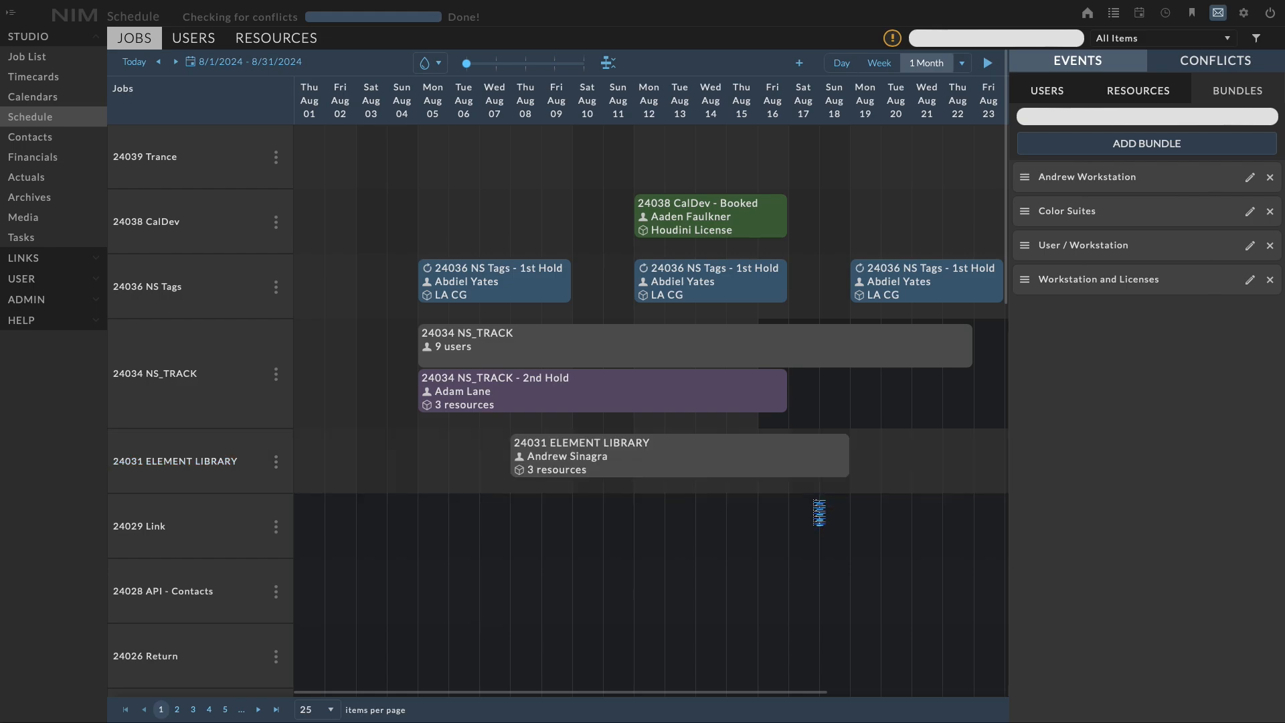
pyautogui.moveTo(715, 458)
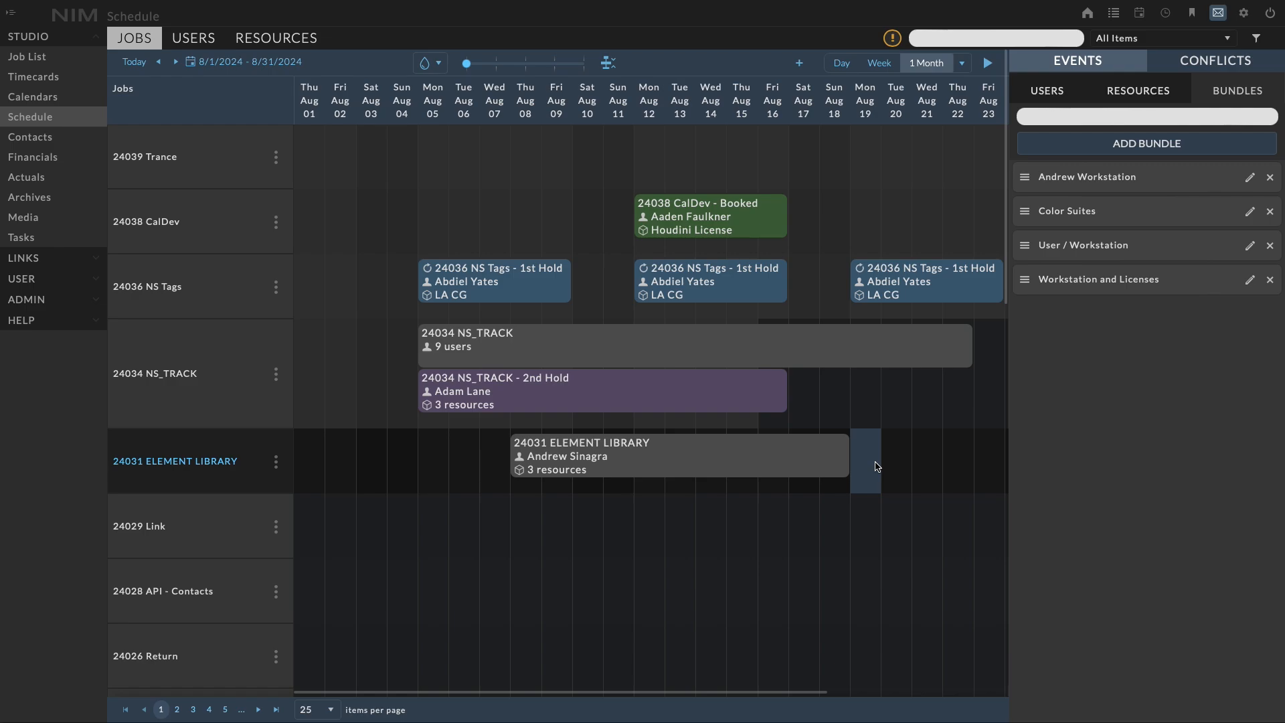
# - Schedule the same single-user workstation bundle on 24039 Trance from August 12 to 16 with the status 2nd Hold
pyautogui.moveTo(1024, 177); pyautogui.dragTo(782, 159)
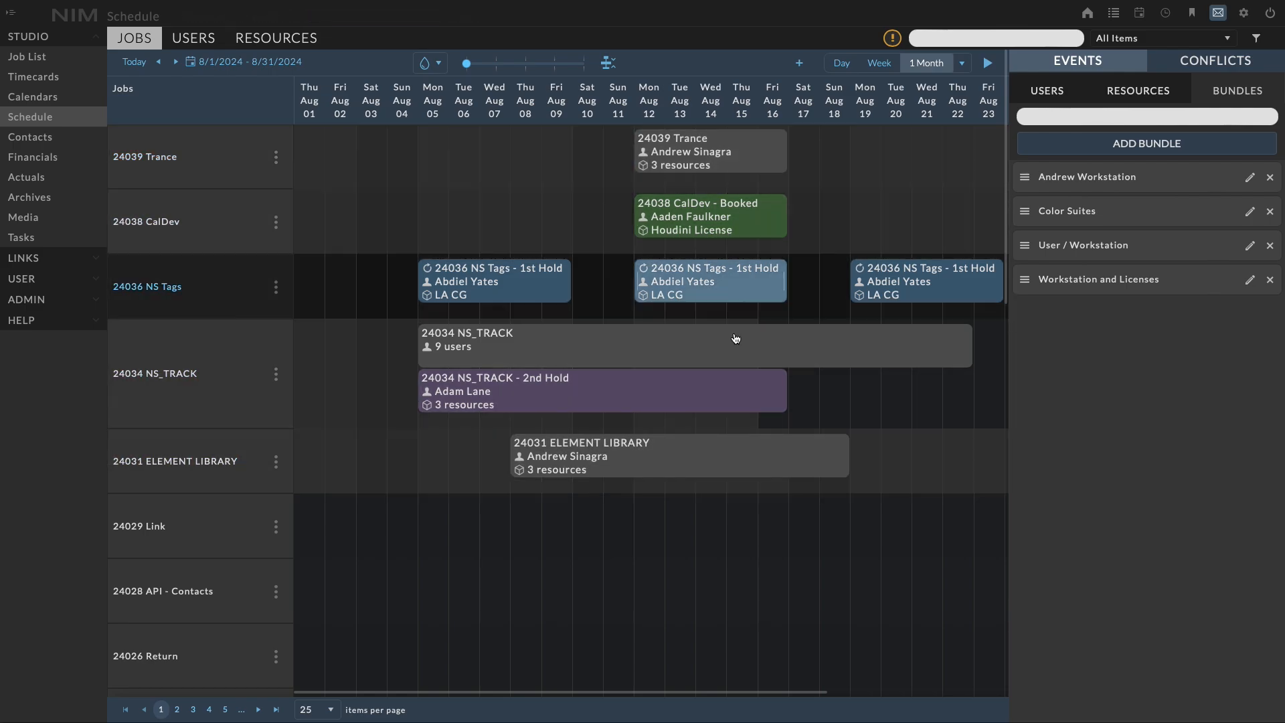
pyautogui.rightClick(723, 160)
pyautogui.moveTo(747, 146)
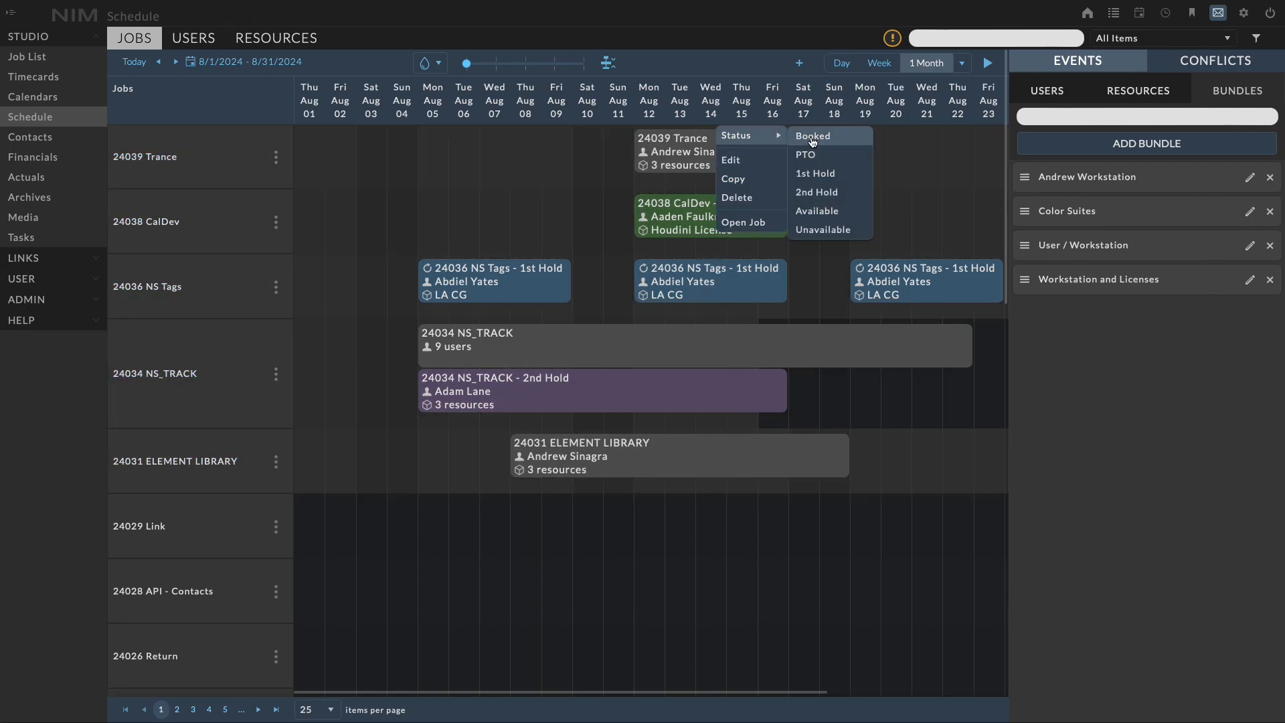
pyautogui.click(895, 192)
# - Set the 24031 ELEMENT LIBRARY event's status to 1st Hold and the Animators group's NS_TRACK event to Available
pyautogui.rightClick(695, 465)
pyautogui.moveTo(709, 440)
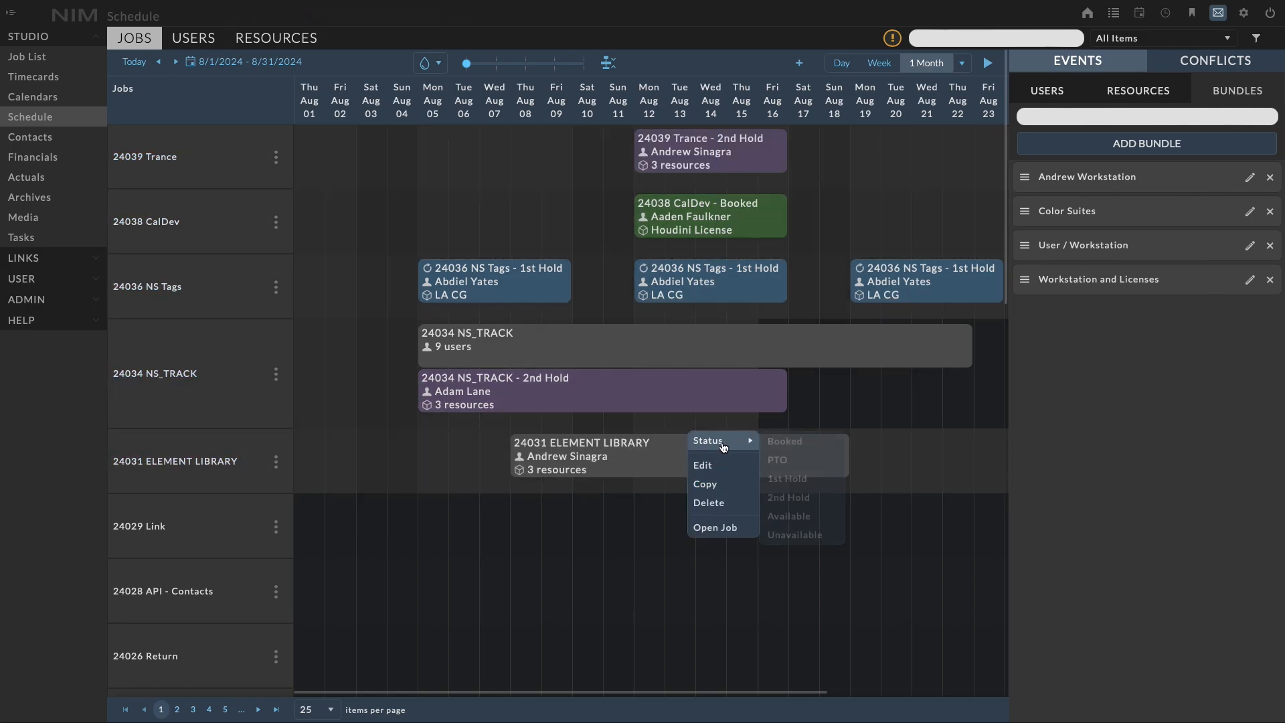
pyautogui.click(798, 478)
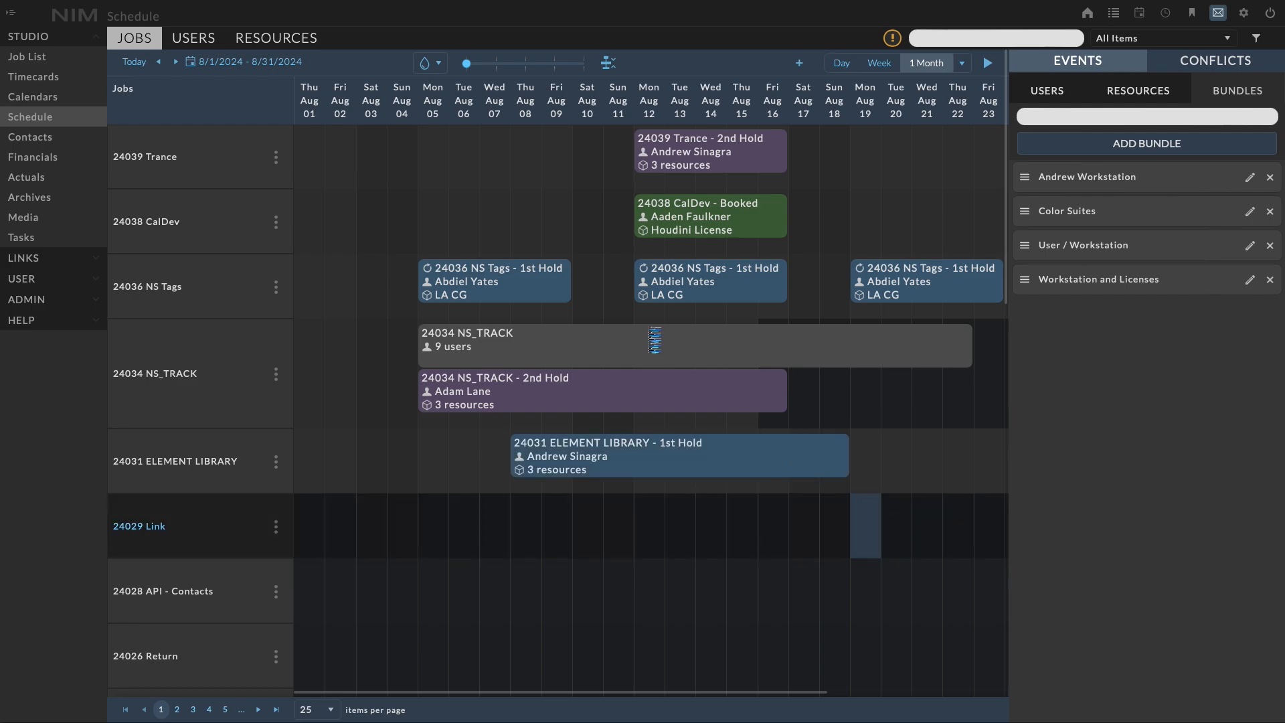
pyautogui.rightClick(644, 355)
pyautogui.moveTo(669, 329)
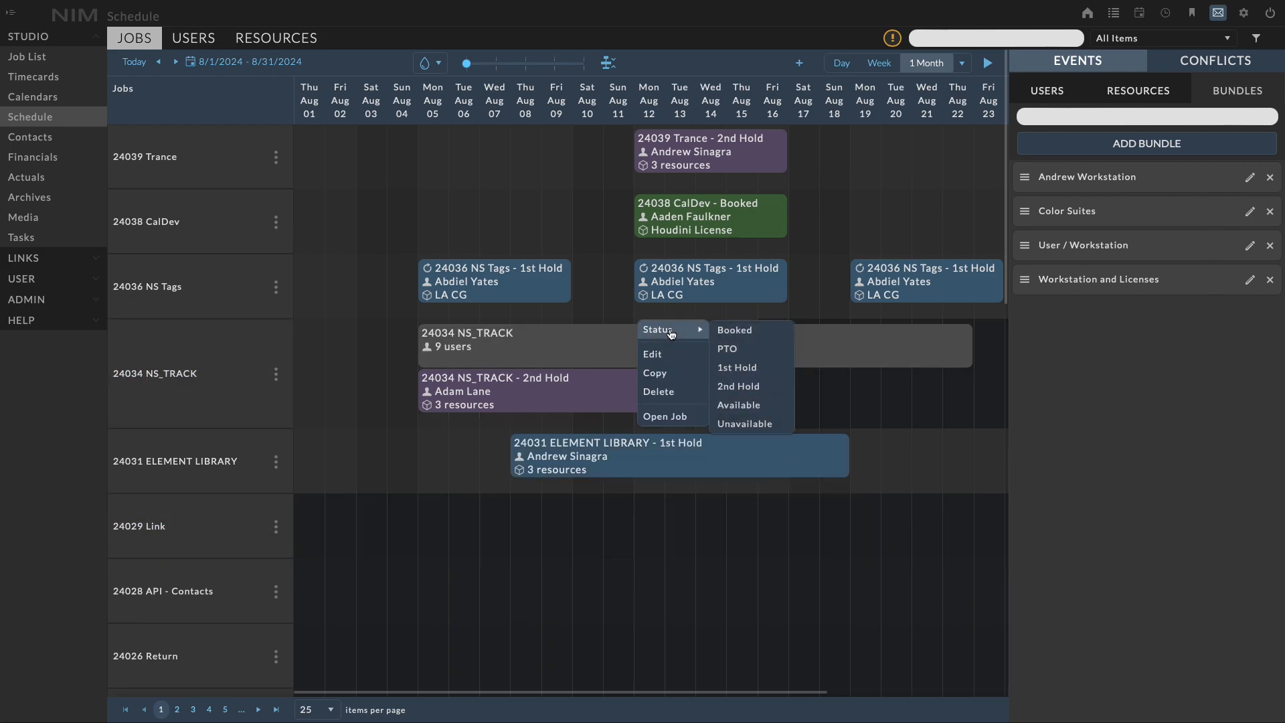
pyautogui.click(754, 406)
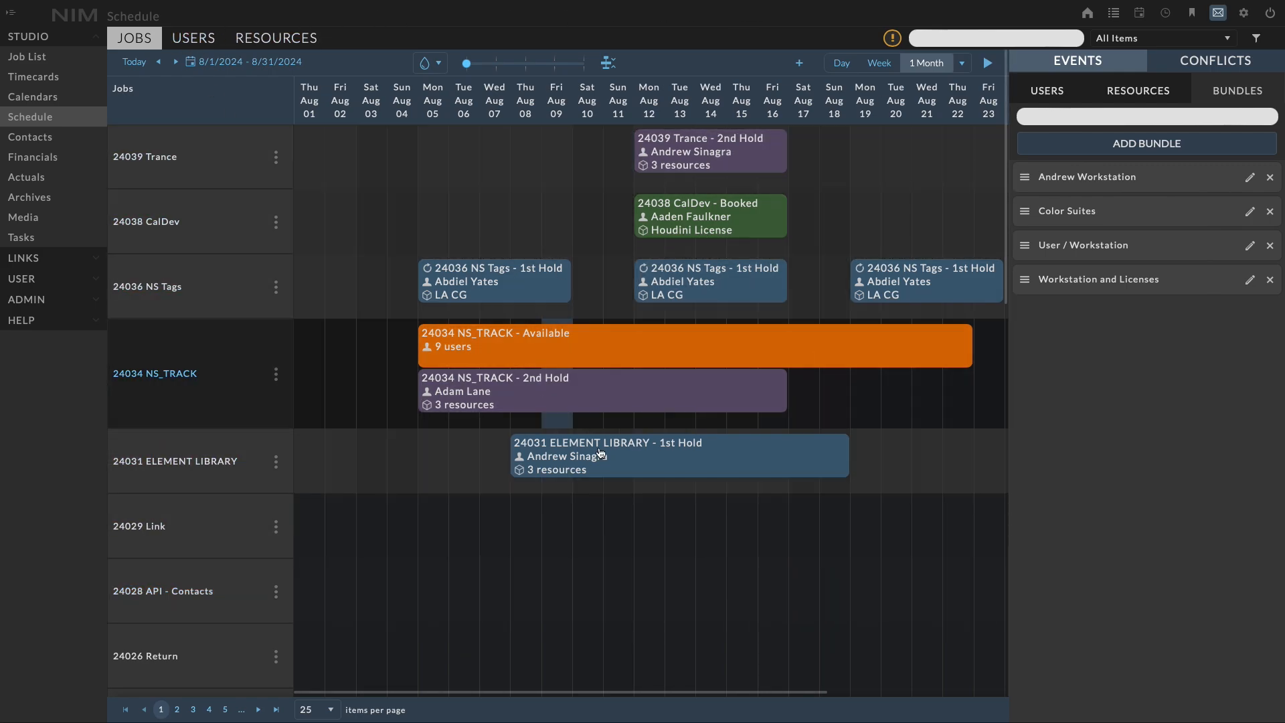
# - Examine the Available 24034 NS_TRACK event in the schedule's Users view and condense the user rows
pyautogui.click(207, 43)
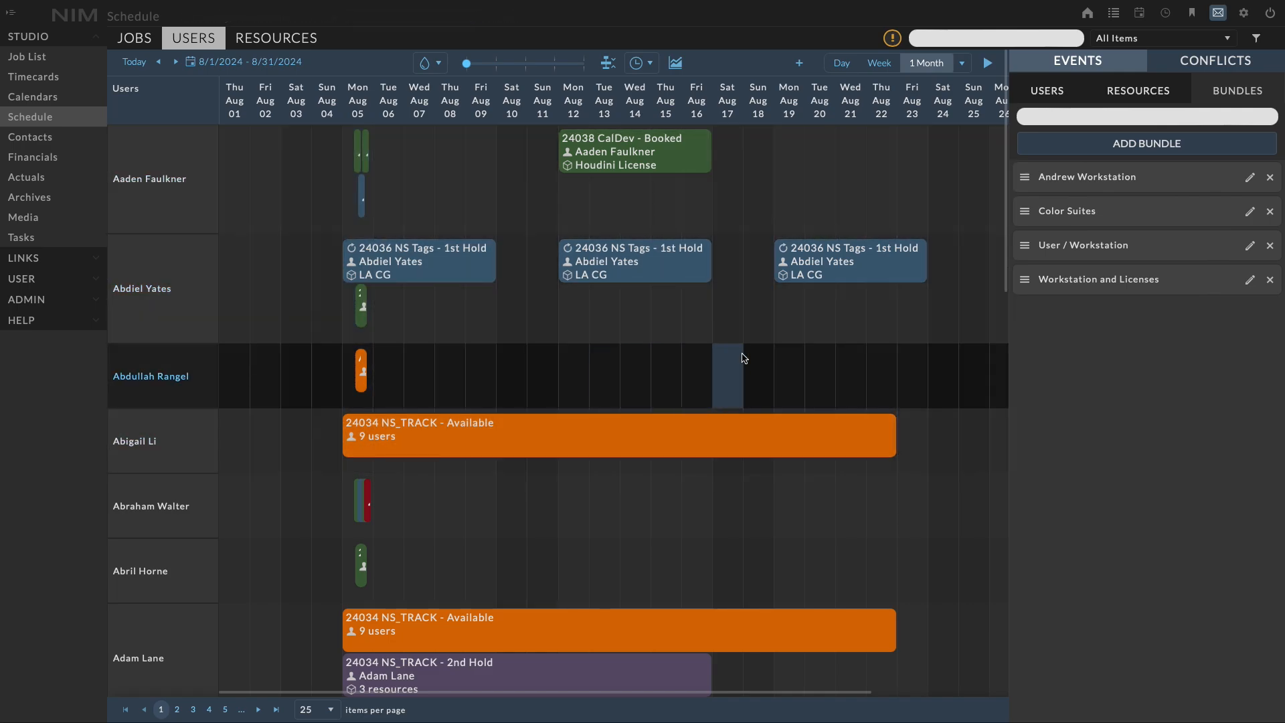
pyautogui.scroll(-3, 717, 359)
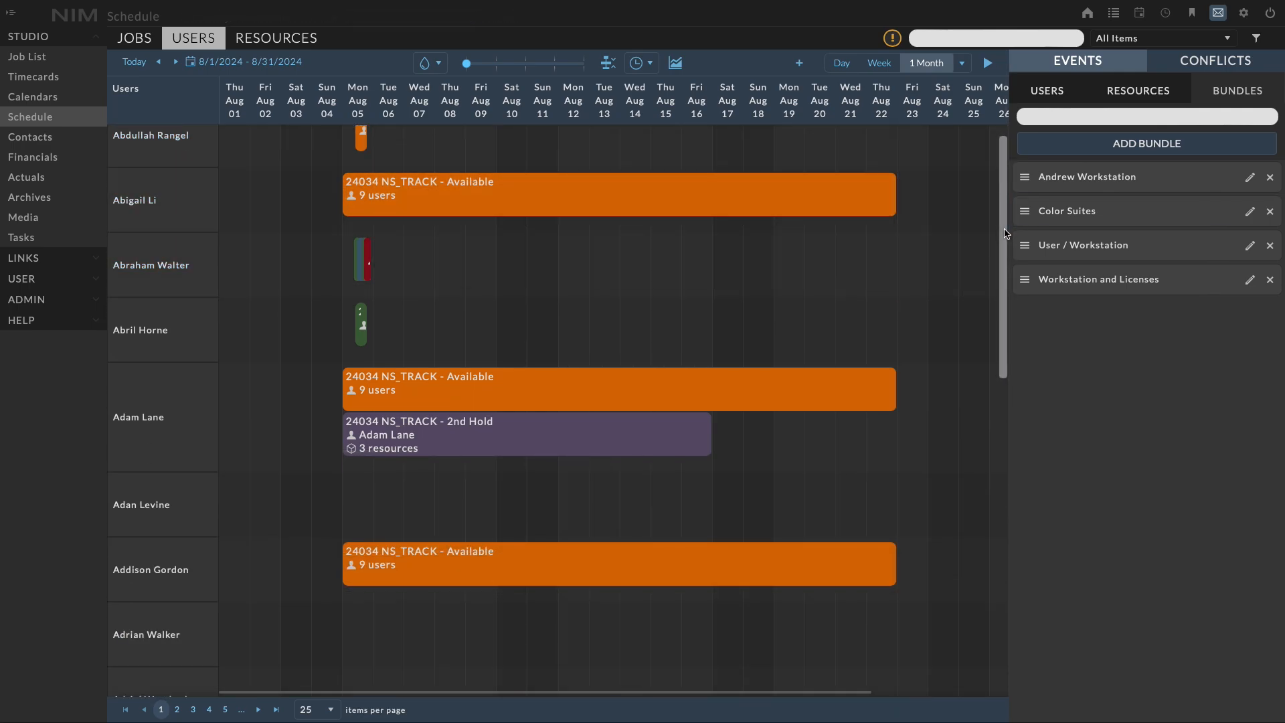
pyautogui.moveTo(1004, 231); pyautogui.dragTo(990, 63)
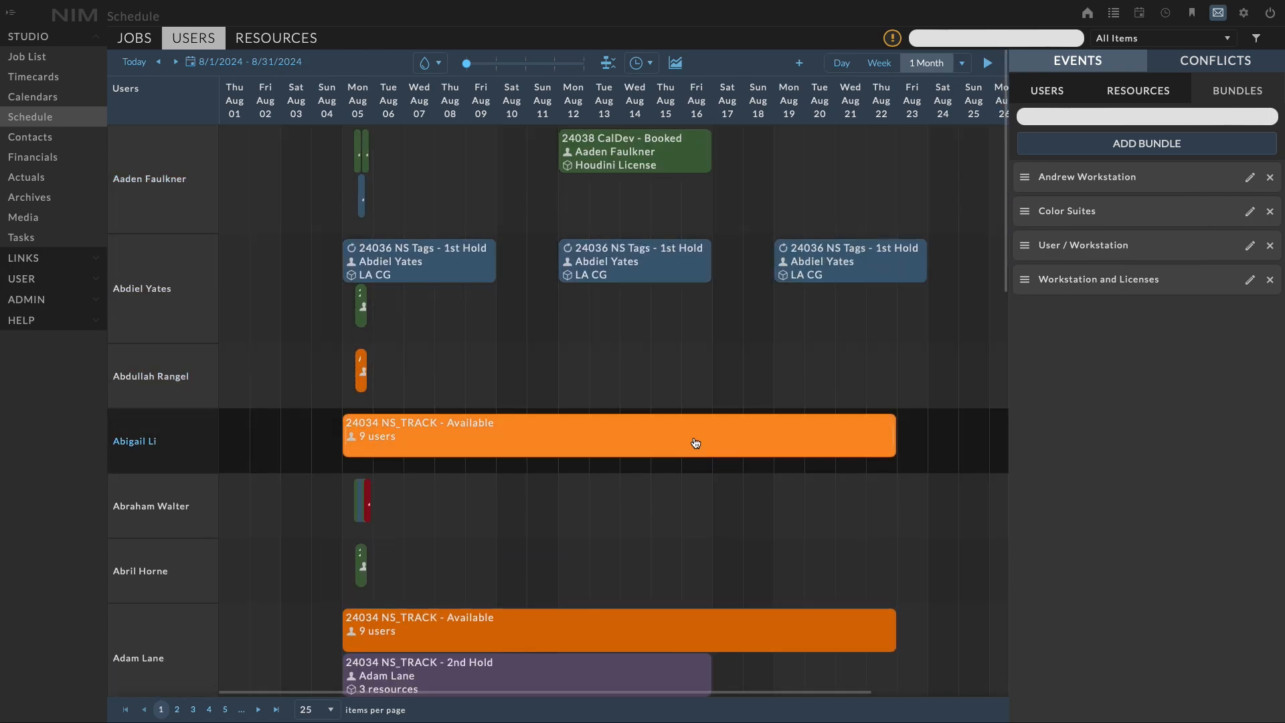
pyautogui.doubleClick(689, 441)
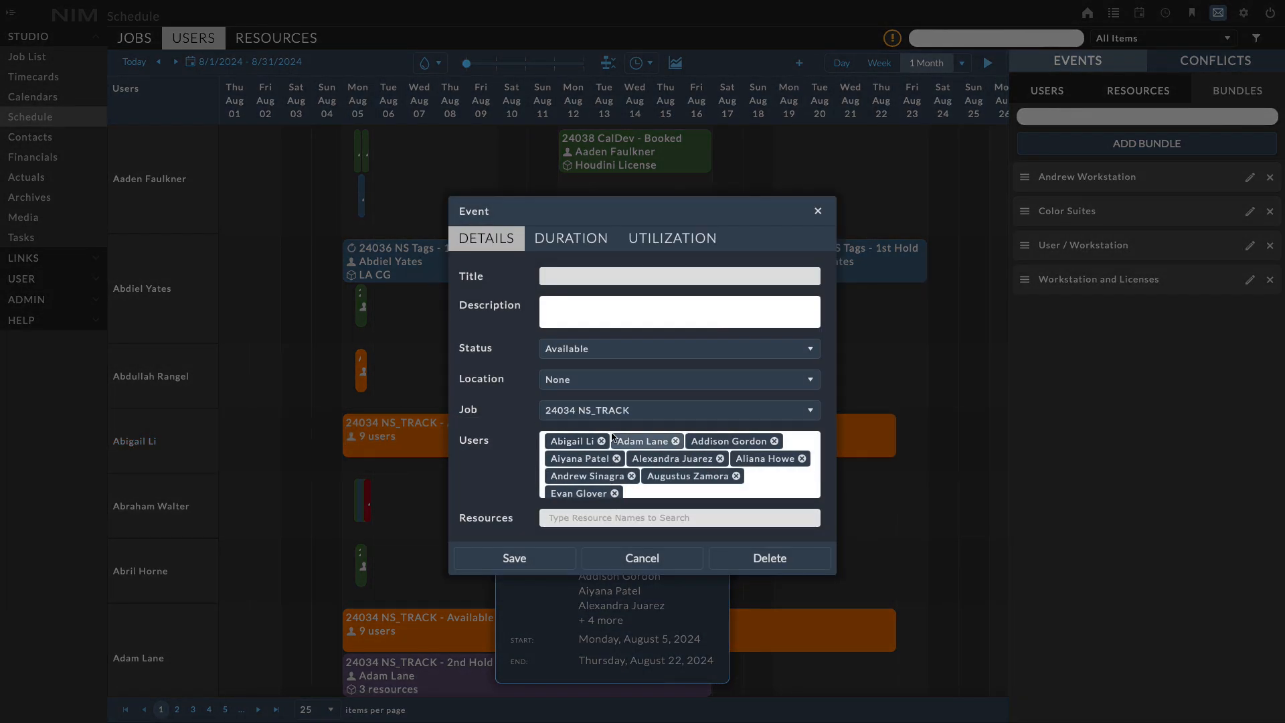
pyautogui.click(669, 559)
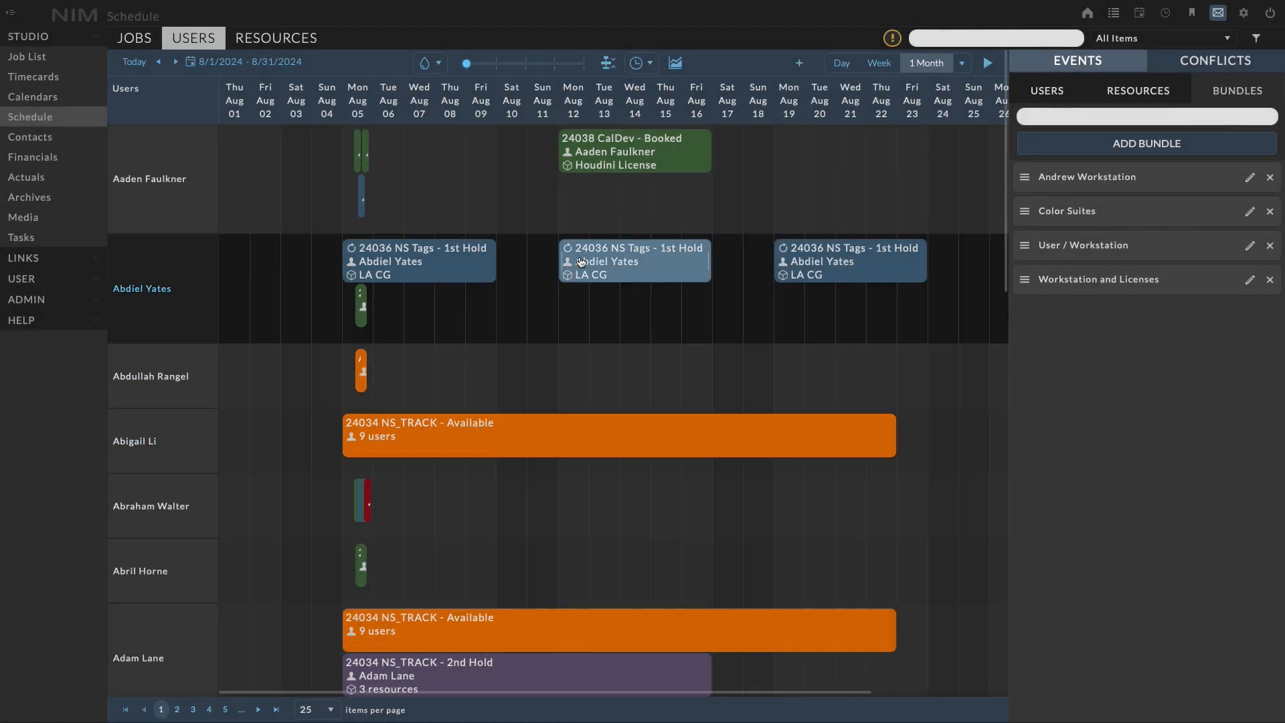
pyautogui.click(608, 64)
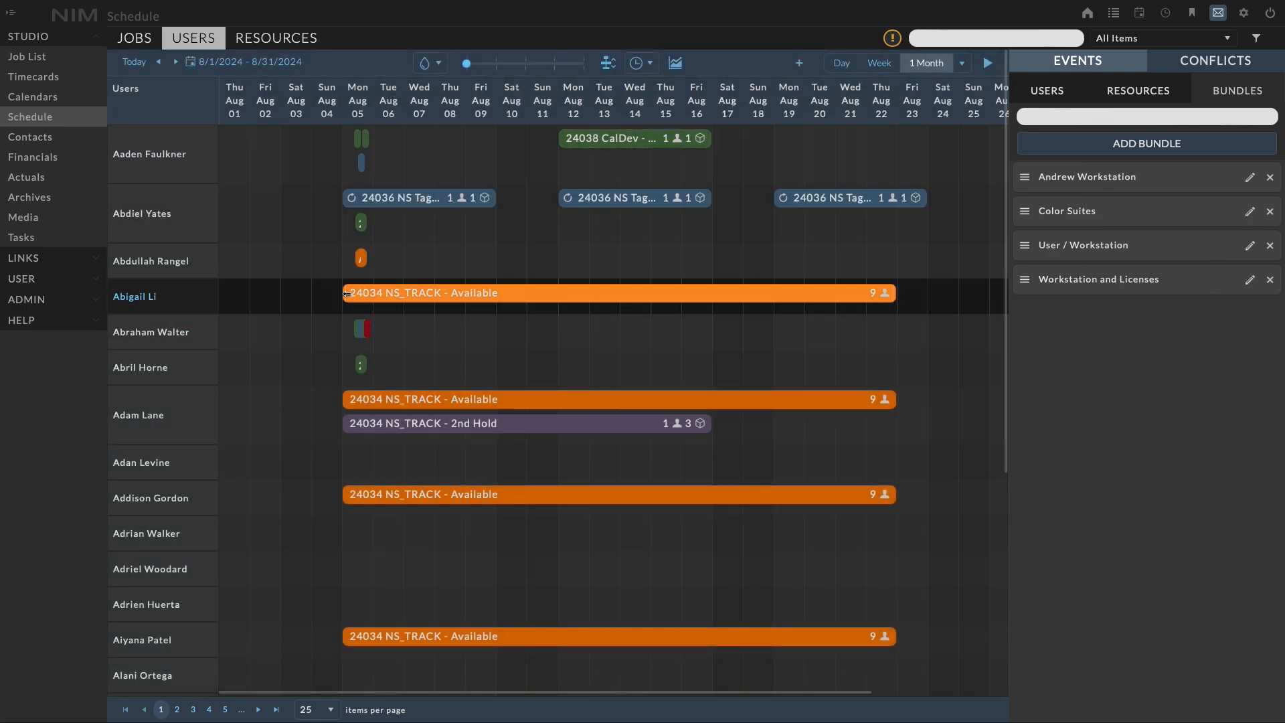
# - Move the start of the group's Available 24034 NS_TRACK event to August 12 and check it across the assigned users' rows
pyautogui.moveTo(346, 294); pyautogui.dragTo(562, 292)
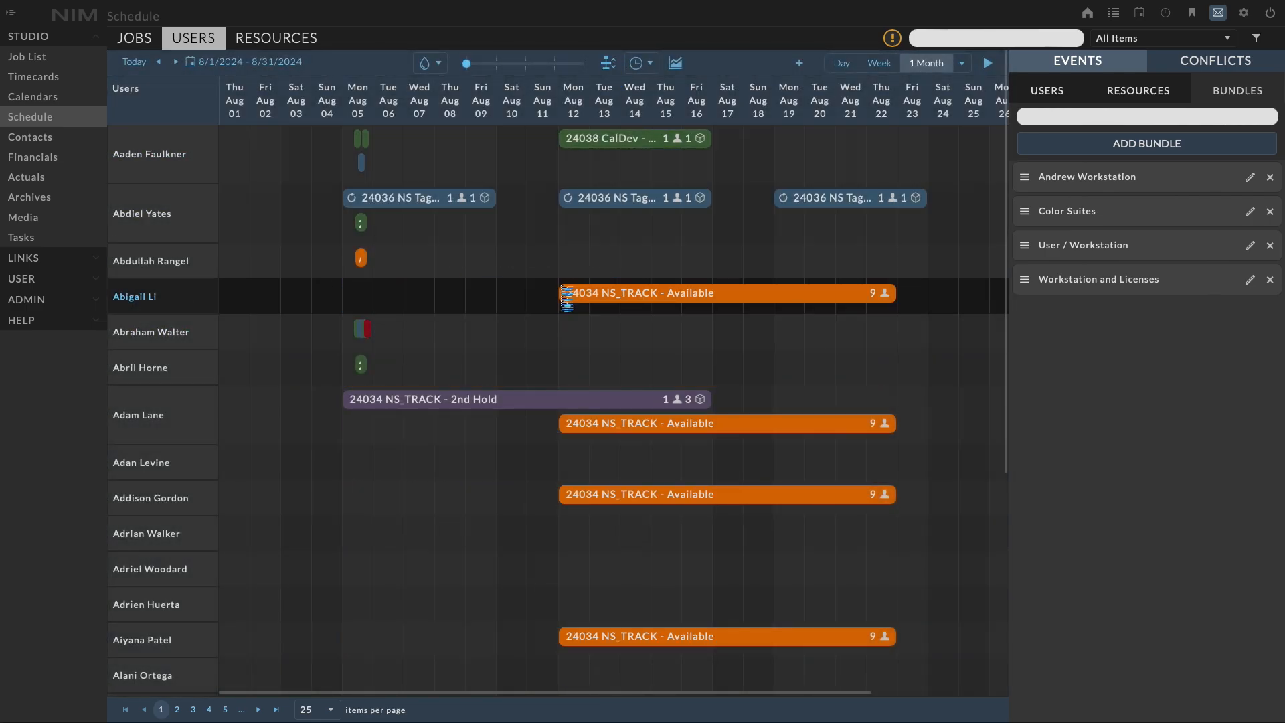
pyautogui.scroll(-5, 770, 329)
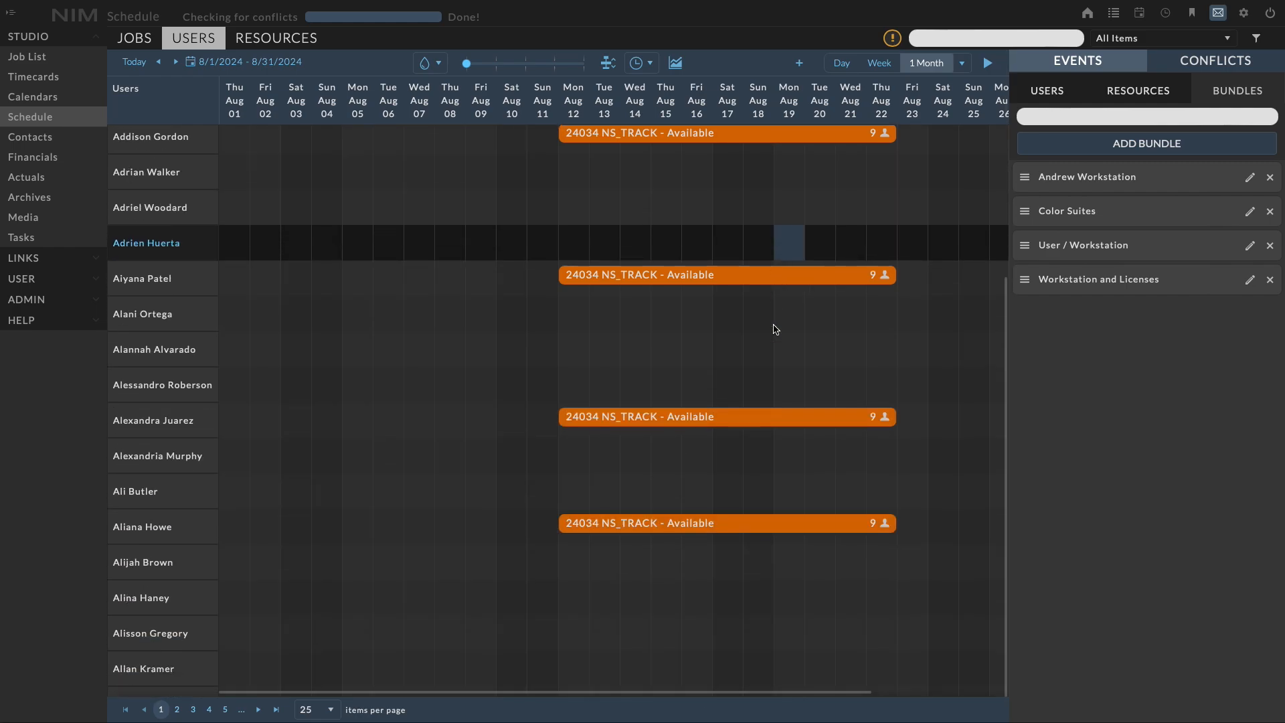
pyautogui.scroll(5, 774, 329)
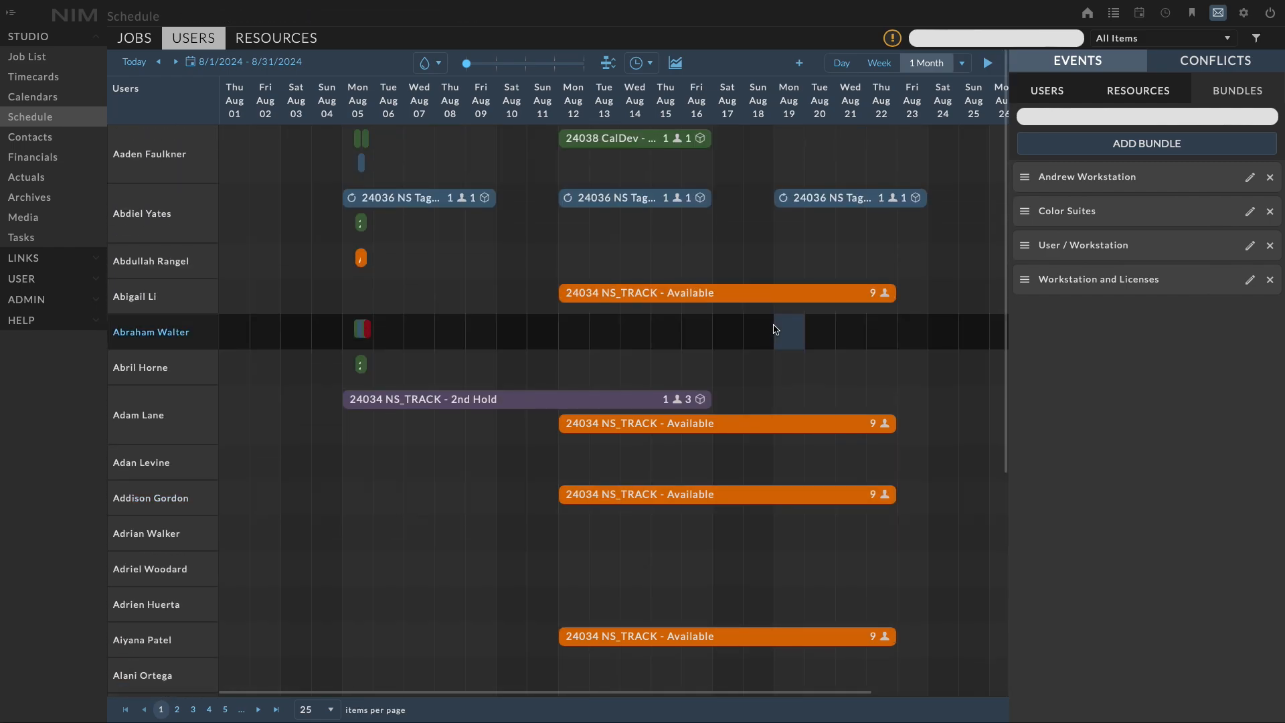
# - Make the Available 24034 NS_TRACK event unique for its first listed user and end that user's copy on August 16
pyautogui.rightClick(764, 294)
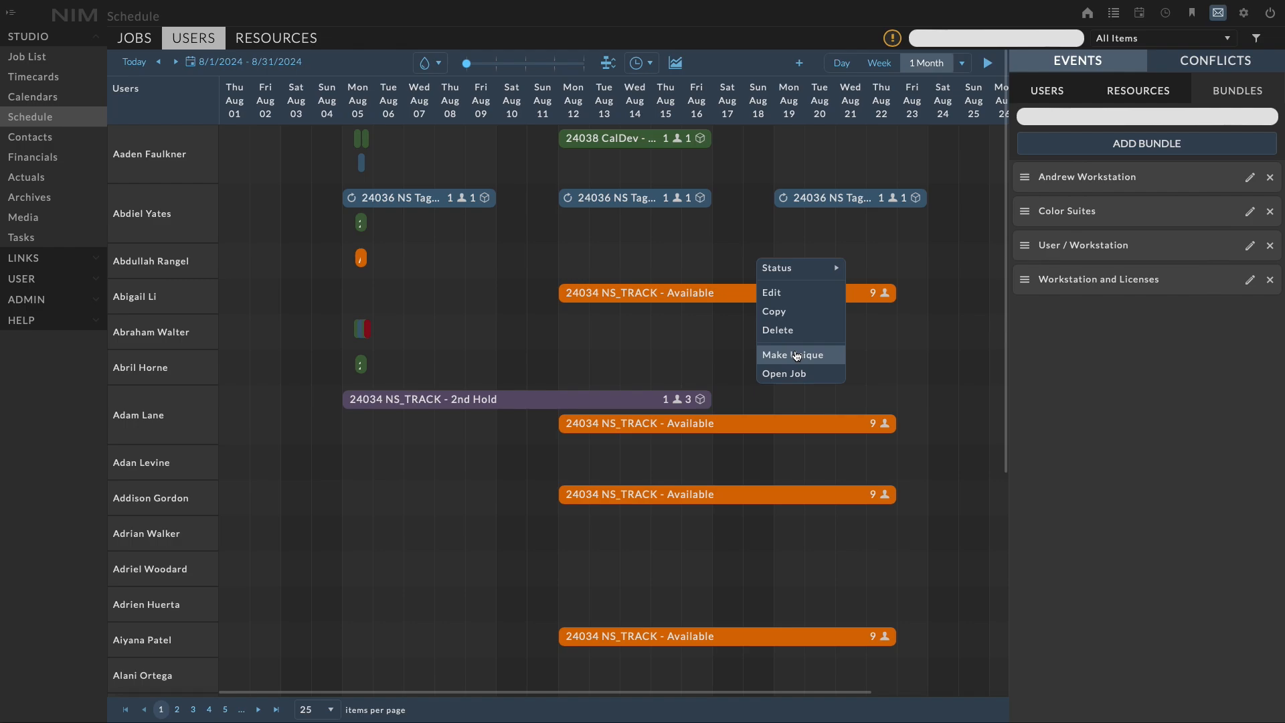
pyautogui.click(834, 358)
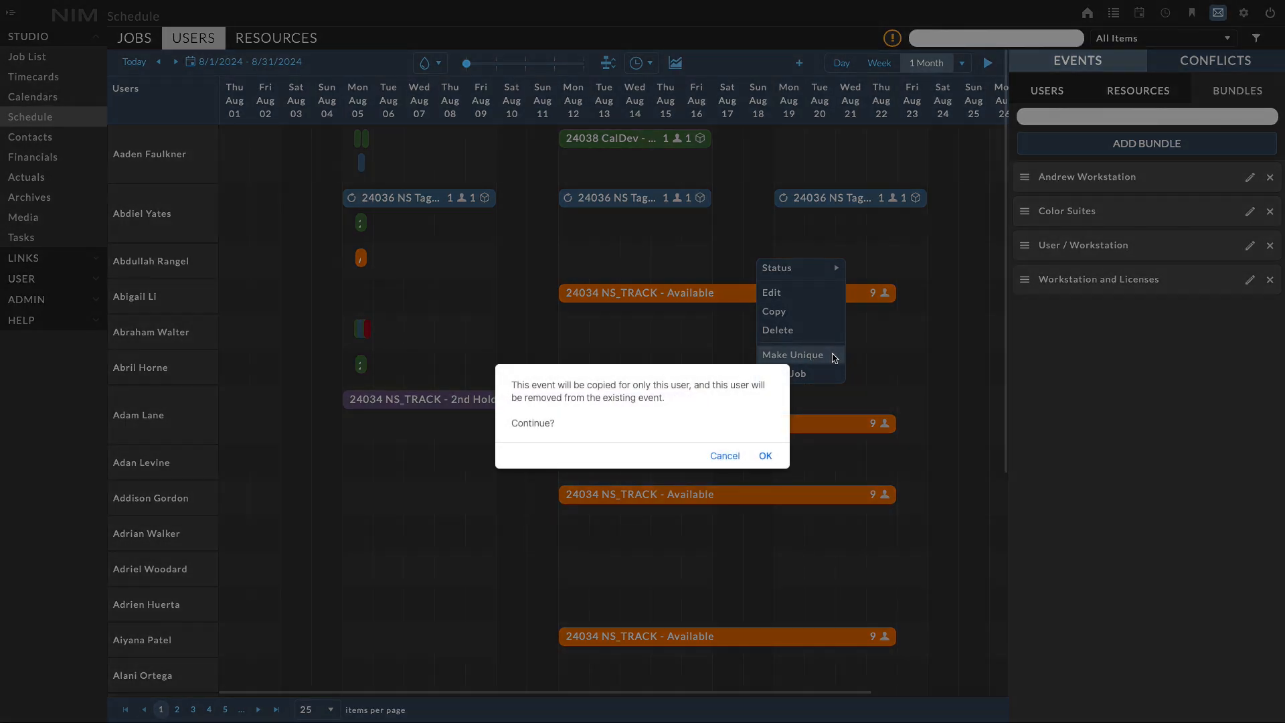
pyautogui.click(767, 456)
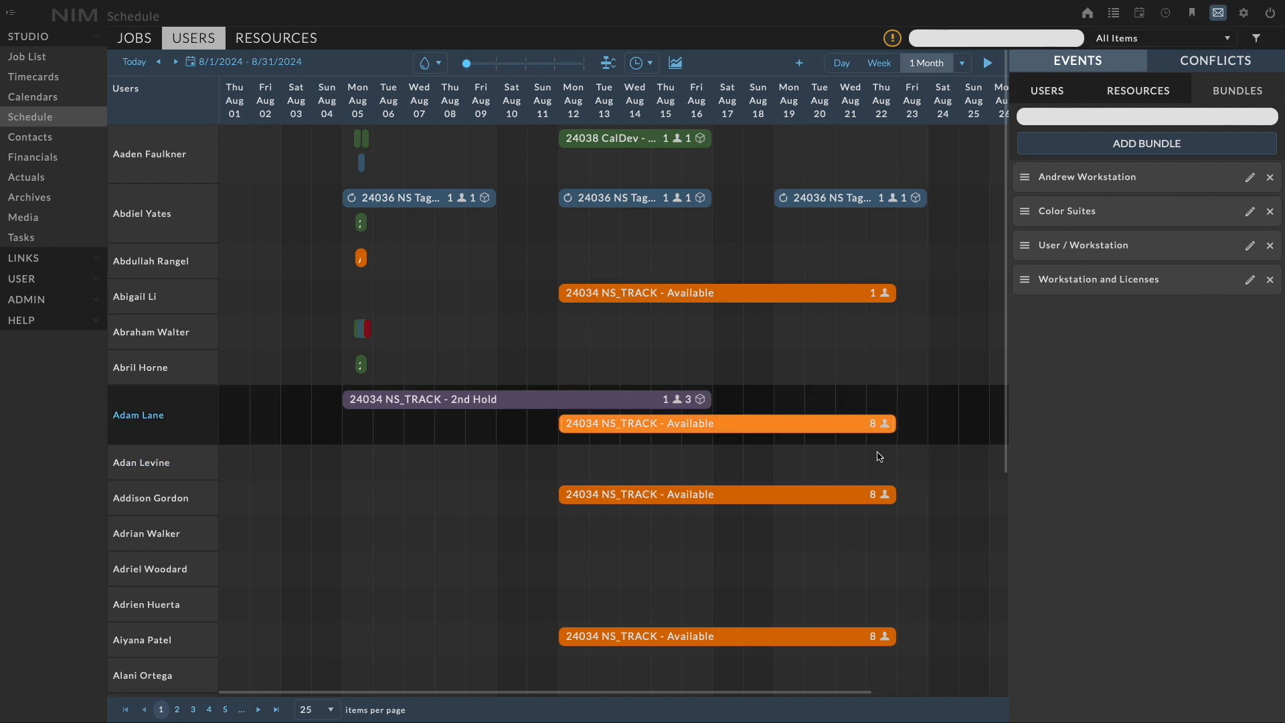
pyautogui.moveTo(893, 295); pyautogui.dragTo(705, 299)
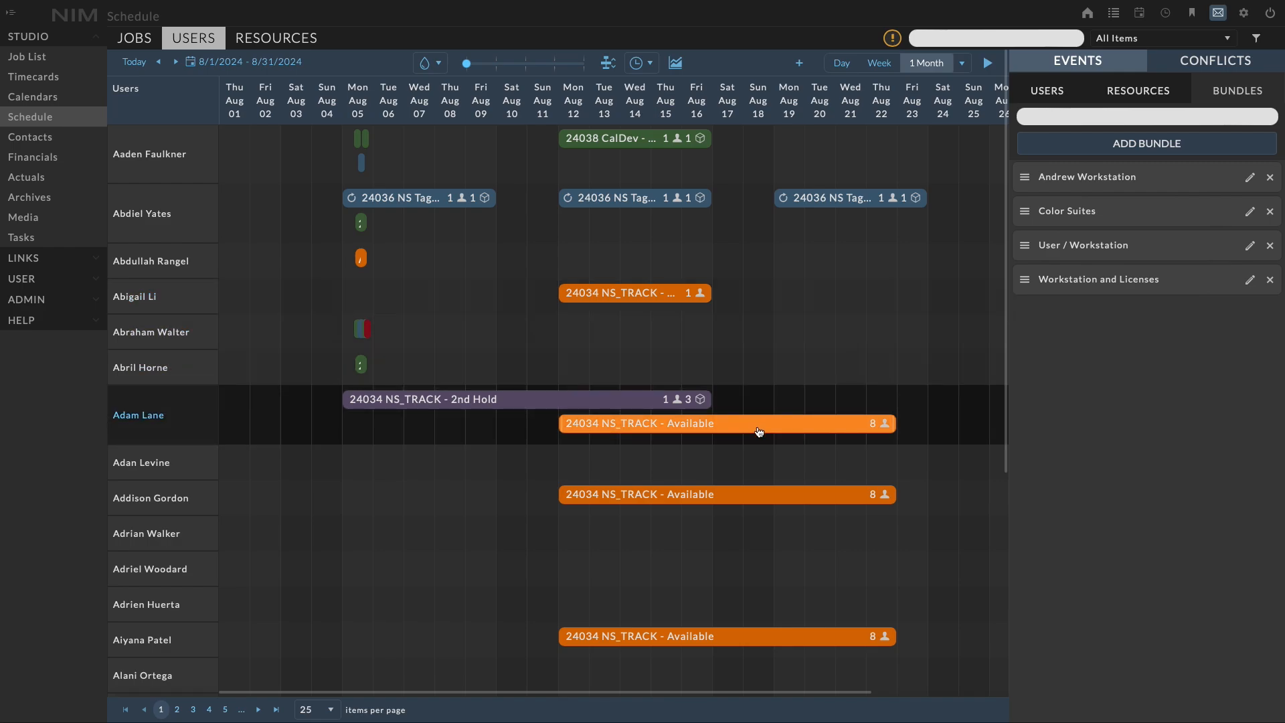
# - Reschedule the remaining group's Available NS_TRACK event to August 5 to 16 and add the individual Houdini License resource to it
pyautogui.moveTo(755, 428); pyautogui.dragTo(543, 432)
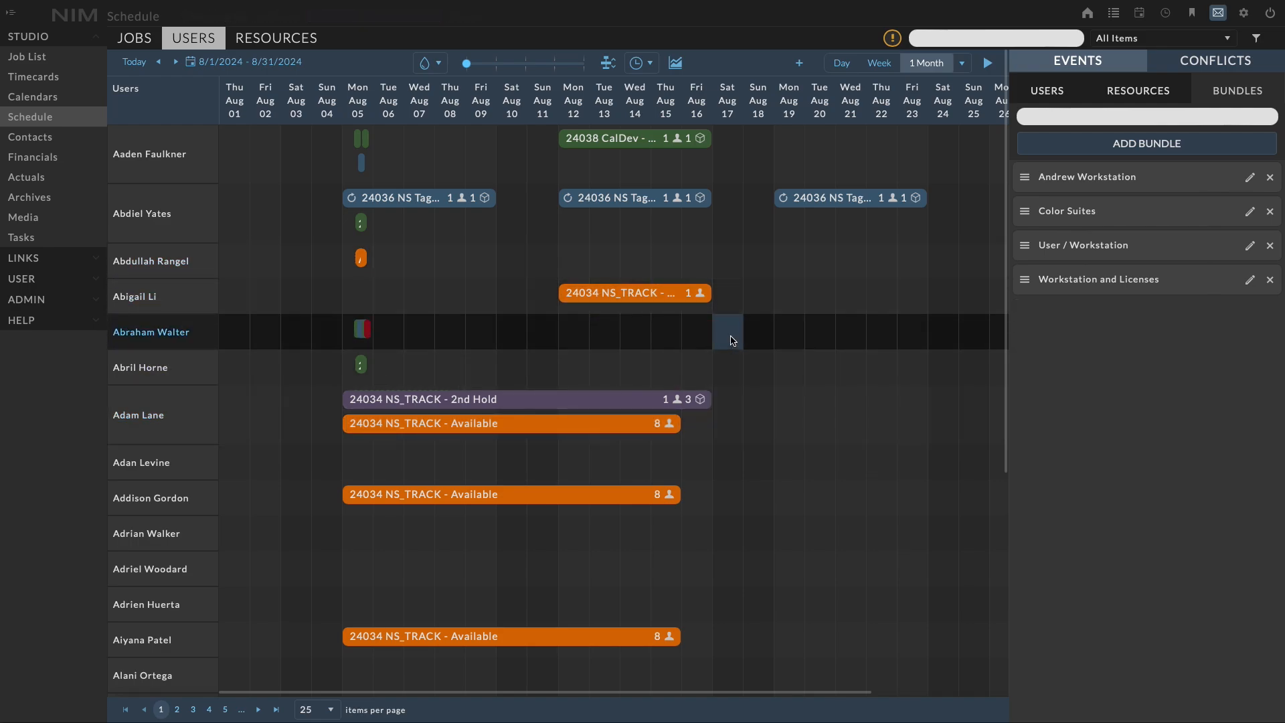
pyautogui.click(1122, 98)
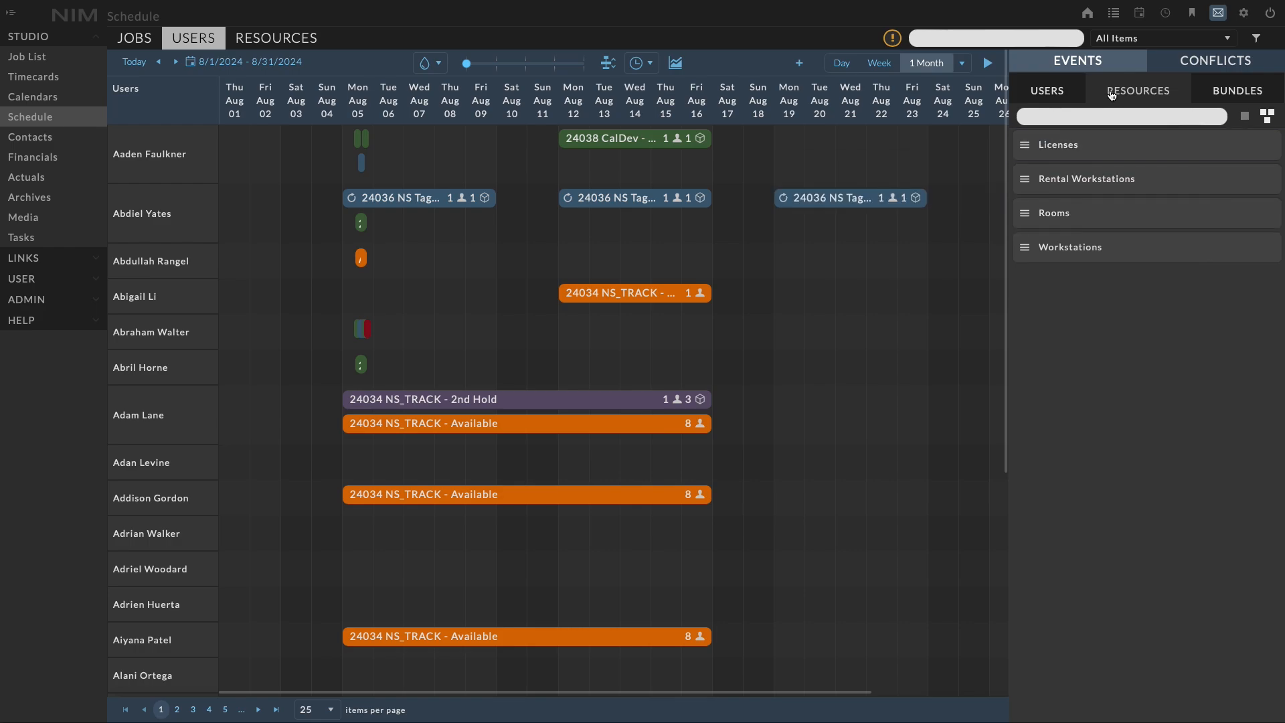
pyautogui.click(1238, 121)
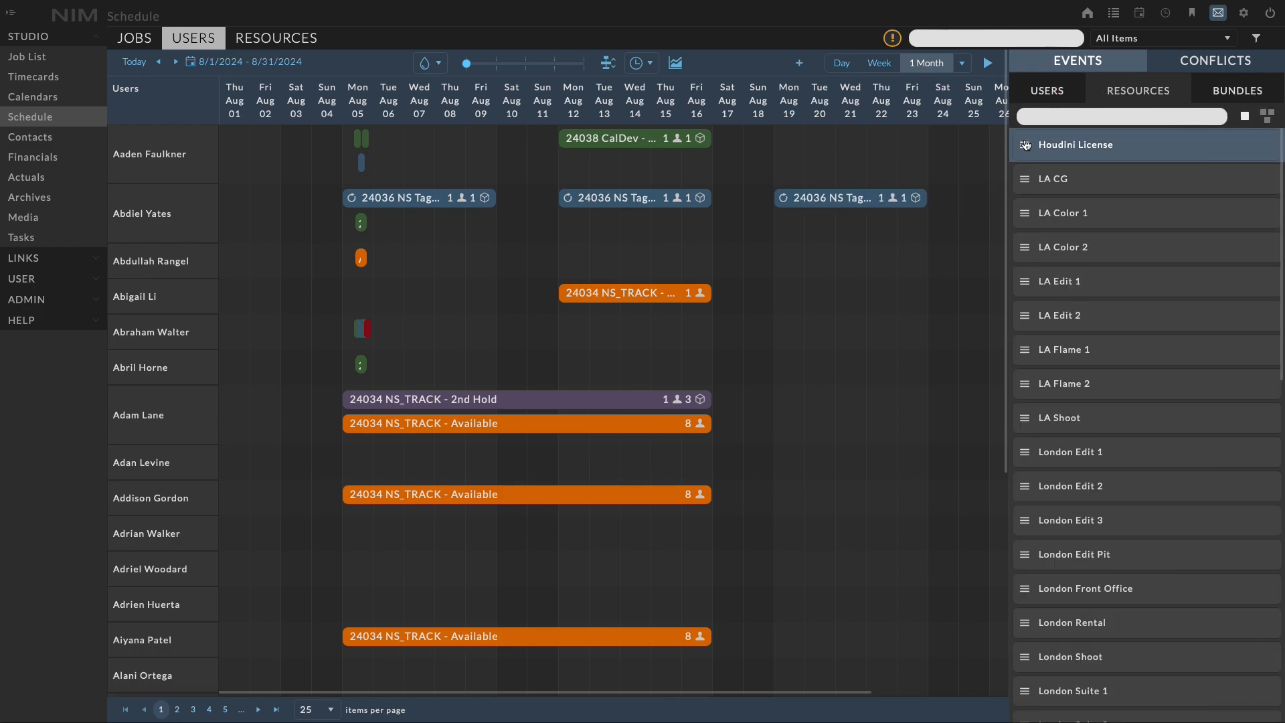
pyautogui.moveTo(1026, 146); pyautogui.dragTo(618, 429)
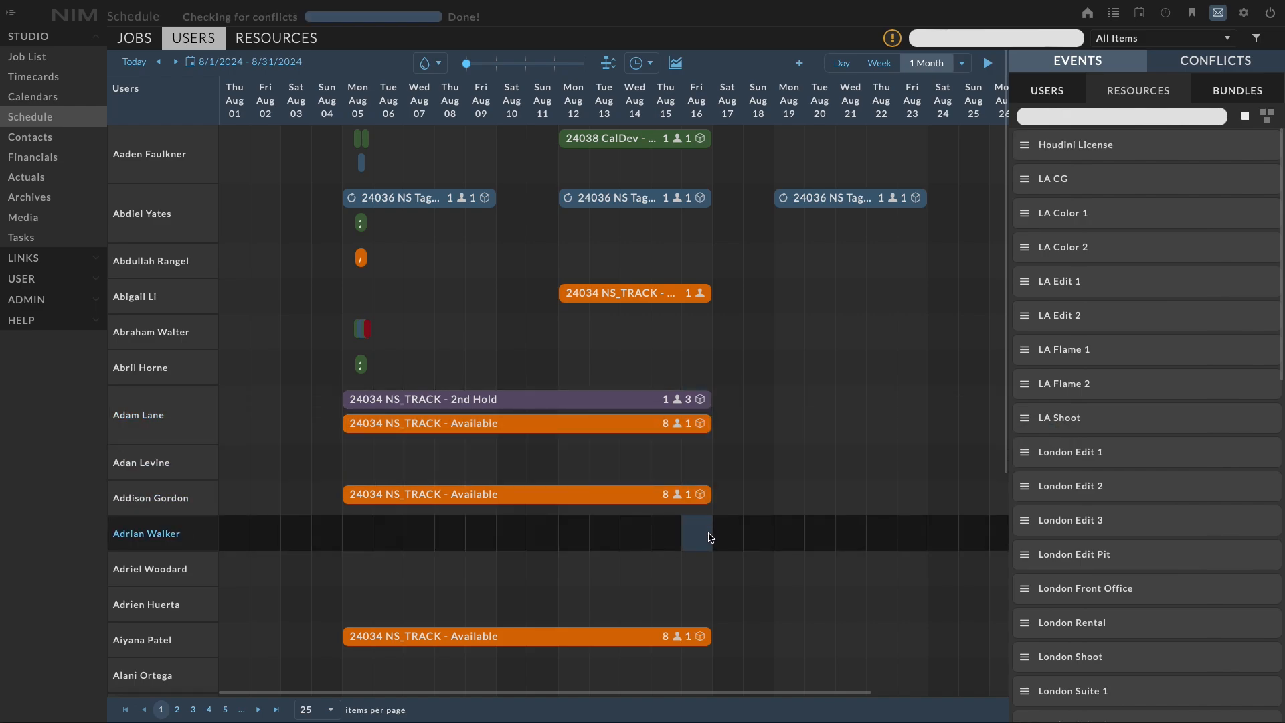
# - Shift the Available NS_TRACK event to August 12 to 23 in the Houdini License row of the Resources view, then check it per user
pyautogui.click(267, 39)
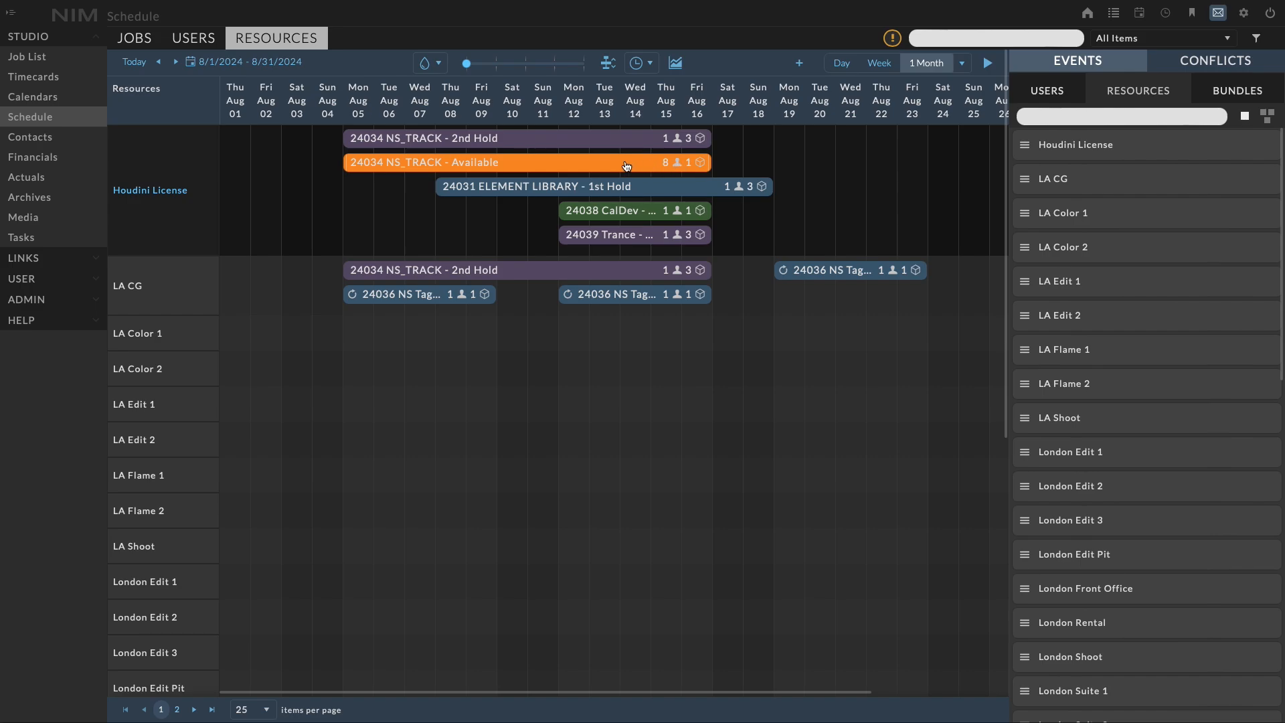
pyautogui.moveTo(626, 166); pyautogui.dragTo(850, 172)
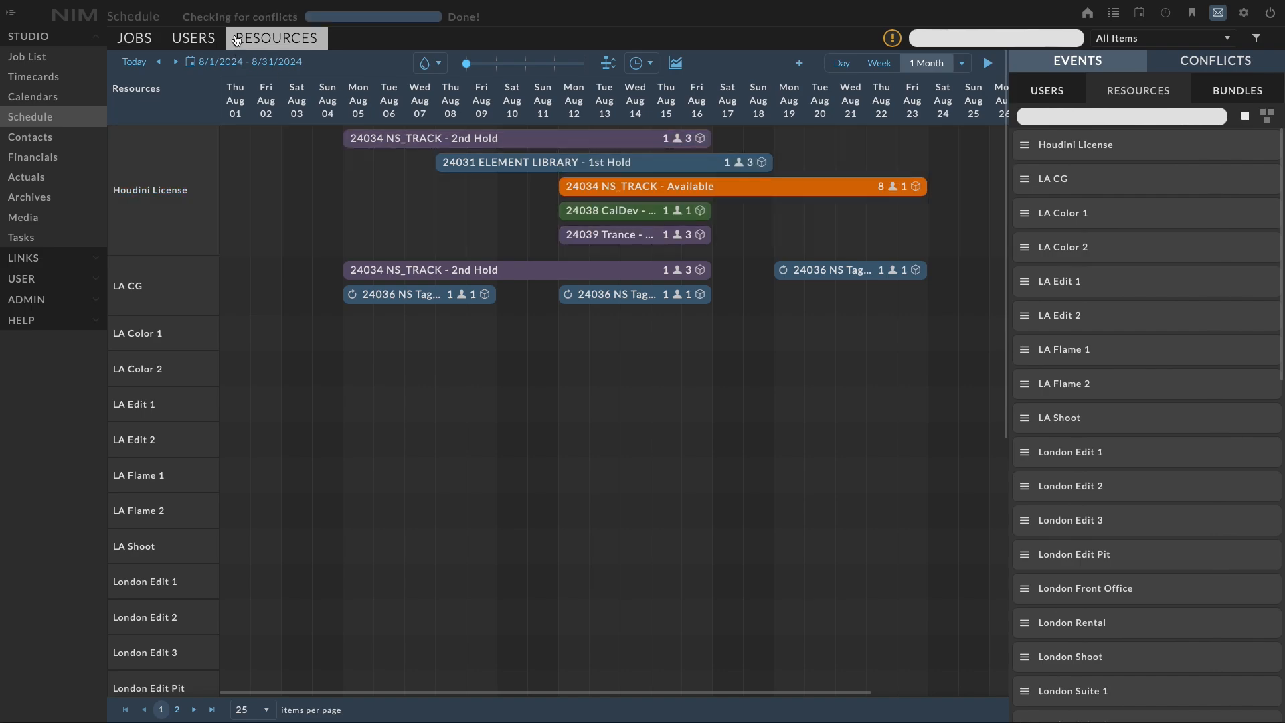
pyautogui.click(209, 41)
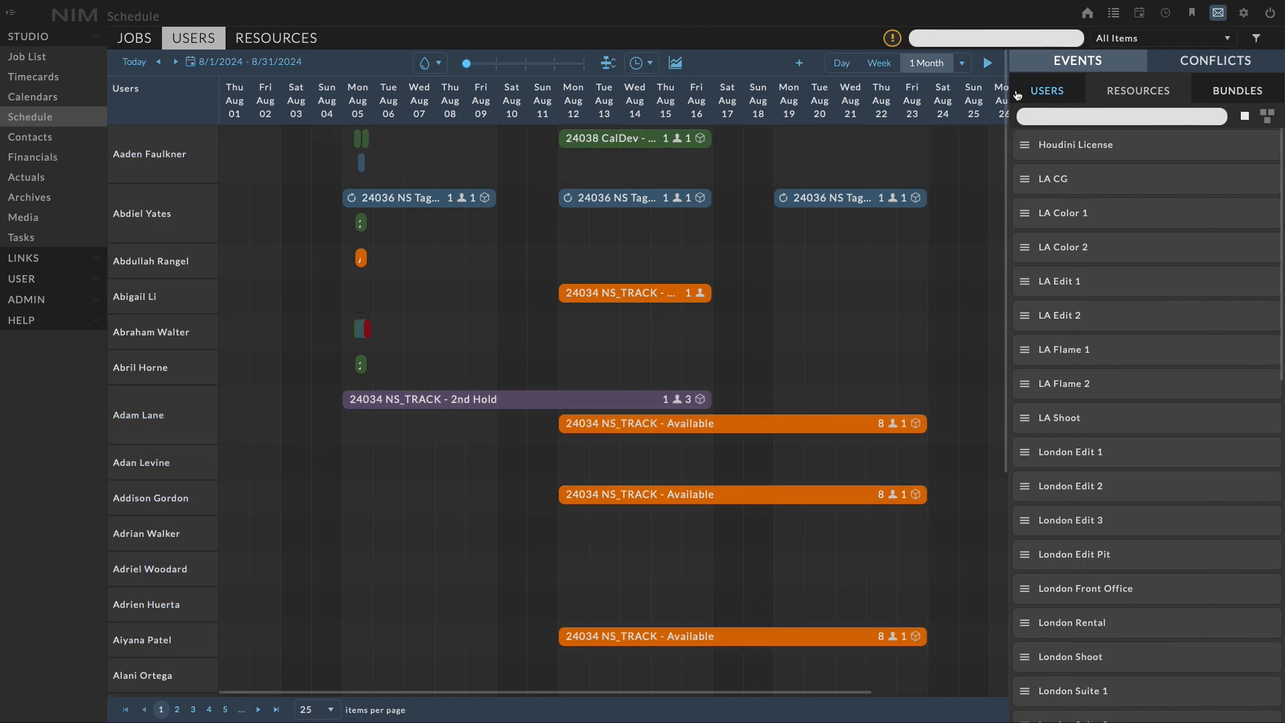
pyautogui.click(1056, 96)
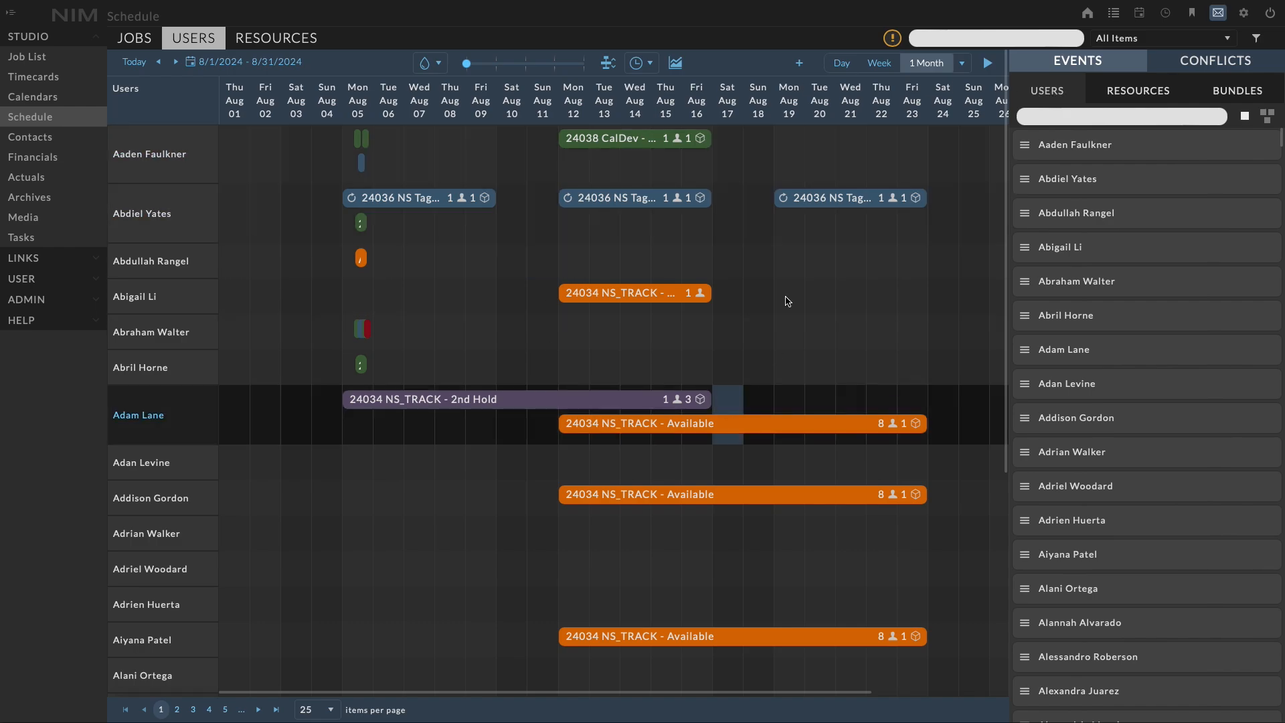
# - In the Jobs view with expanded event details, add users from Booked and 1st Hold events to the 24038 CalDev job's crew
pyautogui.click(134, 38)
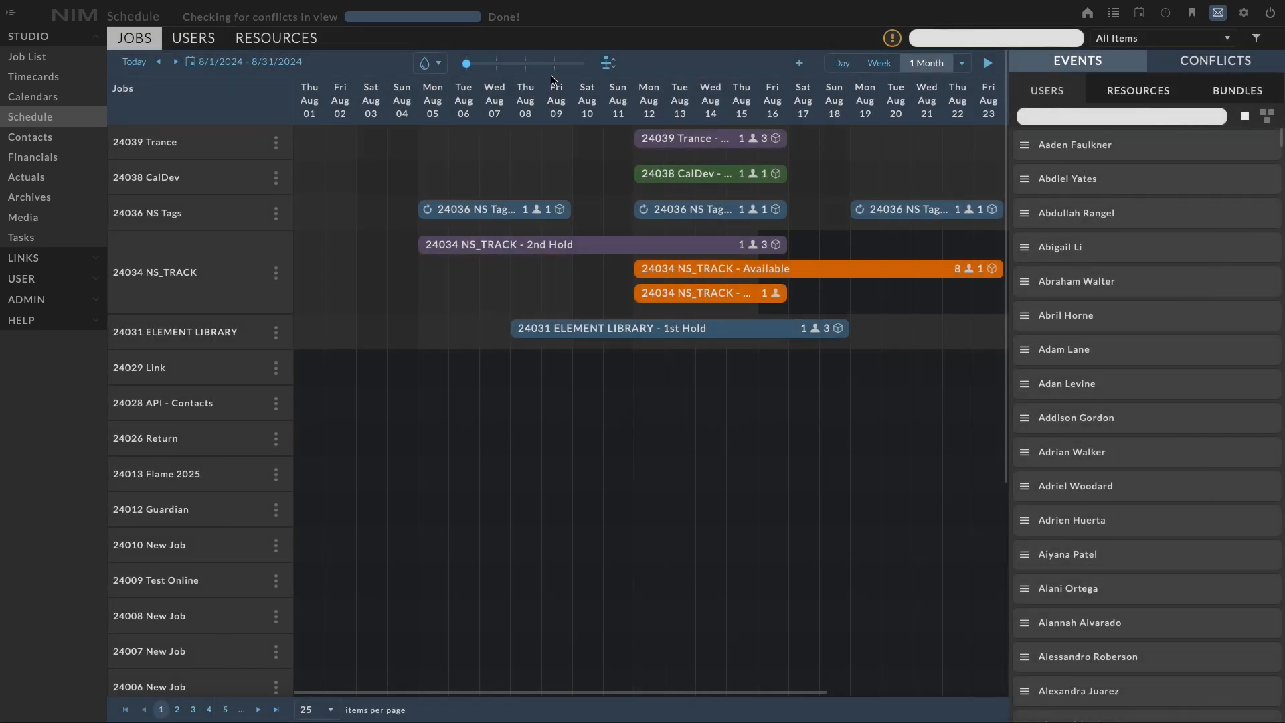
pyautogui.click(610, 64)
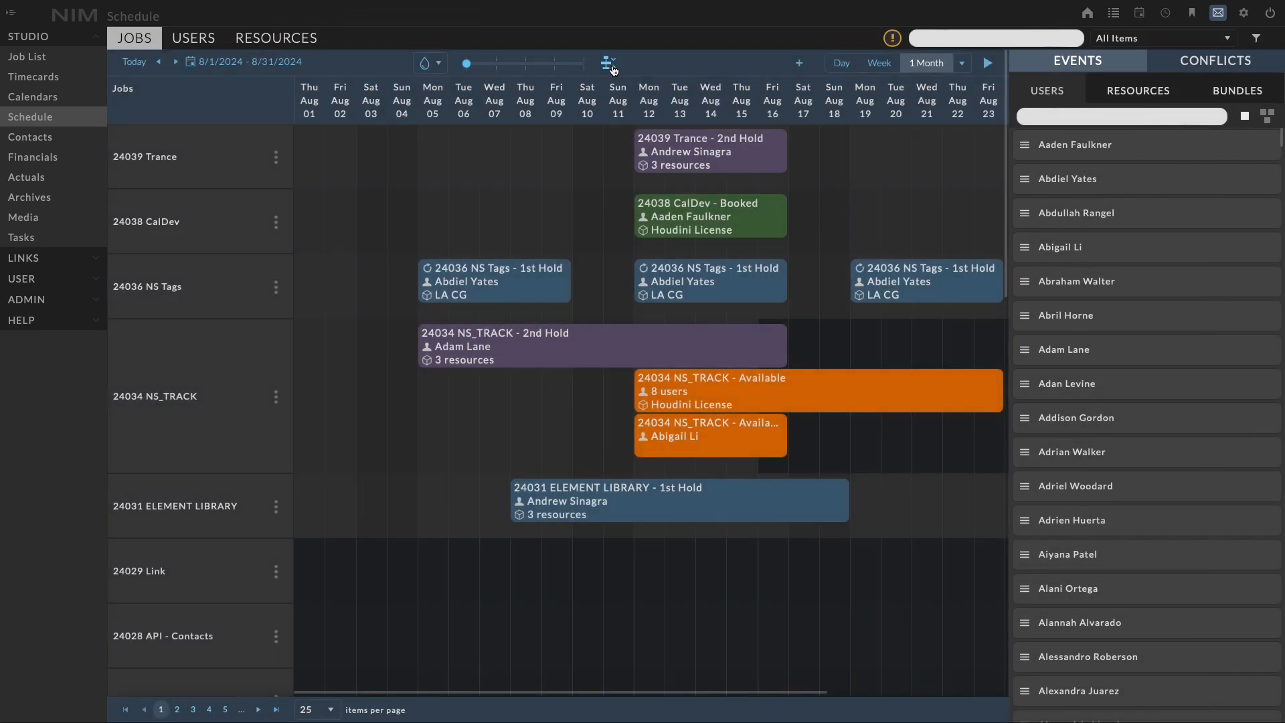
pyautogui.moveTo(277, 222)
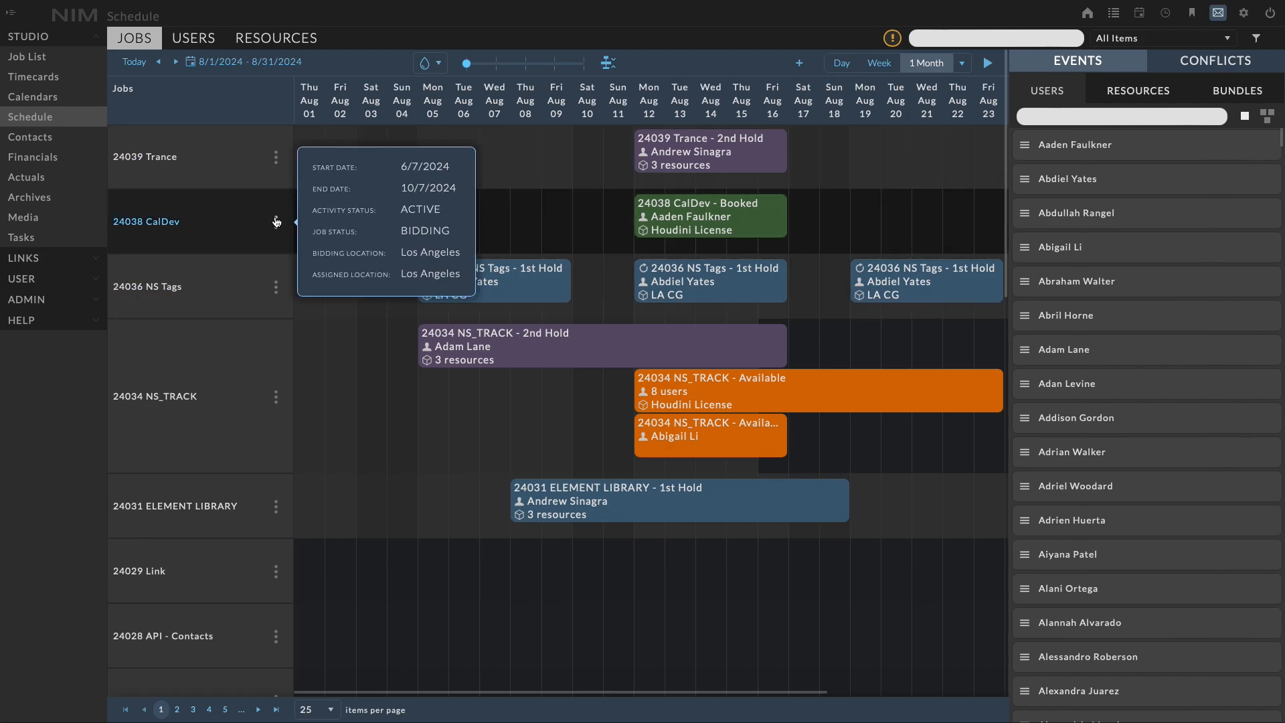
pyautogui.click(277, 221)
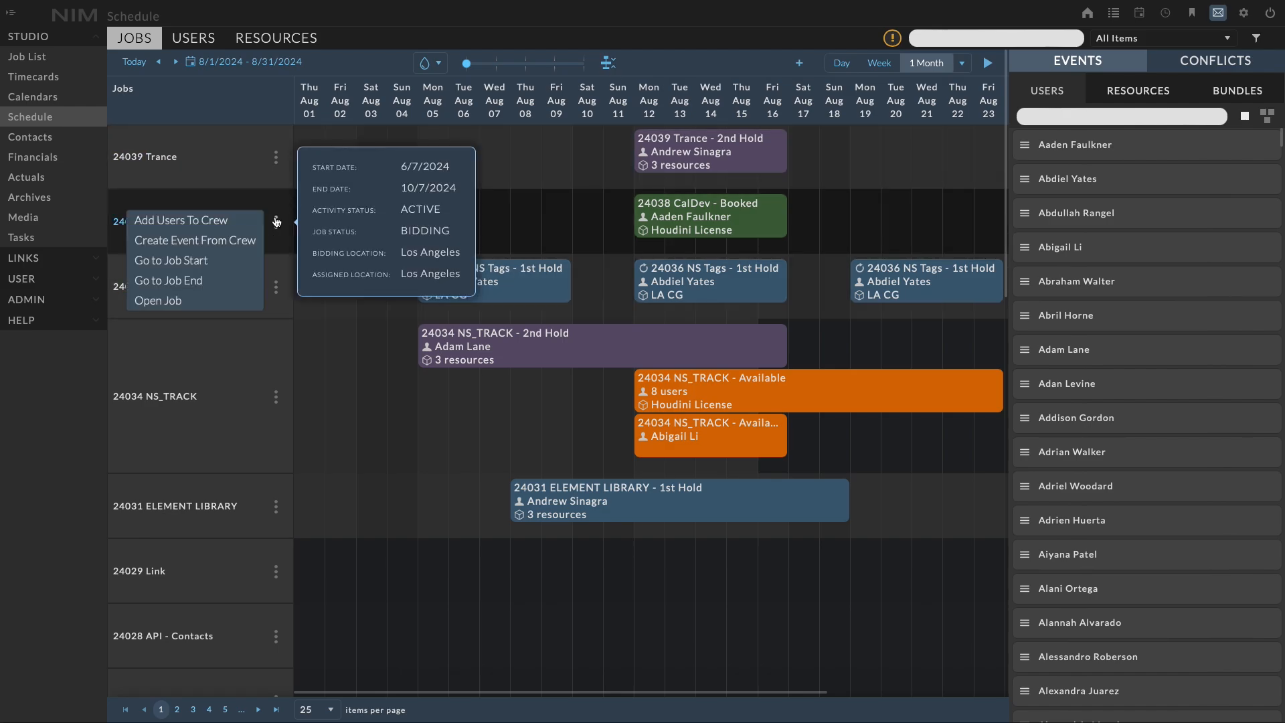
pyautogui.click(221, 223)
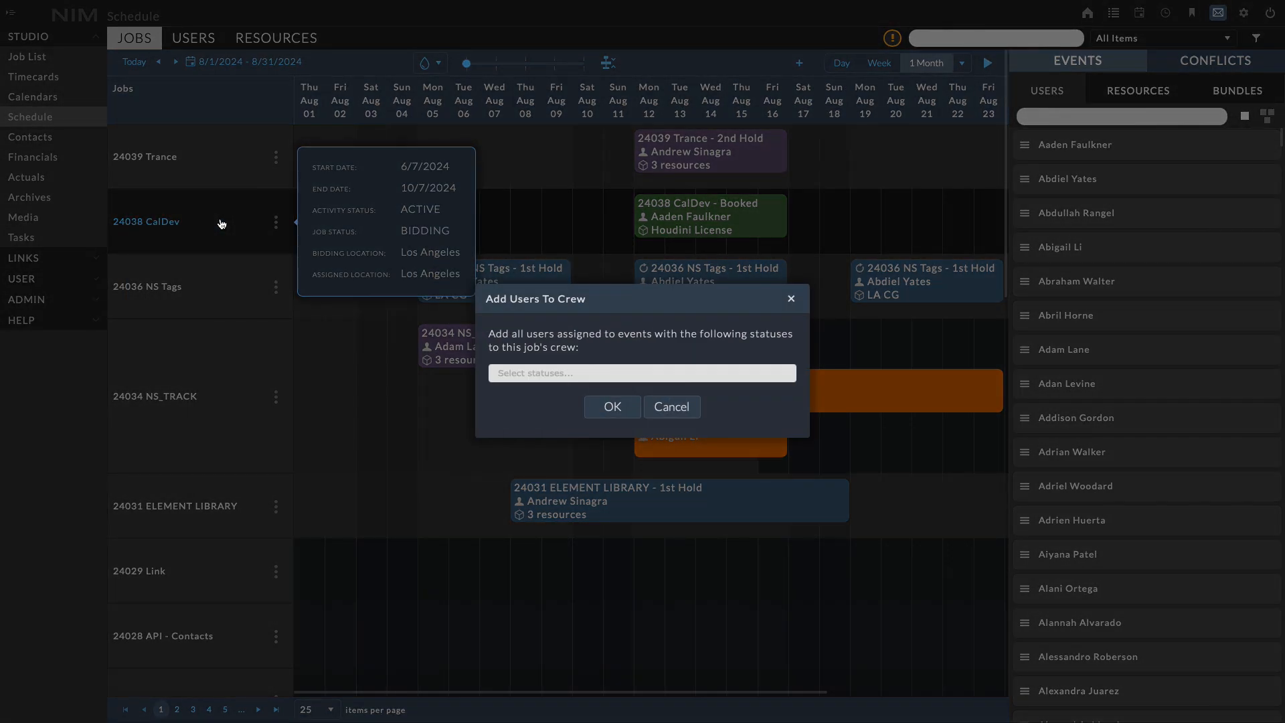
pyautogui.click(553, 375)
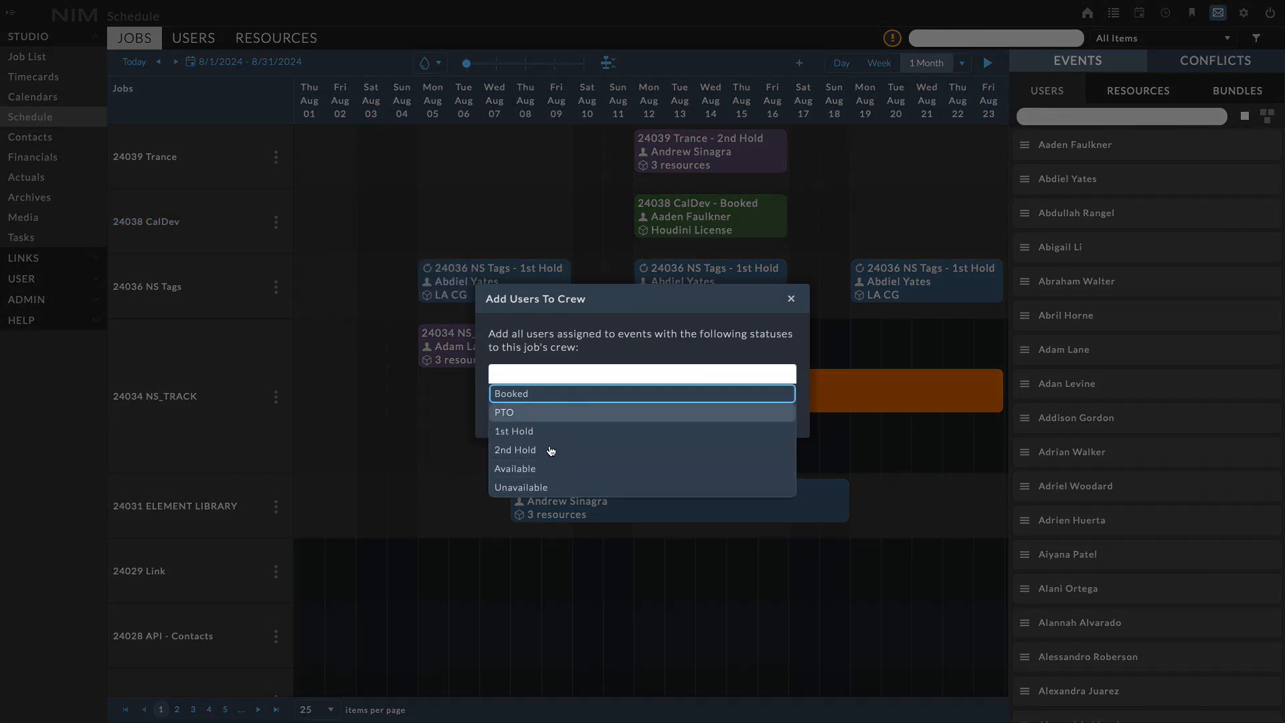
pyautogui.click(540, 396)
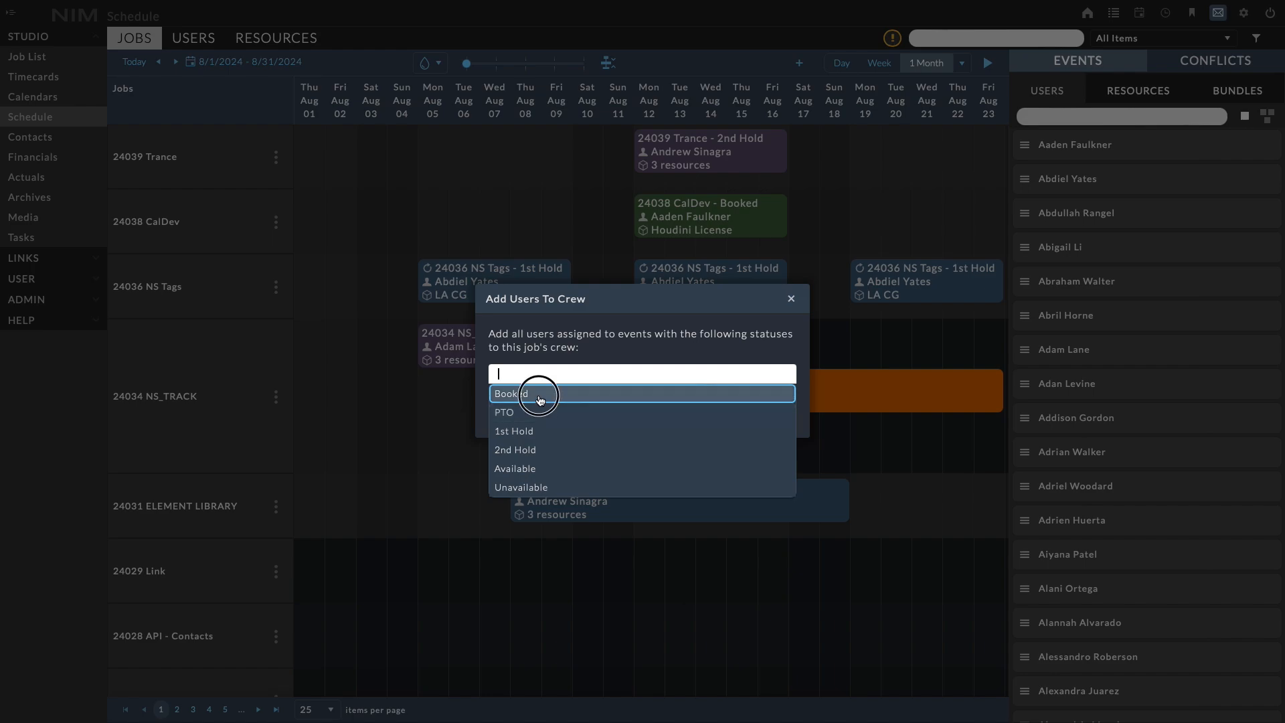
pyautogui.click(579, 377)
pyautogui.click(561, 431)
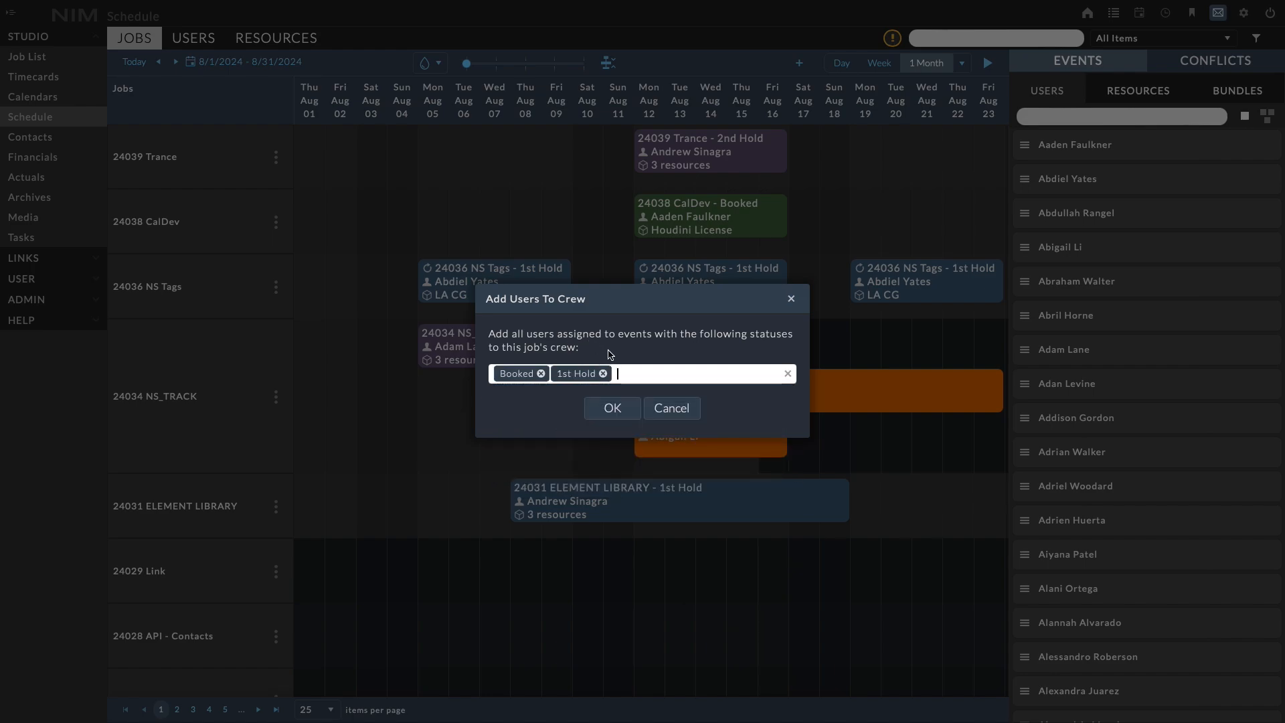
pyautogui.click(610, 408)
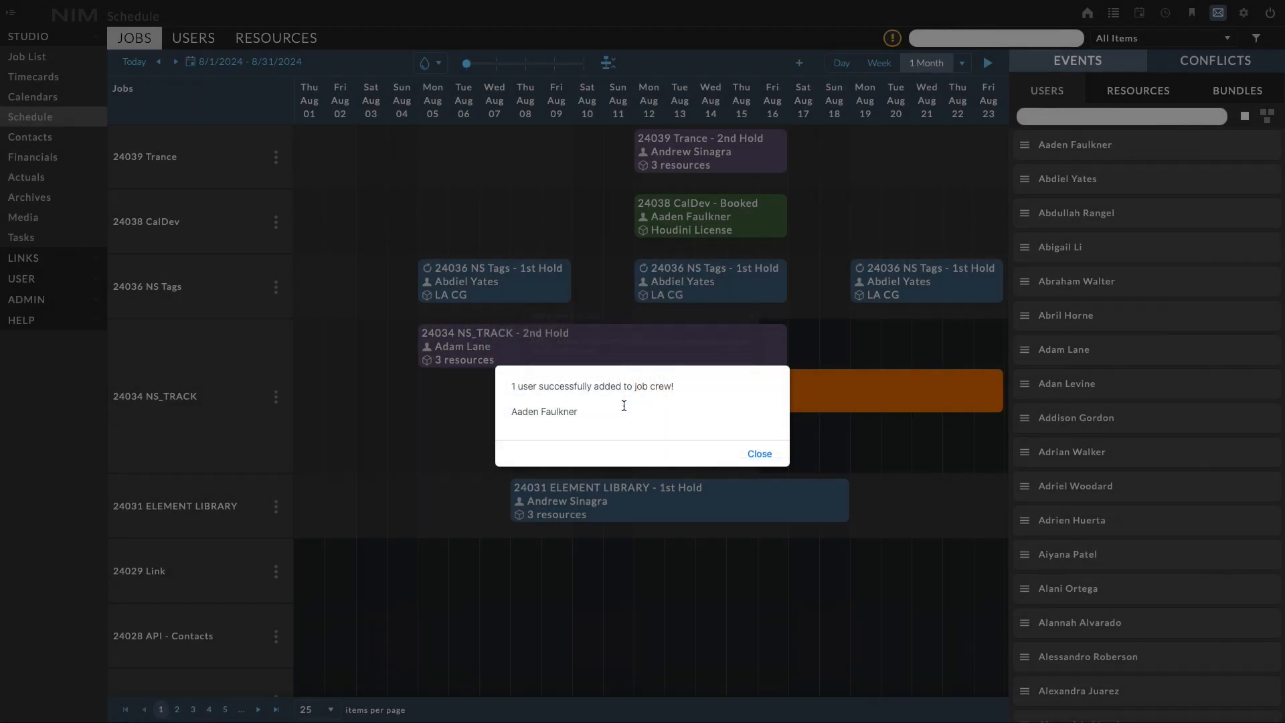
pyautogui.click(761, 455)
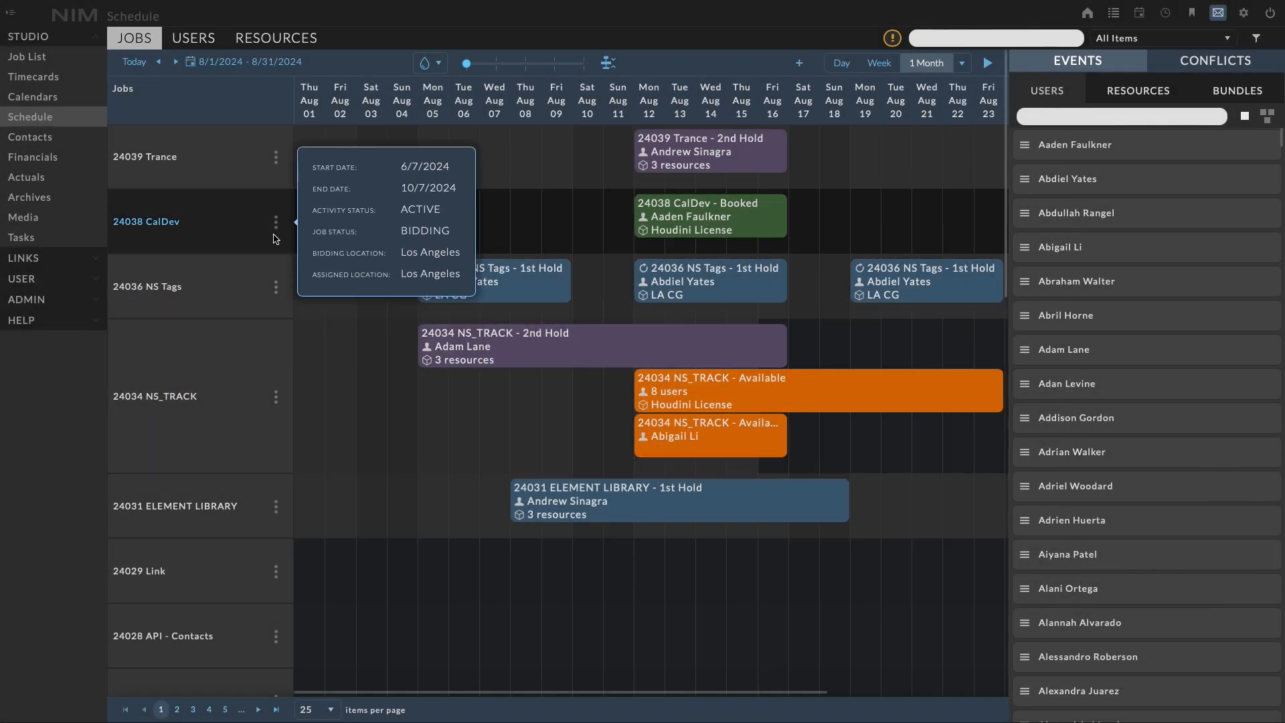
# - Create an event from the 24038 CalDev job's crew with the status Booked, keeping the job's dates 6/7/2024 to 10/7/2024
pyautogui.click(275, 227)
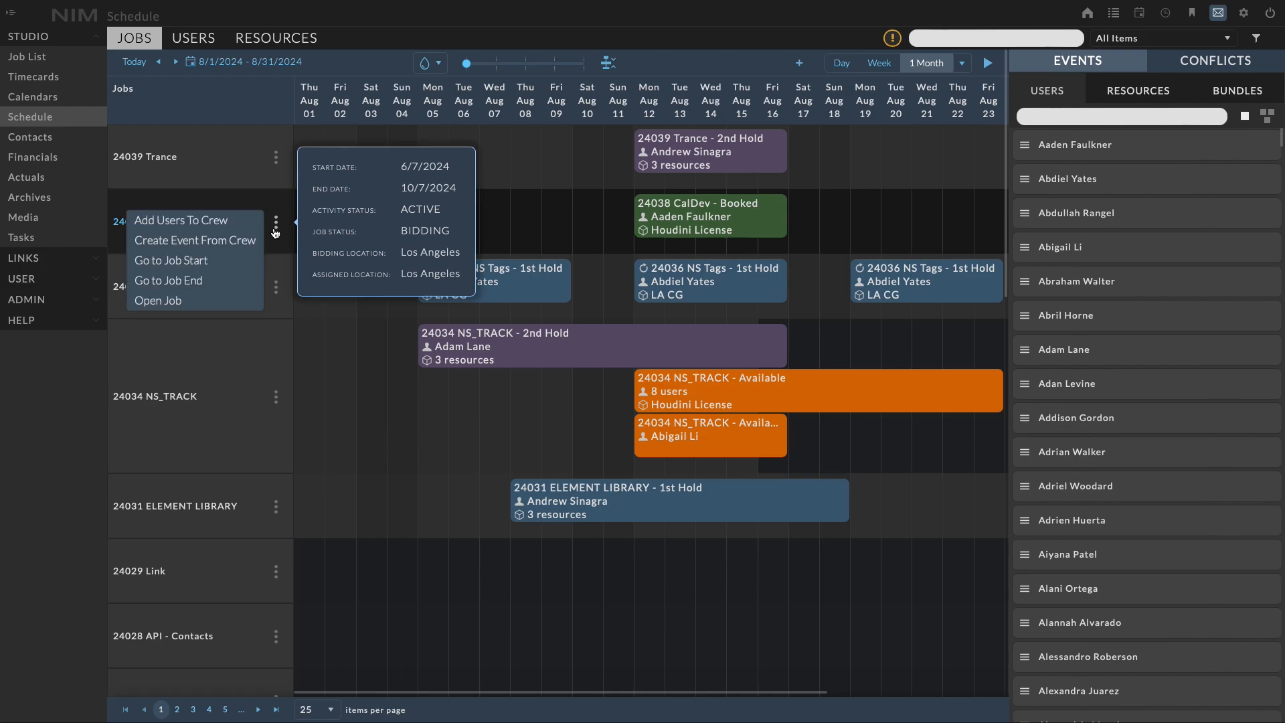
pyautogui.click(239, 246)
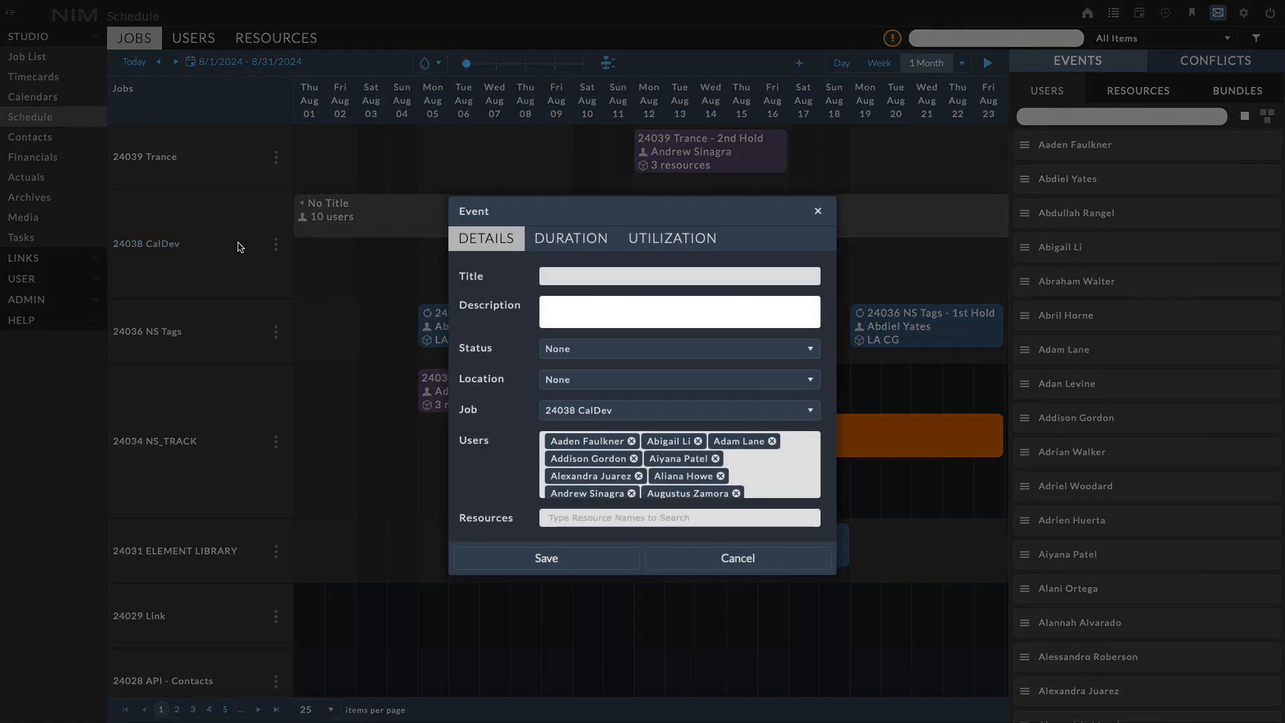
pyautogui.scroll(-1, 763, 450)
pyautogui.scroll(1, 762, 450)
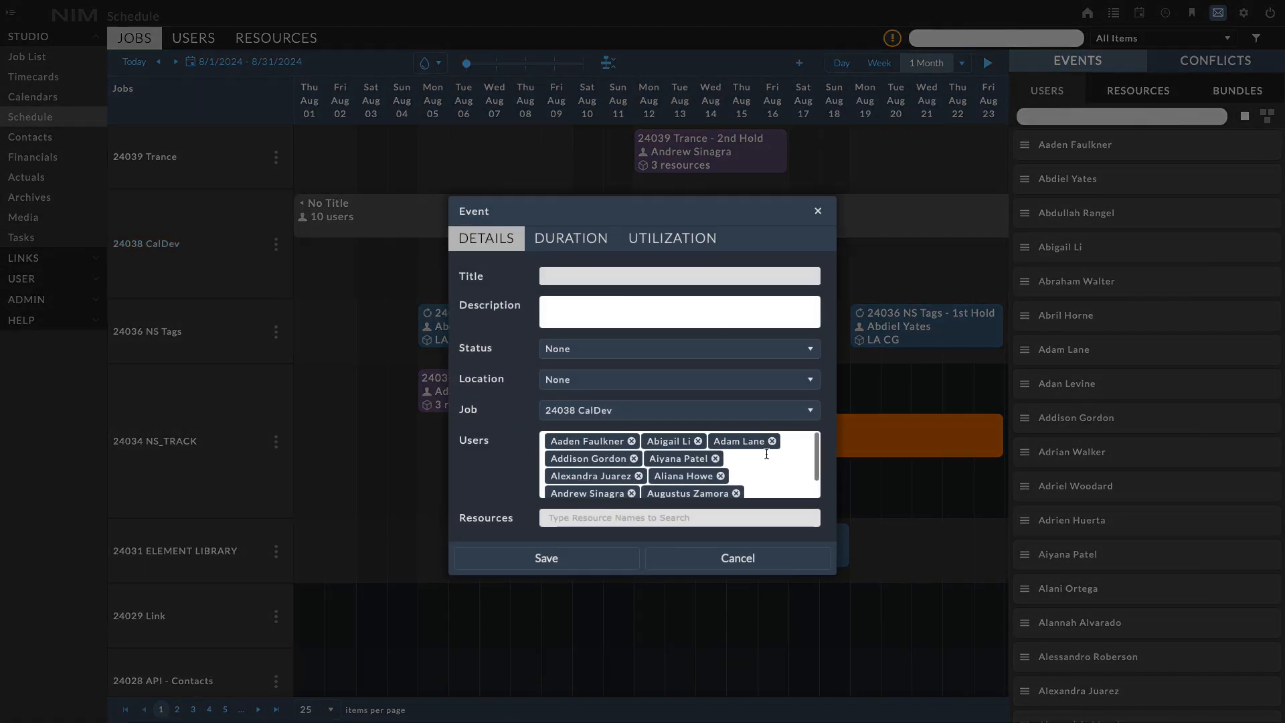
pyautogui.click(611, 354)
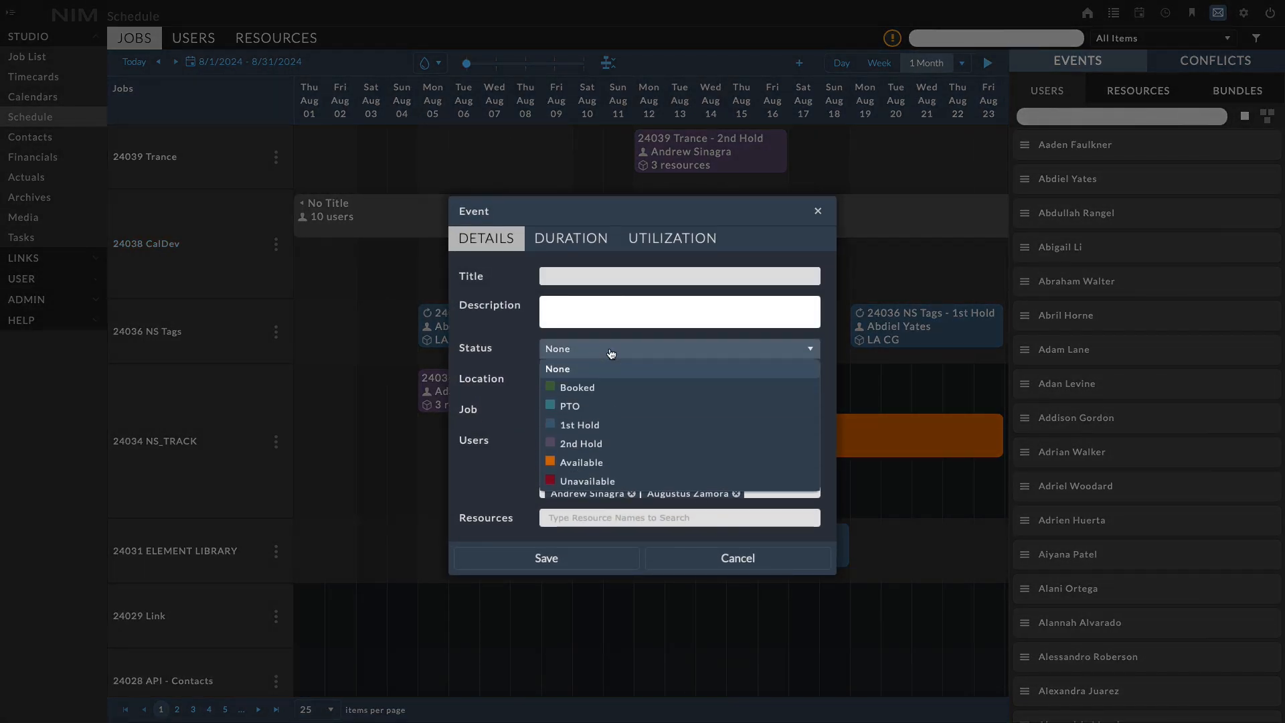
pyautogui.click(608, 385)
pyautogui.click(584, 243)
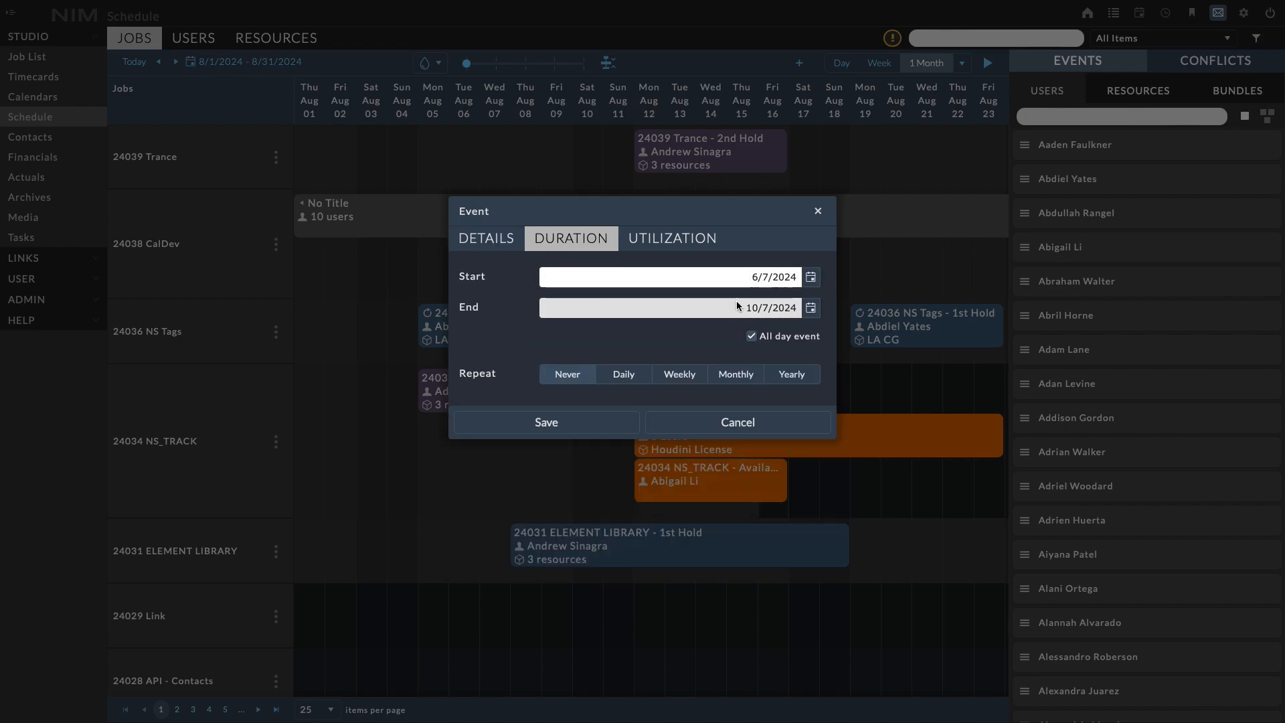
pyautogui.click(495, 249)
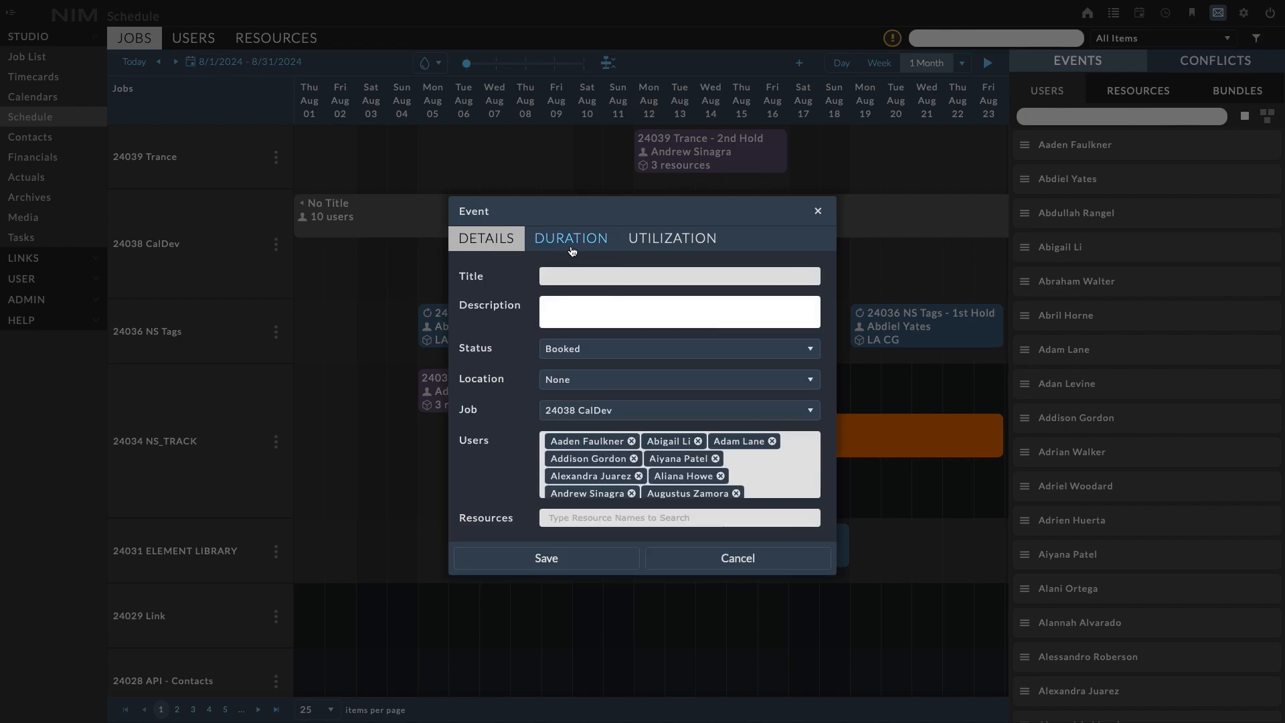
pyautogui.click(606, 560)
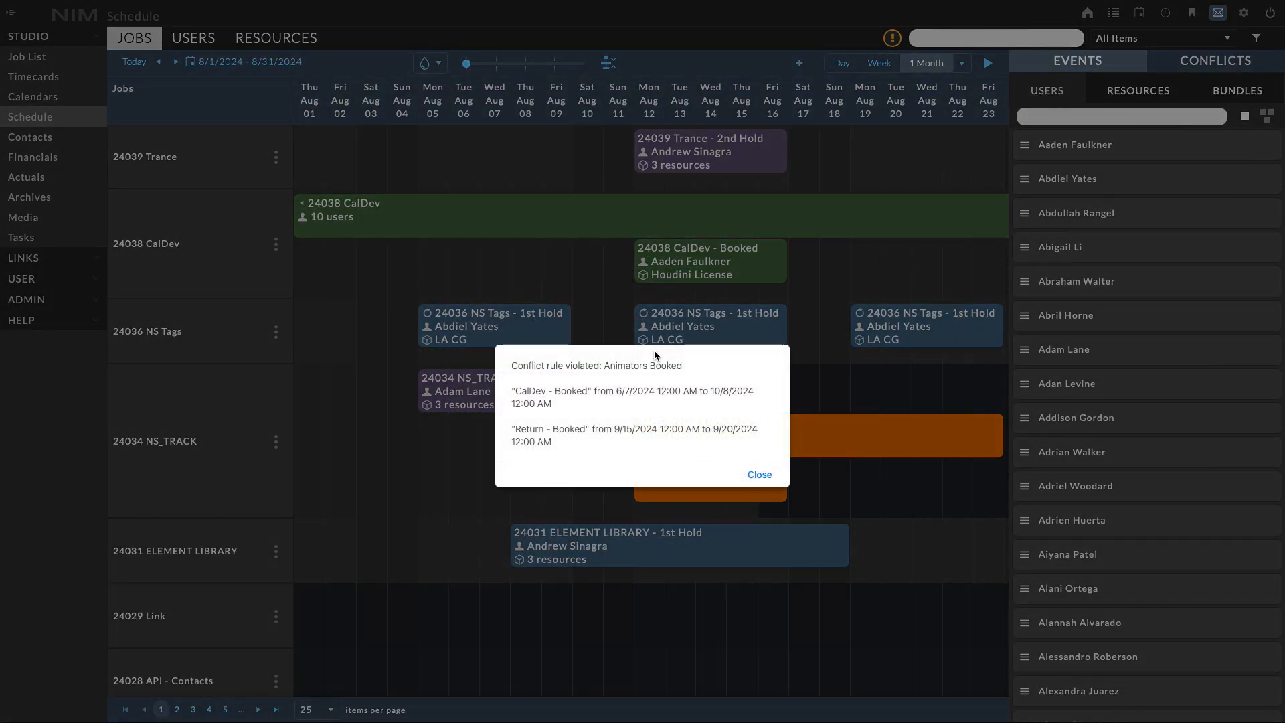
pyautogui.click(758, 474)
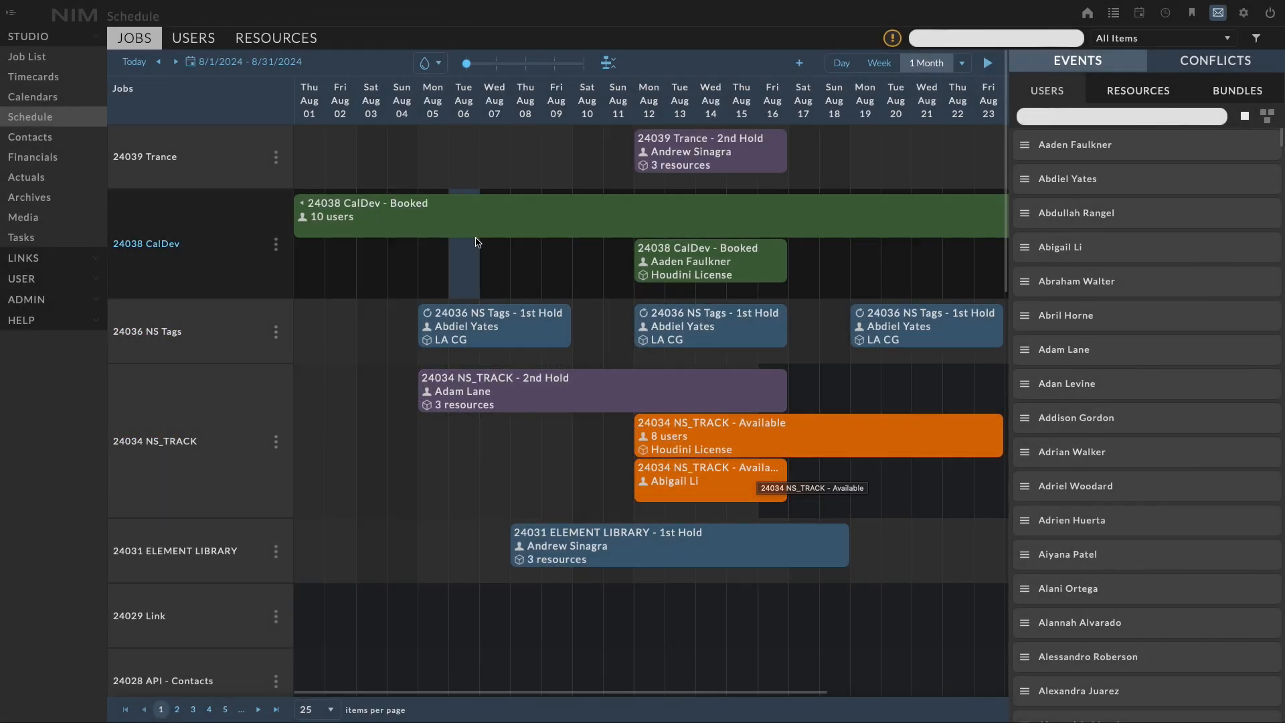
# - Review how the Booked 24038 CalDev crew event is distributed over the user rows in the Users view
pyautogui.click(196, 39)
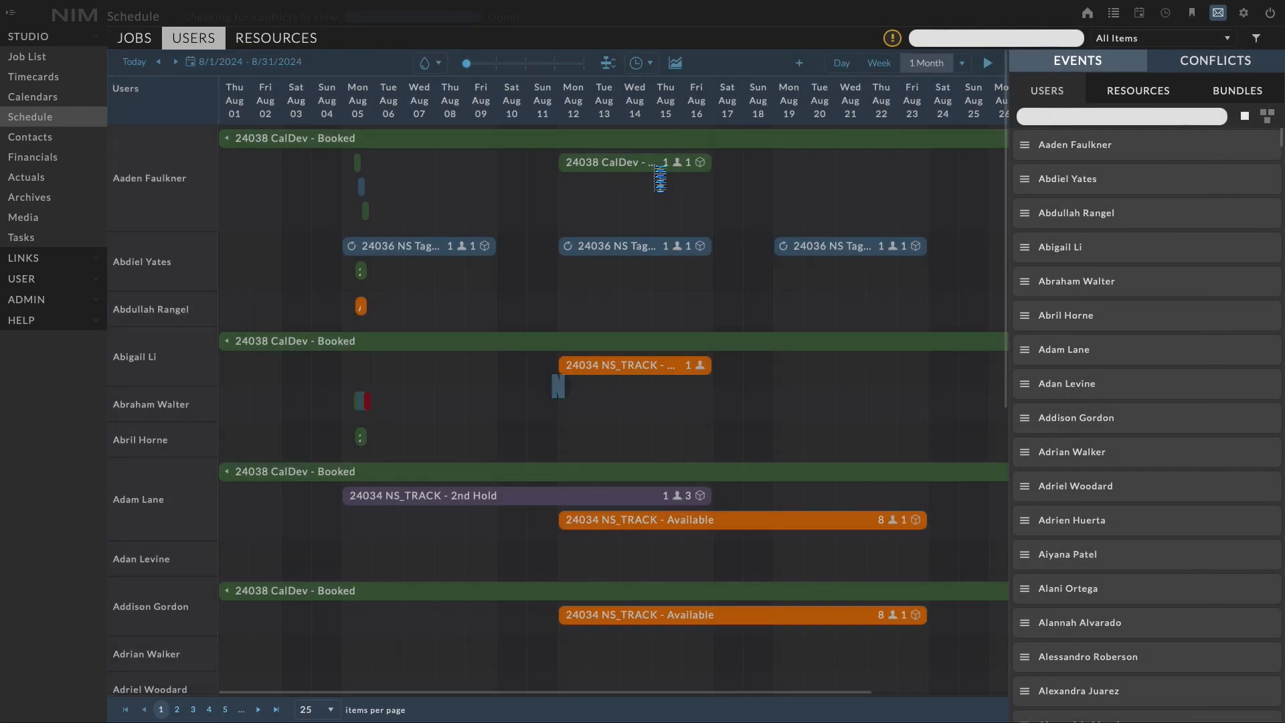
pyautogui.scroll(-3, 614, 467)
pyautogui.scroll(5, 615, 467)
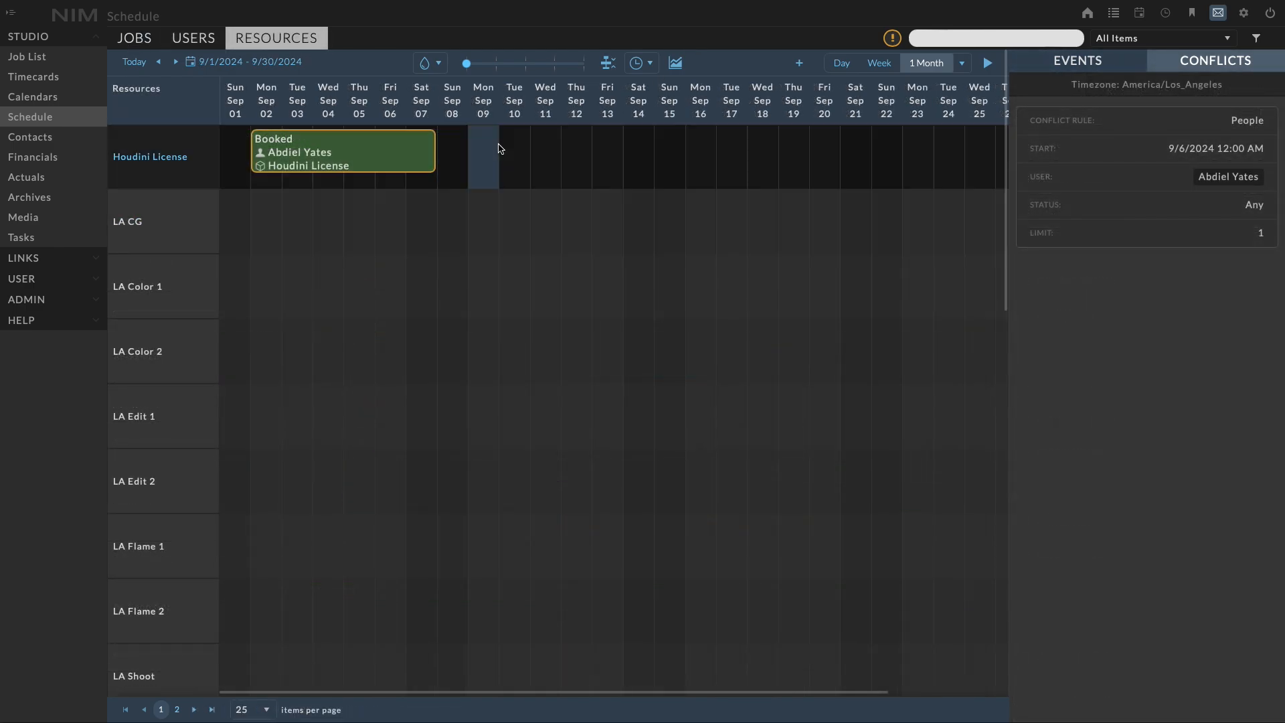
# - Create a Houdini License event from September 16 to 20 and set its status to 2nd Hold
pyautogui.click(1077, 61)
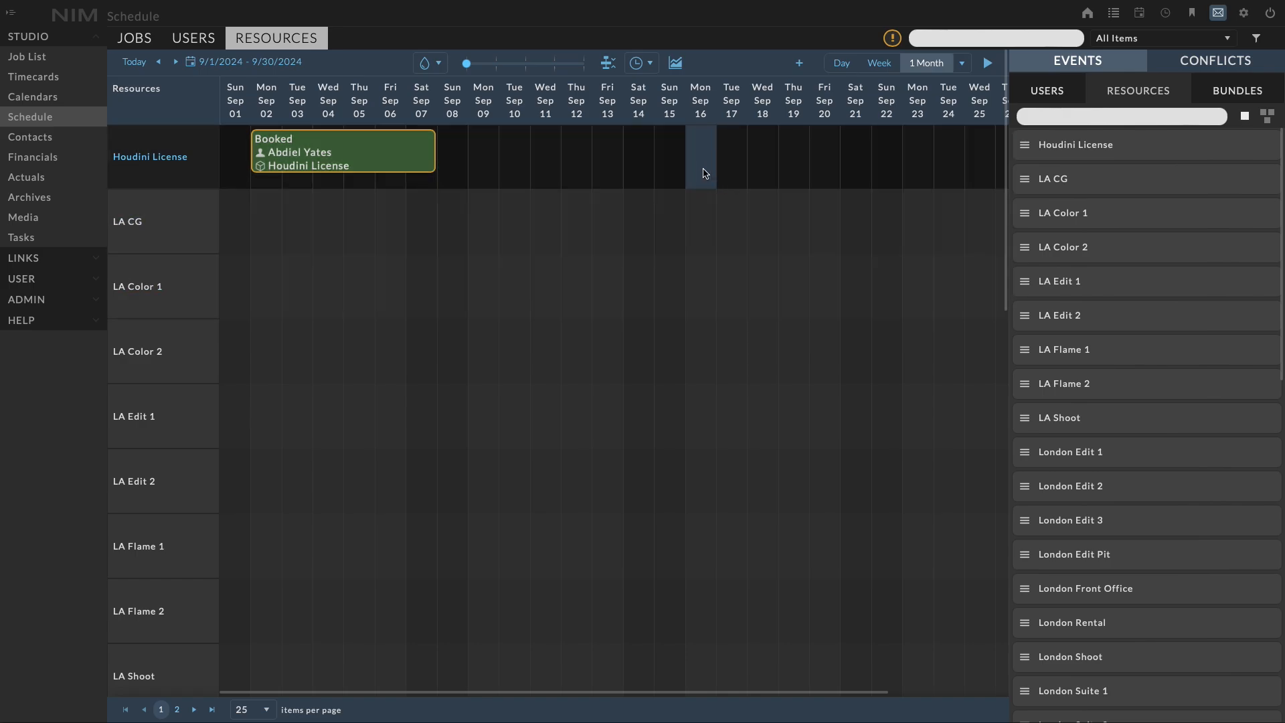
pyautogui.doubleClick(704, 173)
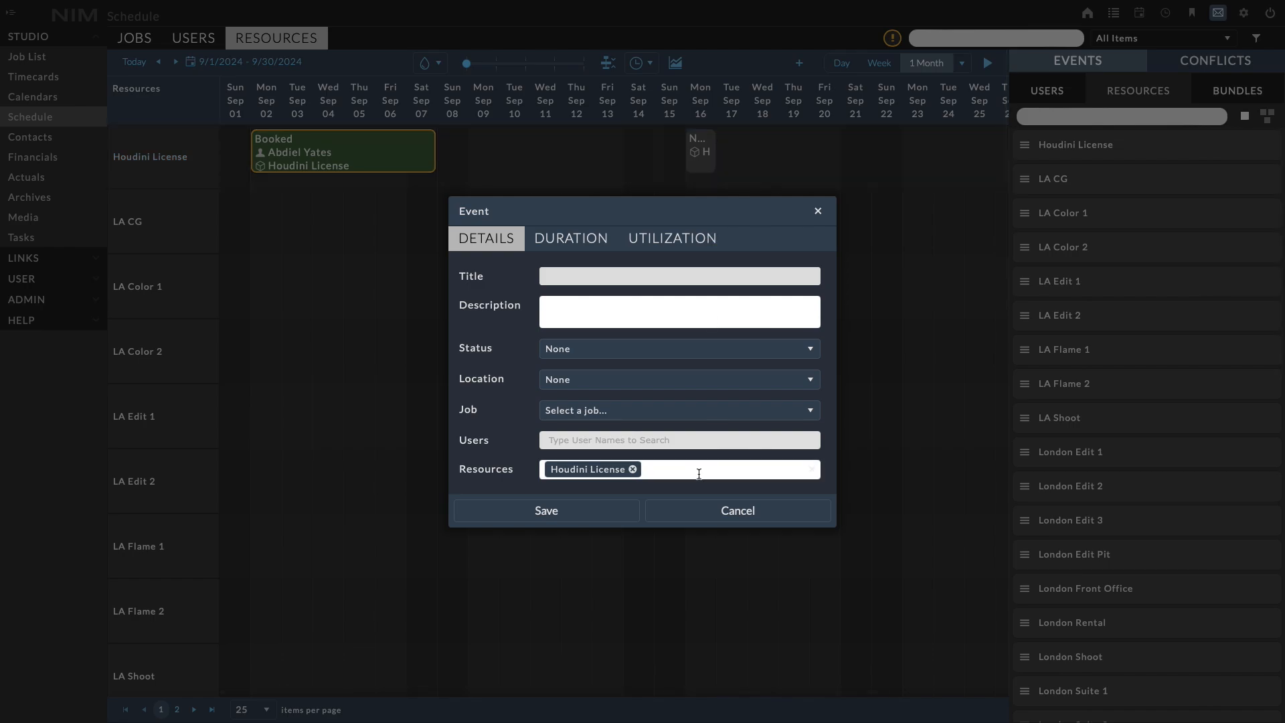
pyautogui.click(593, 510)
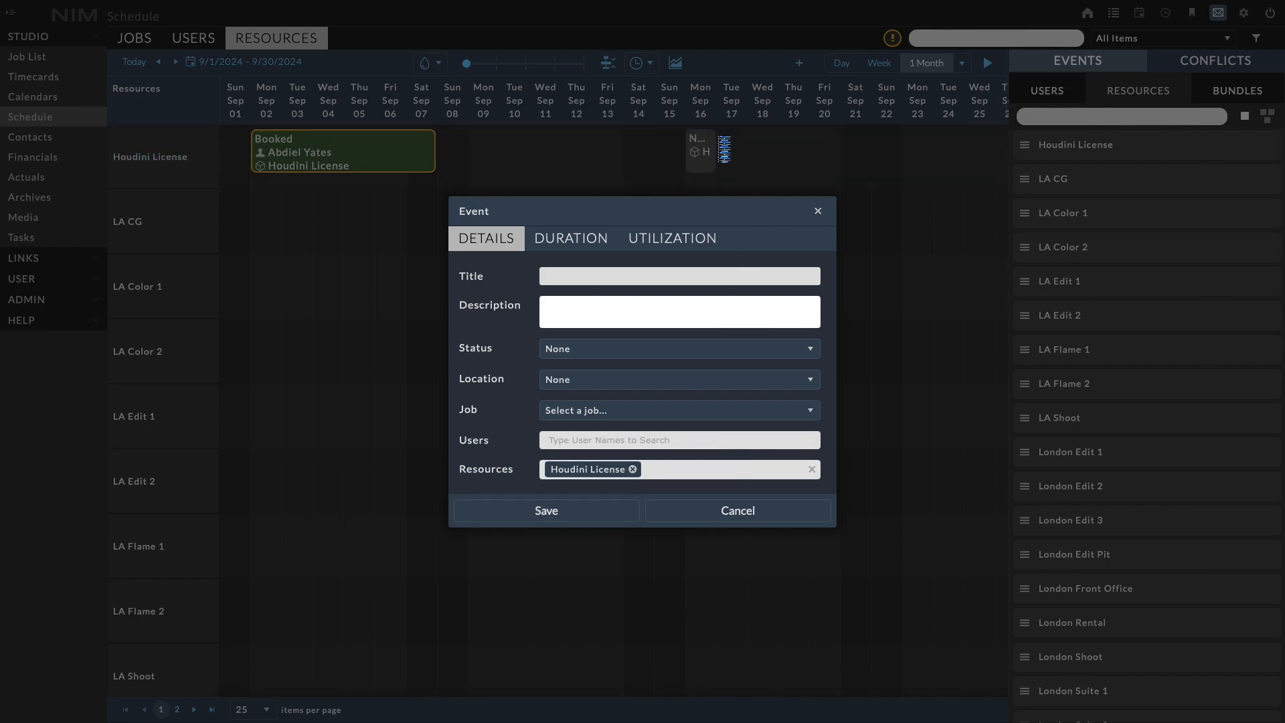
pyautogui.moveTo(715, 150); pyautogui.dragTo(833, 149)
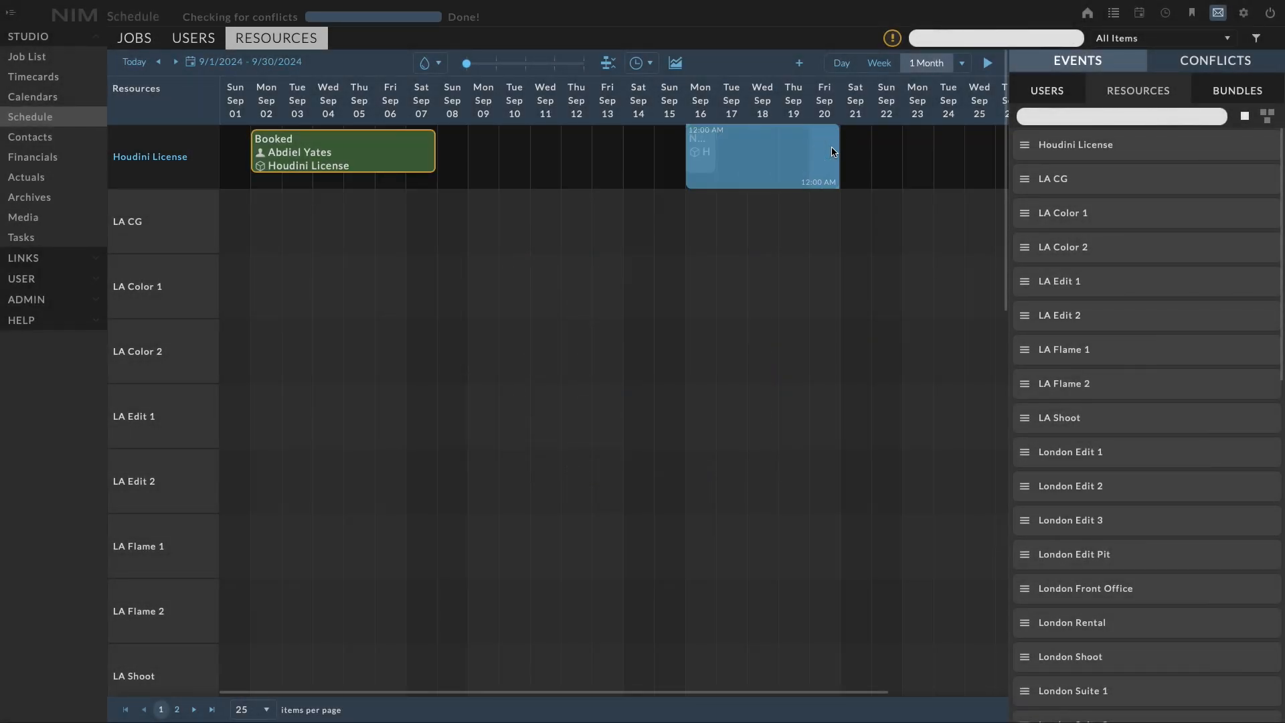
pyautogui.rightClick(778, 164)
pyautogui.moveTo(796, 136)
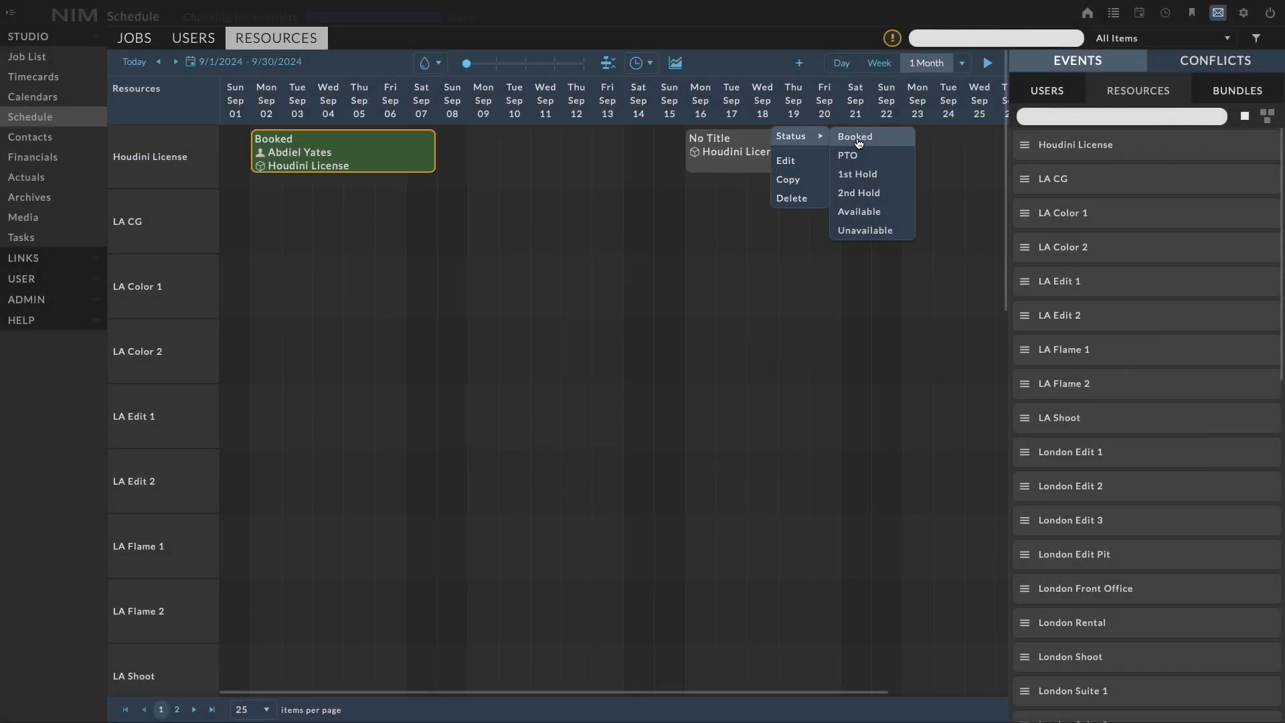
pyautogui.click(864, 196)
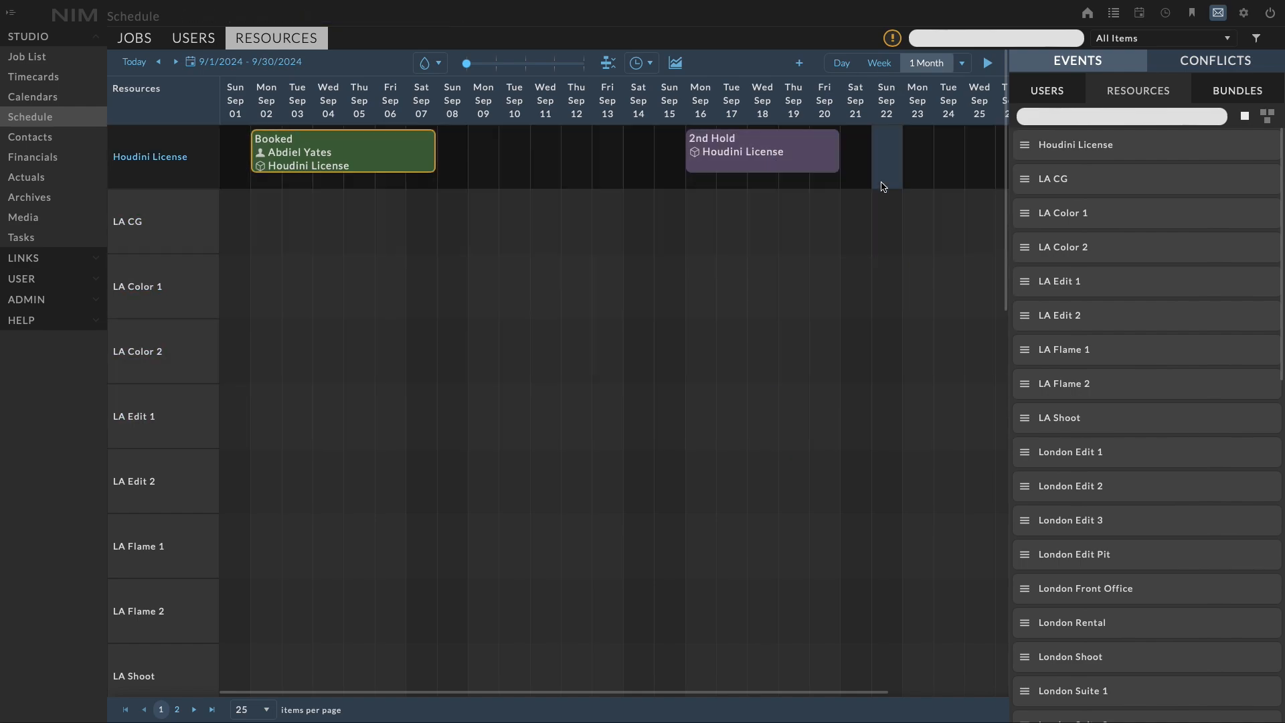
# - Create another Houdini License event from September 9 to 13 and set its status to 1st Hold
pyautogui.click(475, 171)
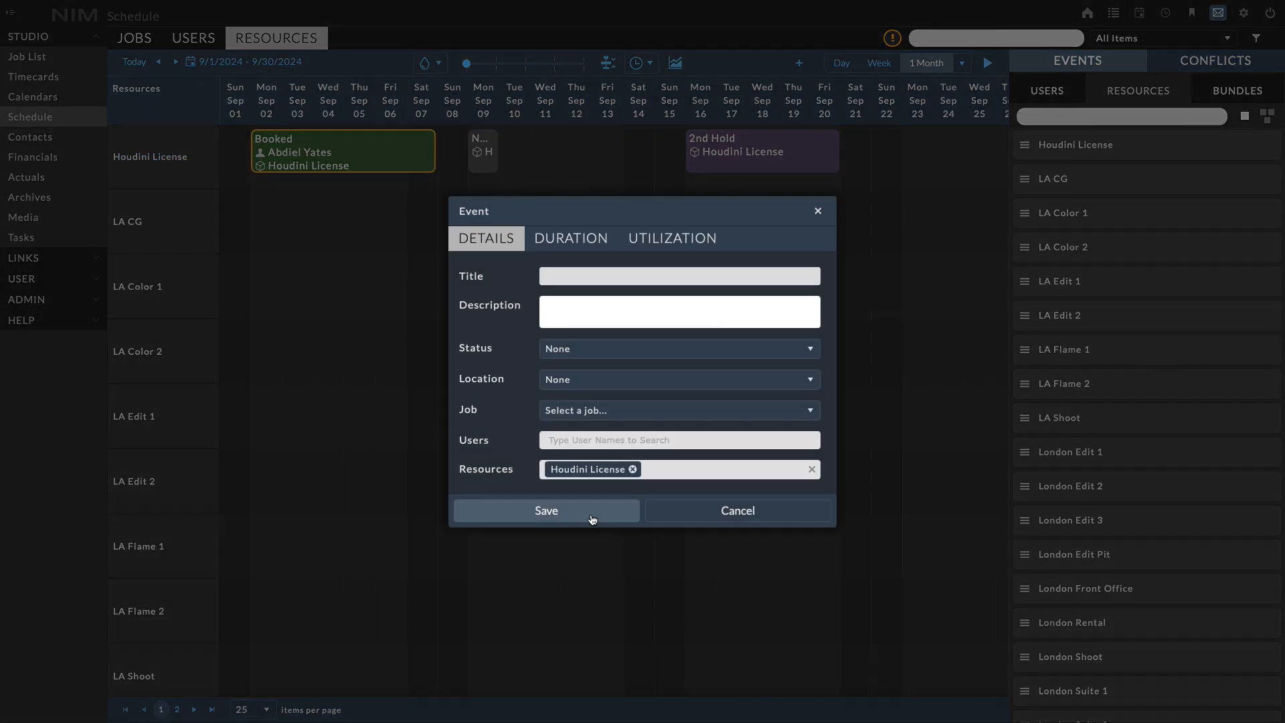
pyautogui.click(591, 519)
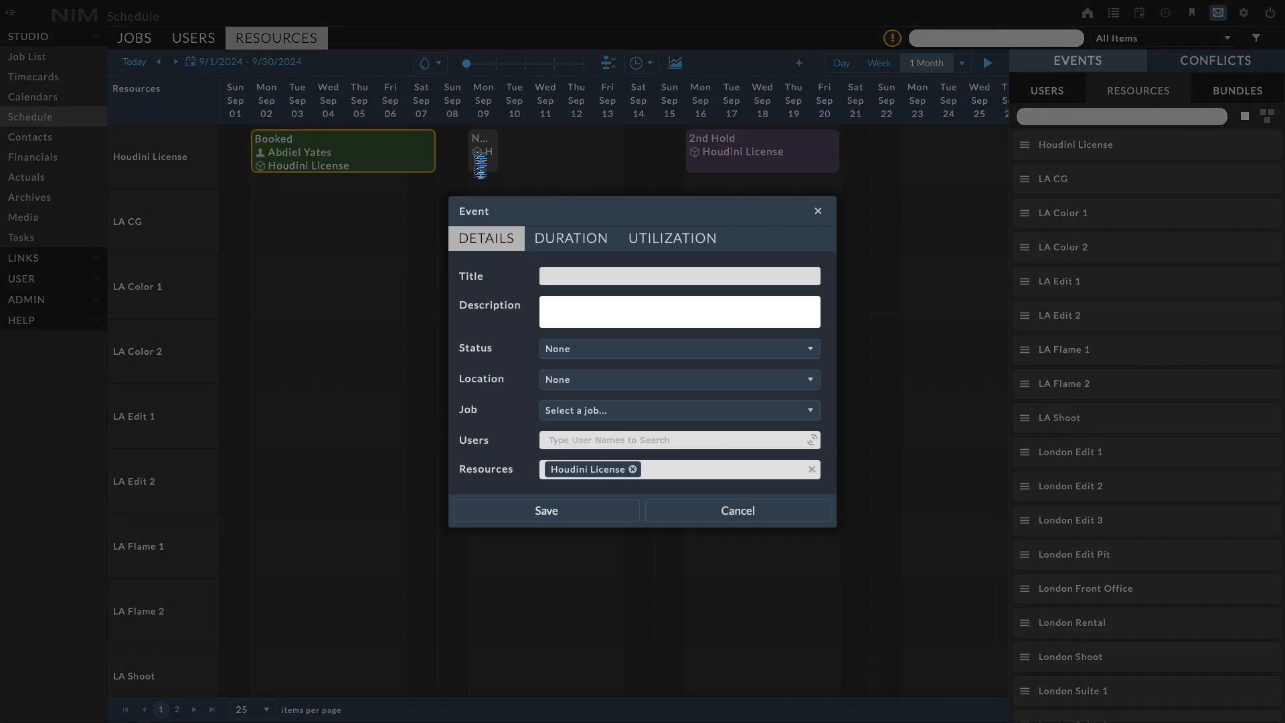
pyautogui.moveTo(497, 153); pyautogui.dragTo(601, 154)
pyautogui.rightClick(558, 159)
pyautogui.moveTo(563, 129)
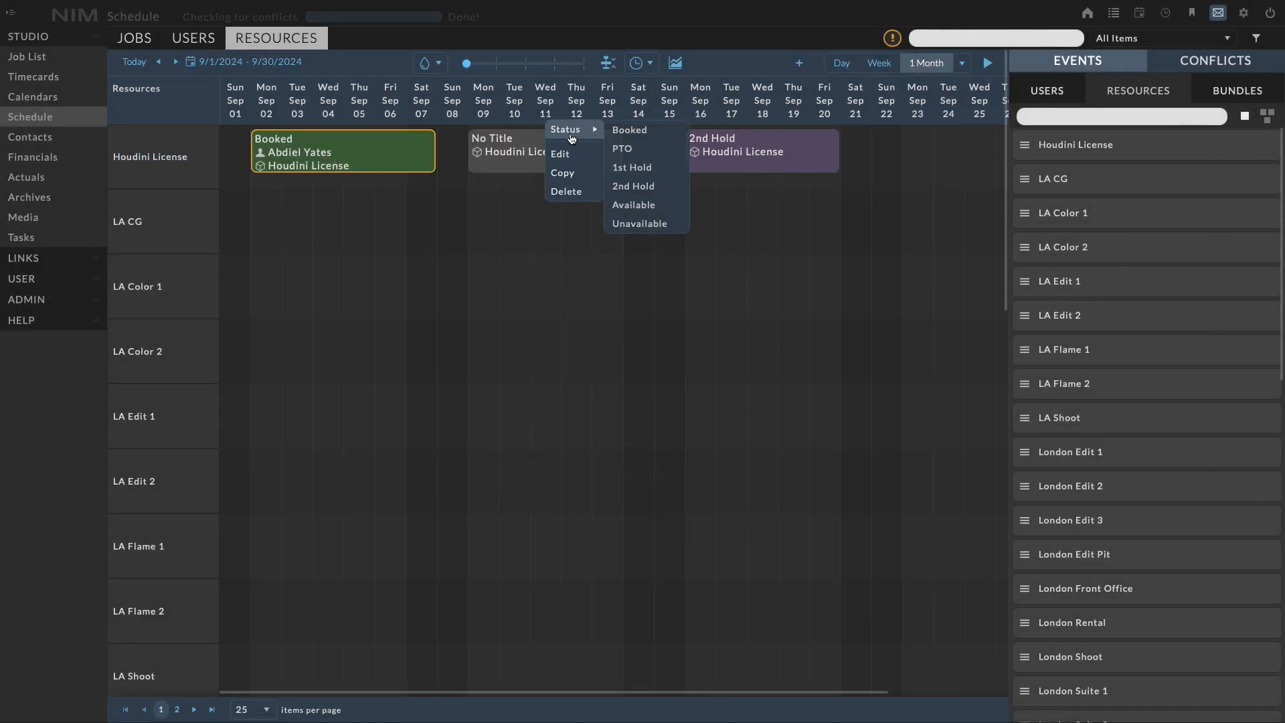
pyautogui.click(630, 168)
# - Move the 1st Hold event to September 13 to 17, overlapping the 2nd Hold event, and locate the 9/16/2024 Houdini License conflict in the schedule
pyautogui.moveTo(552, 154); pyautogui.dragTo(665, 176)
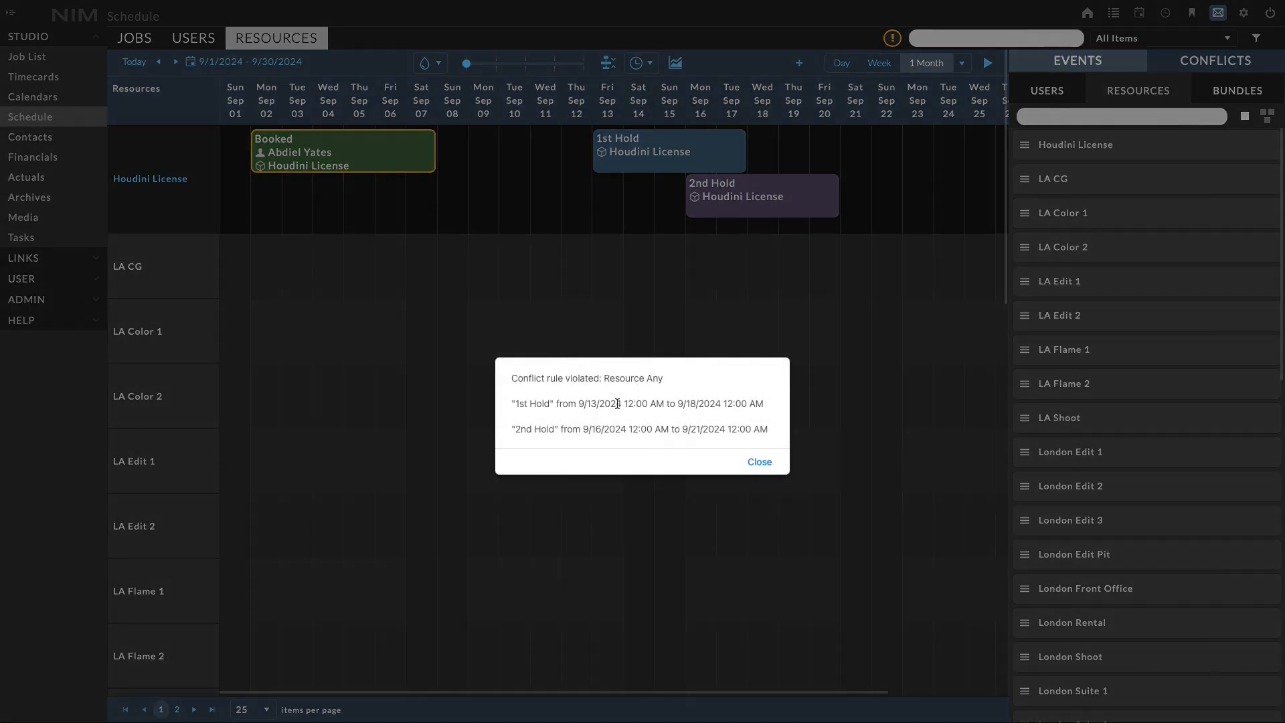
pyautogui.click(760, 464)
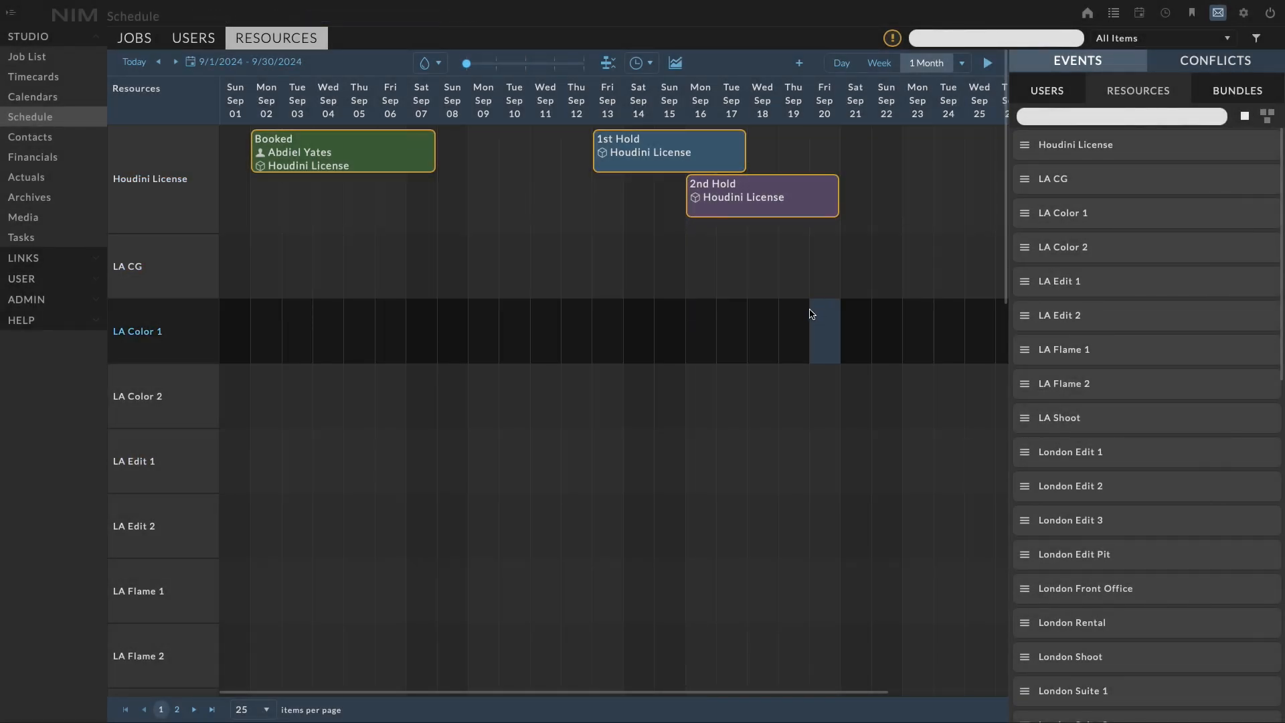
pyautogui.click(892, 39)
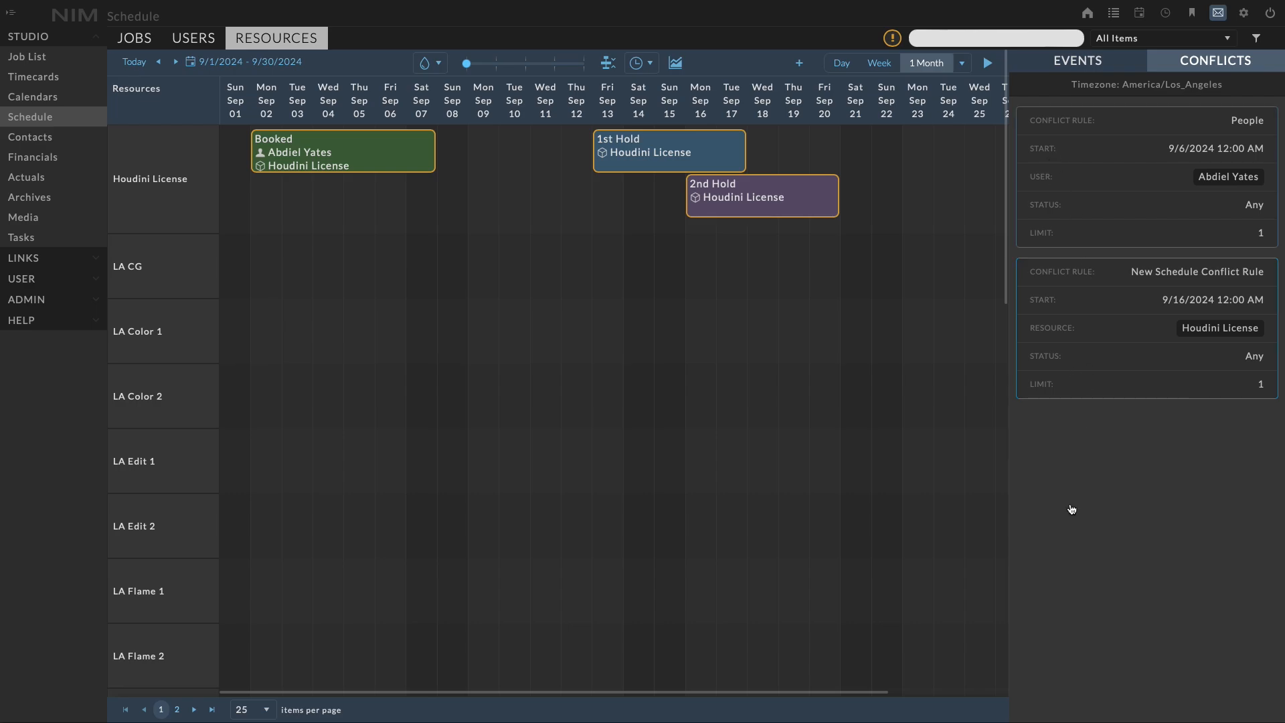
pyautogui.click(1087, 343)
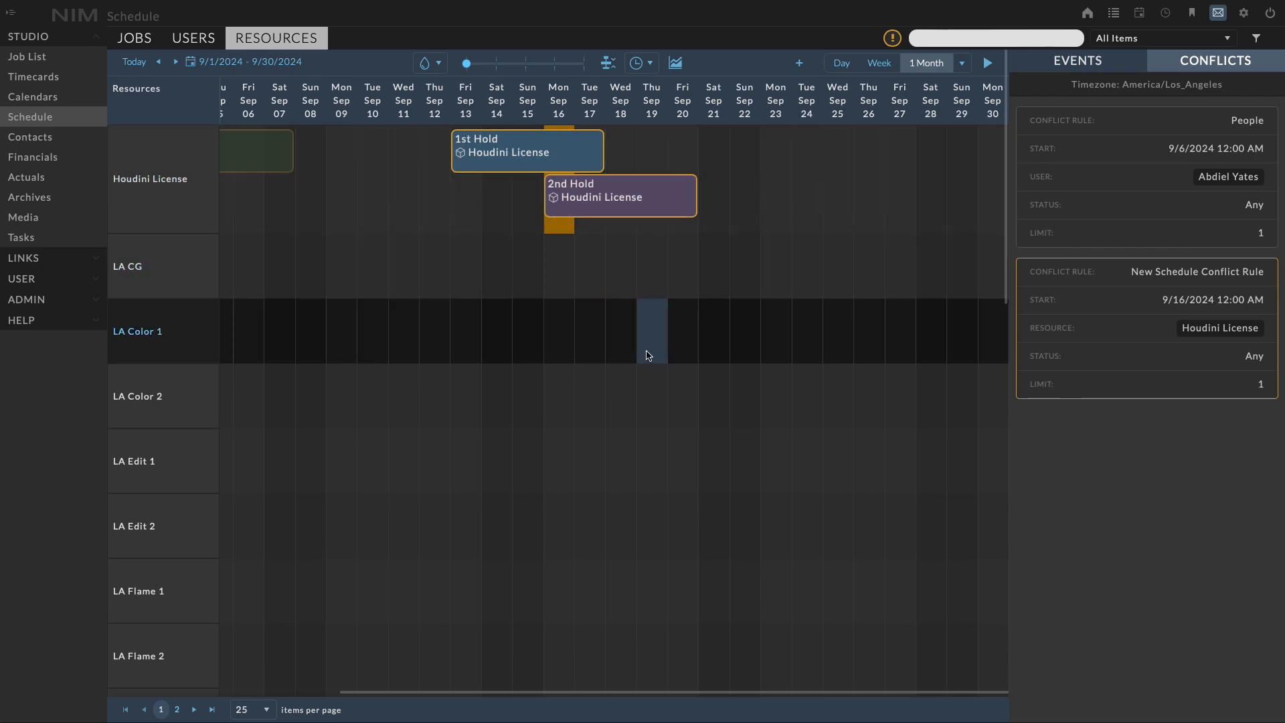
# - Move the 2nd Hold event to September 18 to 22, clear of the 1st Hold event, then back to September 15 to 19 to overlap it
pyautogui.moveTo(624, 203); pyautogui.dragTo(689, 207)
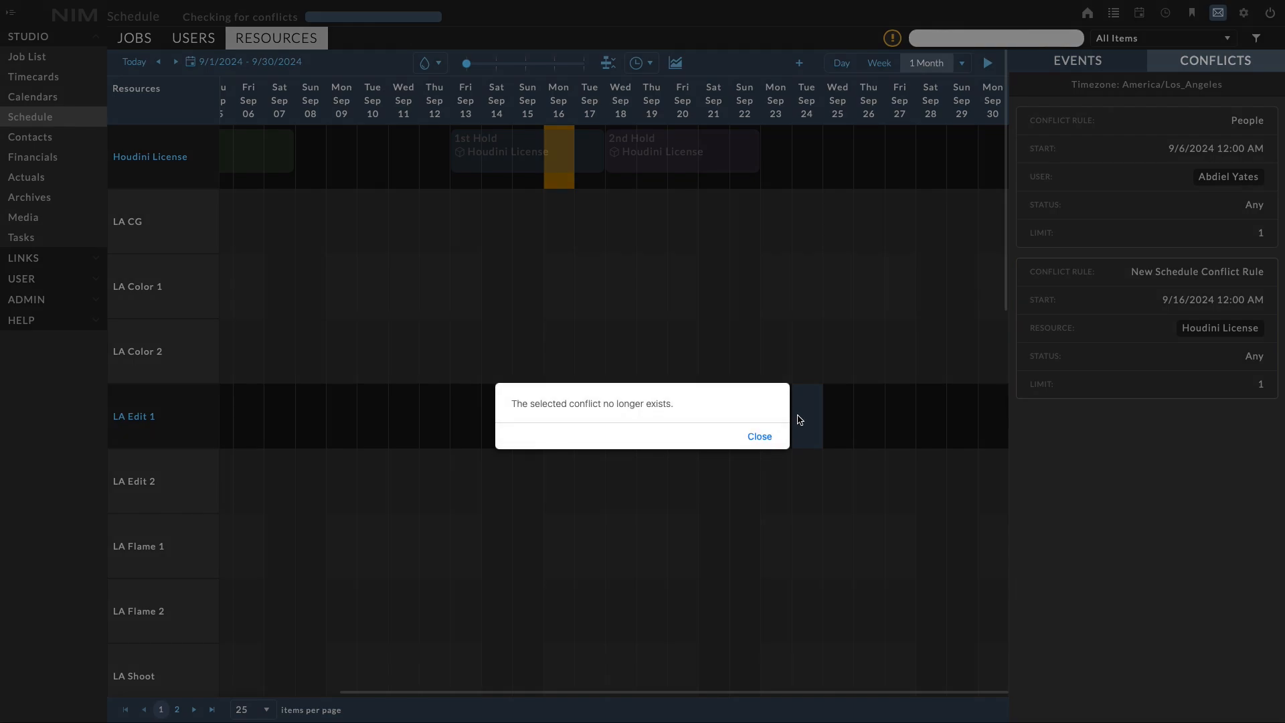
pyautogui.click(759, 436)
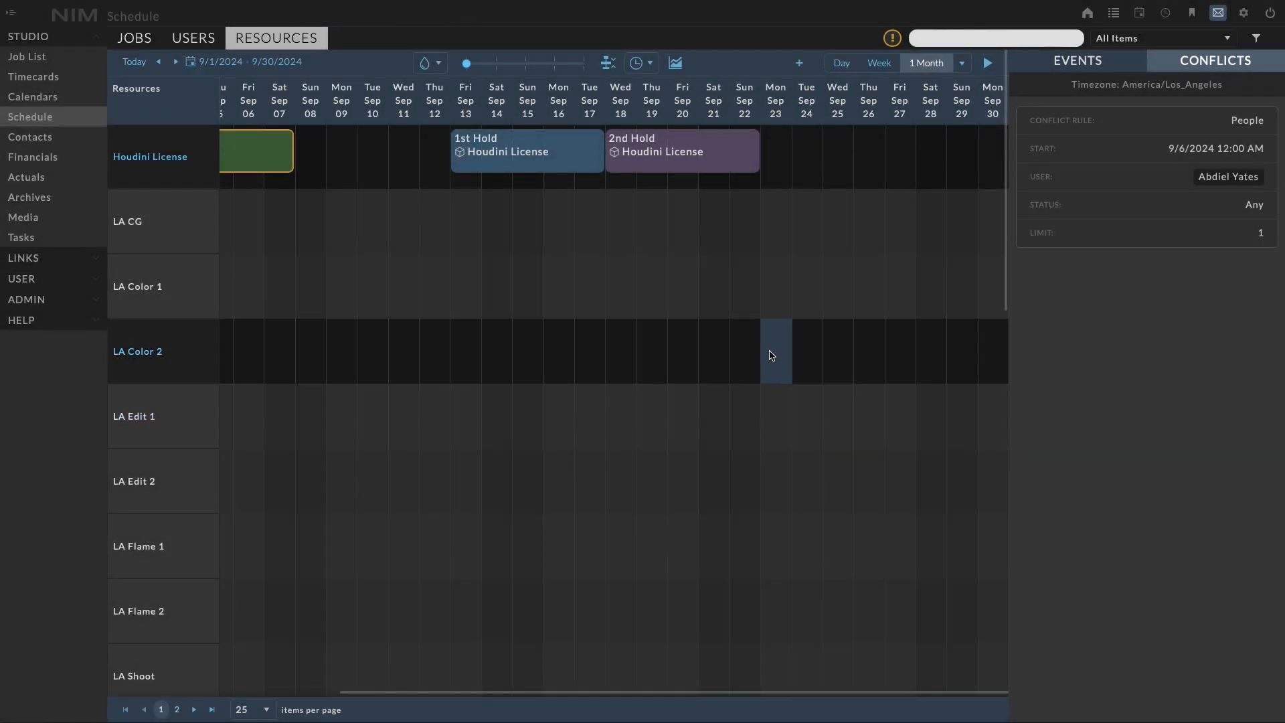
pyautogui.hscroll(-2, 769, 355)
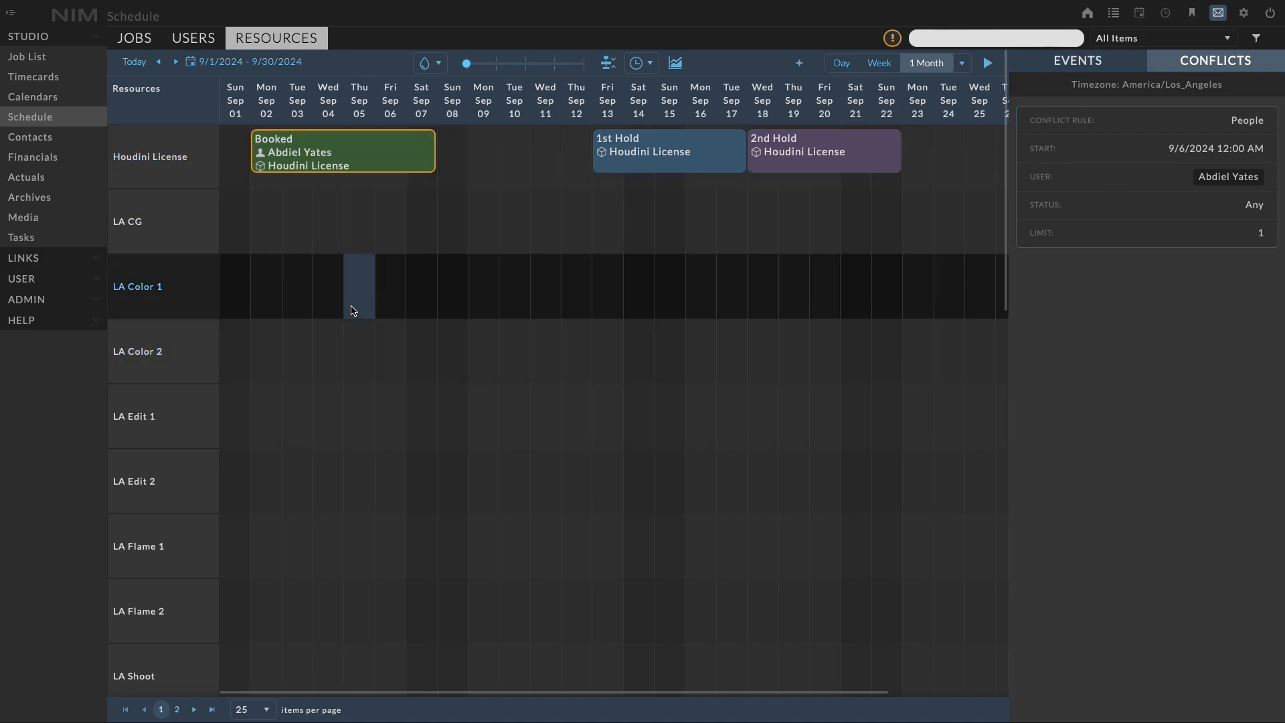
pyautogui.moveTo(846, 155); pyautogui.dragTo(752, 153)
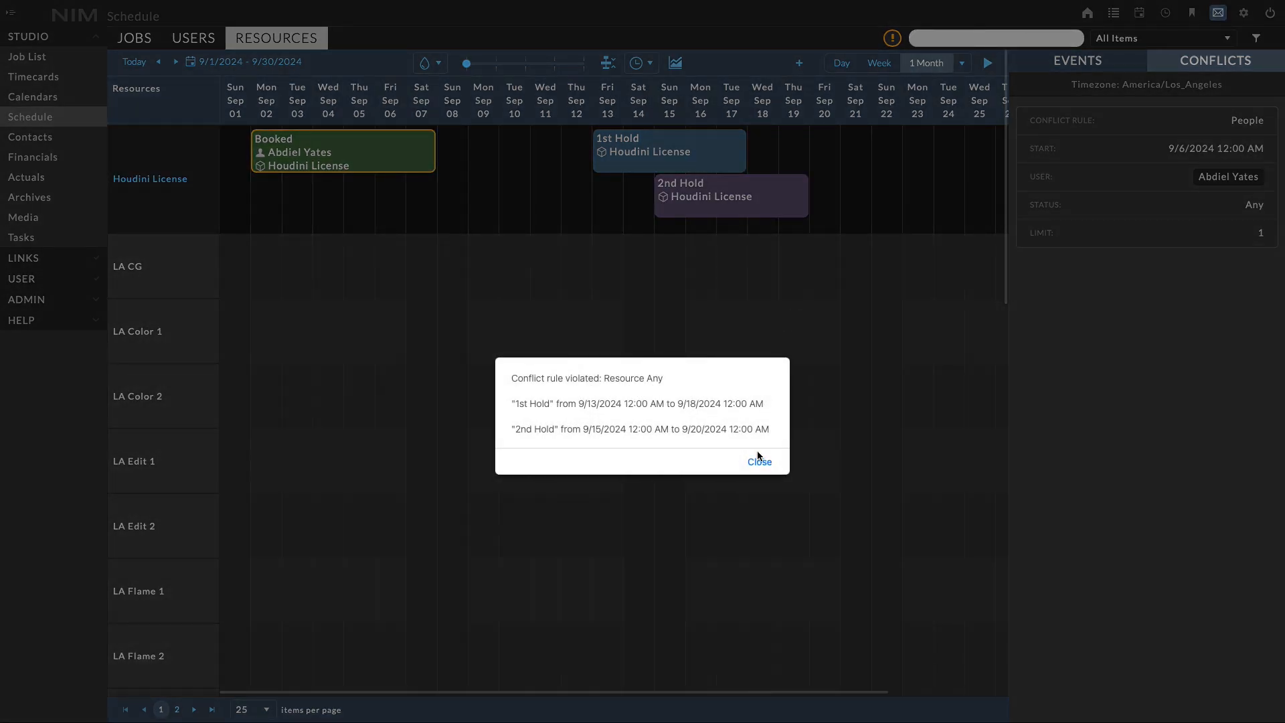
pyautogui.click(759, 462)
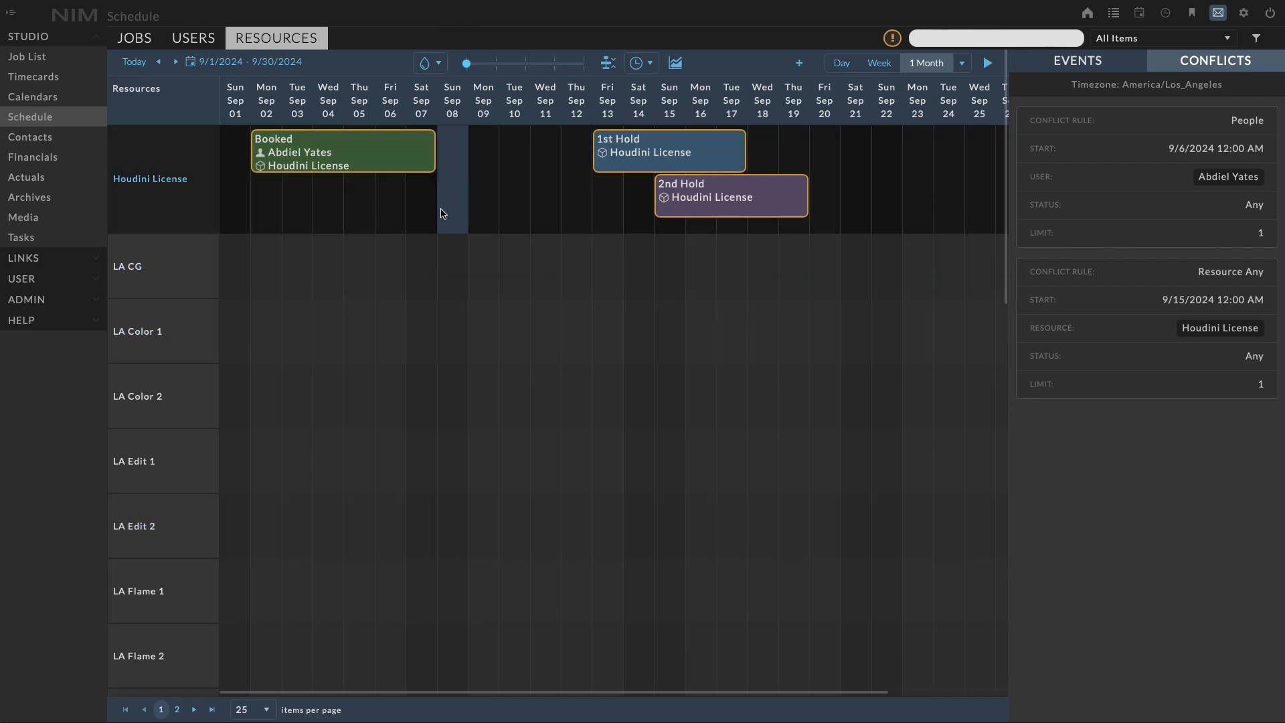
# - Identify the conflicts of the Booked Houdini License event and go to the conflicting user's row in the Users view
pyautogui.rightClick(400, 164)
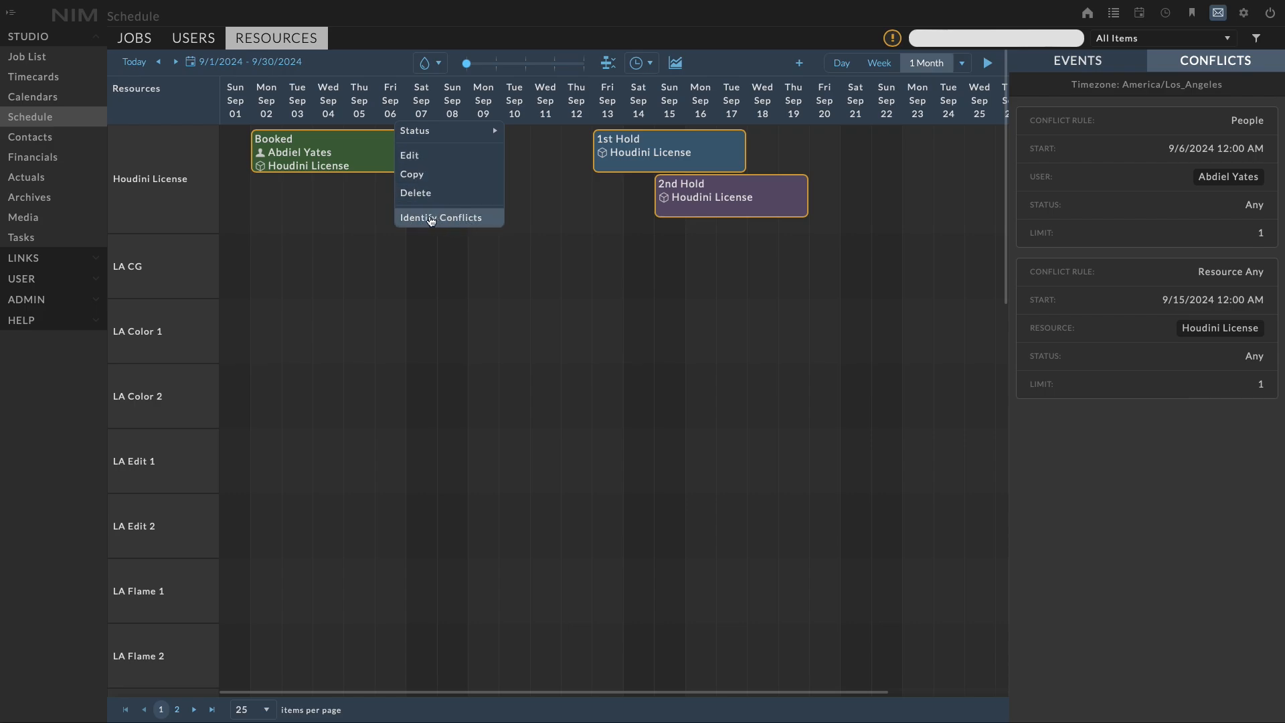
pyautogui.click(455, 218)
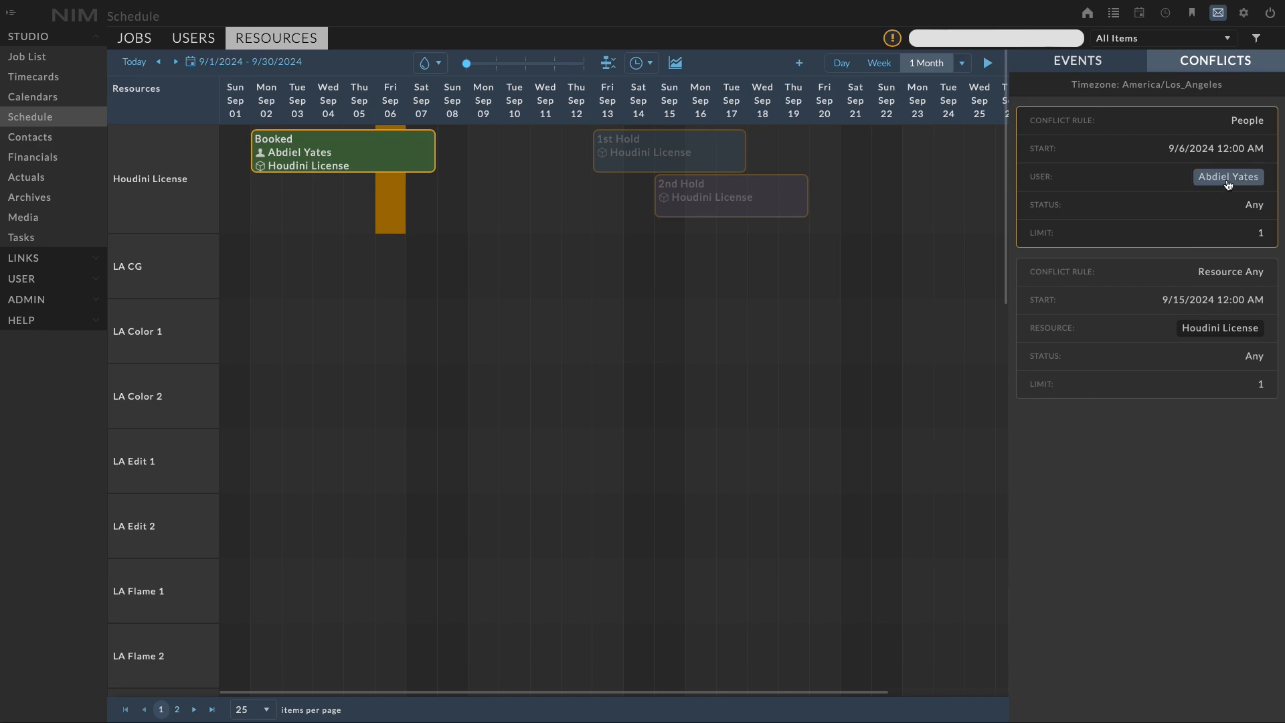
pyautogui.click(1228, 178)
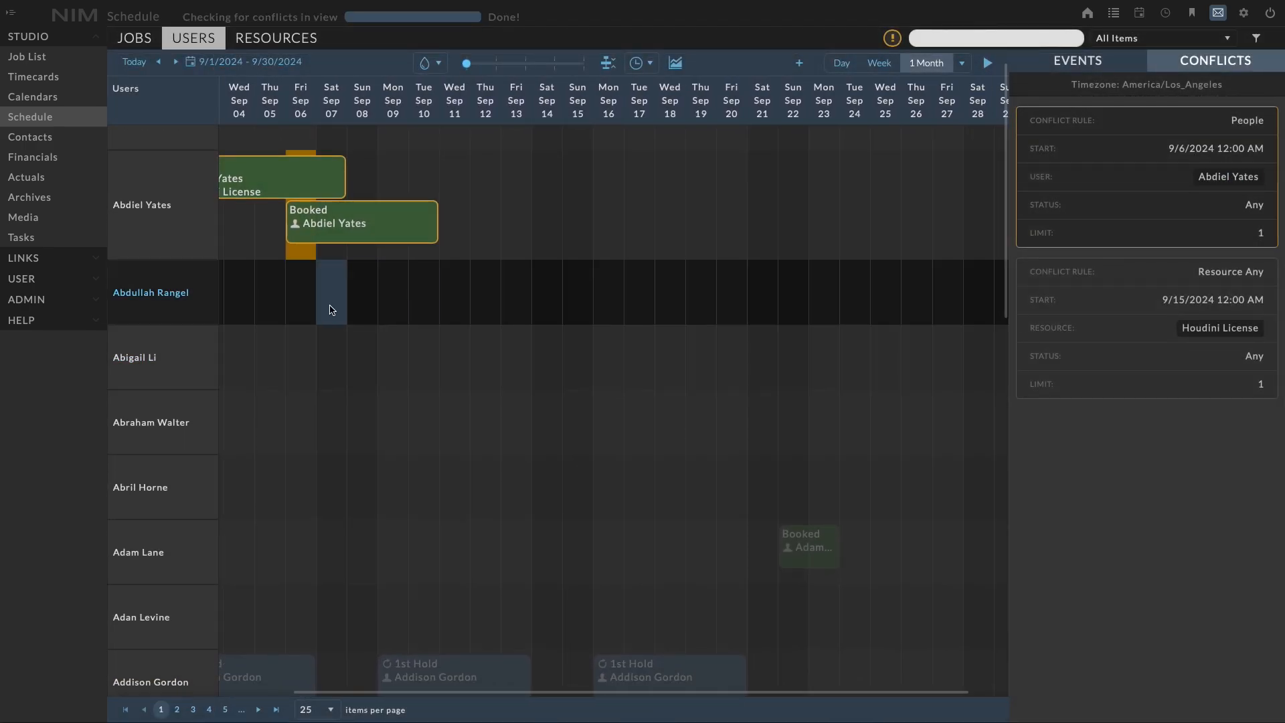
# - Move the conflicting user's Booked event without a resource to September 9 to 13
pyautogui.hscroll(-2, 373, 296)
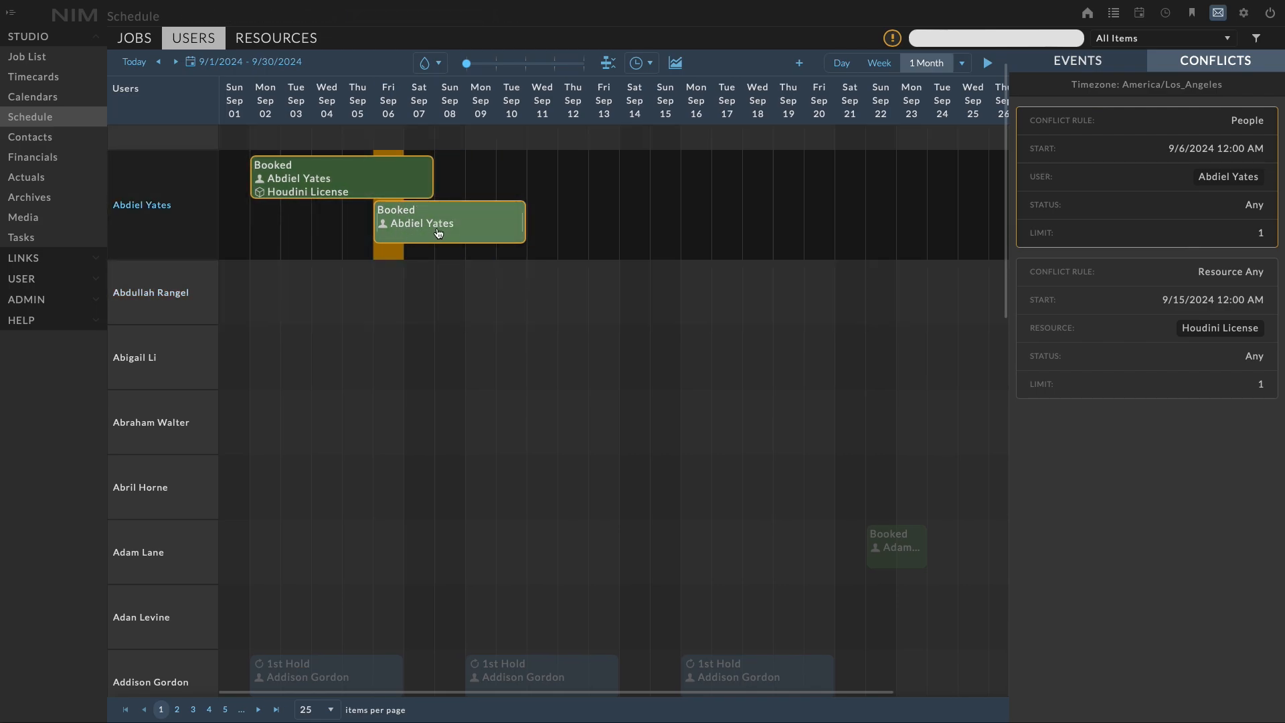
pyautogui.moveTo(409, 226); pyautogui.dragTo(509, 222)
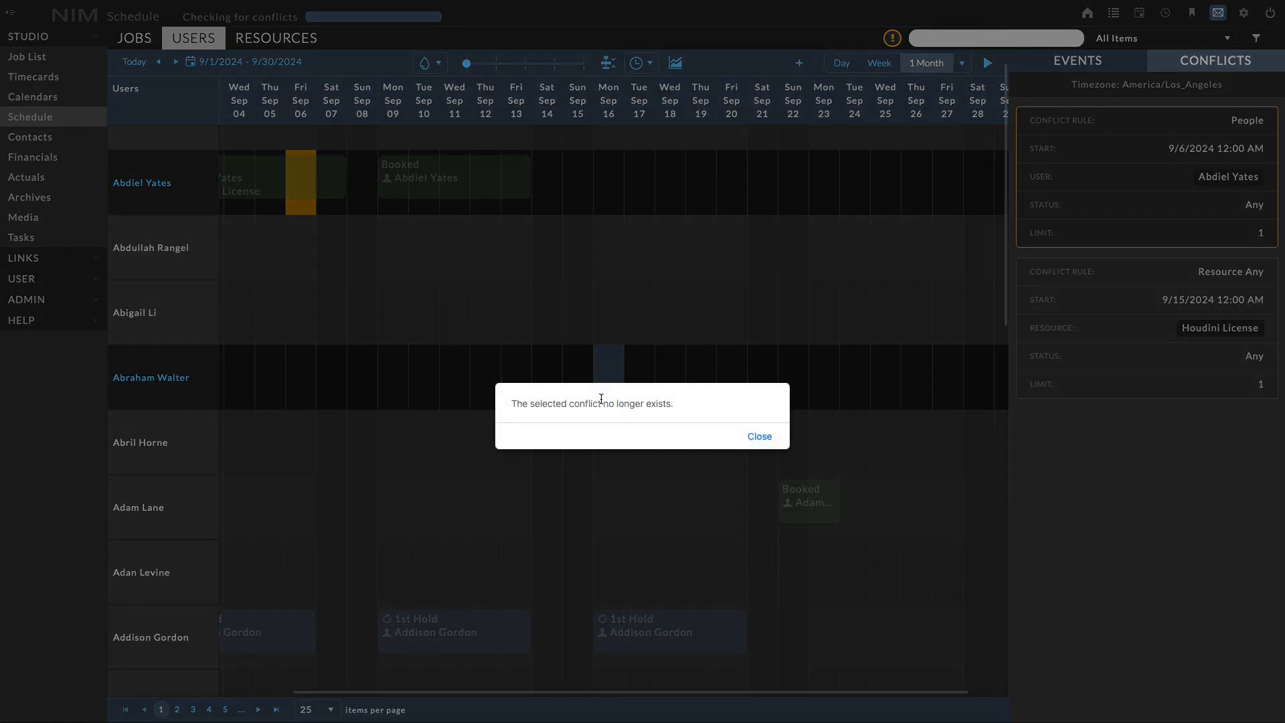
pyautogui.click(761, 437)
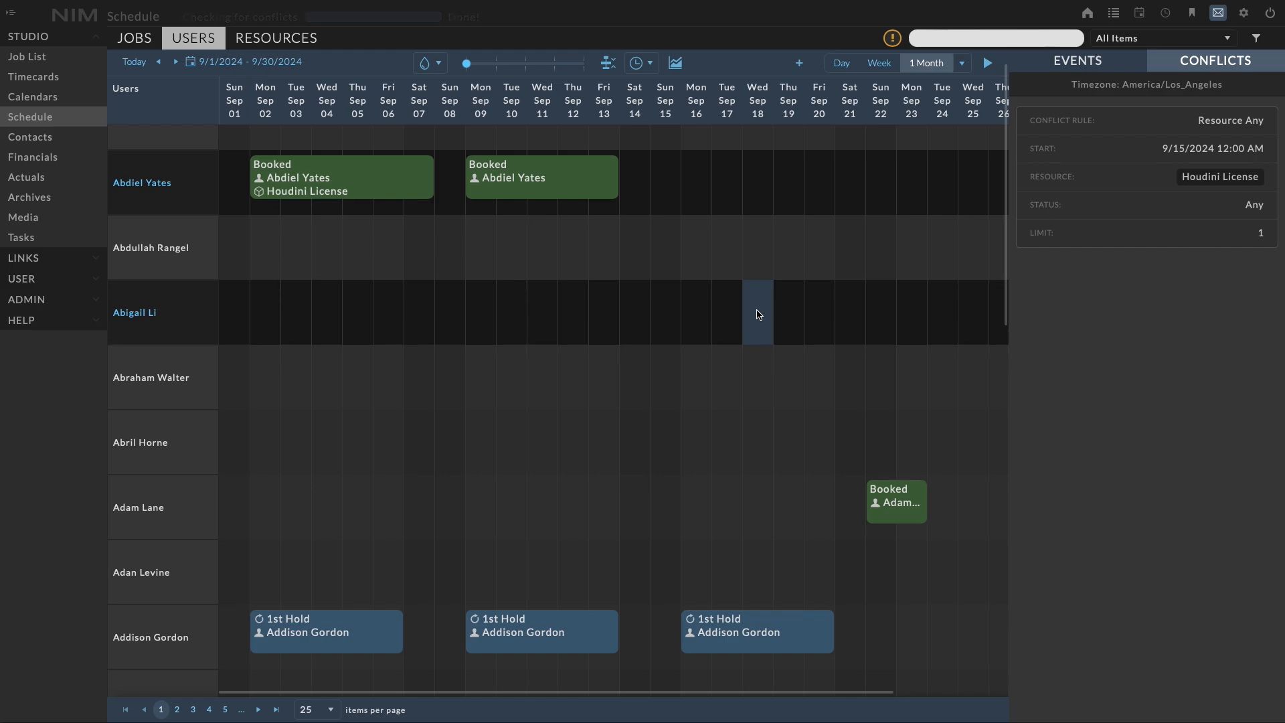
# - Navigate to the remaining Resource Any conflict and resolve it by moving the 2nd Hold event to September 18 to 22
pyautogui.click(1131, 190)
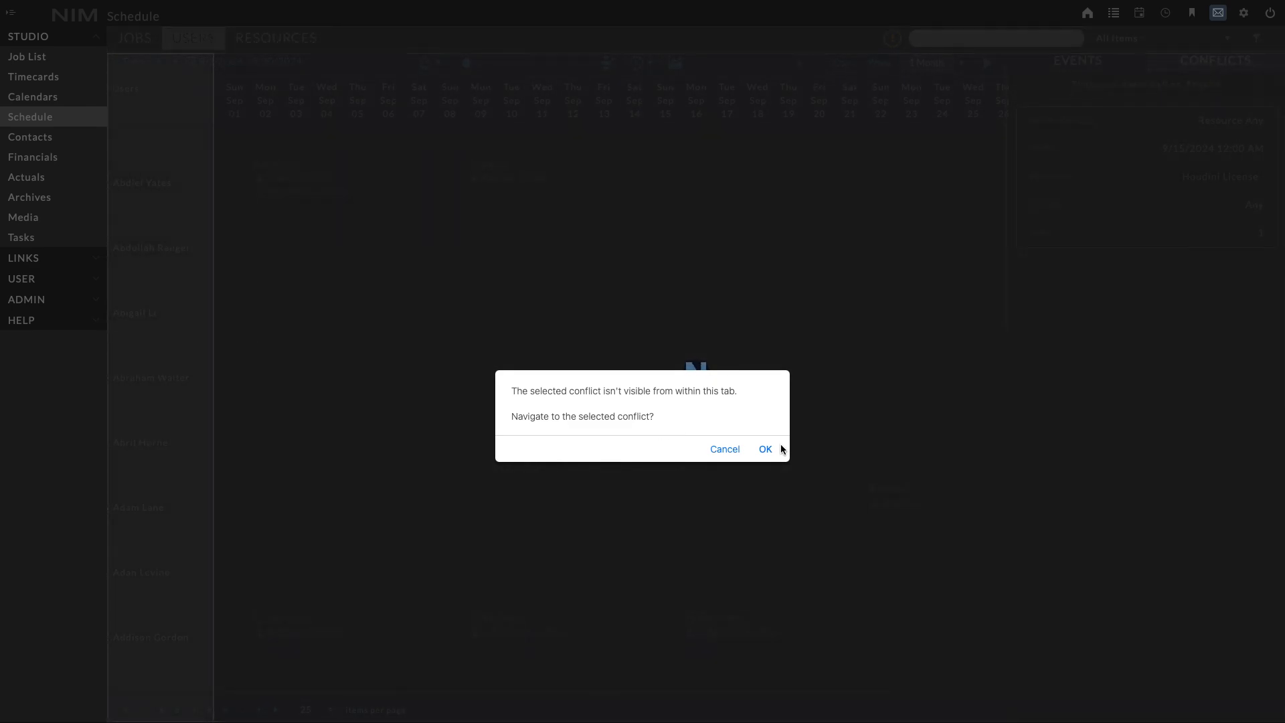
pyautogui.click(764, 449)
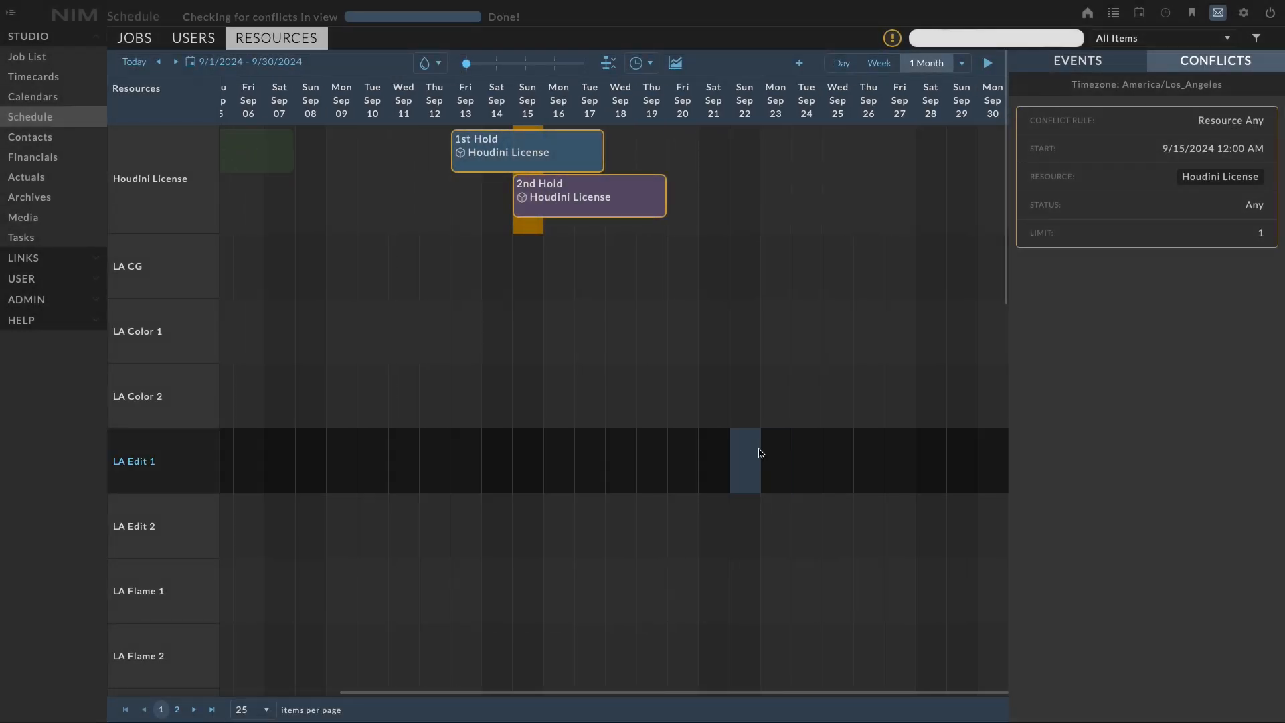
pyautogui.moveTo(598, 219); pyautogui.dragTo(673, 195)
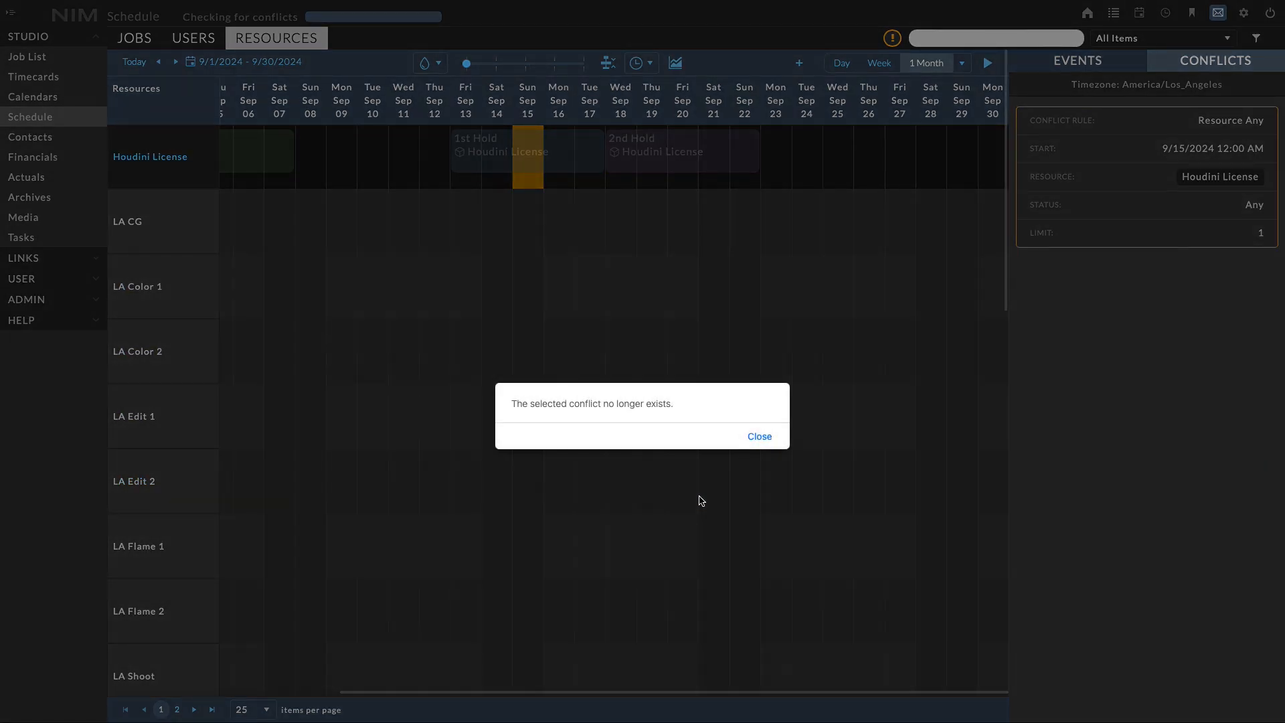
pyautogui.click(759, 436)
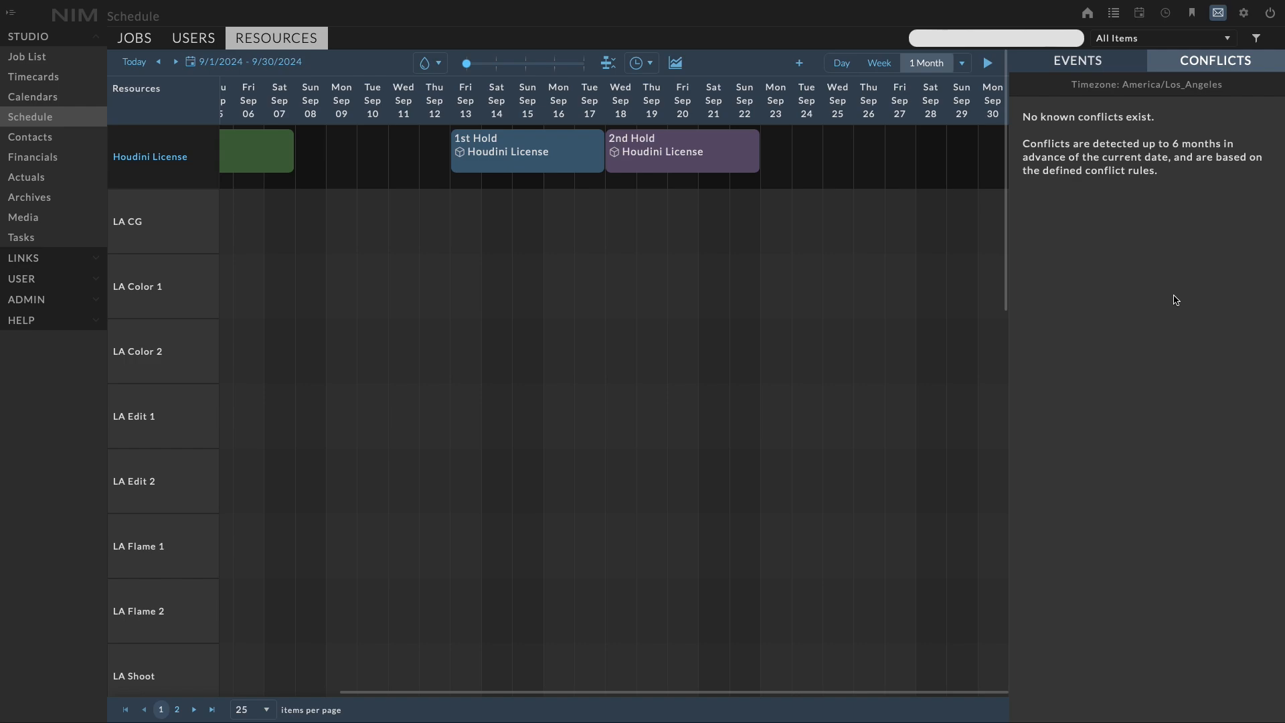
# - Switch from the conflicts list to the events list, collapse the side panel, and show August 2024 in the Resources view
pyautogui.click(1092, 62)
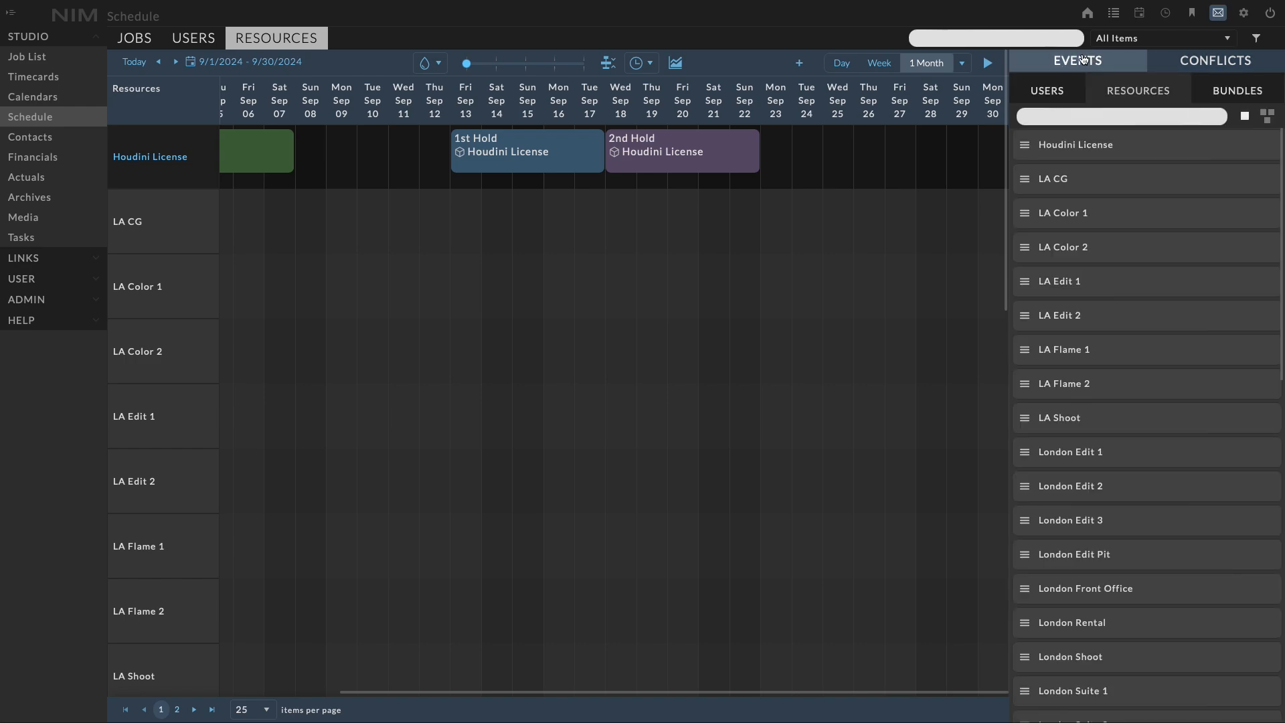
pyautogui.click(989, 69)
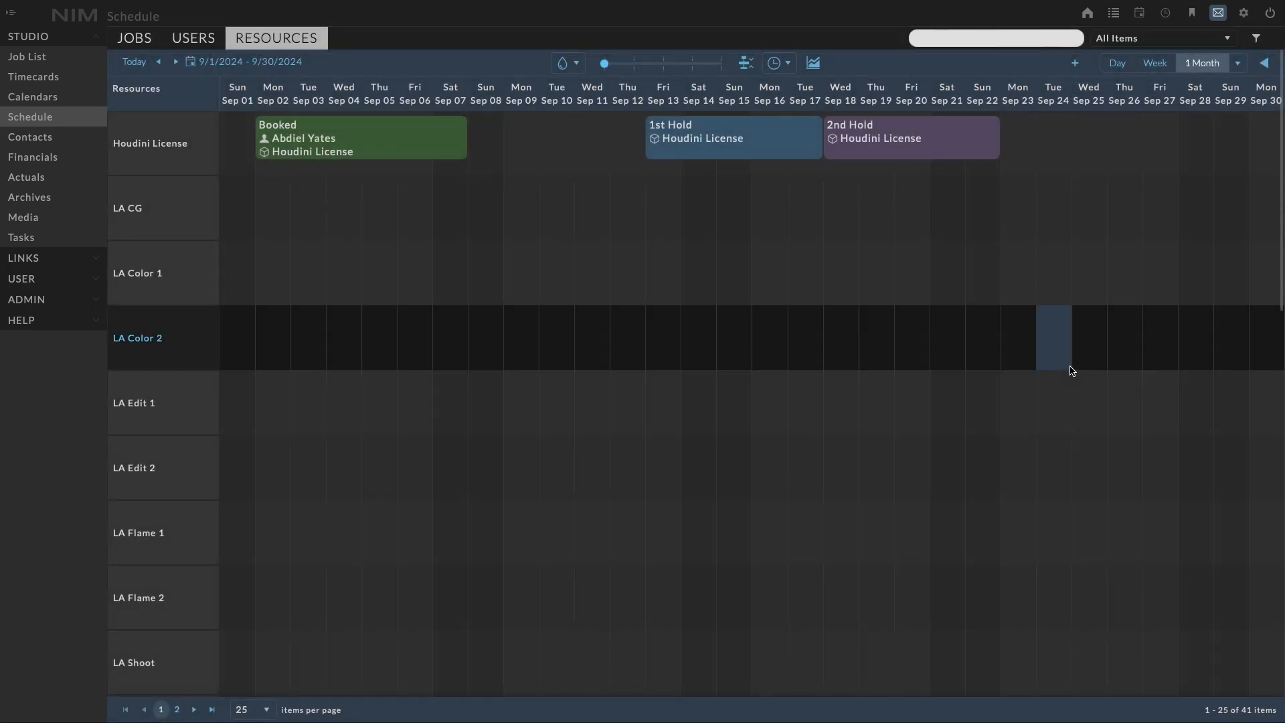
pyautogui.click(159, 62)
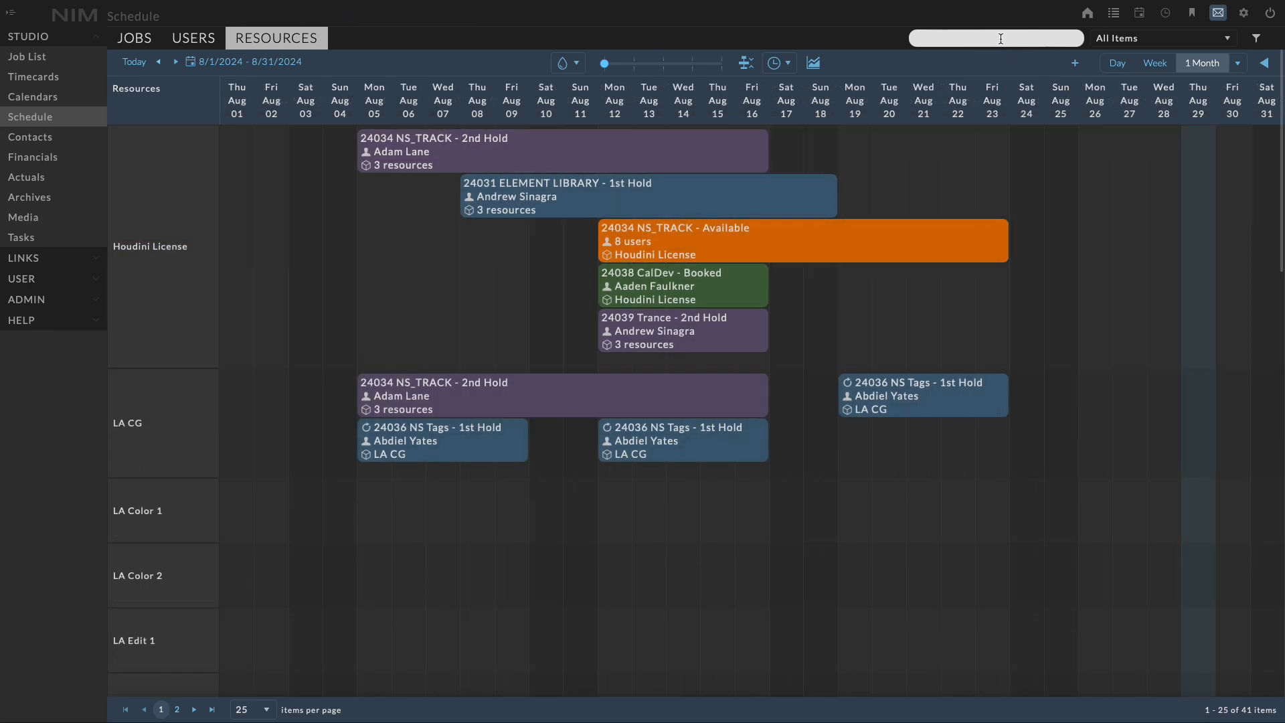
# - Search the Resources view for "houdini", then clear the search
pyautogui.click(1001, 38)
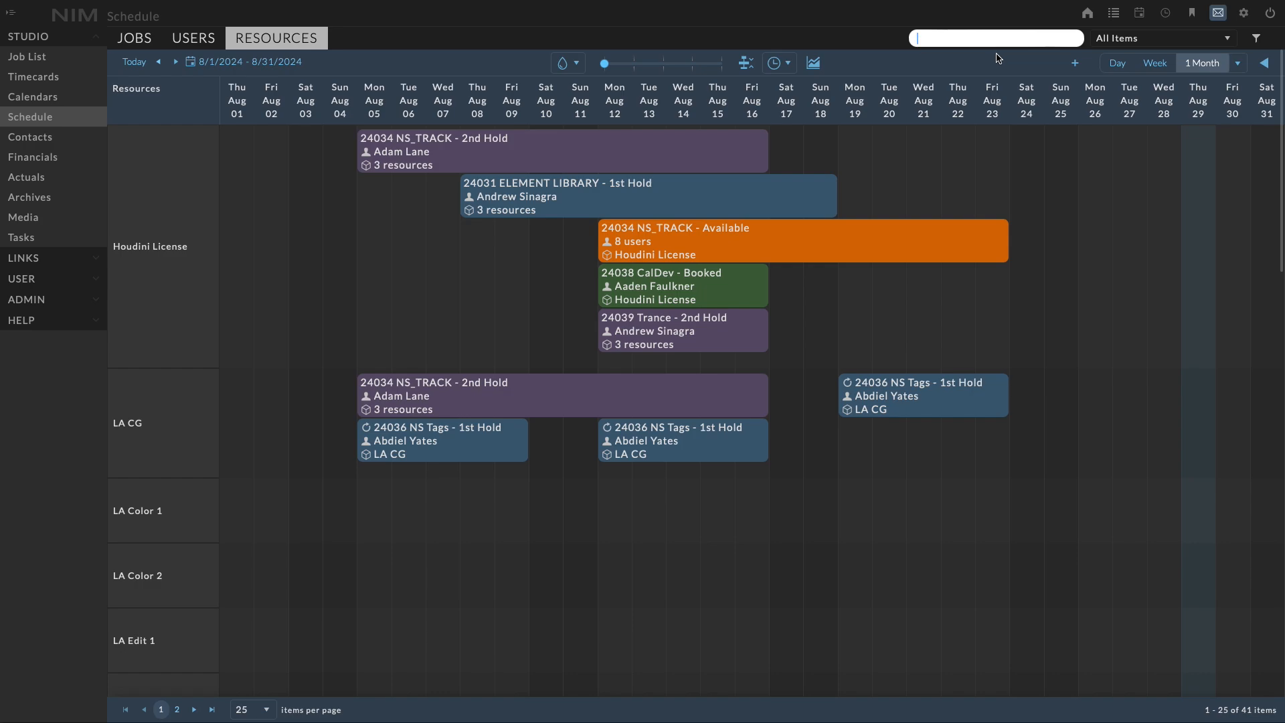
pyautogui.write('houdini')
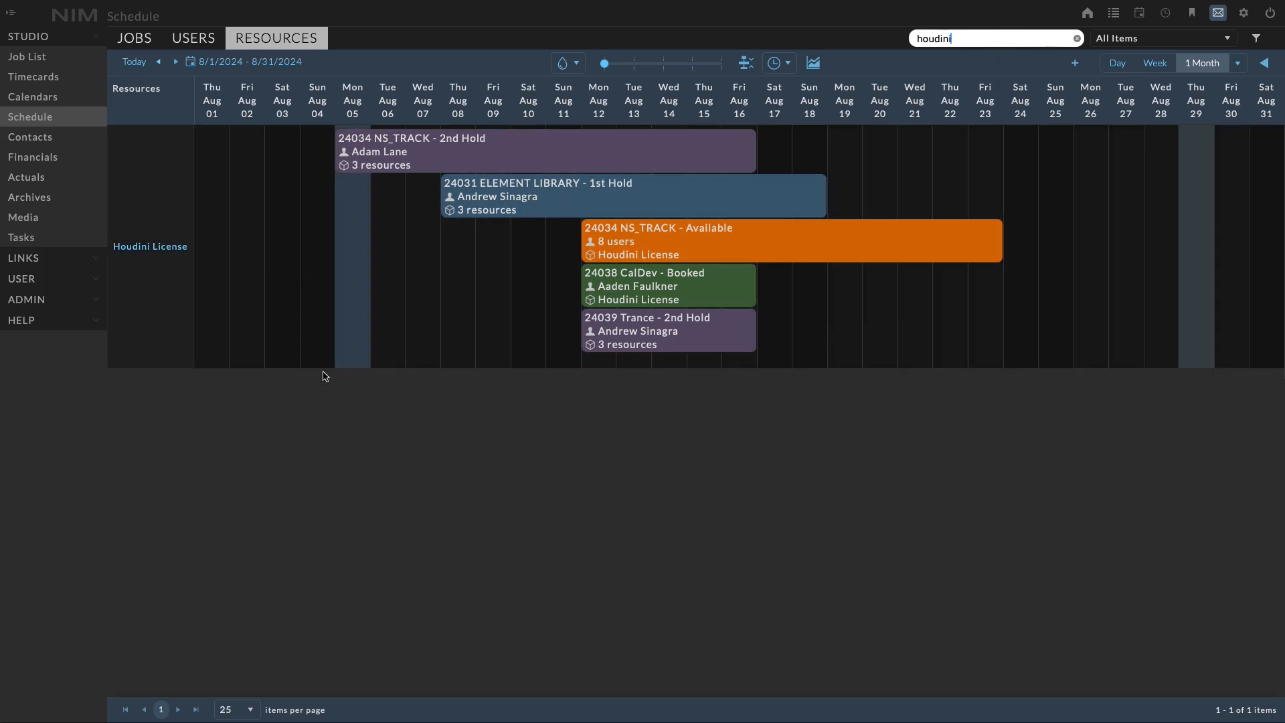
pyautogui.click(1076, 38)
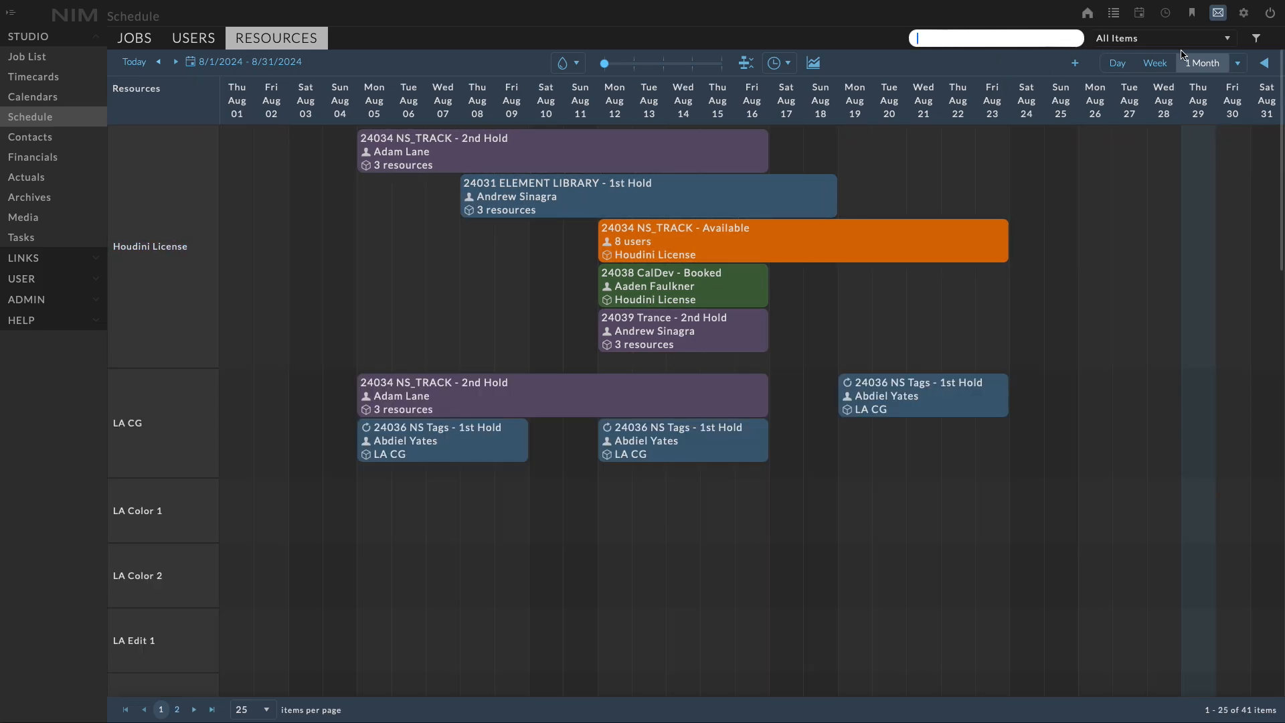
# - Filter the Resources schedule to show only events with the 1st Hold status
pyautogui.click(1256, 40)
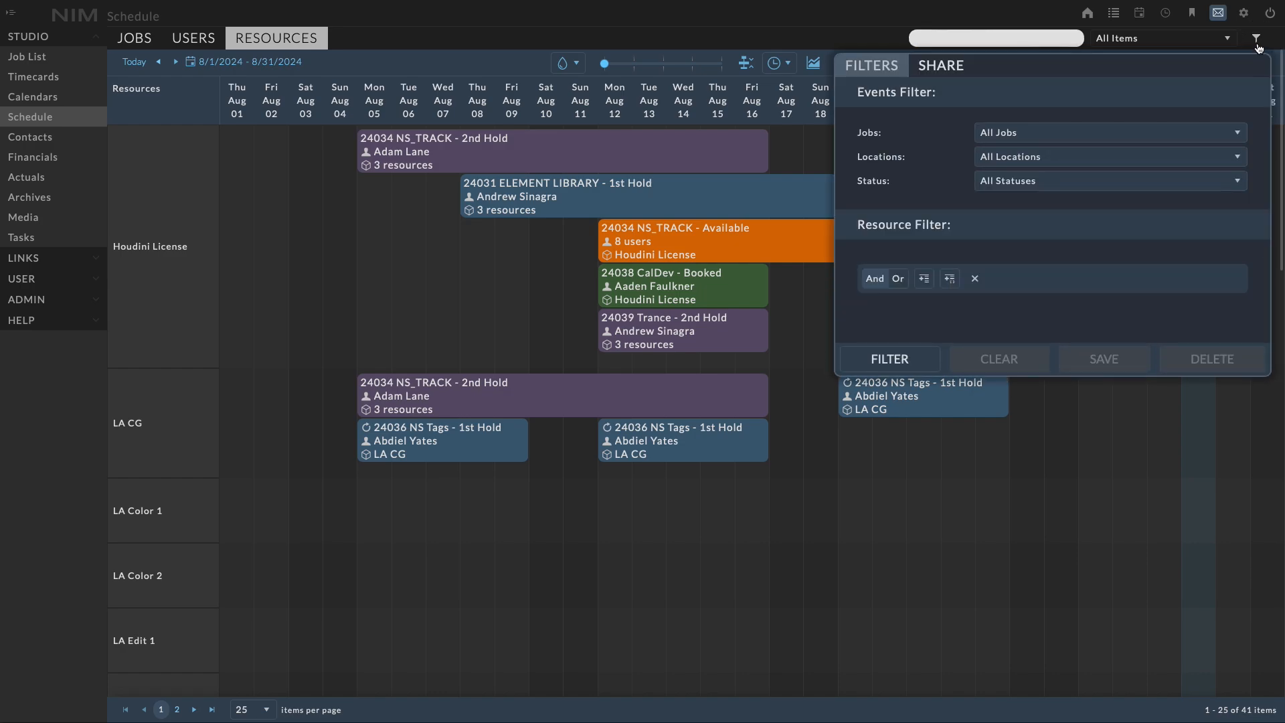
pyautogui.click(1029, 134)
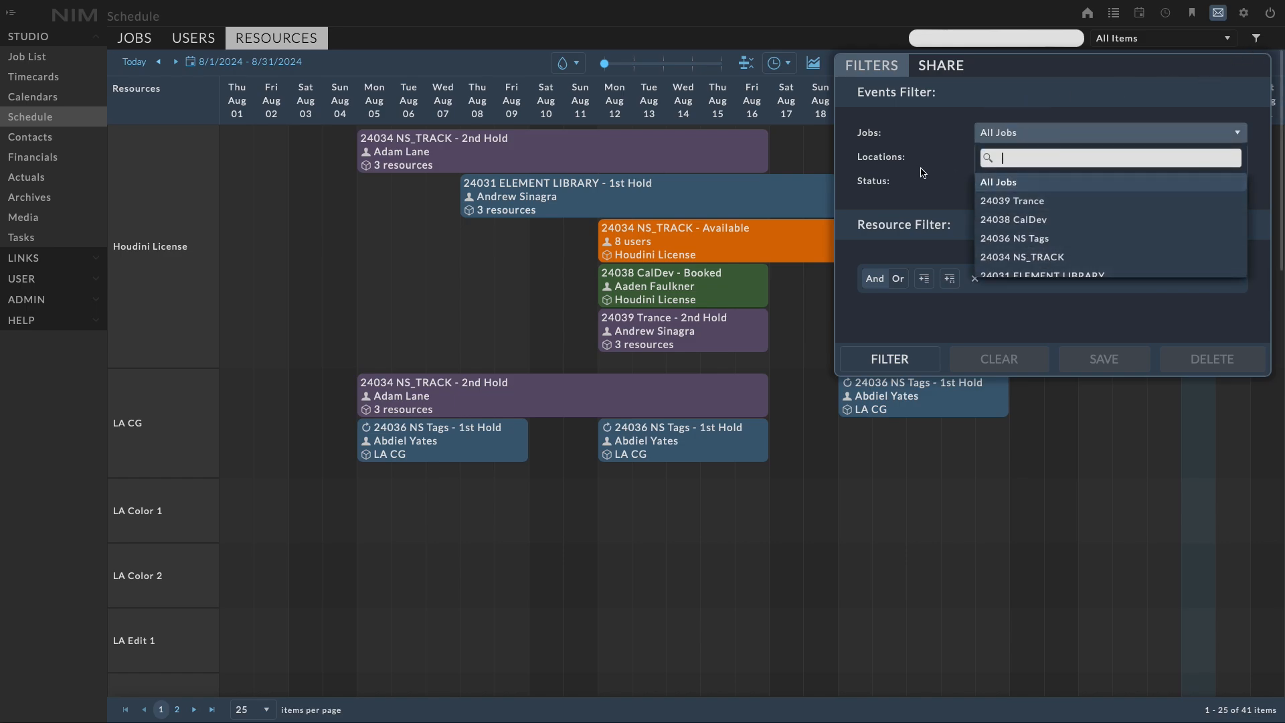
pyautogui.click(1043, 180)
pyautogui.click(1044, 158)
pyautogui.click(1050, 180)
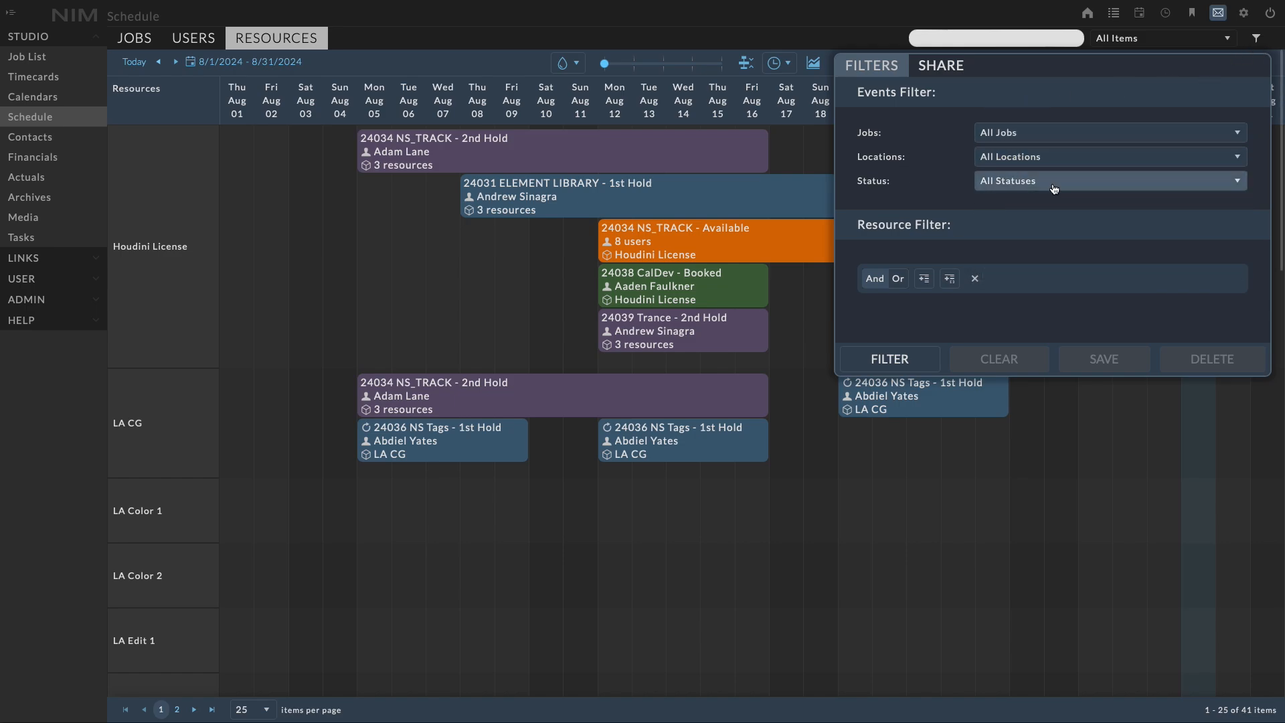
pyautogui.click(1051, 181)
pyautogui.click(1046, 182)
pyautogui.click(1045, 182)
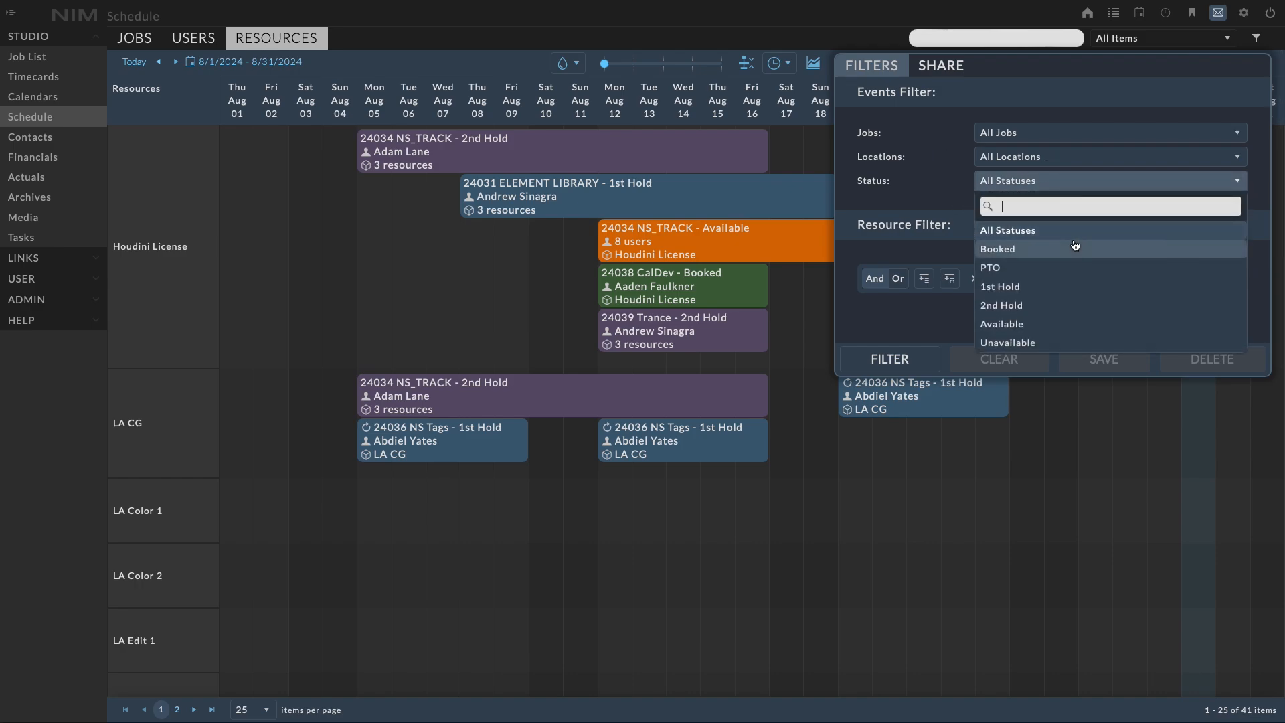
pyautogui.click(1045, 292)
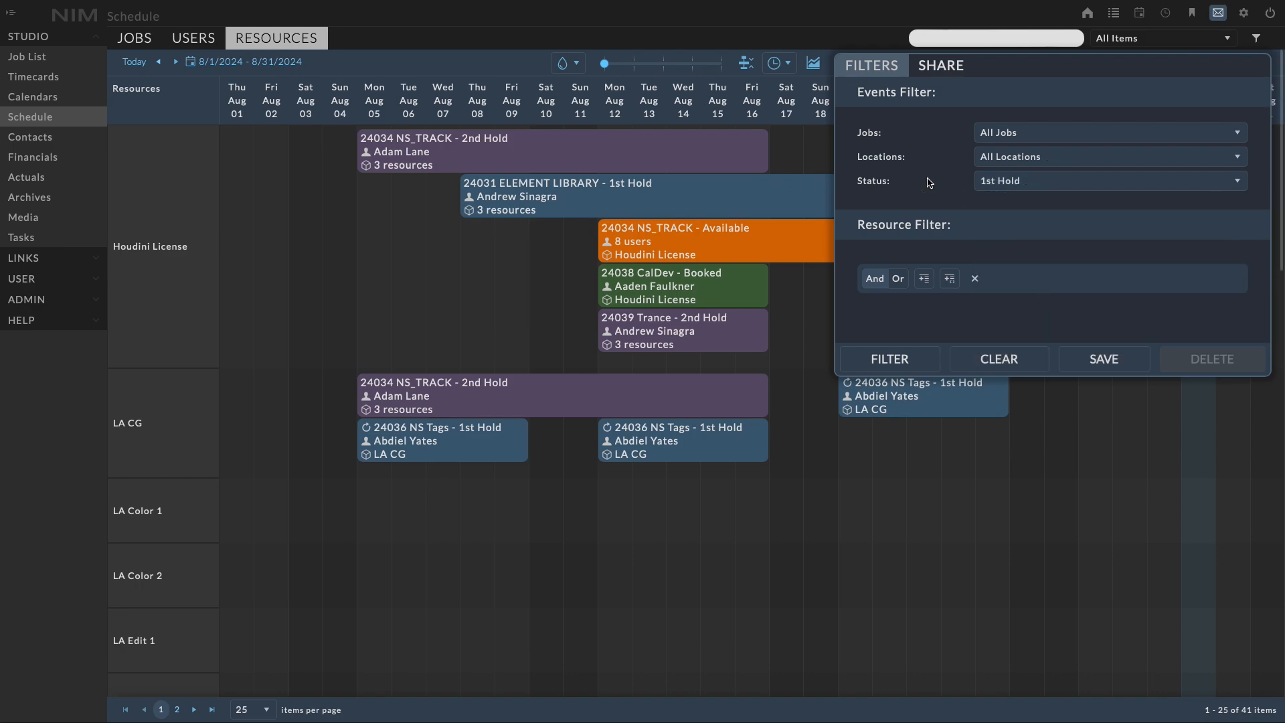
pyautogui.click(925, 361)
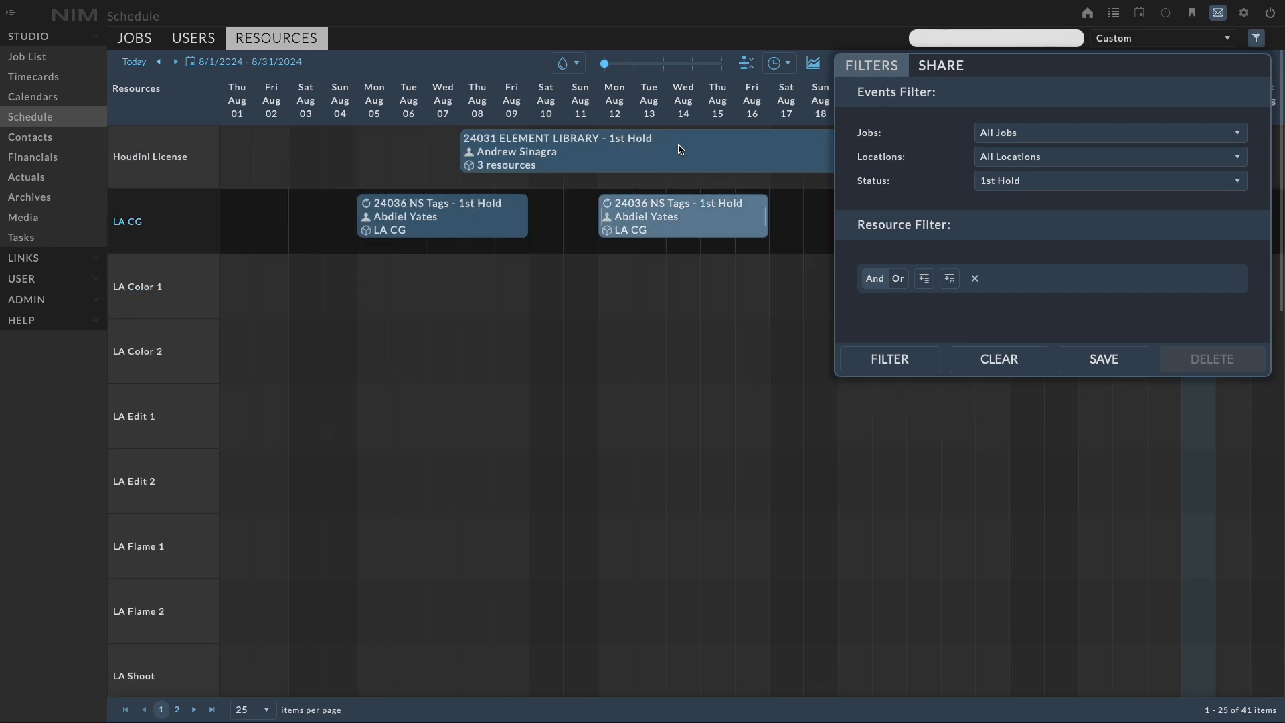
# - Reset the events filter's status to All Statuses and reapply the filter
pyautogui.click(1031, 183)
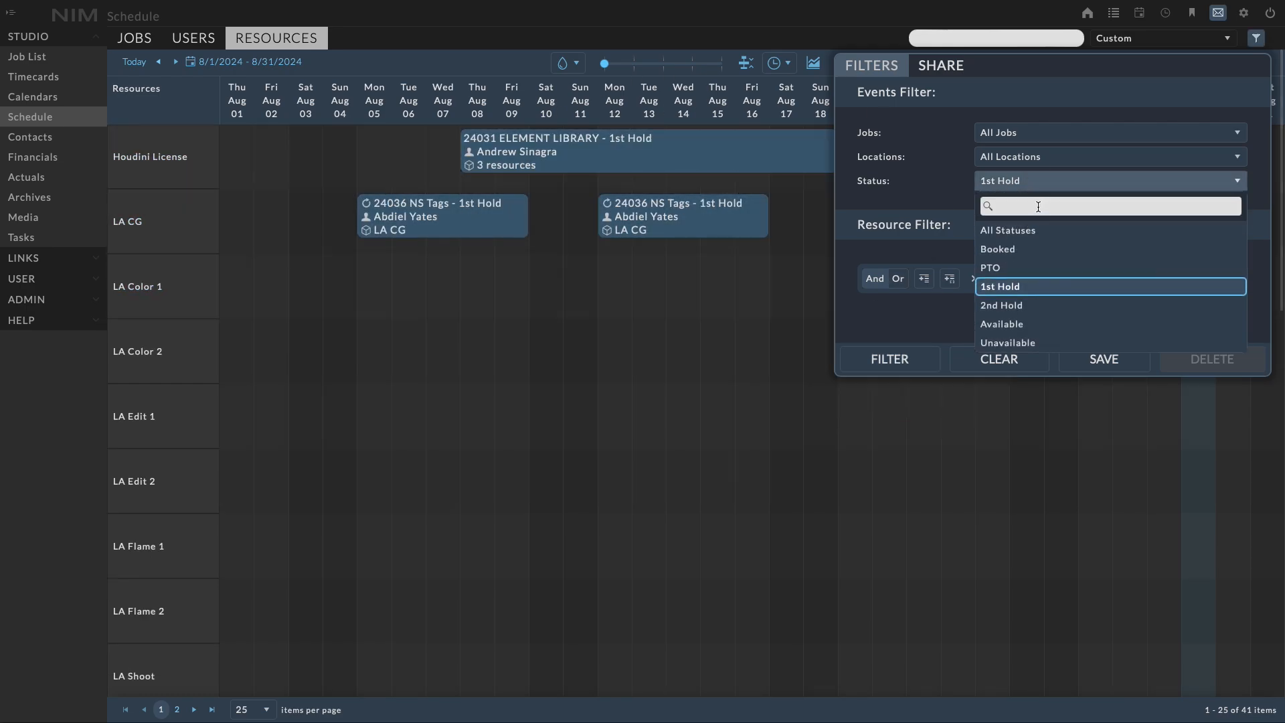
pyautogui.click(1020, 231)
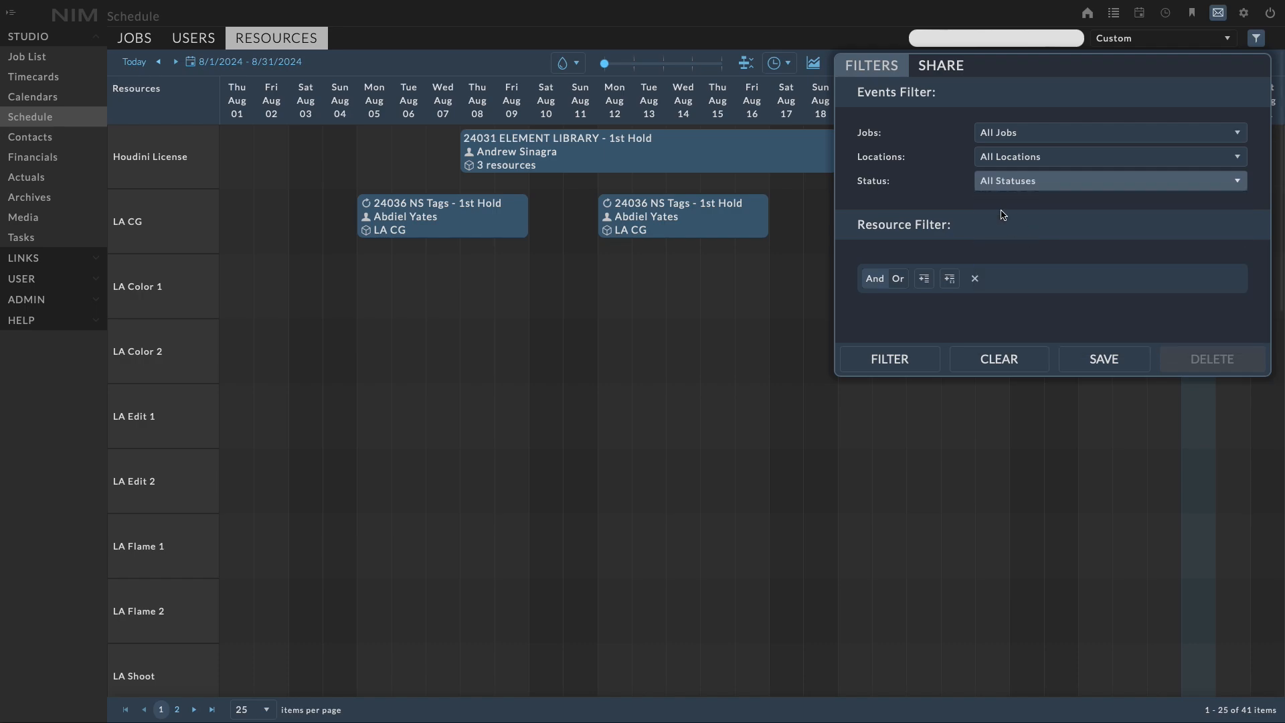
pyautogui.click(918, 362)
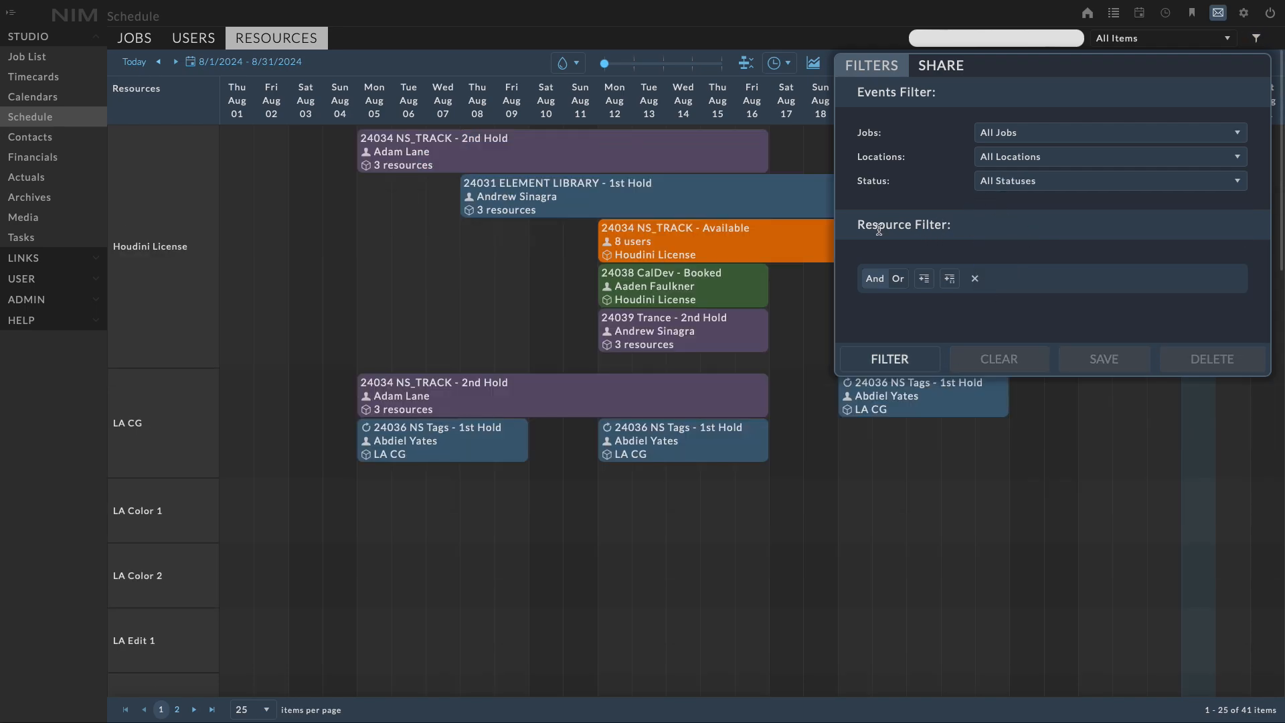
# - Add a resource filter rule requiring Location to be equal to Los Angeles
pyautogui.click(928, 289)
pyautogui.scroll(-1, 1003, 261)
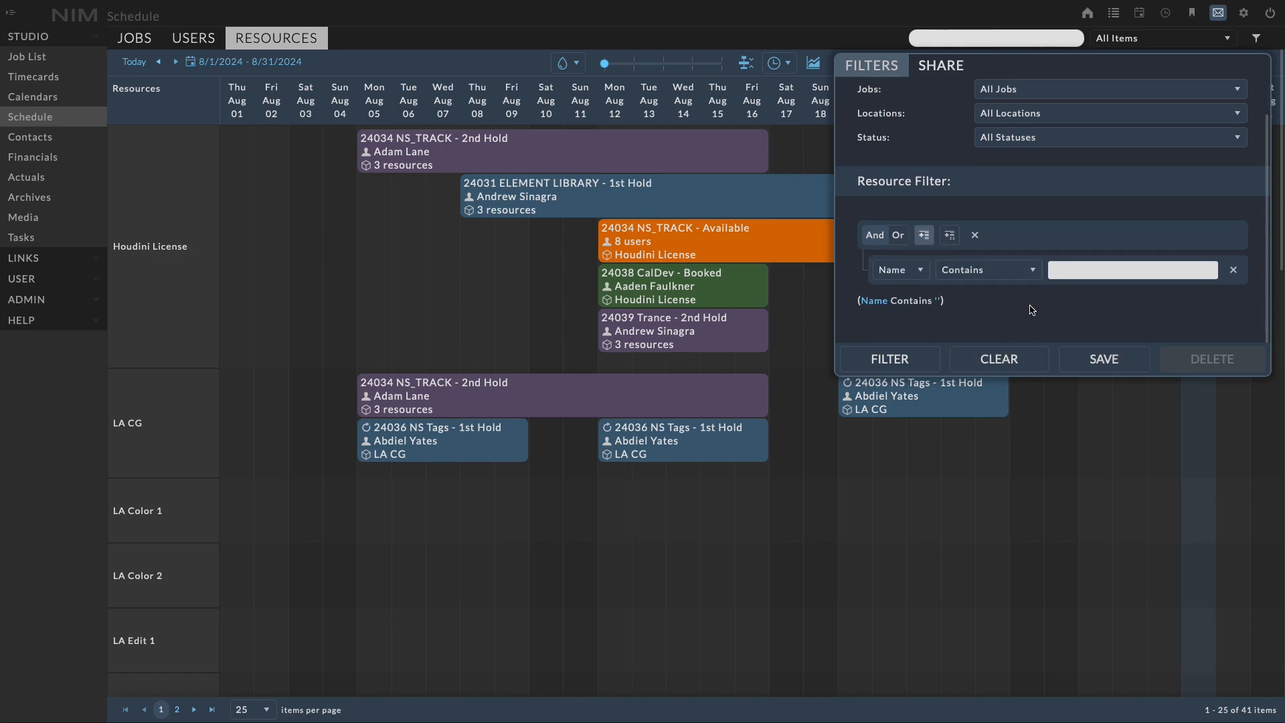
pyautogui.click(900, 269)
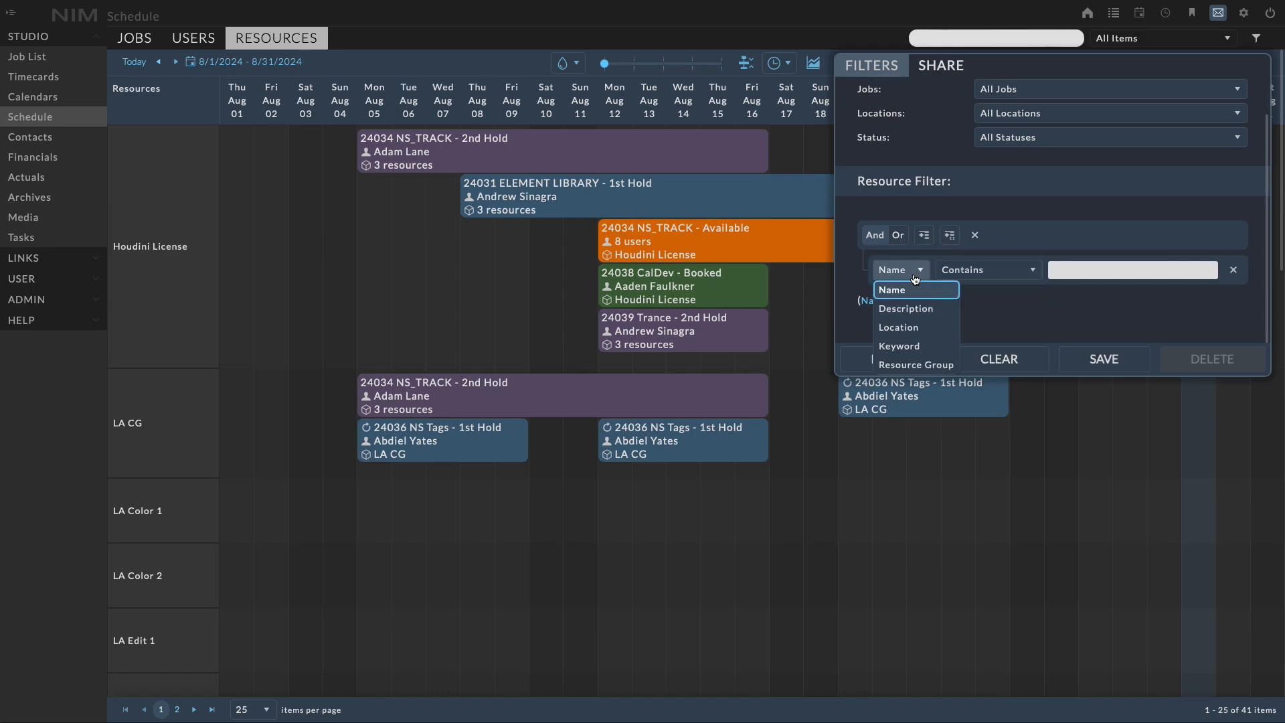
pyautogui.click(926, 328)
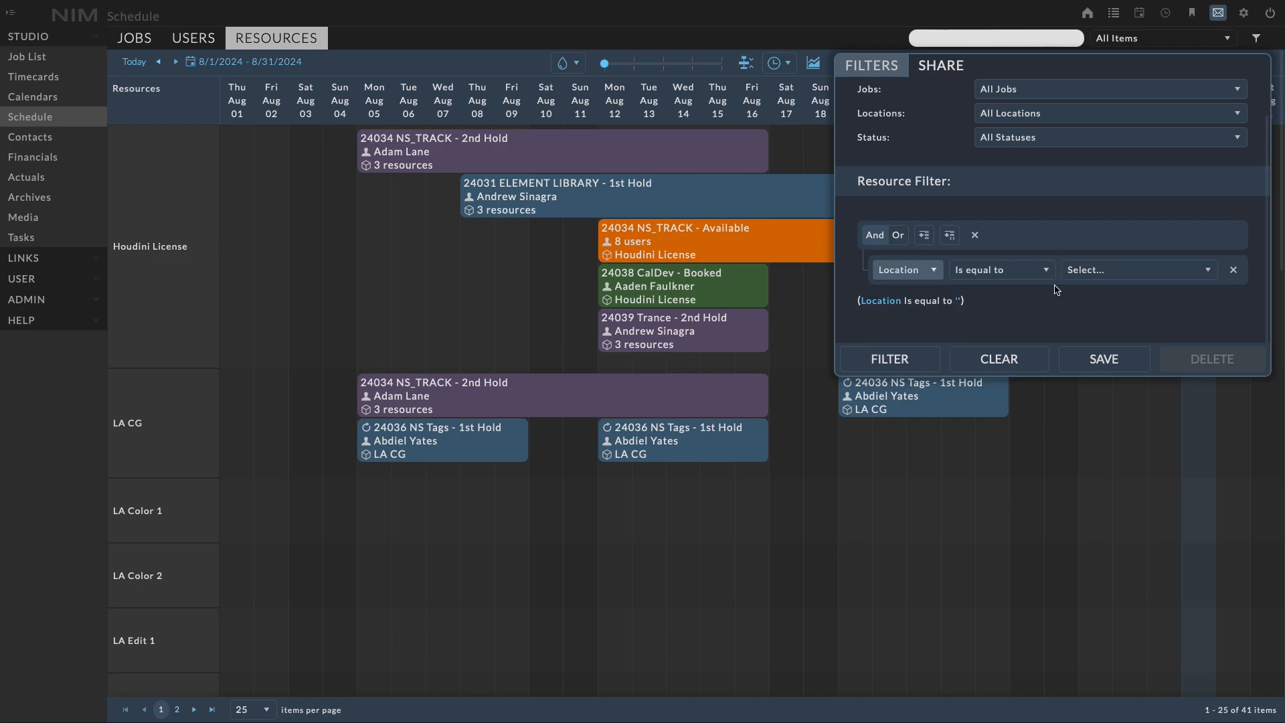
pyautogui.click(1114, 271)
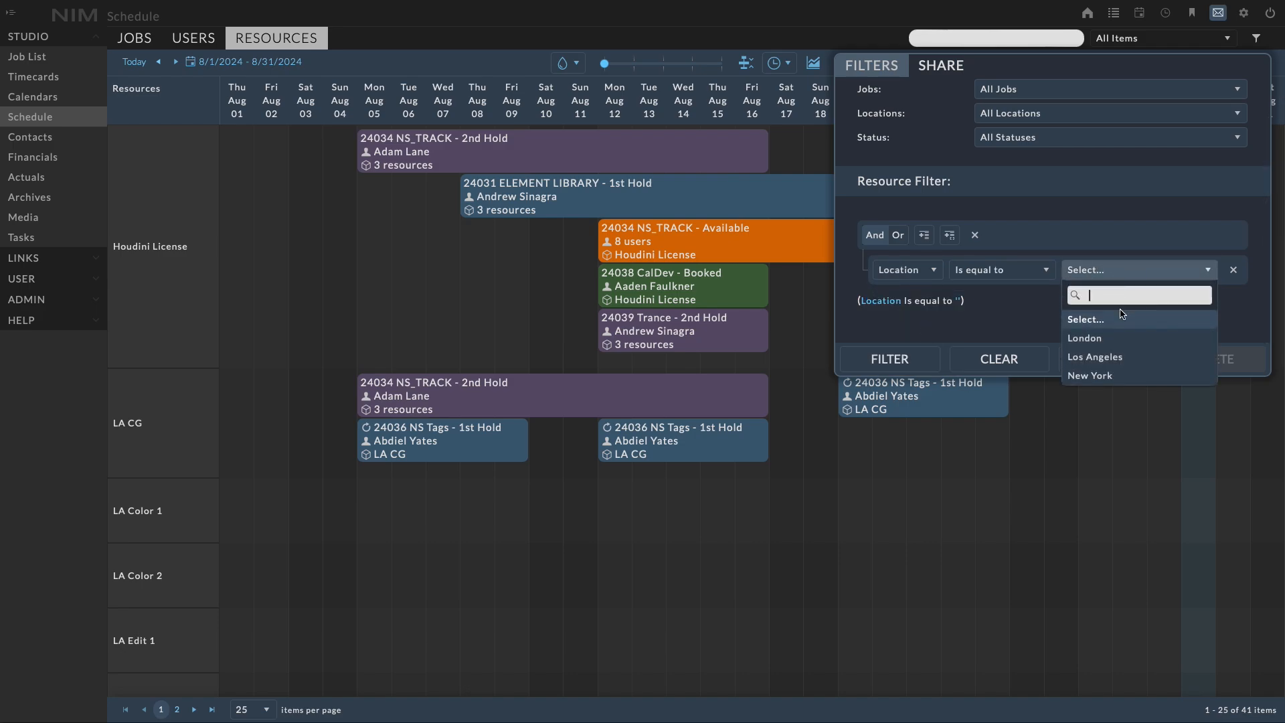
pyautogui.click(1097, 357)
# - Add a second resource filter rule with Resource Group equal to Licenses, combined with And, and apply the filter
pyautogui.click(924, 235)
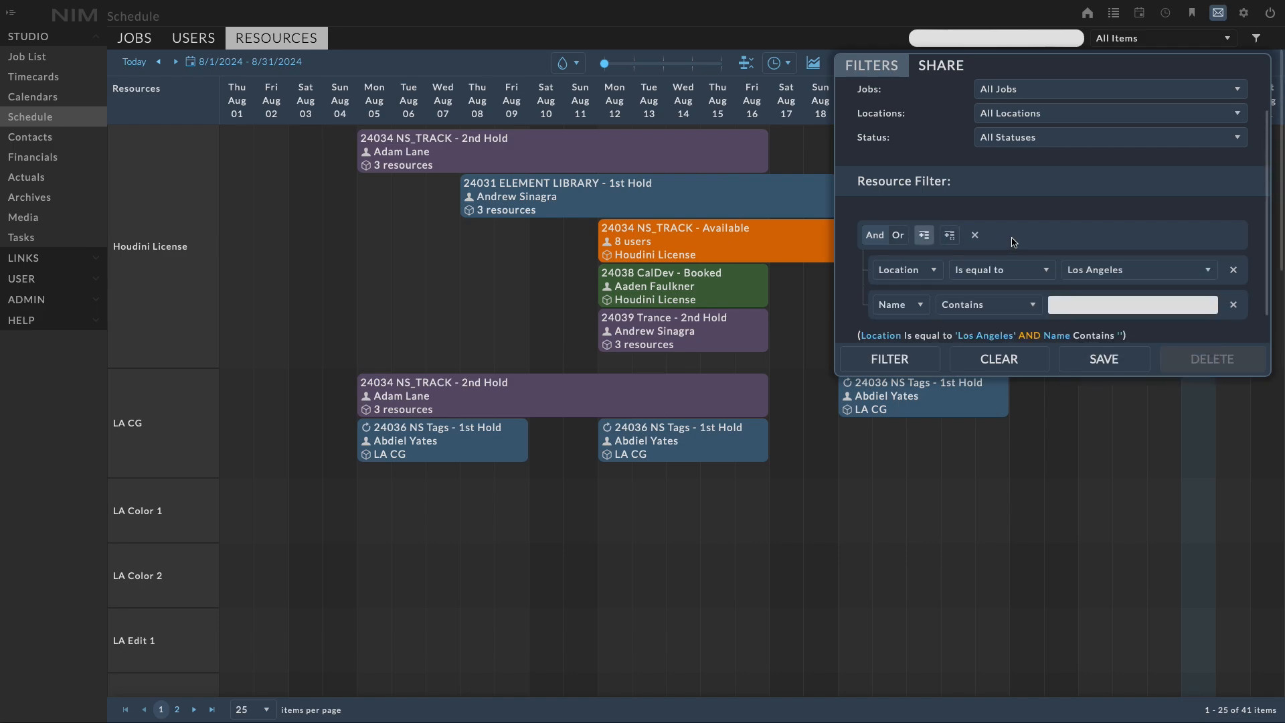
pyautogui.scroll(-1, 1013, 242)
pyautogui.click(900, 270)
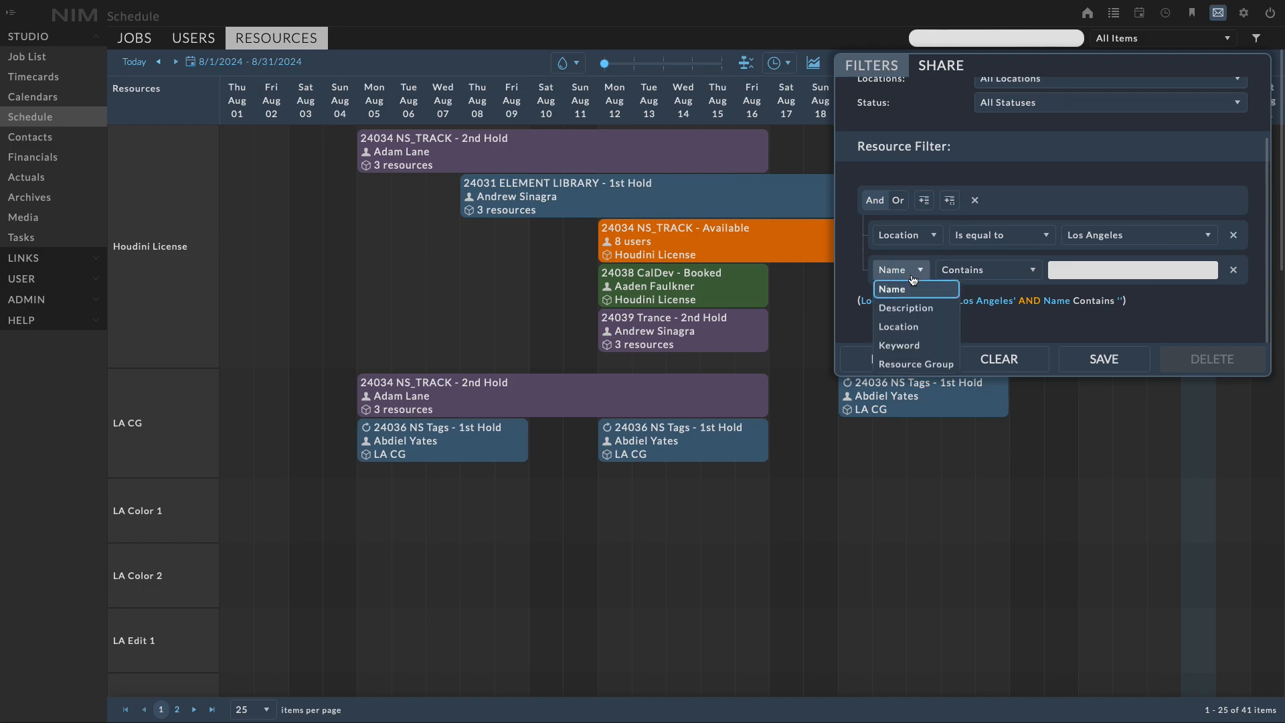
pyautogui.click(922, 364)
pyautogui.click(1124, 274)
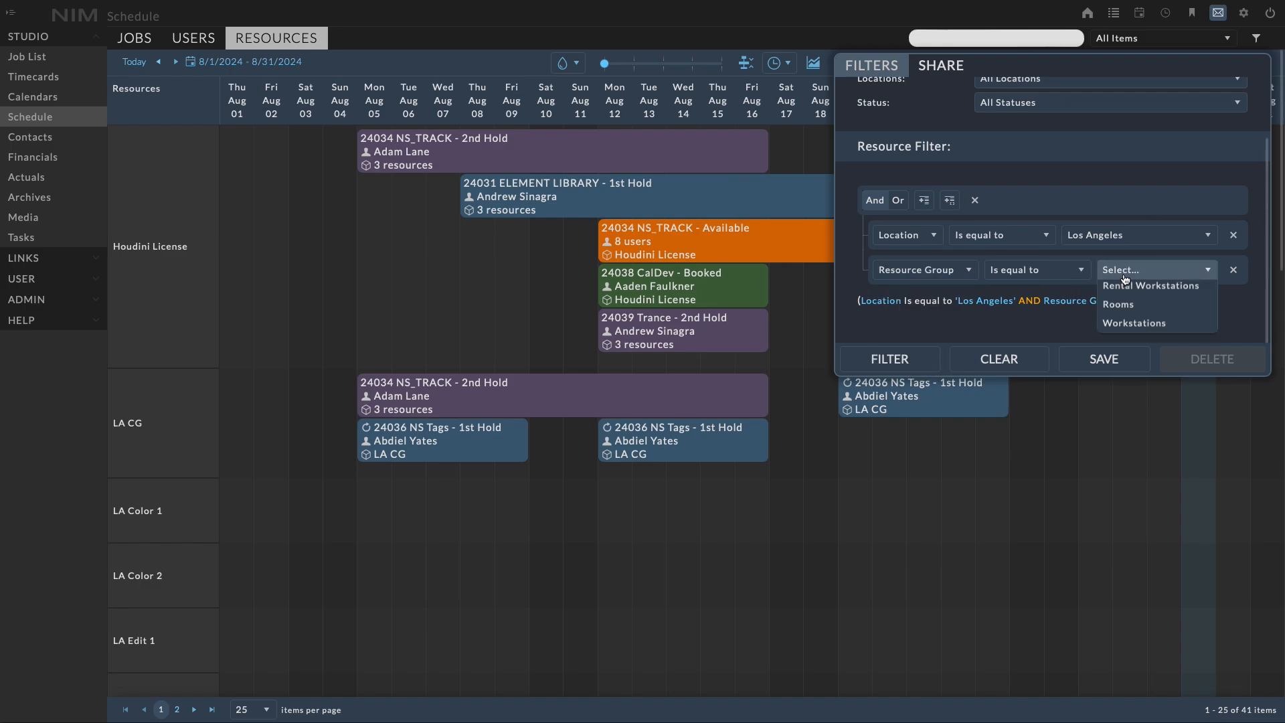
pyautogui.click(1131, 340)
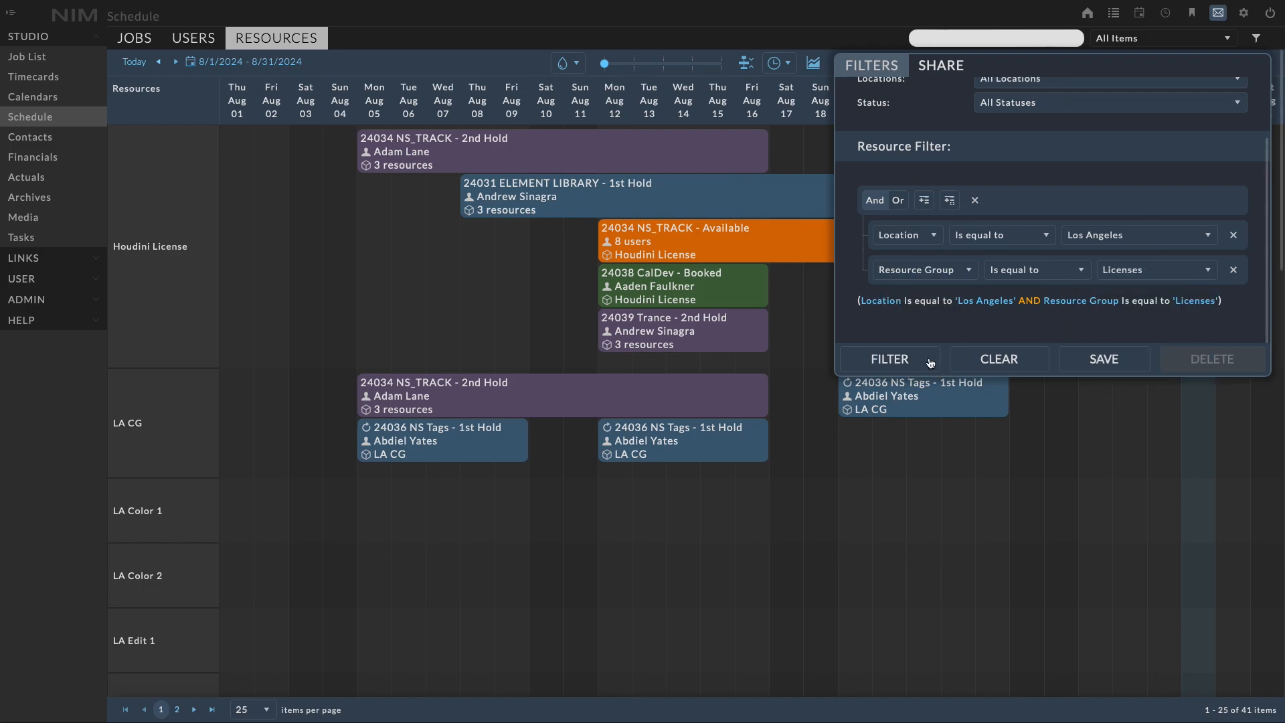
pyautogui.click(900, 361)
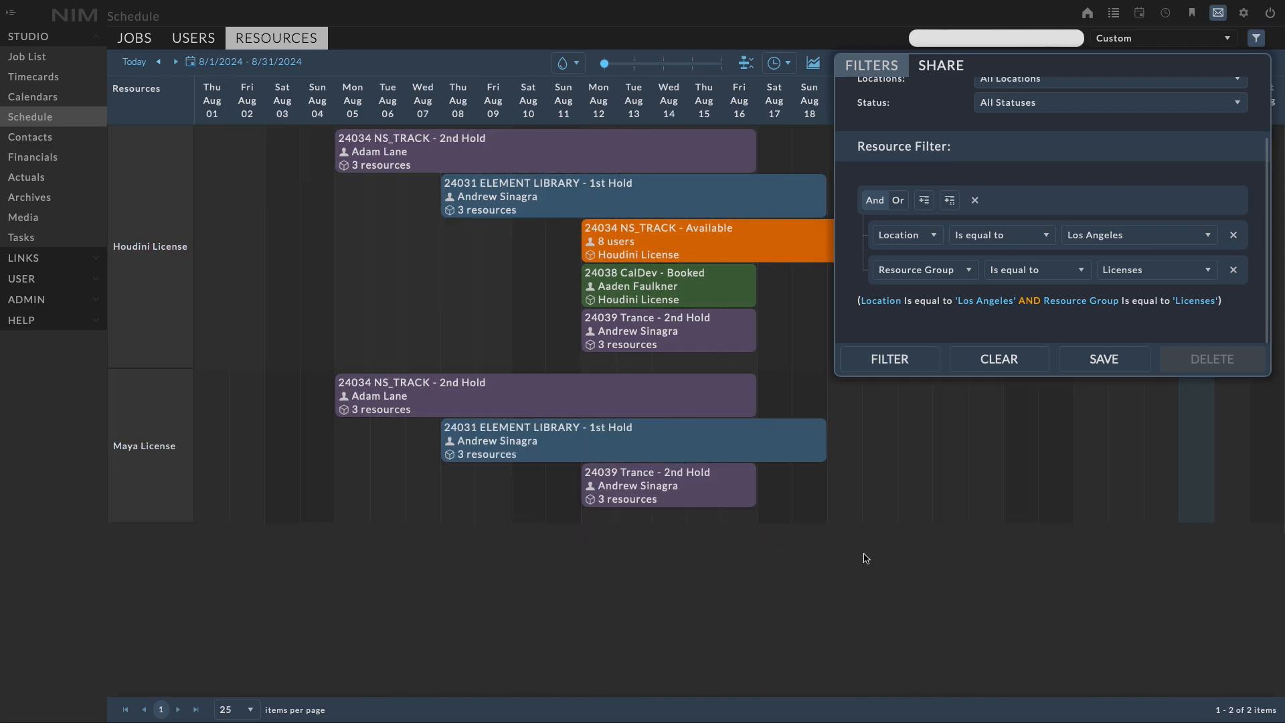
# - Set the events filter's status to 1st Hold alongside the resource rules and apply it
pyautogui.scroll(3, 876, 288)
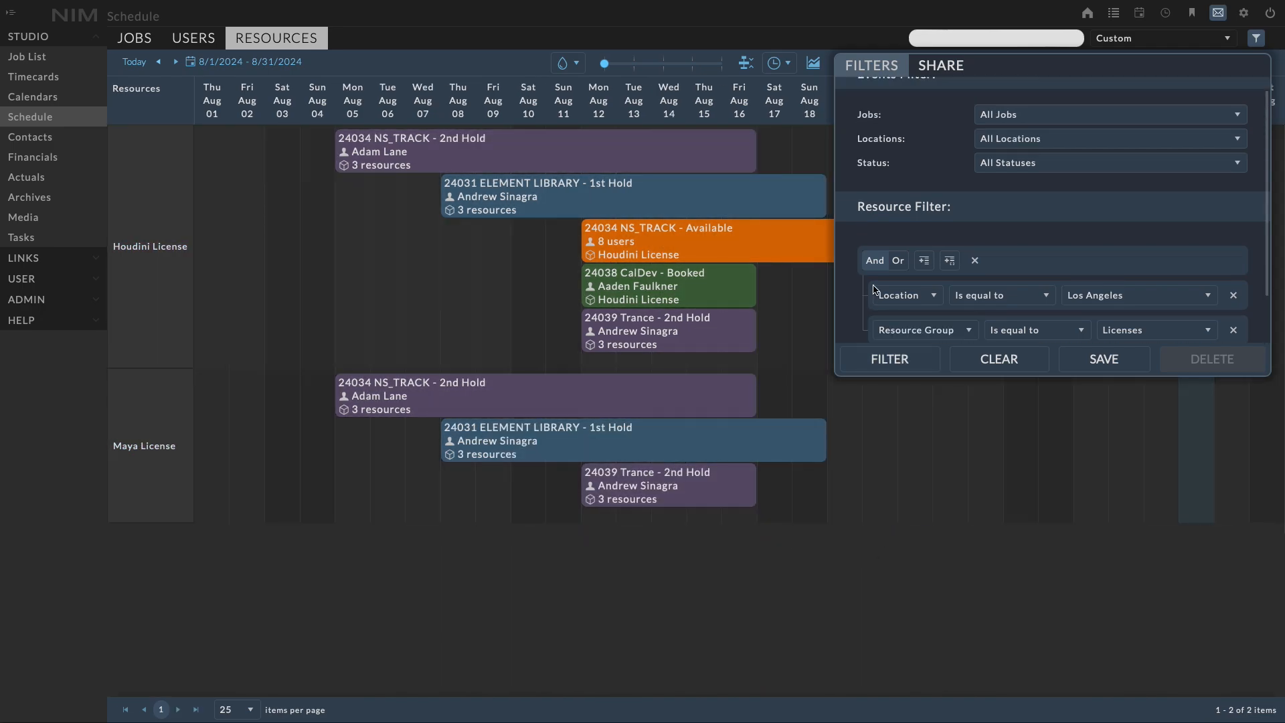
pyautogui.click(1034, 183)
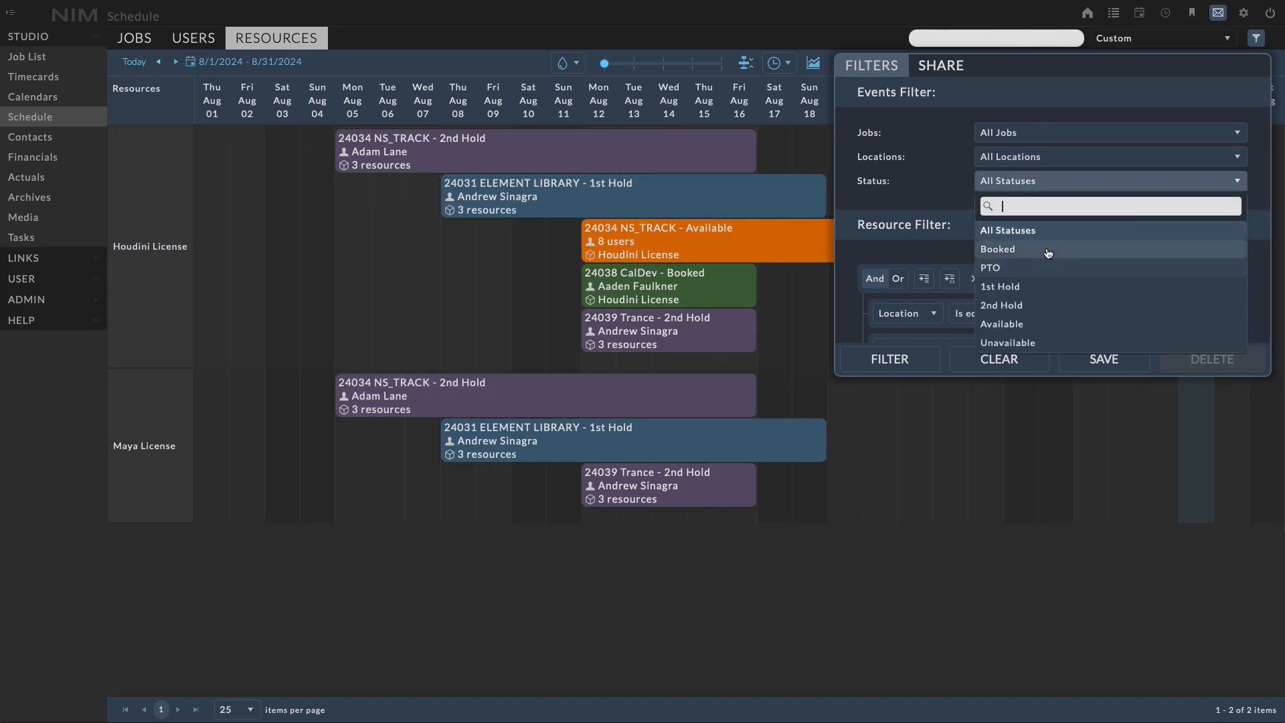
pyautogui.click(1037, 287)
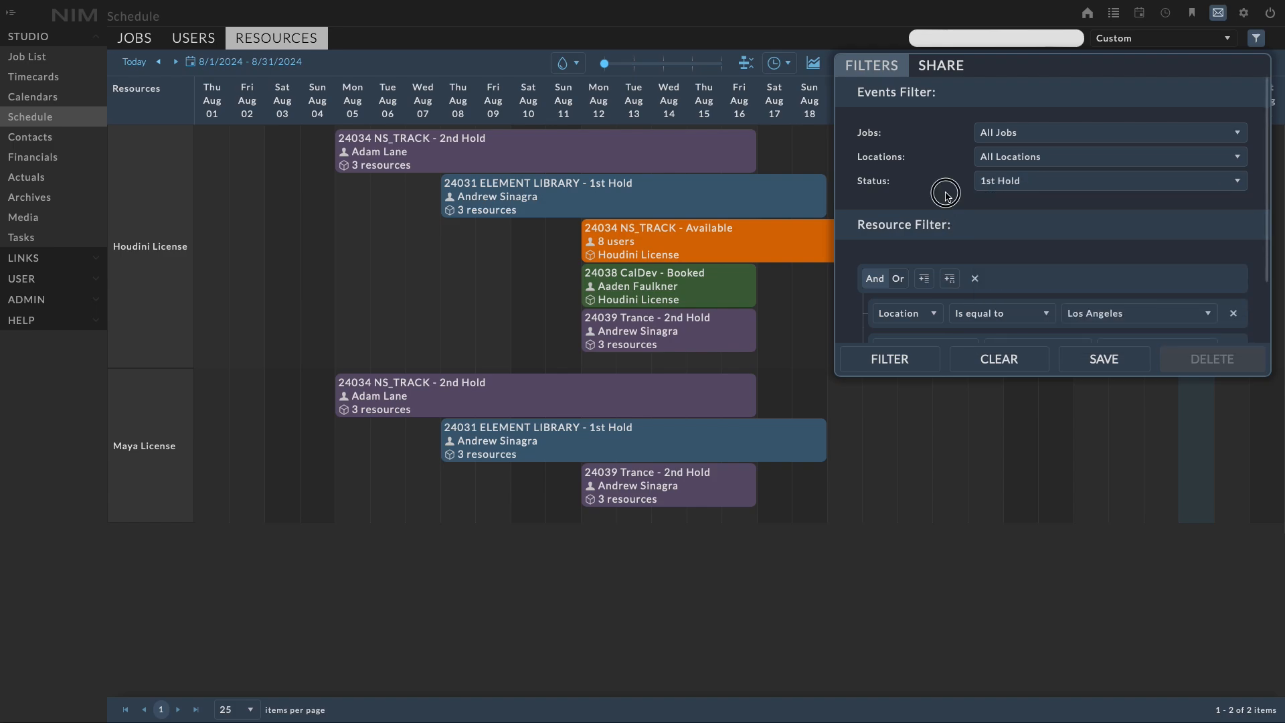
pyautogui.click(894, 361)
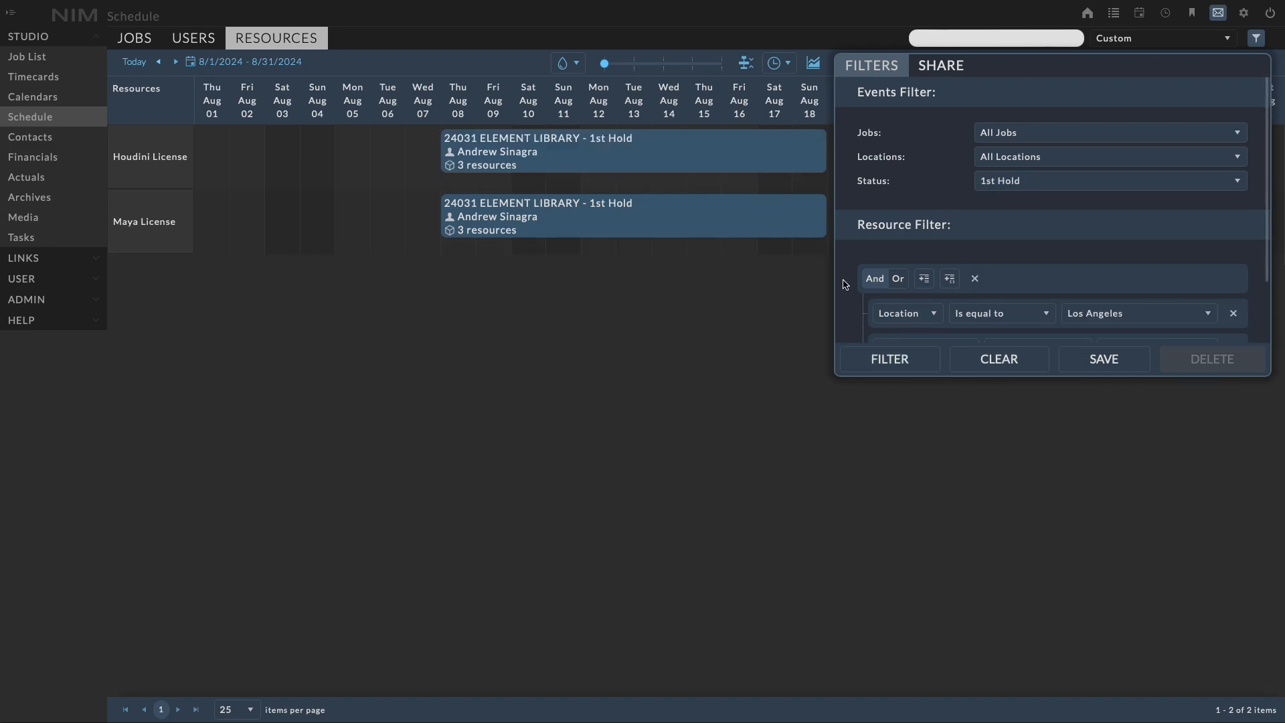
# - Review the combined filter rules, save them as a filter preset named "LA Licenses", and close the filter settings
pyautogui.scroll(-2, 864, 257)
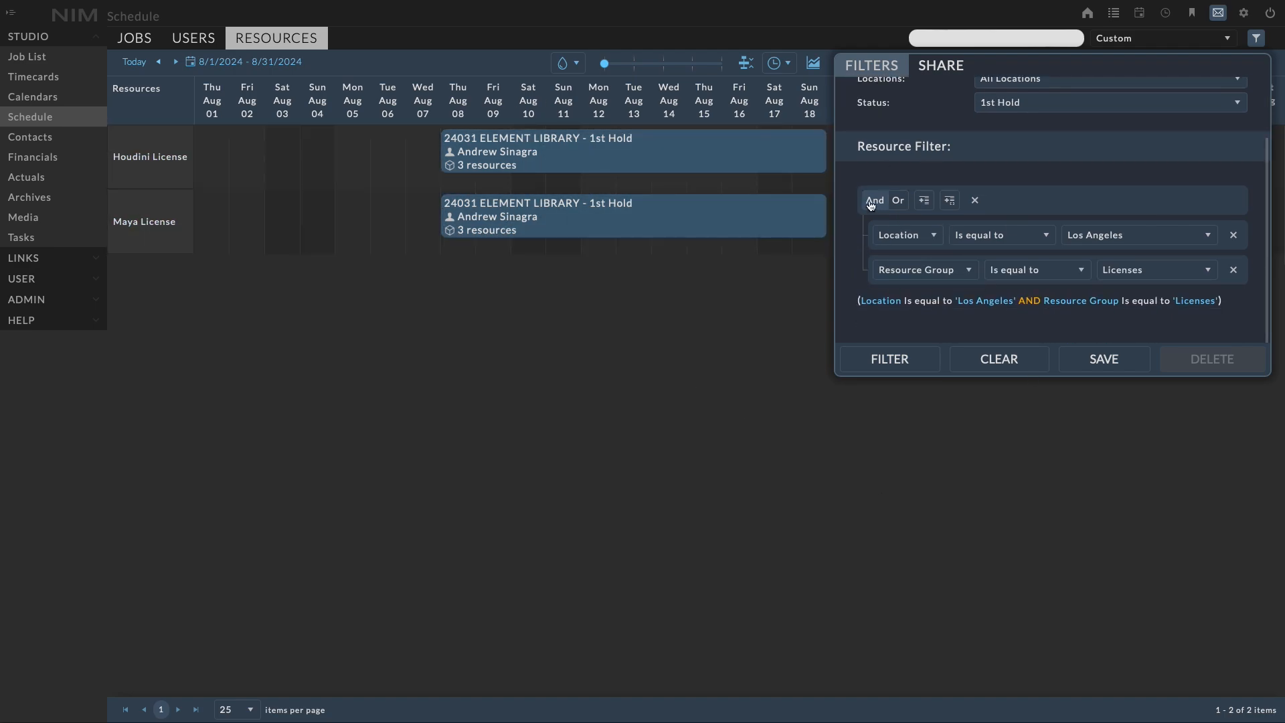
pyautogui.scroll(2, 870, 204)
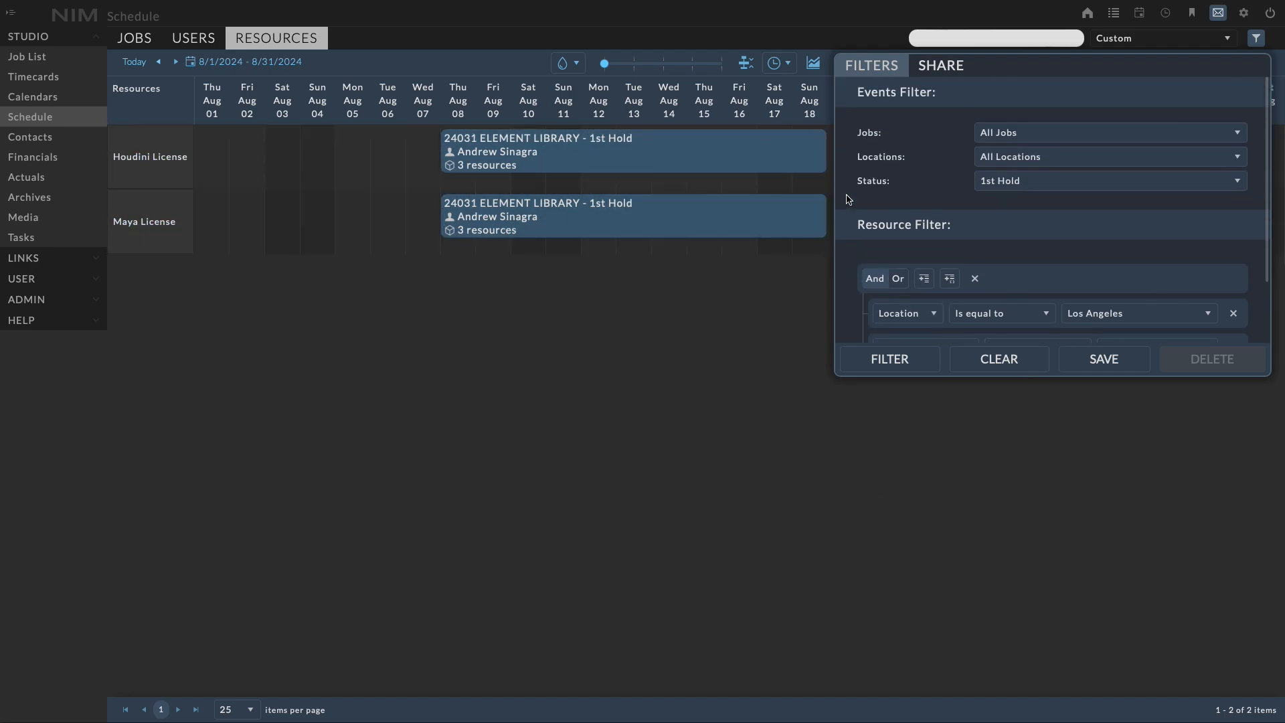
pyautogui.click(1097, 359)
pyautogui.click(681, 358)
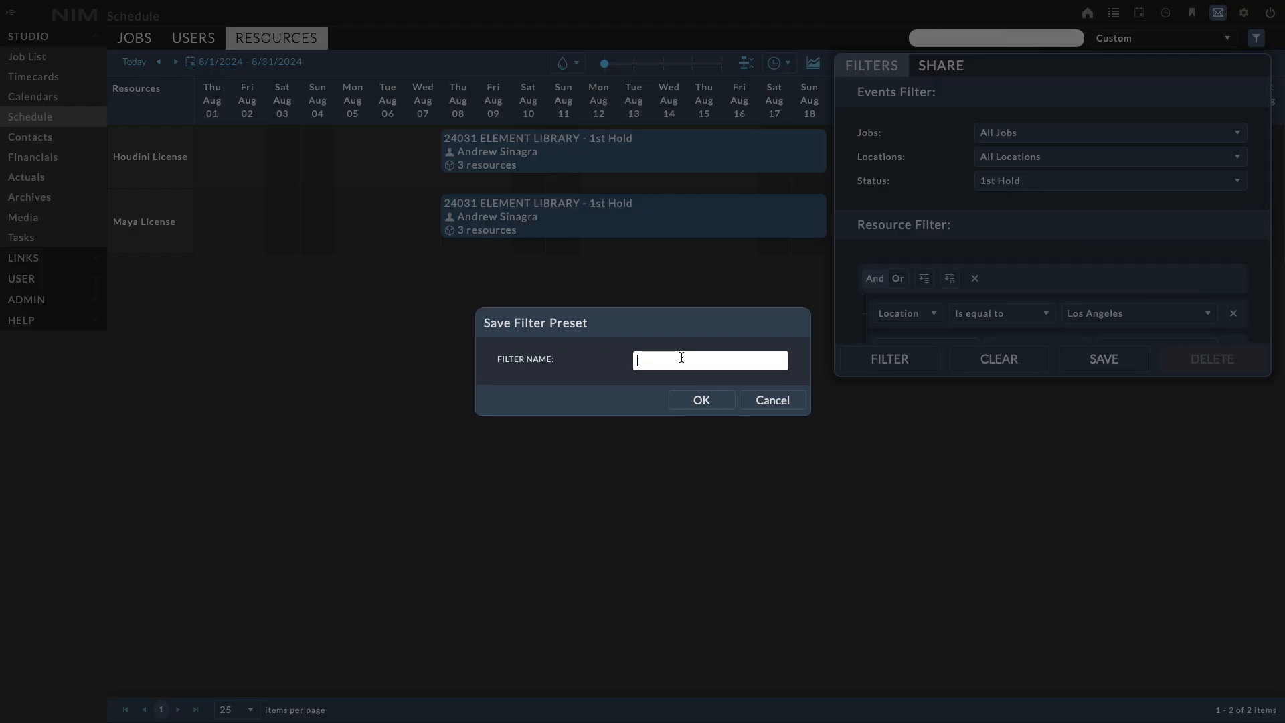
pyautogui.write('LA Licenses')
pyautogui.click(701, 400)
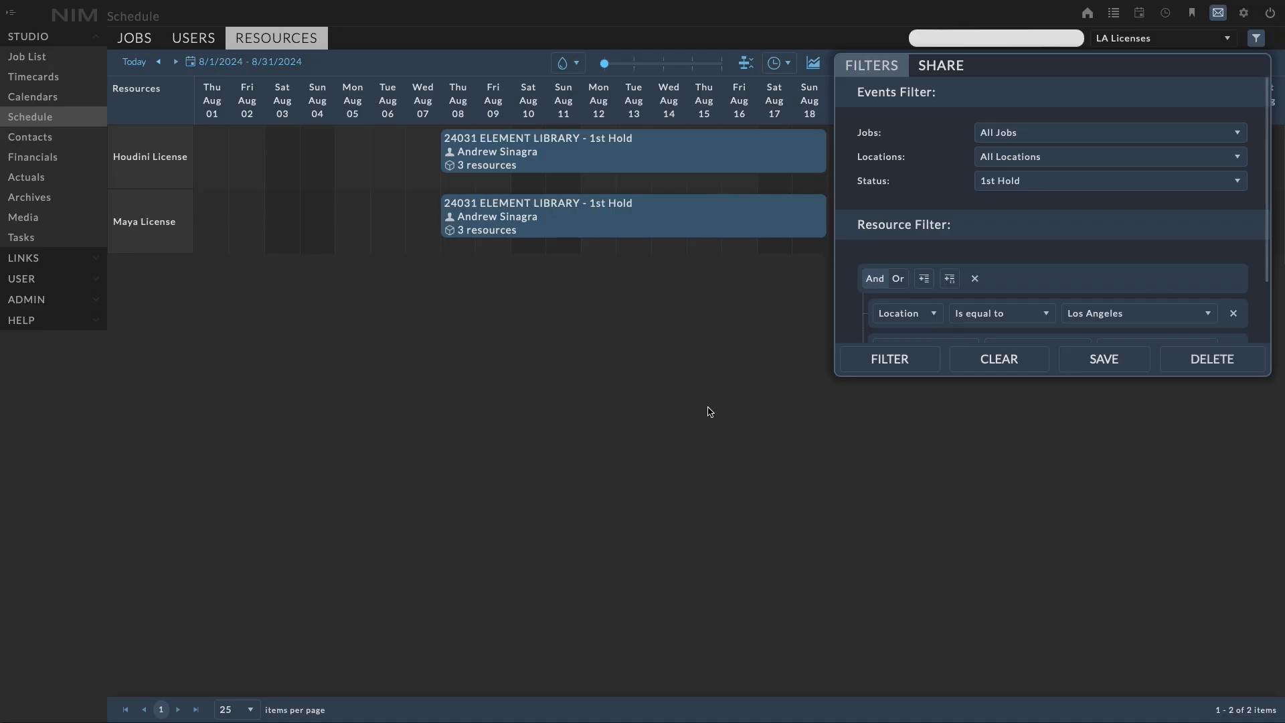
pyautogui.click(869, 38)
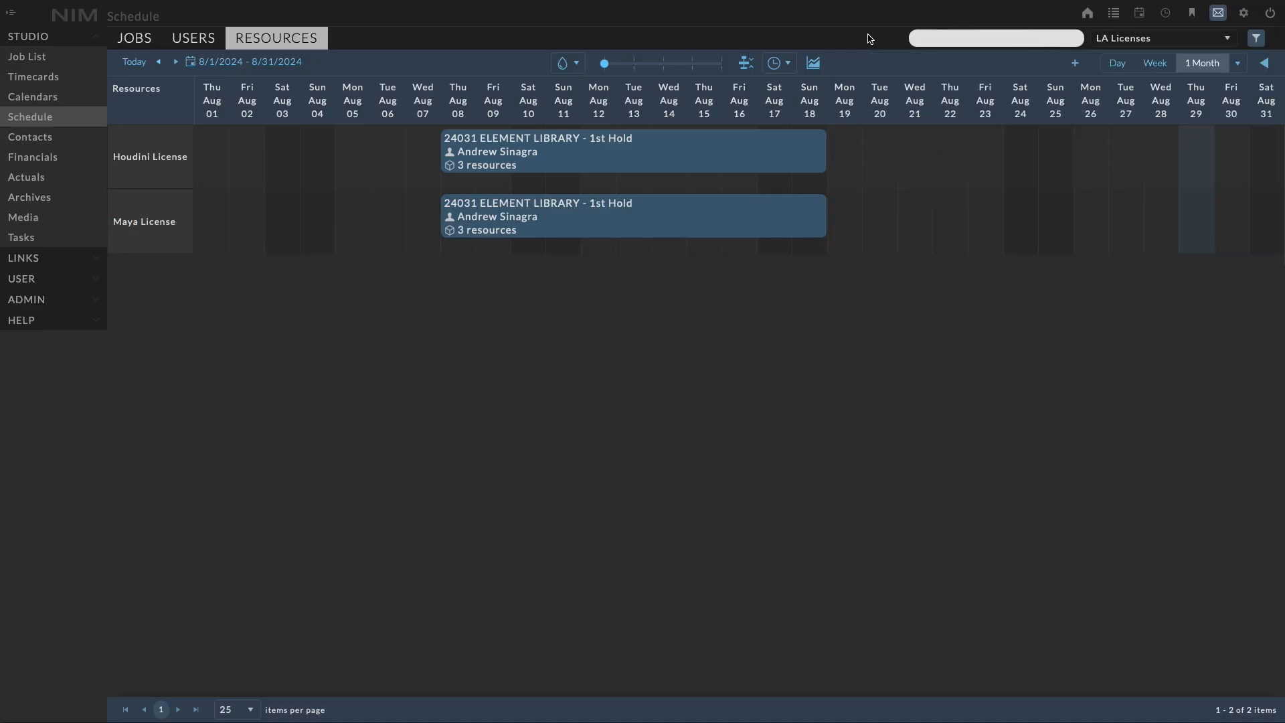
# - Switch the schedule's saved filter to All Items, back to LA Licenses, and finally to All Items again
pyautogui.click(1133, 42)
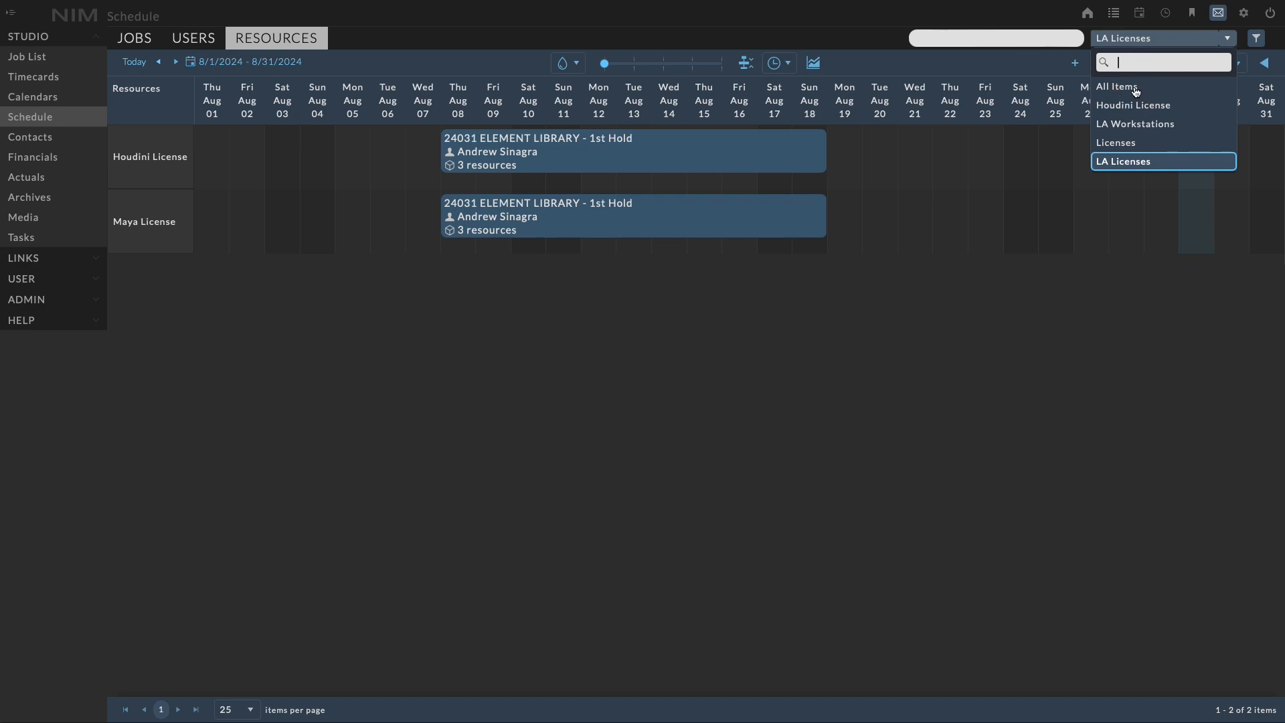
pyautogui.click(1143, 89)
pyautogui.click(1161, 41)
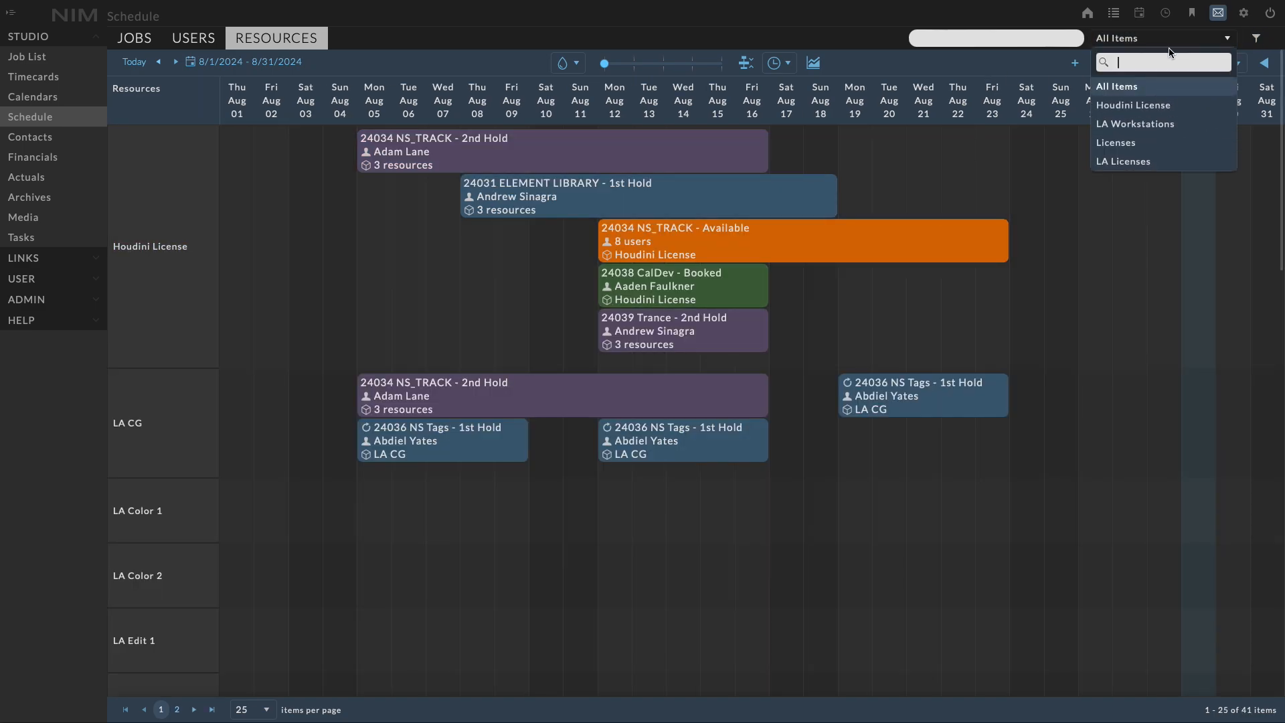
pyautogui.press('Return')
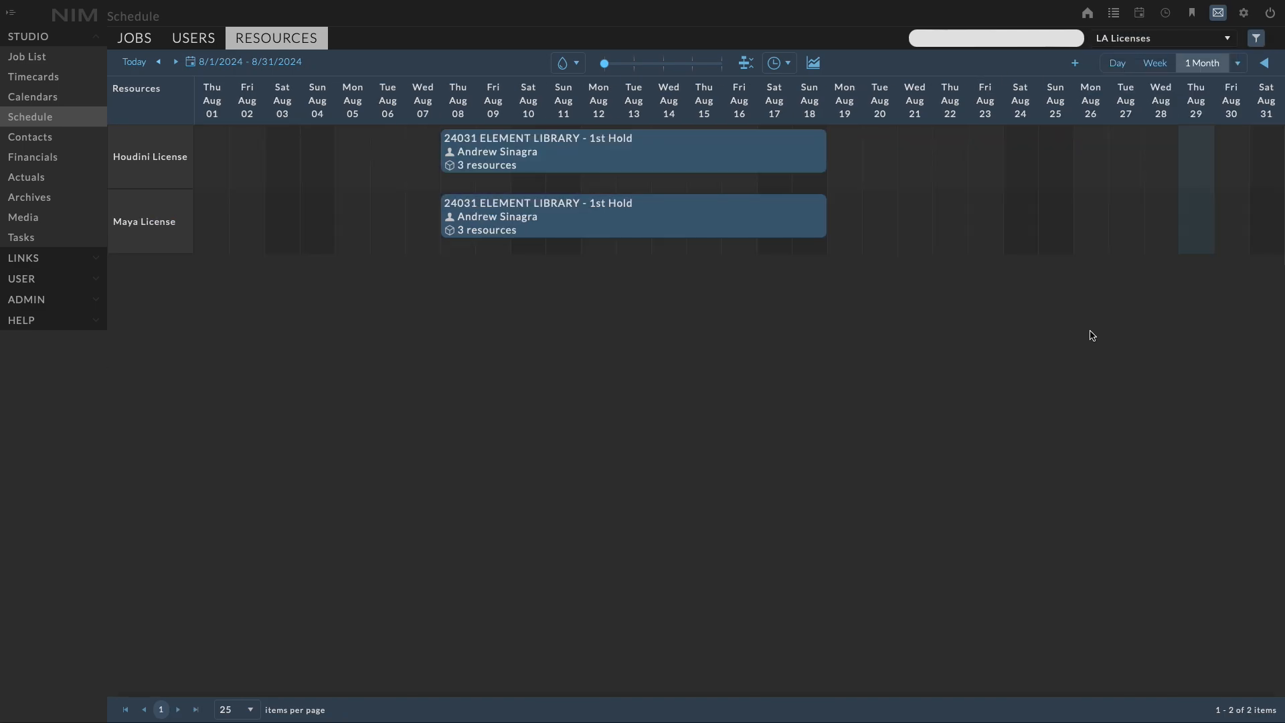
pyautogui.click(1168, 38)
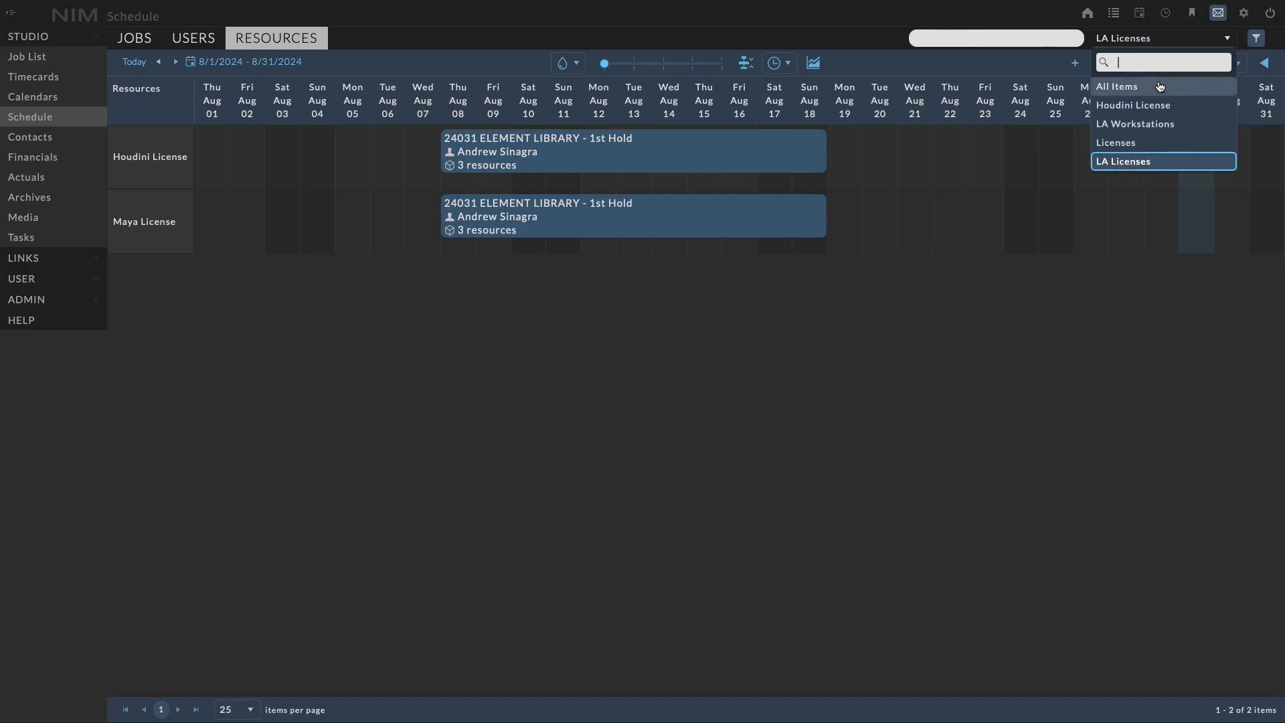
pyautogui.click(1158, 87)
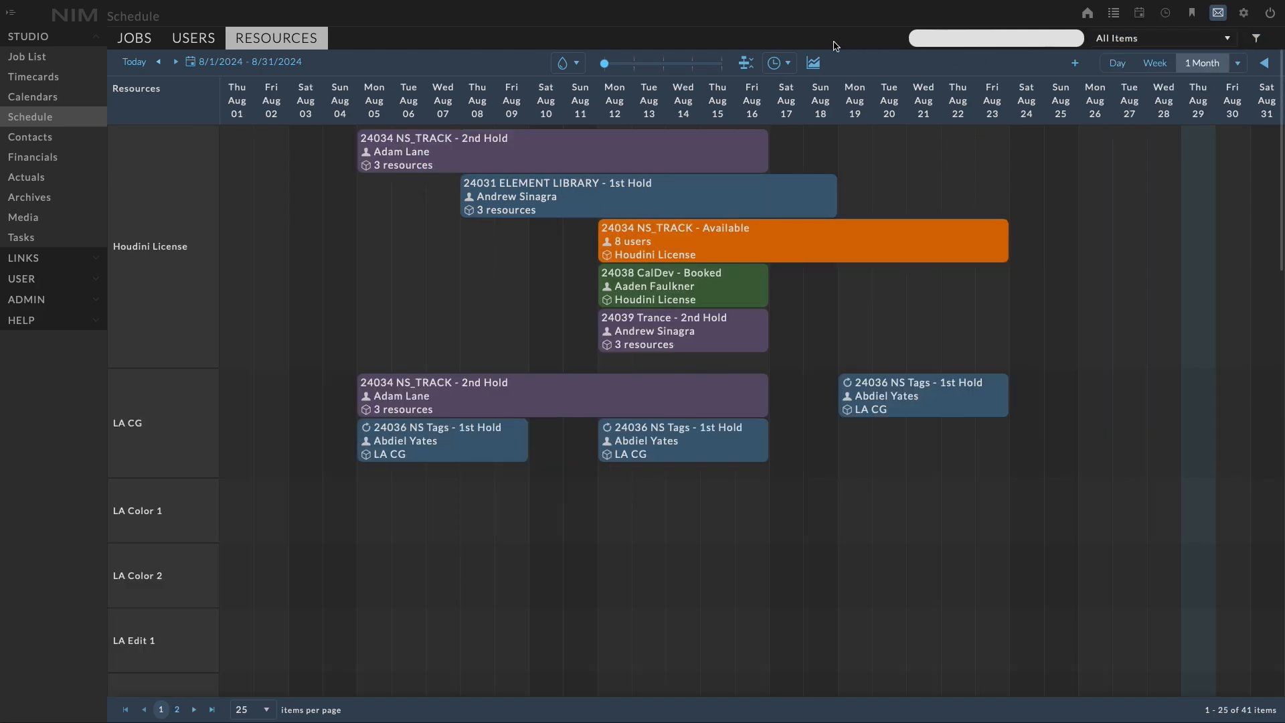